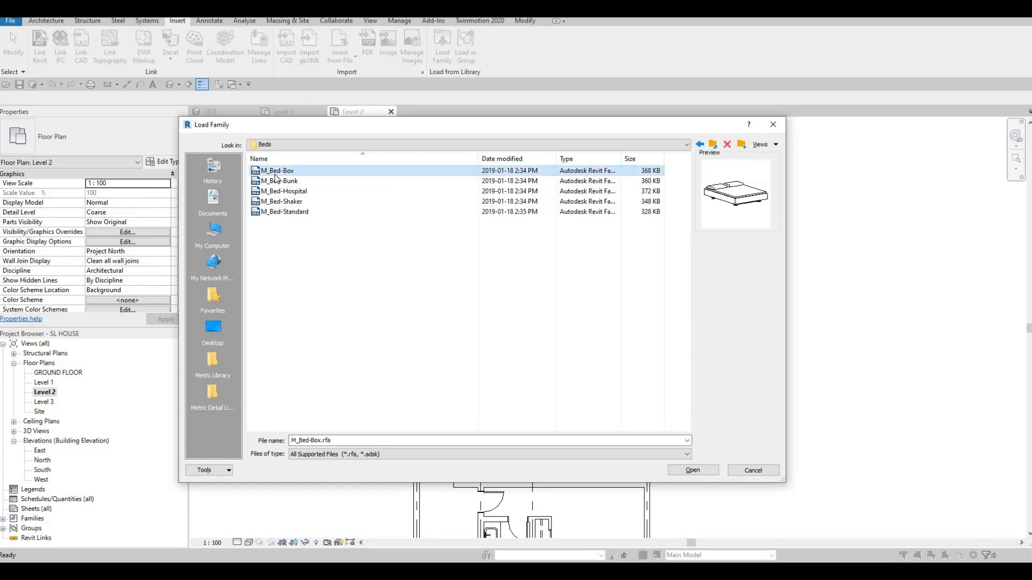
Load the M_Bed-Box family without saving the project and choose its 1525 x 2007mm - Queen type for component placement
click(701, 470)
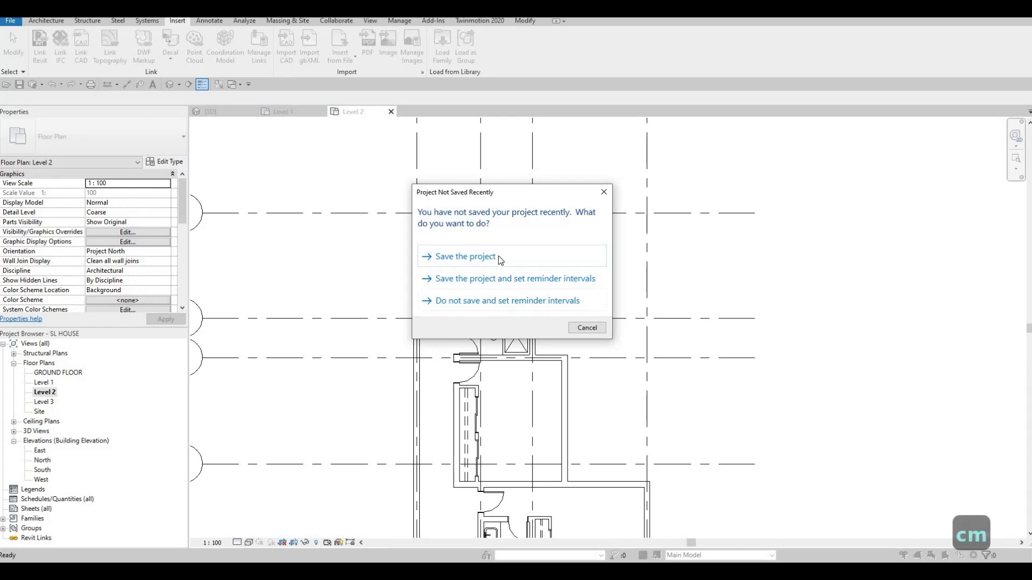
key(Escape)
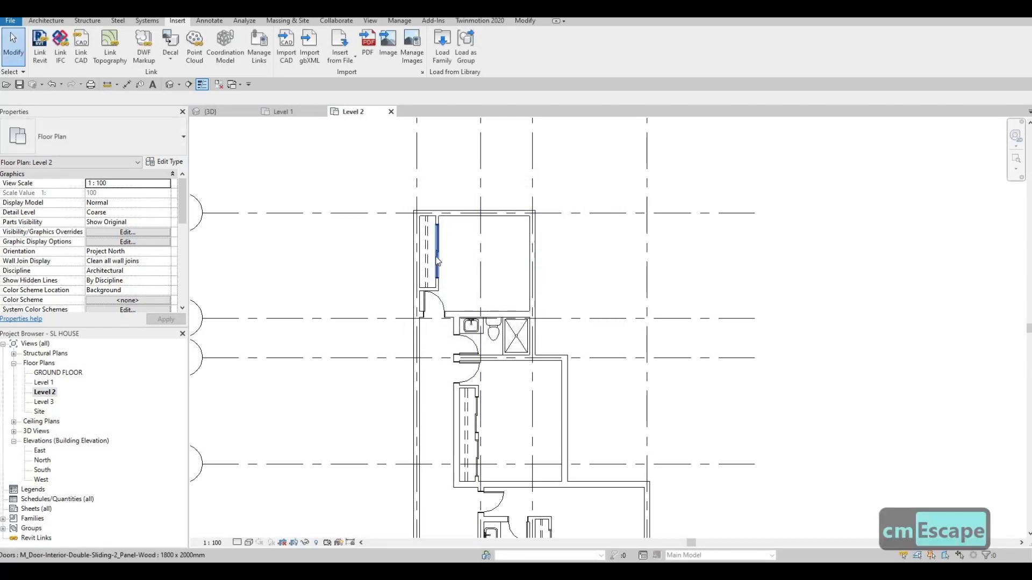
key(c)
key(m)
scroll(466, 231, up, 2)
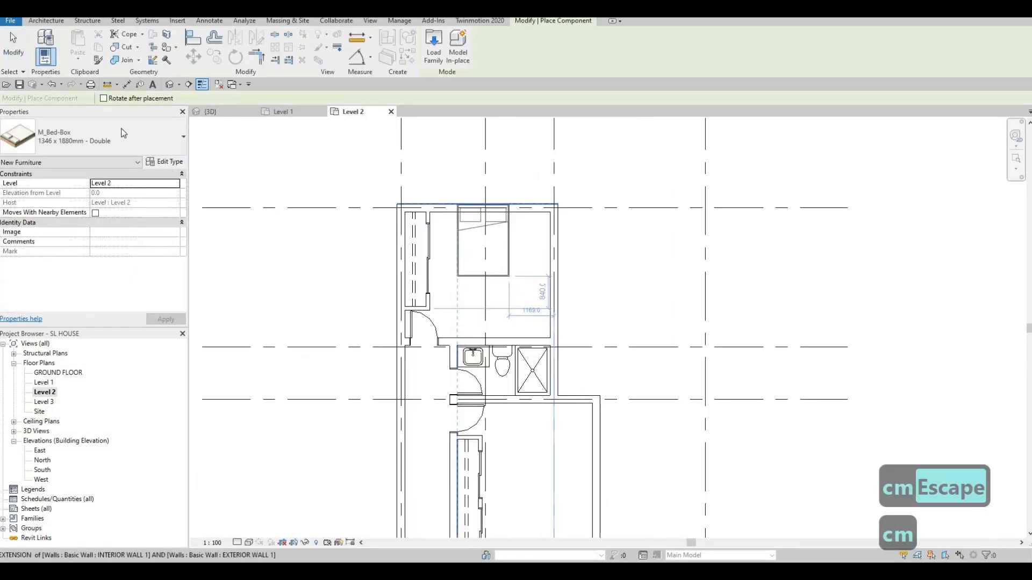
click(102, 132)
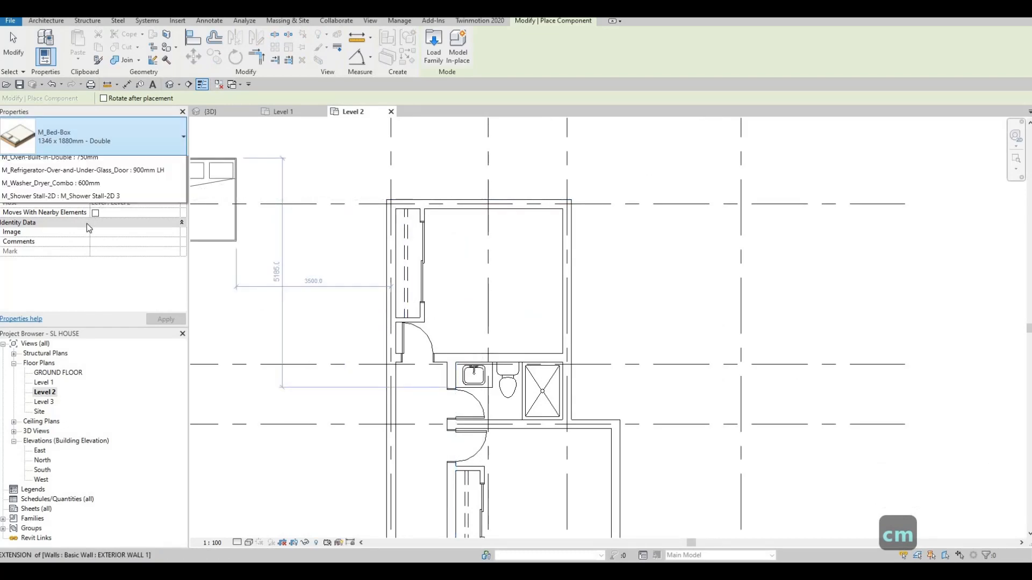
scroll(86, 224, up, 5)
click(95, 220)
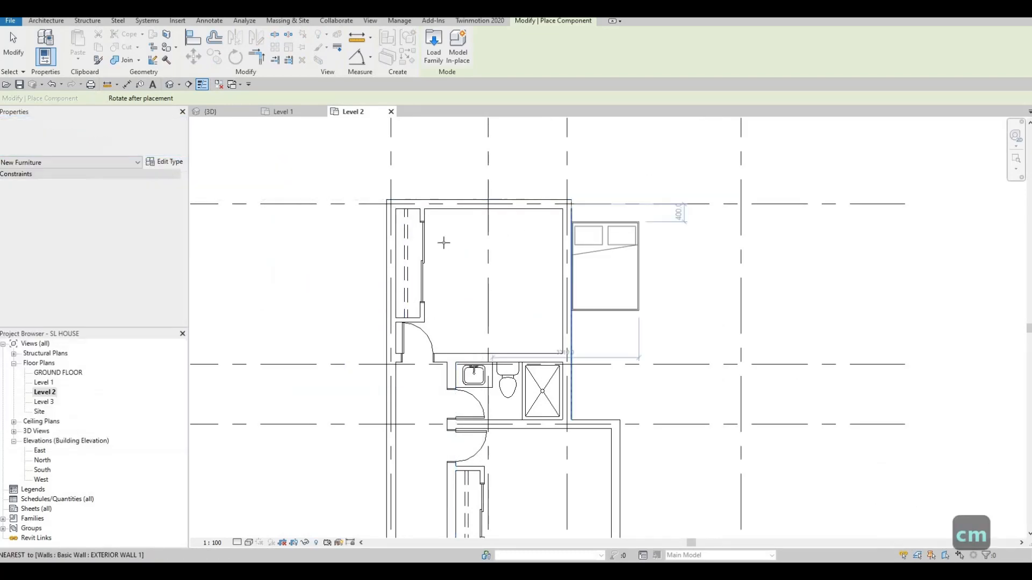
scroll(449, 242, up, 2)
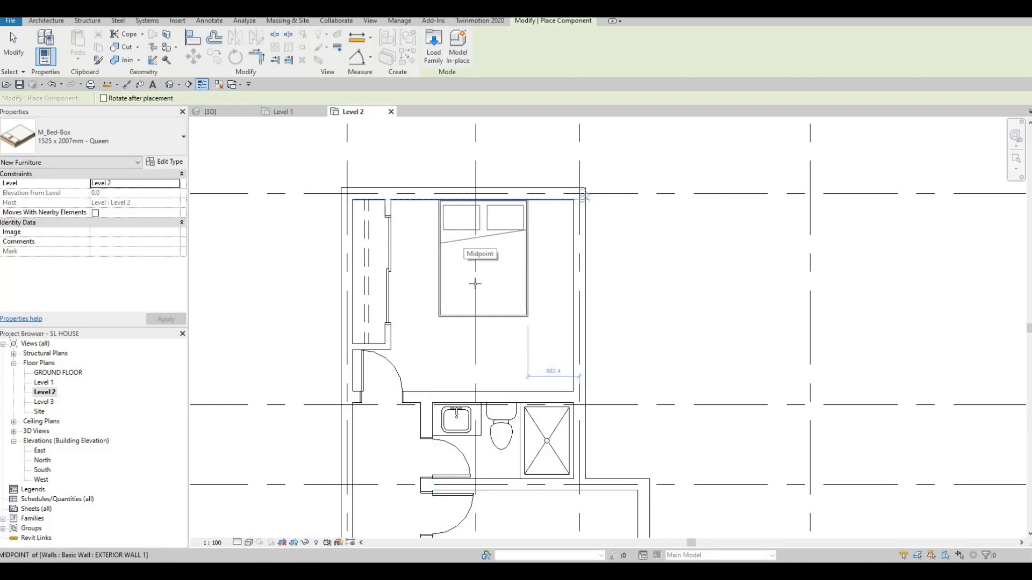
Place the queen bed in the uppermost bedroom with its head against the upper exterior wall, about 990 mm from the right grid line
key(space)
key(space)
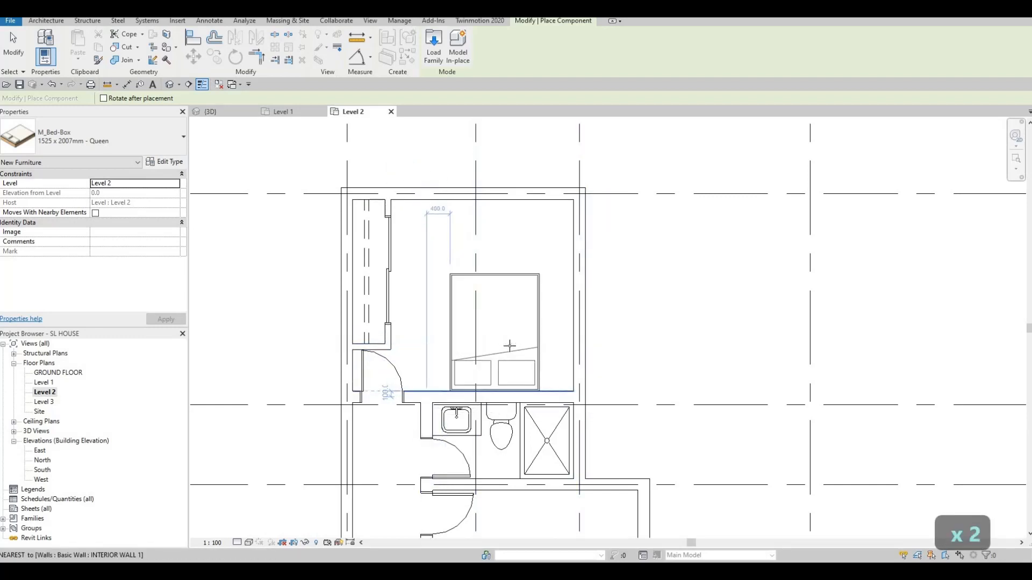
key(space)
key(space)
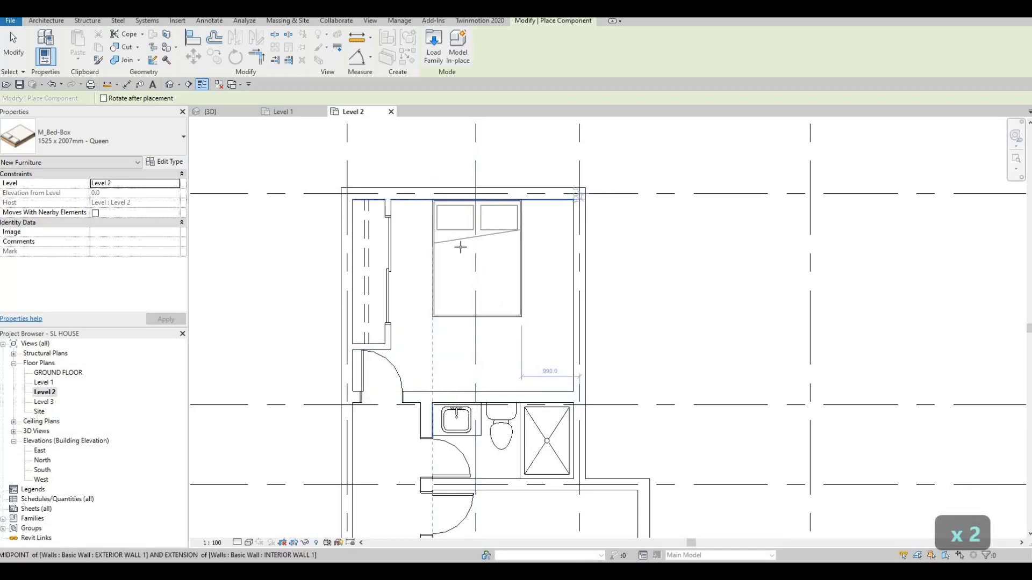
scroll(368, 370, up, 4)
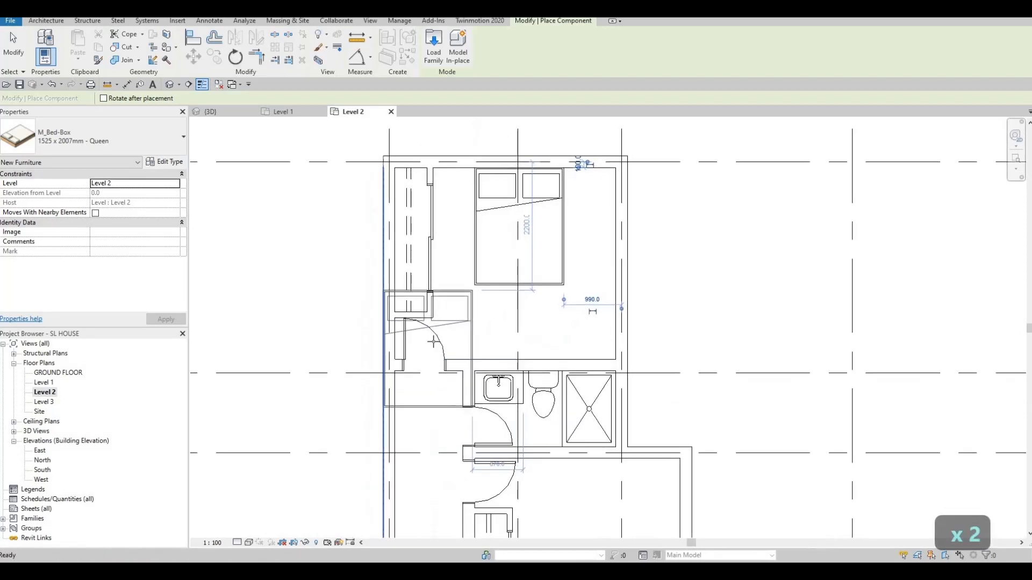
middle_drag(413, 345, 347, 375)
key(Escape)
key(Escape)
key(Escape)
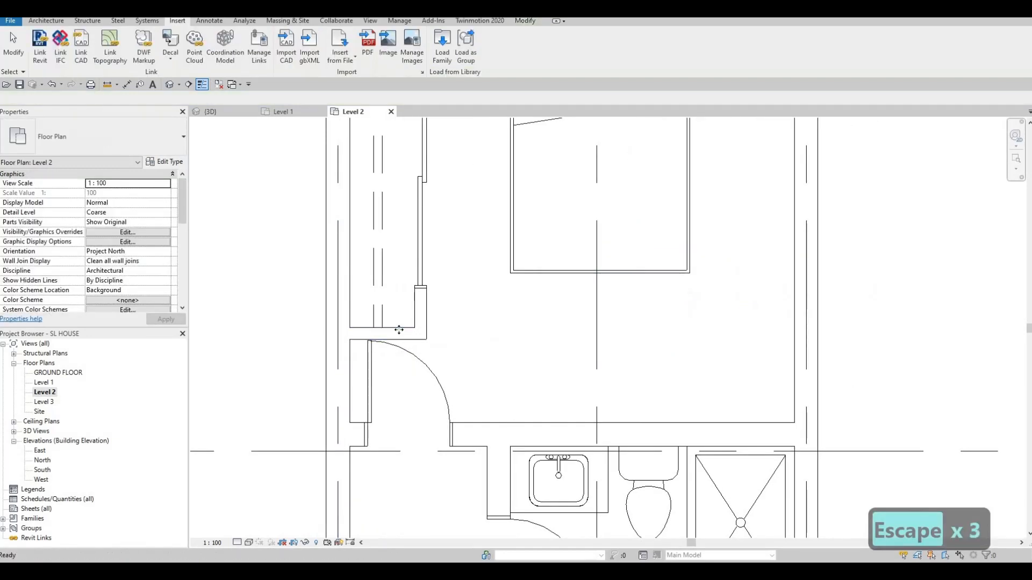
Nudge the uppermost bedroom's lower closet wall up two increments and the bedroom door left five increments
click(430, 334)
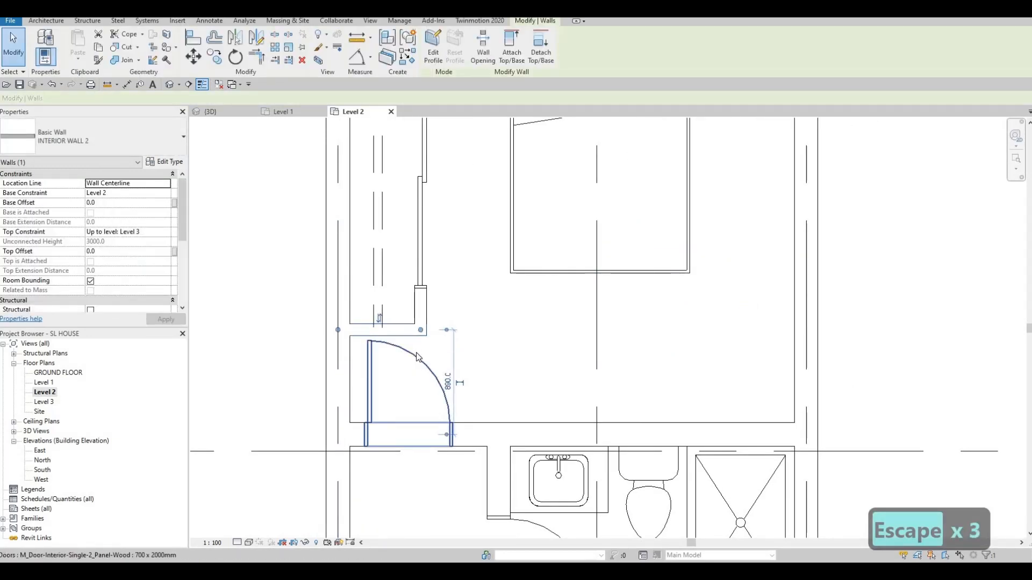
click(416, 352)
key(Up)
key(Up)
key(Left)
key(Left)
key(Left)
key(Left)
key(Left)
scroll(385, 302, up, 2)
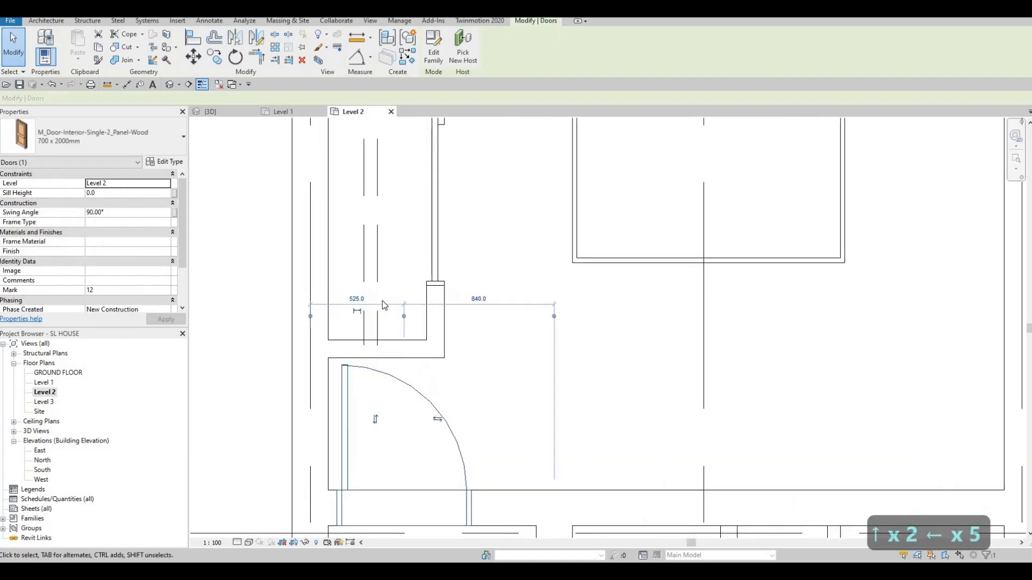
key(Escape)
key(Escape)
Shorten the two dashed closet lines so their lower ends stop at the inner face of the closet wall
click(379, 355)
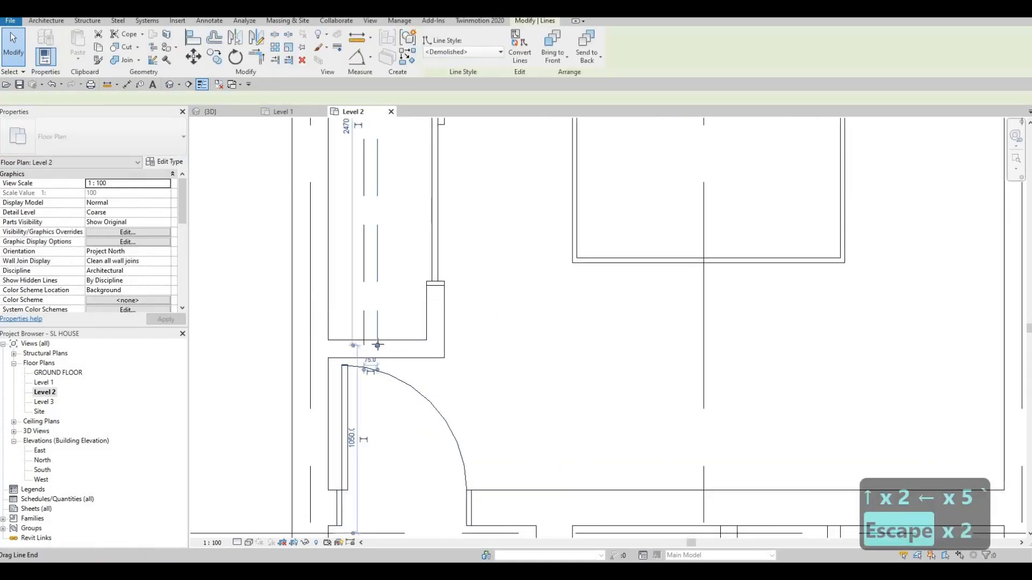
drag(378, 345, 370, 319)
click(366, 344)
key(Escape)
key(Escape)
scroll(368, 317, down, 2)
scroll(448, 356, down, 3)
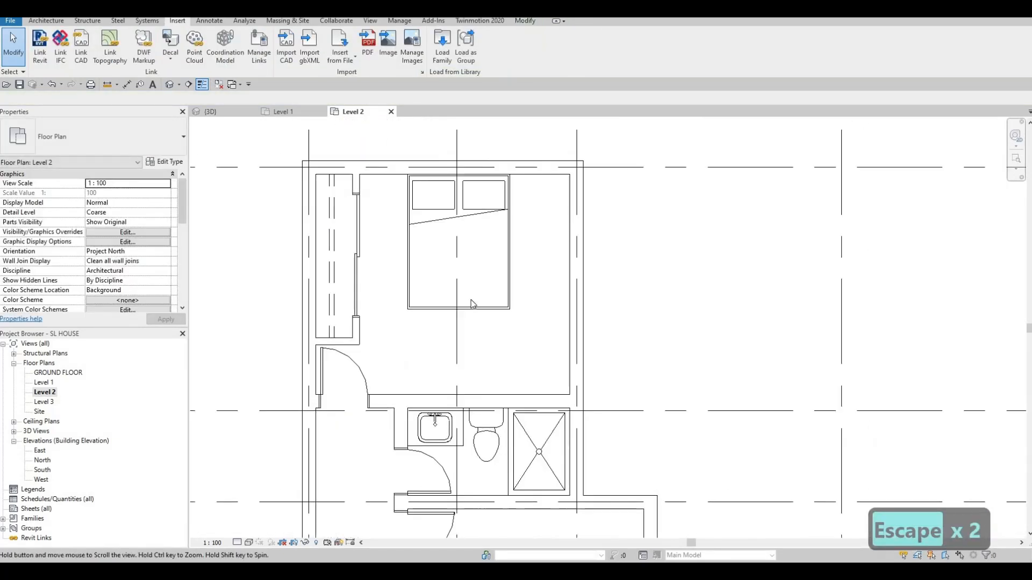
key(Escape)
key(Escape)
Nudge the bed in the uppermost bedroom right until it is 890 mm from the right grid line
click(466, 309)
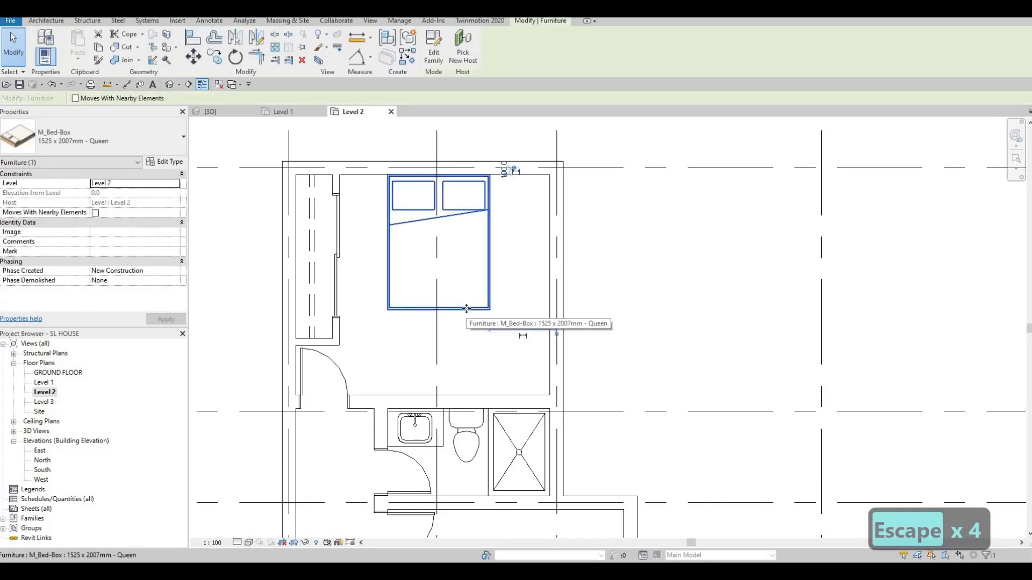
key(Right)
key(Right)
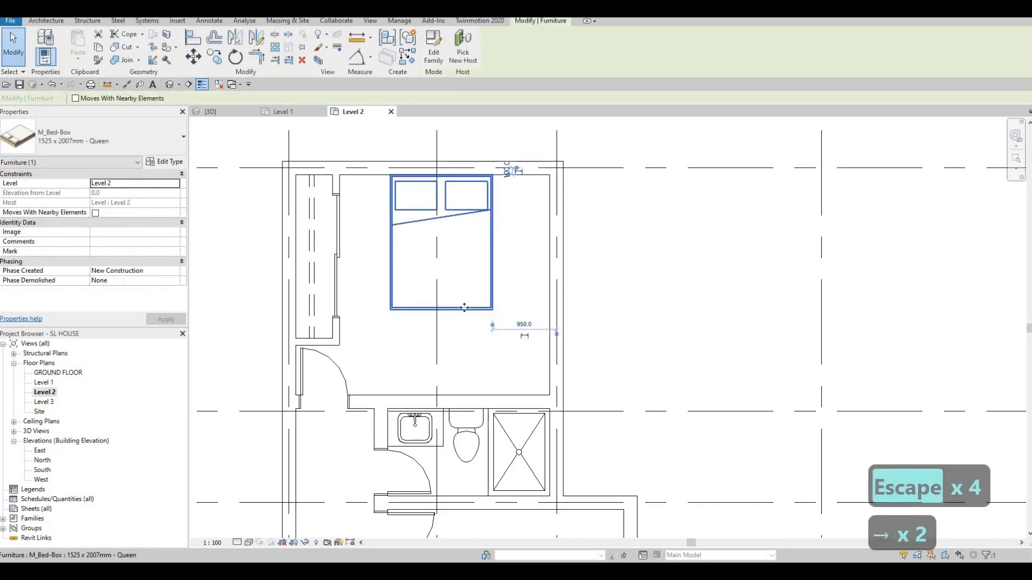
key(Right)
key(Right)
key(Right)
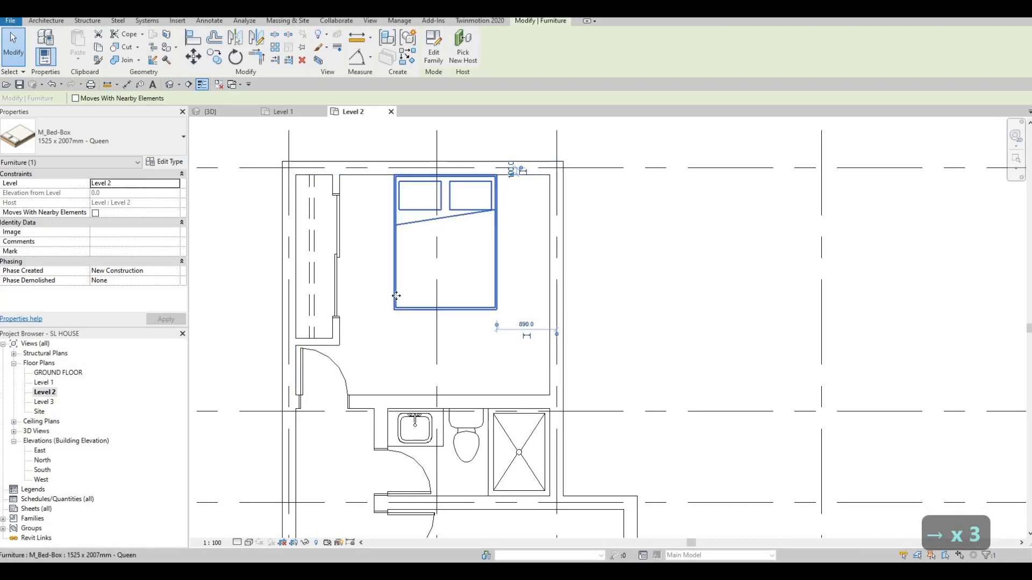
Place a similar queen bed, rotated 180 degrees, against the second bedroom's lower wall, about 955 mm from the closet's dashed lines
key(c)
key(s)
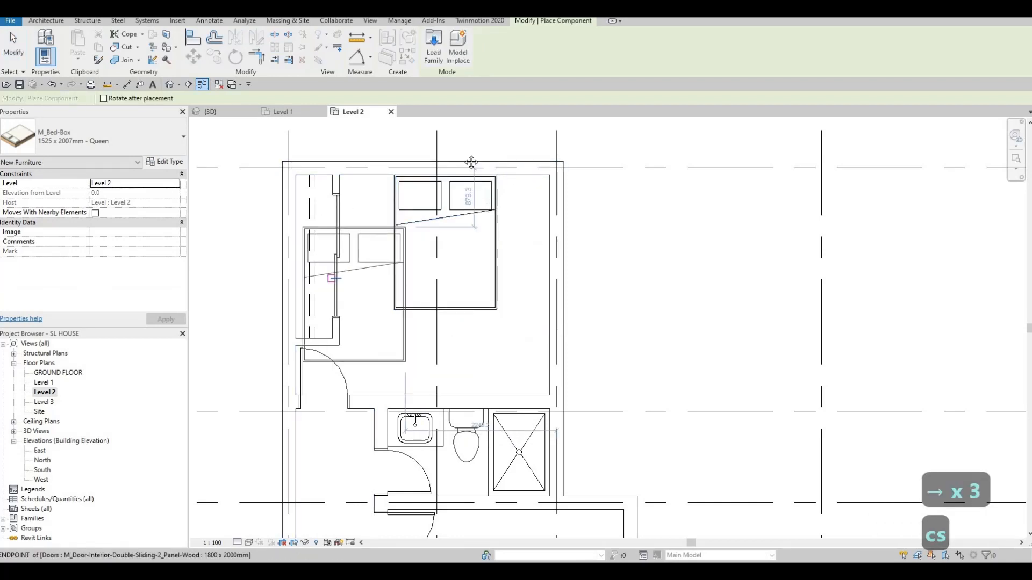
scroll(381, 223, down, 3)
middle_drag(492, 487, 498, 309)
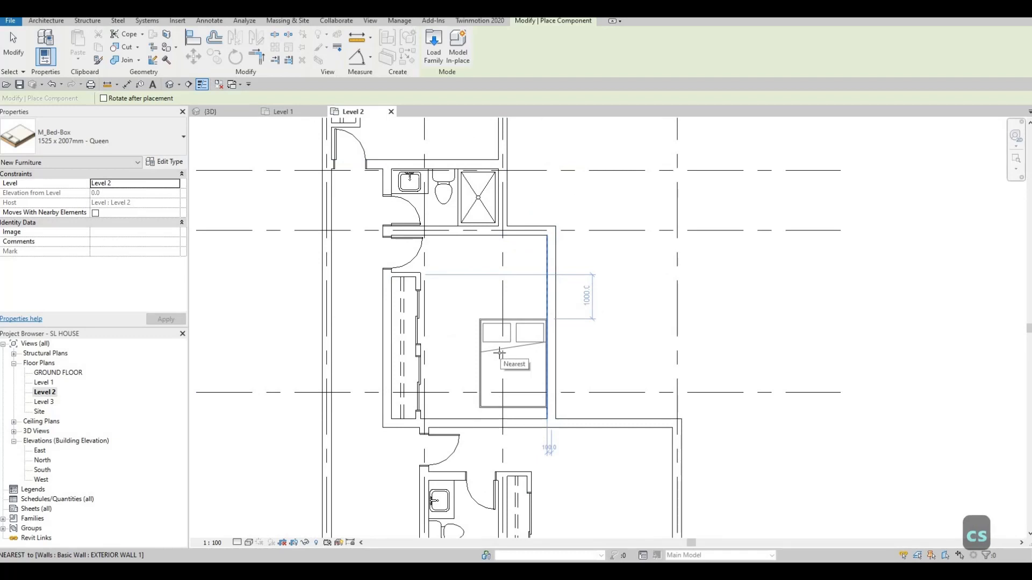
key(space)
key(space)
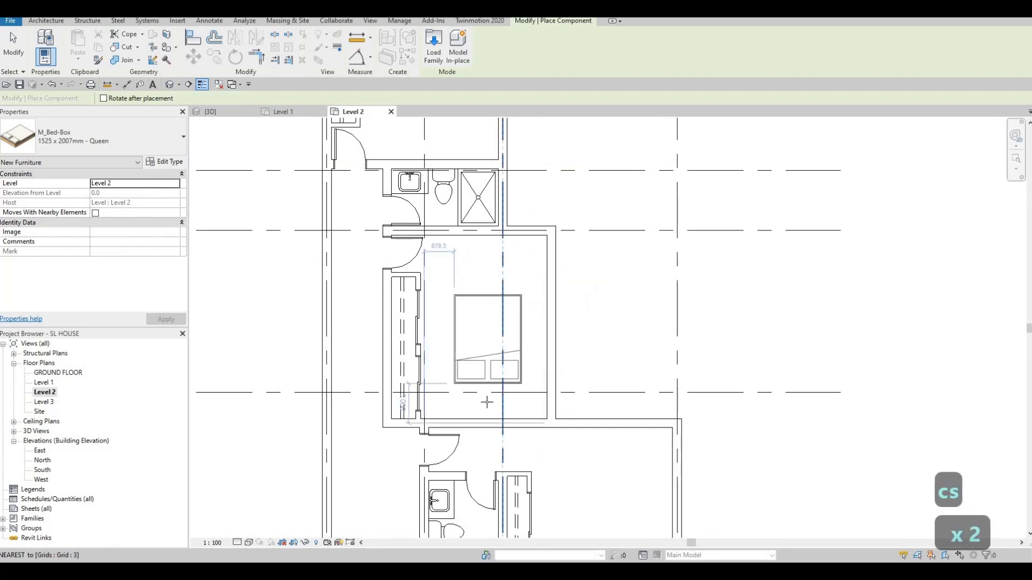
scroll(489, 405, up, 4)
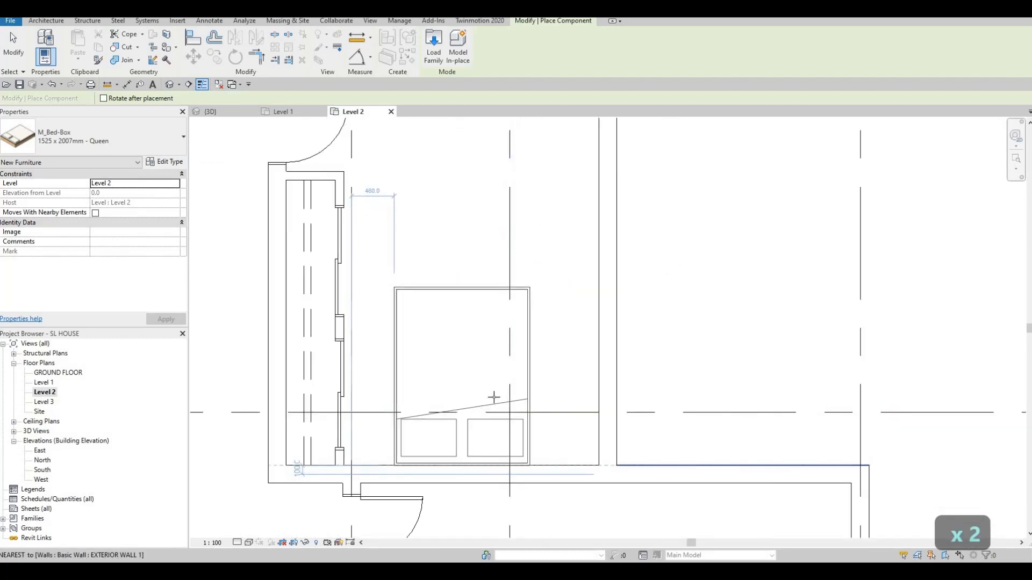
click(494, 334)
scroll(490, 312, down, 4)
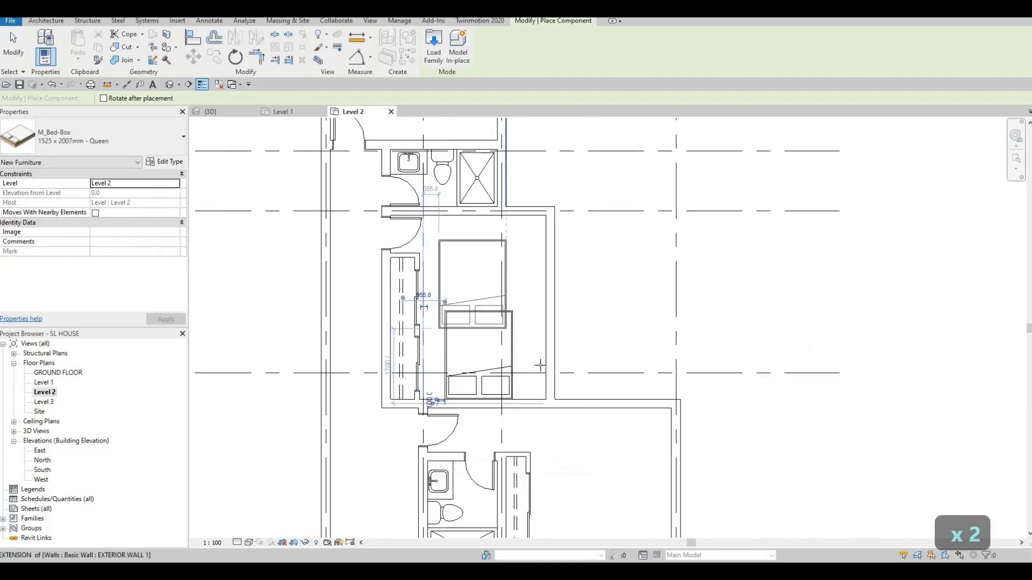
Place another queen bed in the third bedroom, head against its lower wall and about 1160 mm from the closet's dashed lines
middle_drag(569, 440, 516, 398)
scroll(517, 398, up, 2)
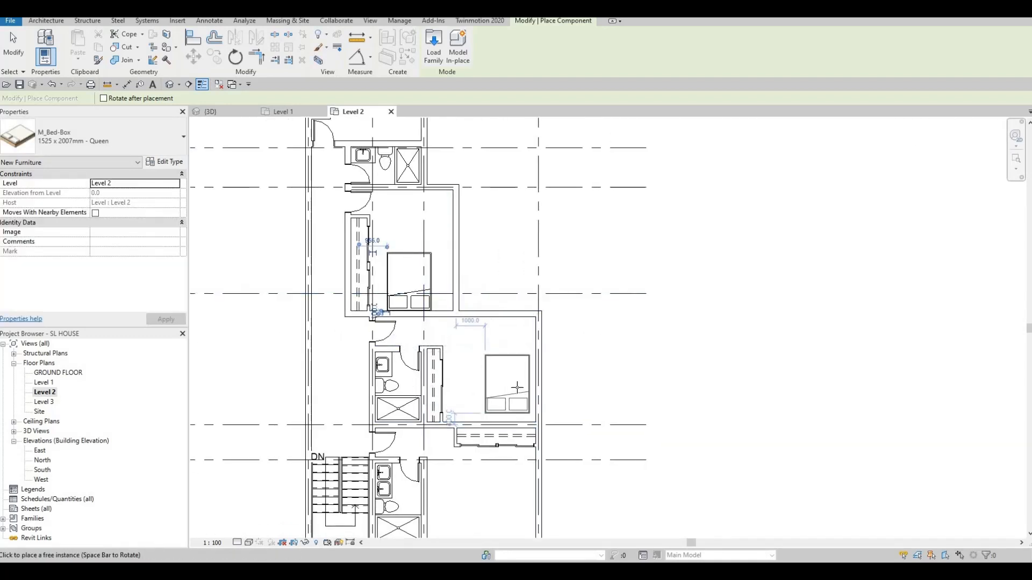
scroll(493, 401, up, 1)
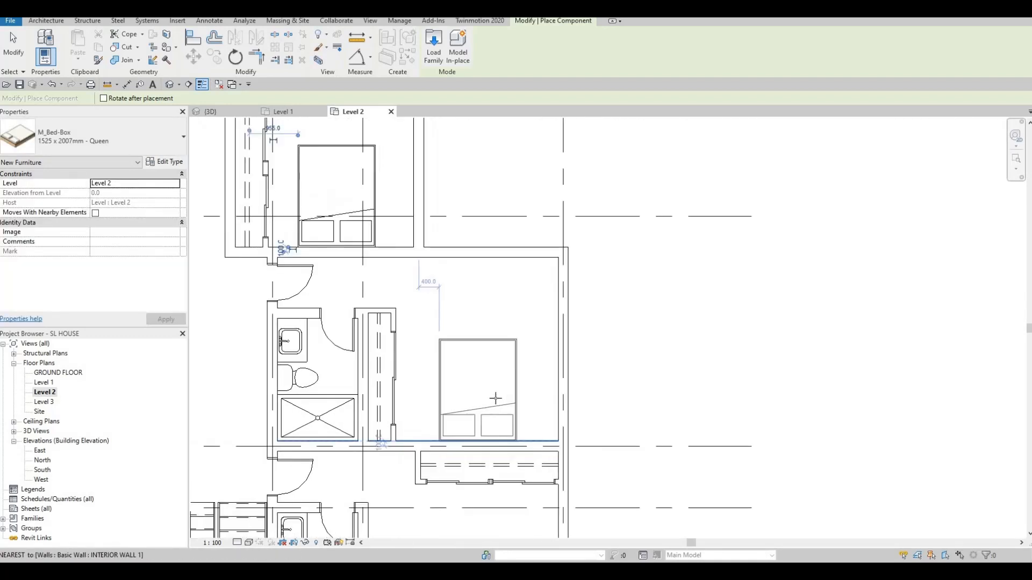
scroll(495, 400, up, 1)
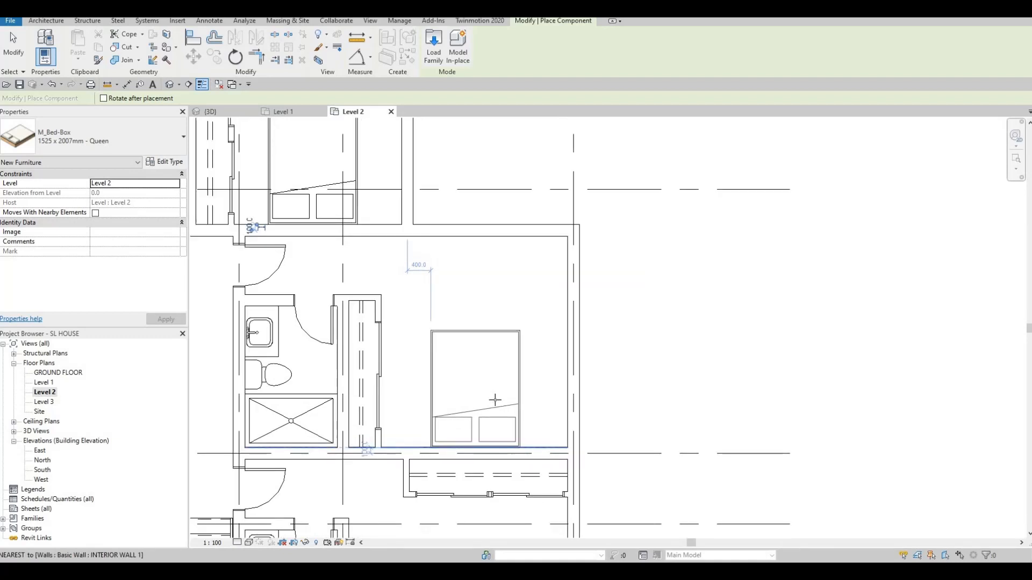
click(470, 414)
scroll(451, 387, down, 3)
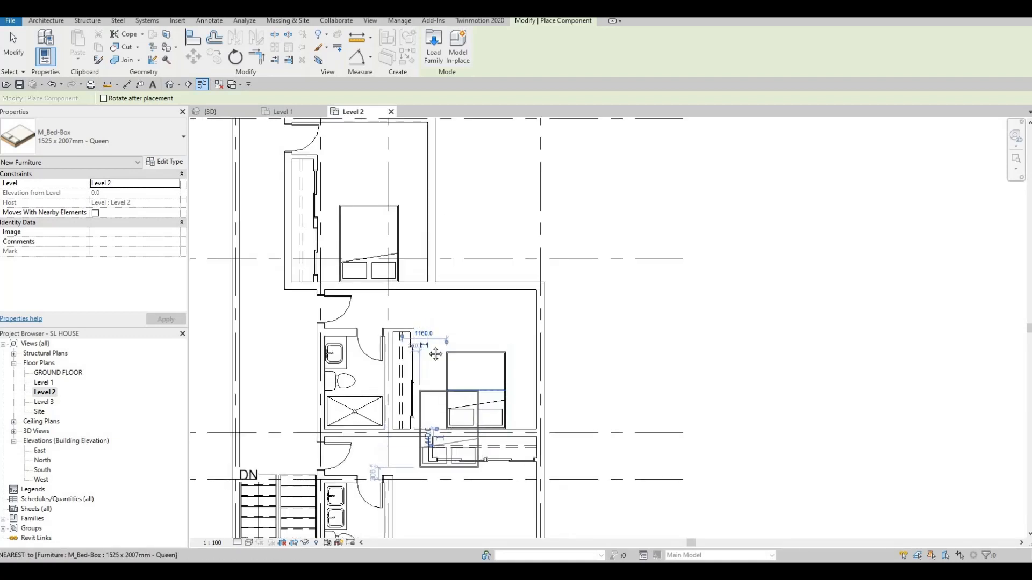
Place a queen bed in the lowest bedroom, rotated so its head is against the right exterior wall, and end placement
middle_drag(430, 365, 435, 322)
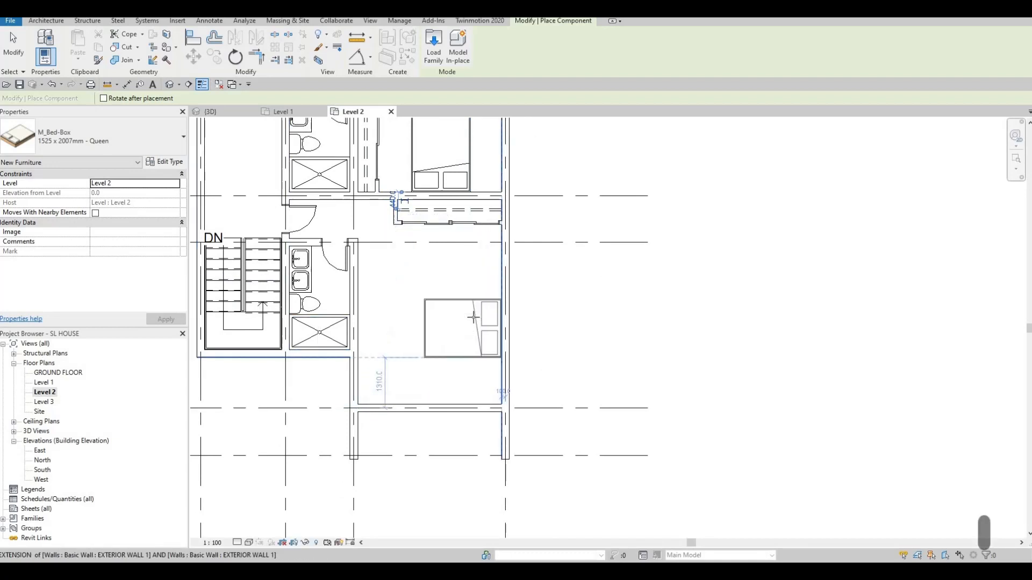
scroll(473, 299, up, 1)
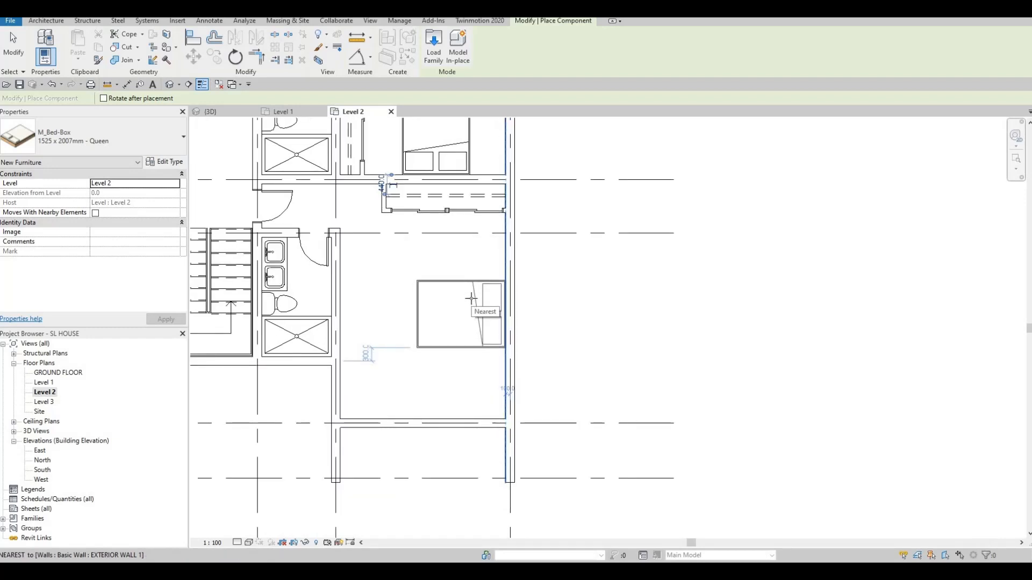
click(471, 299)
key(Escape)
key(Escape)
key(Escape)
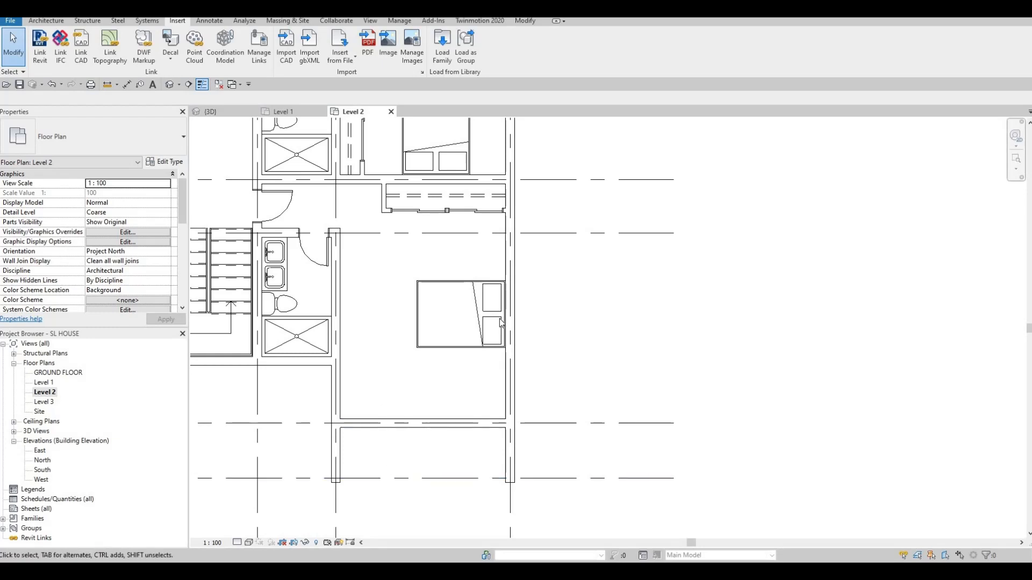
Examine the furniture layout across the bedrooms, bathrooms and stair of the Level 2 floor plan
middle_drag(501, 319, 586, 219)
scroll(500, 347, down, 1)
middle_drag(501, 344, 492, 412)
scroll(490, 389, up, 2)
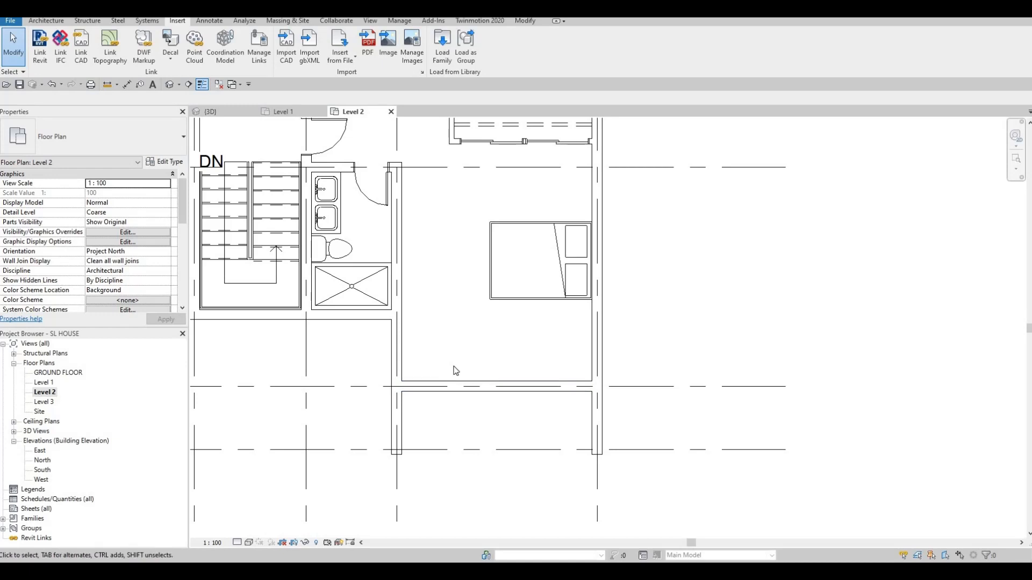
key(F1)
key(F1)
scroll(491, 408, down, 1)
middle_drag(496, 422, 488, 521)
scroll(499, 401, down, 1)
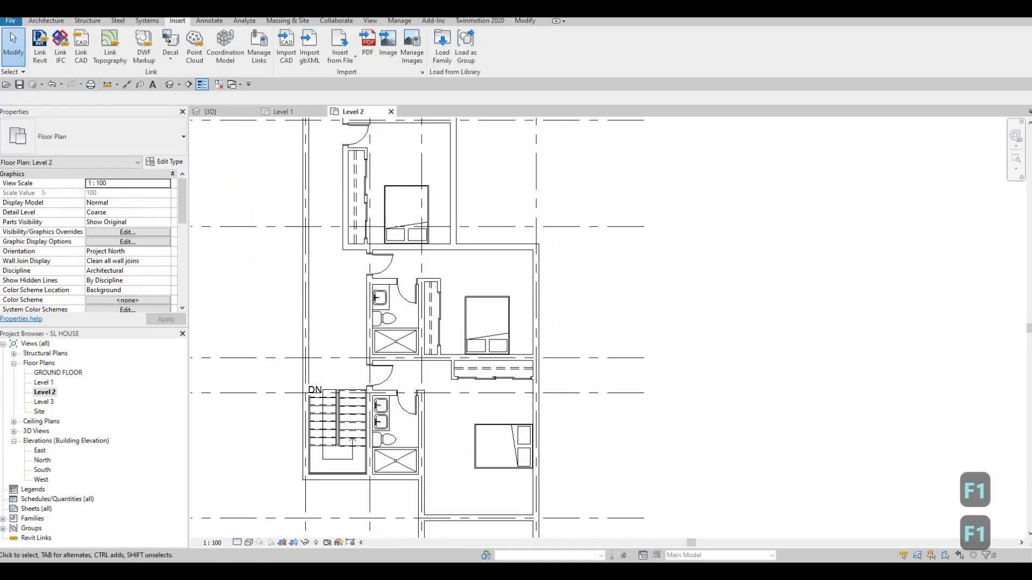
middle_drag(543, 285, 504, 345)
scroll(528, 297, up, 1)
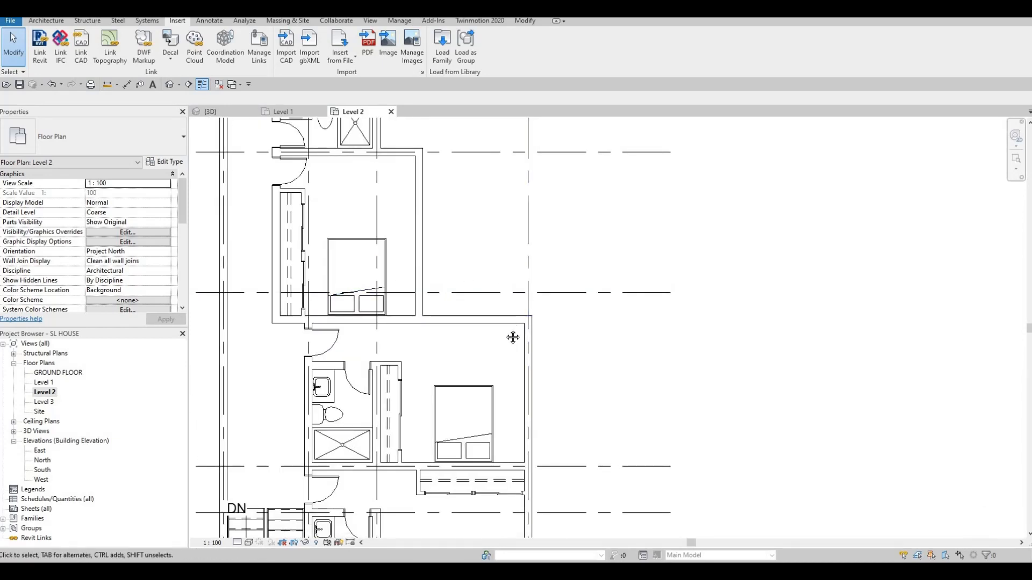
scroll(508, 333, down, 2)
middle_drag(507, 322, 516, 319)
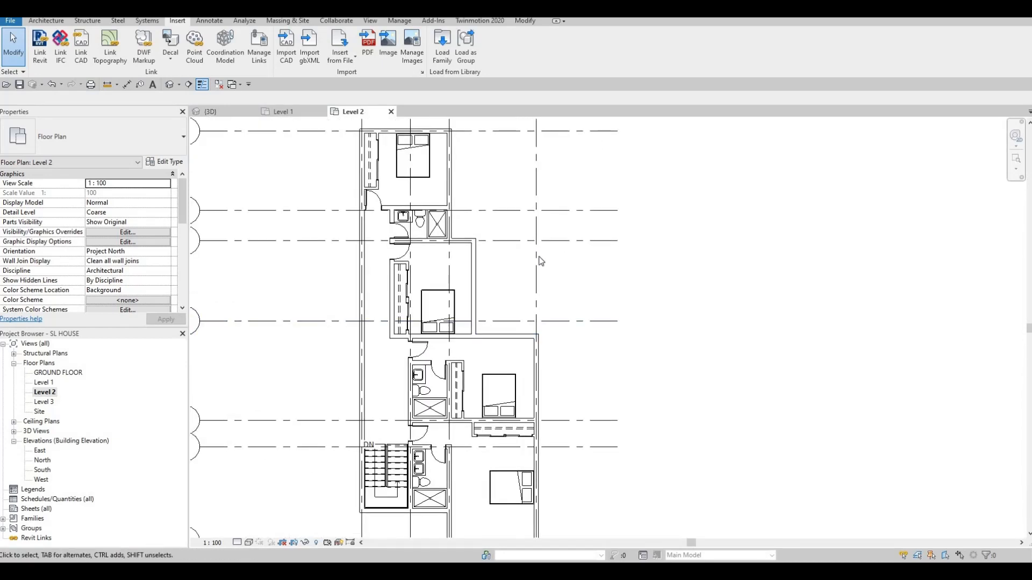
middle_drag(539, 258, 551, 267)
middle_drag(511, 407, 533, 255)
middle_drag(491, 385, 480, 378)
scroll(480, 378, up, 1)
middle_drag(364, 207, 357, 227)
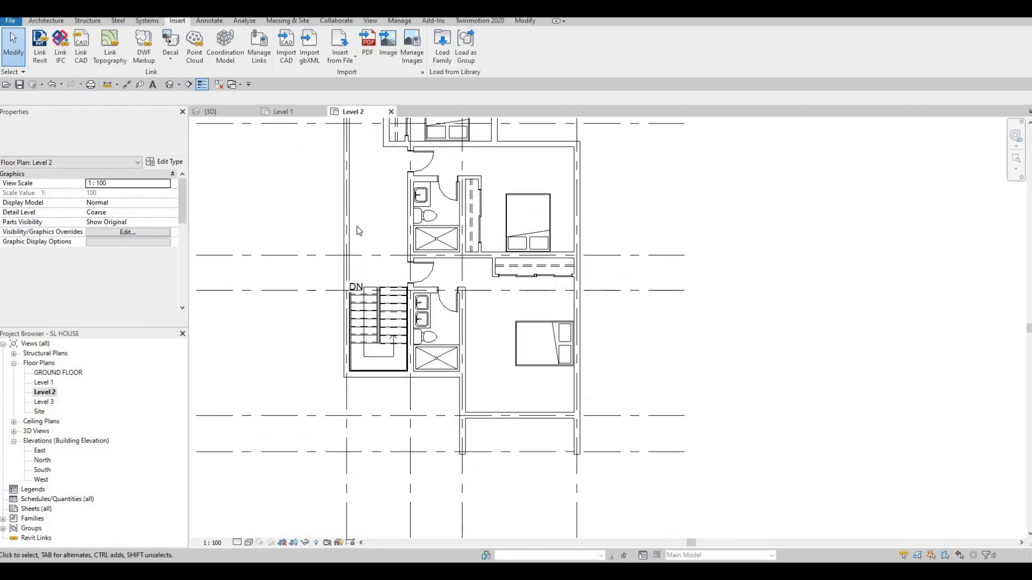
Load the M_Table-Night Stand family from the Furniture library's Tables folder
click(441, 46)
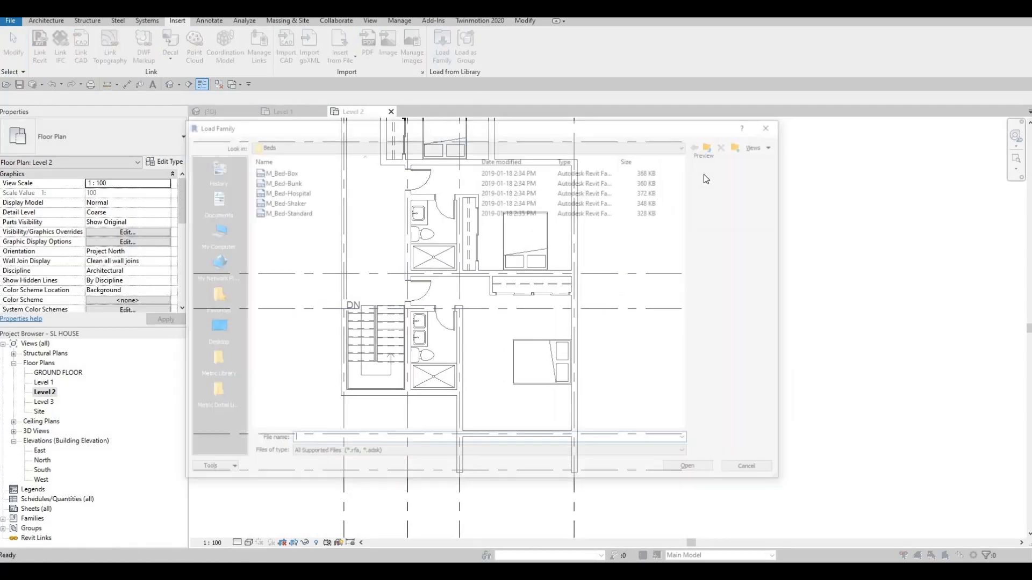
click(714, 143)
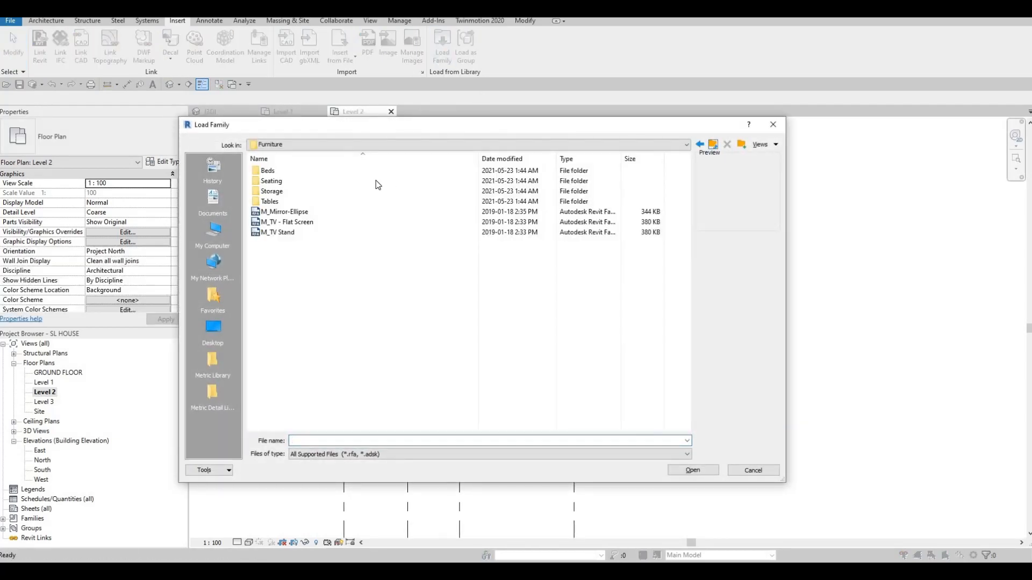
double_click(270, 202)
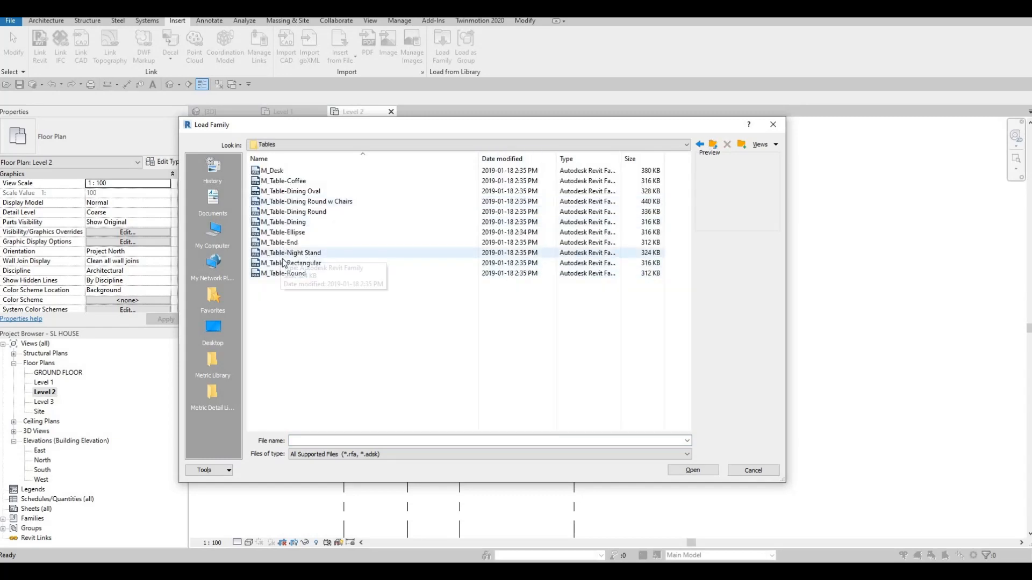
click(283, 254)
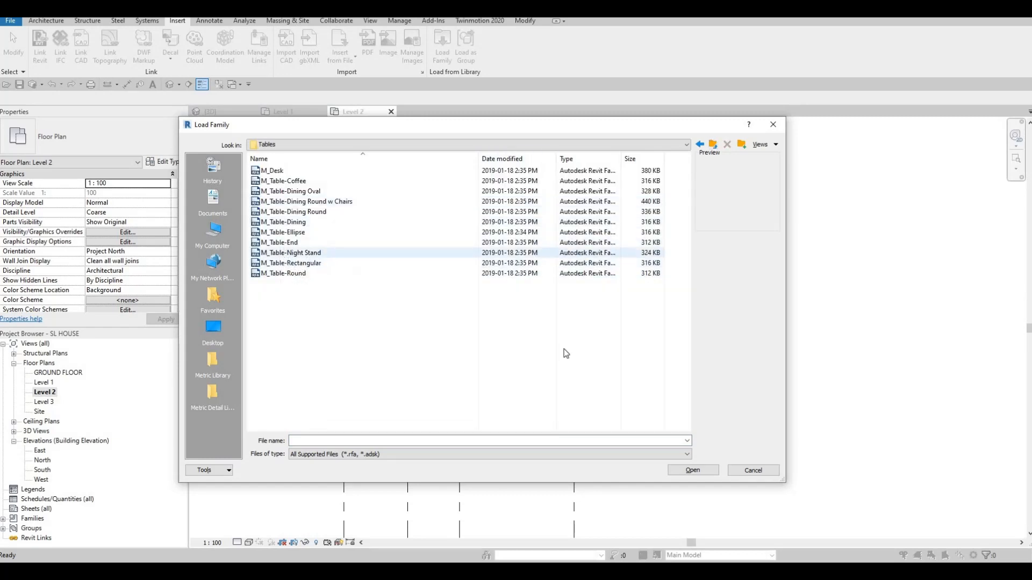
click(685, 475)
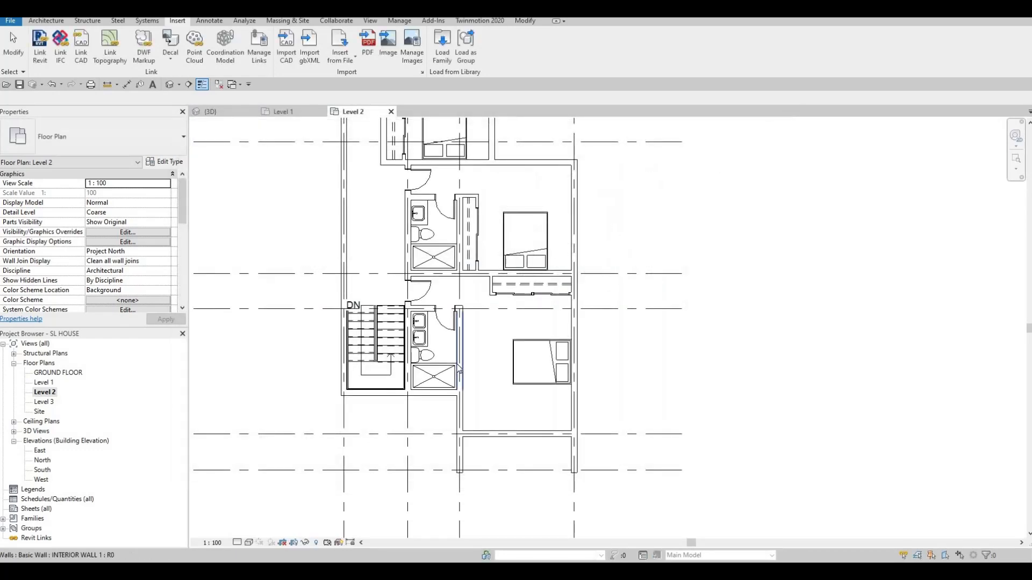
Place 0610 x 0610 x 0762mm night stands beside the head of the lowest bedroom's bed, along the right exterior wall, and end placement
key(c)
key(m)
scroll(564, 341, up, 4)
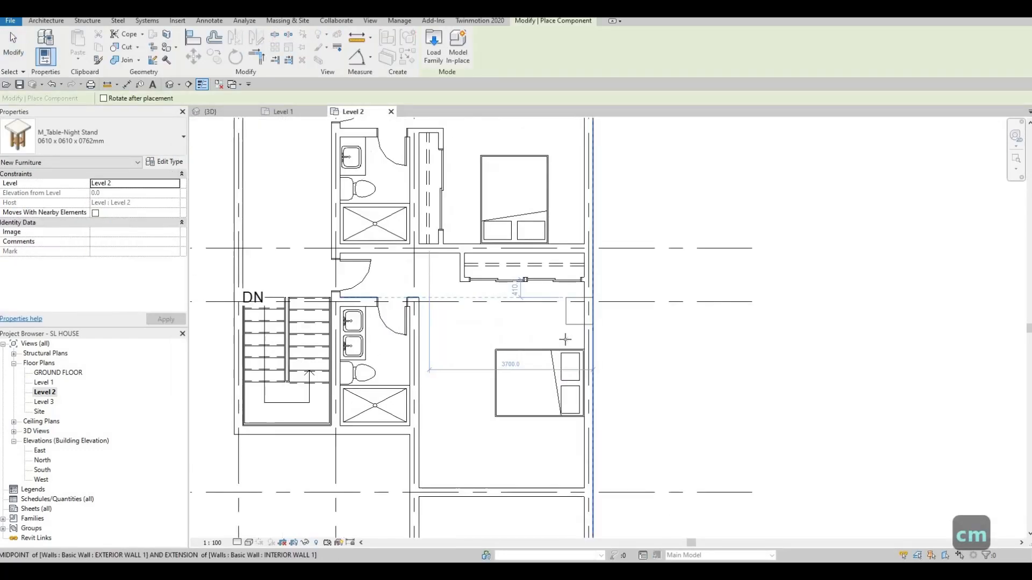
scroll(570, 369, up, 2)
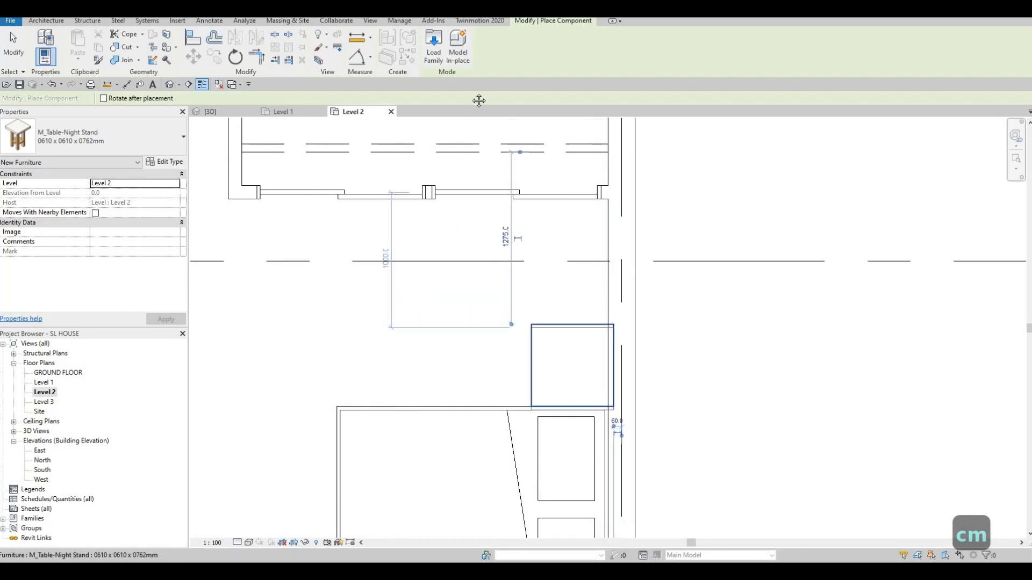
middle_drag(562, 484, 509, 125)
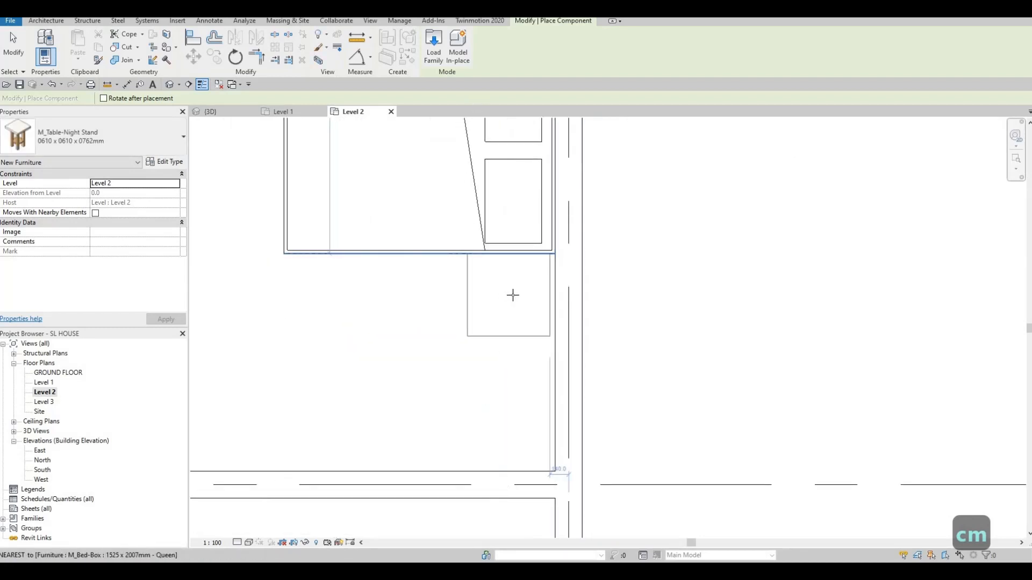
middle_drag(460, 157, 453, 396)
key(Escape)
key(Escape)
key(Escape)
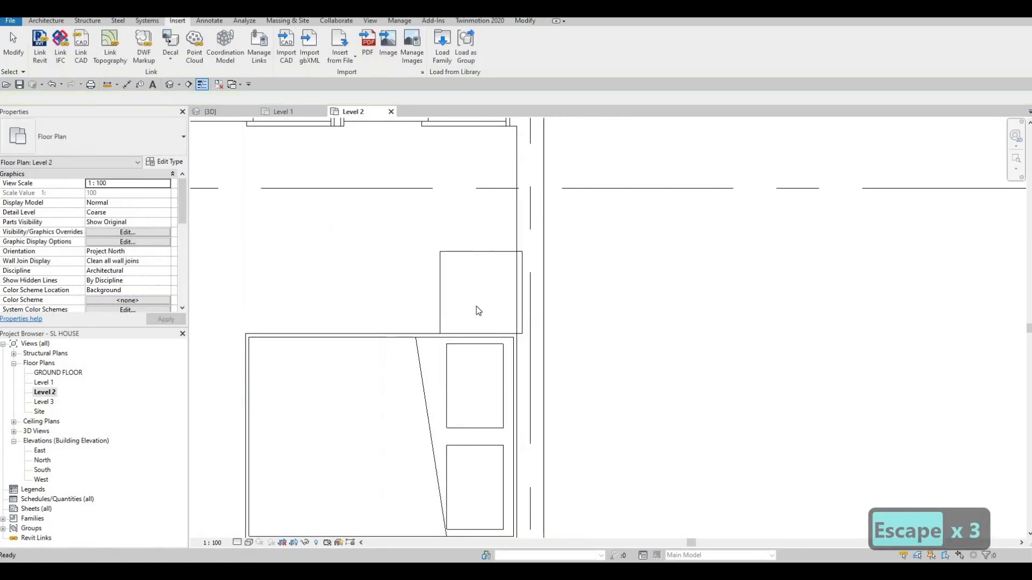
Align the edge of the night stand above the lowest bedroom's bed with the inner face of the exterior wall
key(a)
key(l)
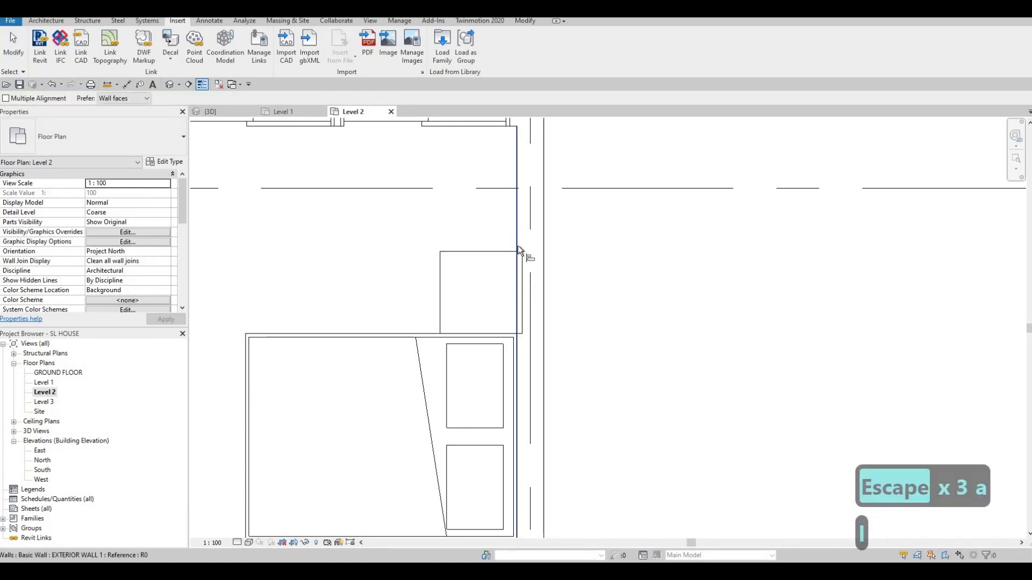
click(518, 265)
click(521, 292)
key(Escape)
key(Escape)
Place similar night stands on both sides of the third bedroom's bed, against its lower wall
click(436, 253)
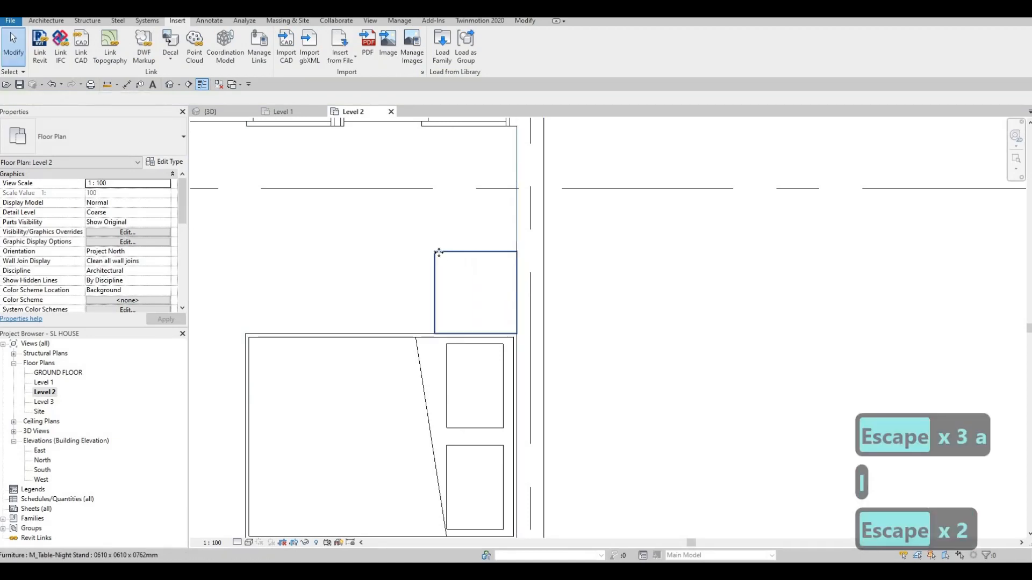
key(c)
key(s)
scroll(447, 438, down, 3)
middle_drag(463, 336, 401, 362)
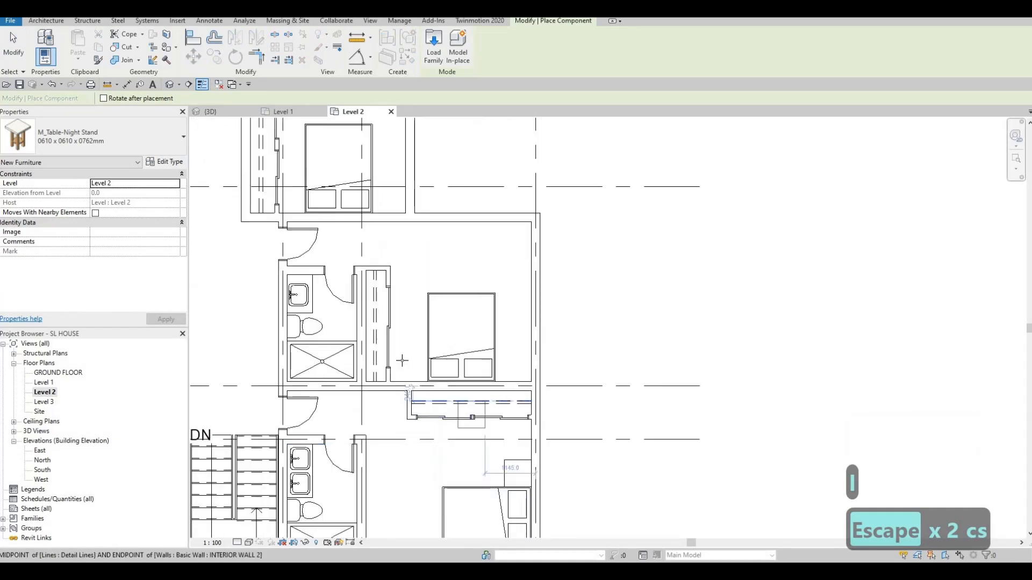
scroll(370, 419, up, 3)
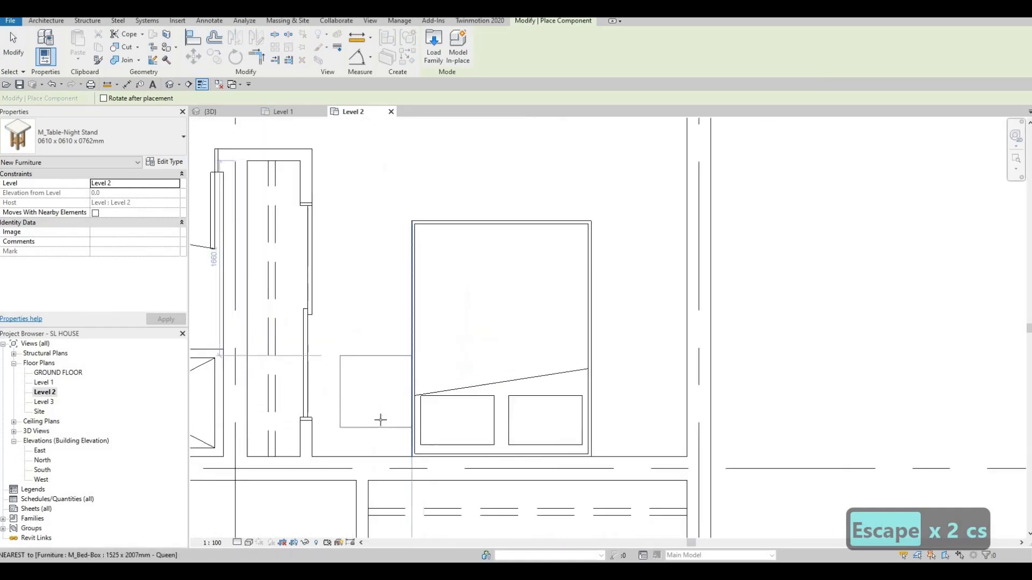
click(624, 430)
key(Escape)
key(Escape)
key(Escape)
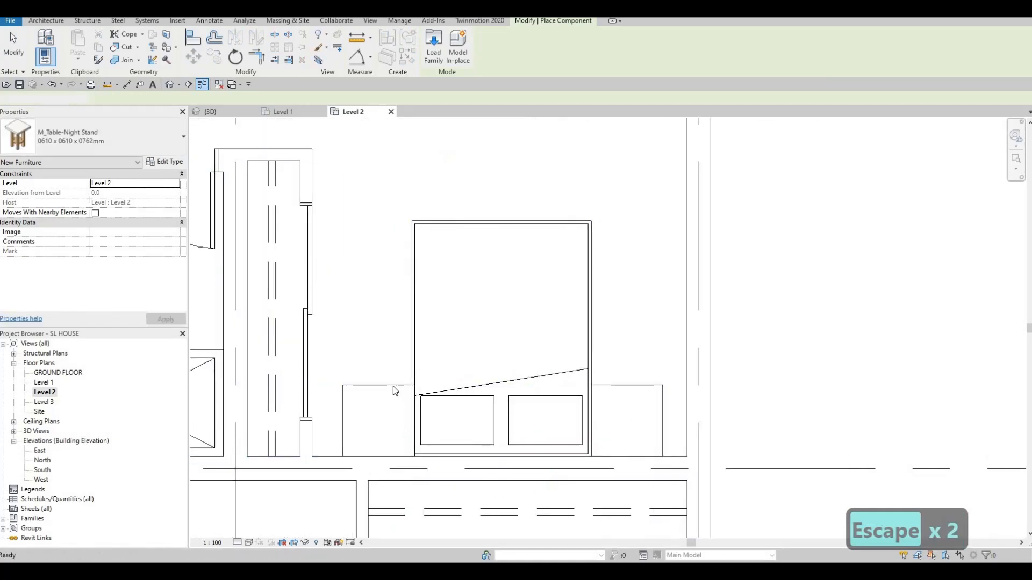
Align the third bedroom's left night stand with the left side of the bed
click(392, 386)
key(a)
key(l)
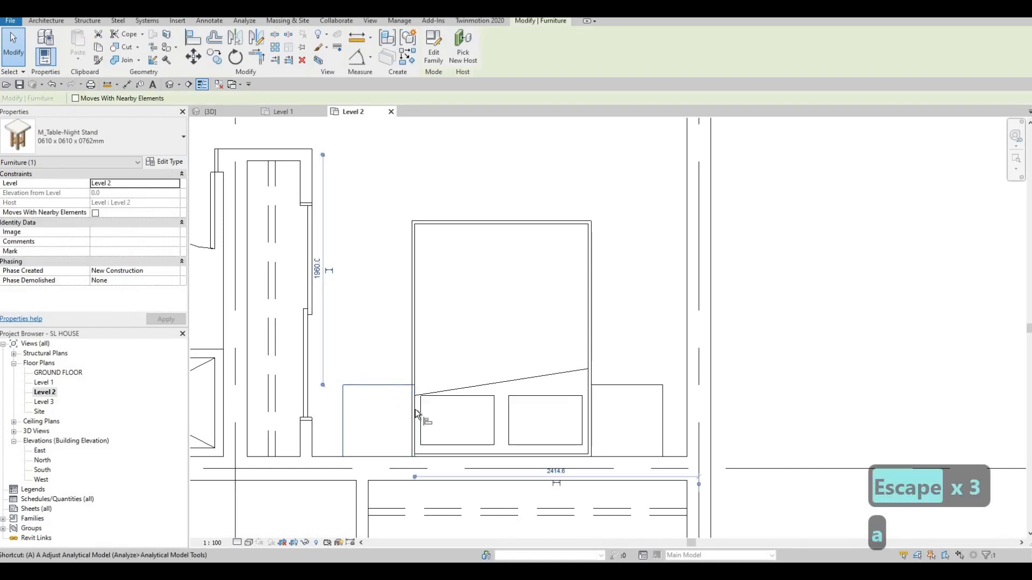
scroll(415, 408, up, 2)
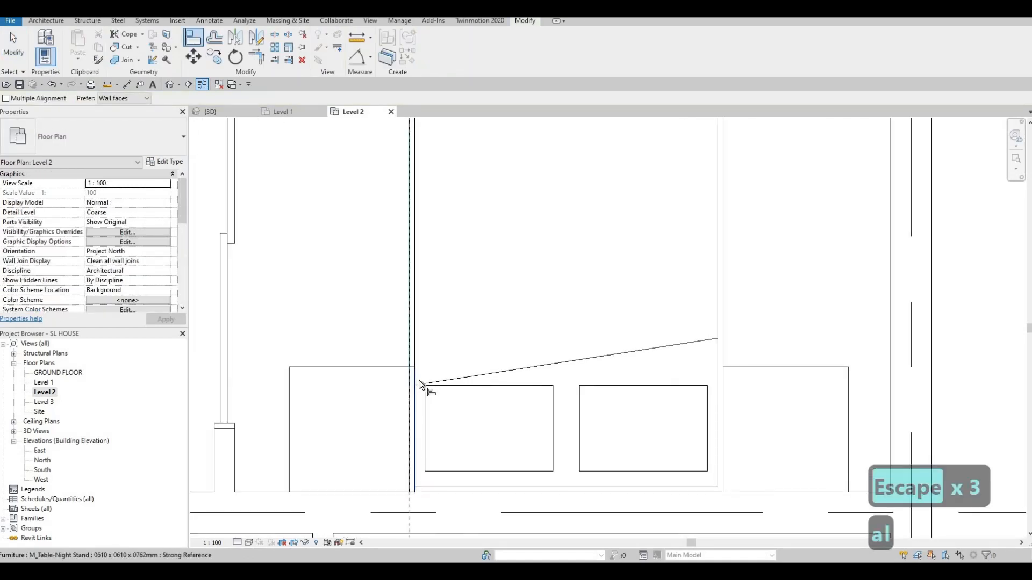
scroll(564, 403, down, 3)
key(Escape)
key(Escape)
key(Escape)
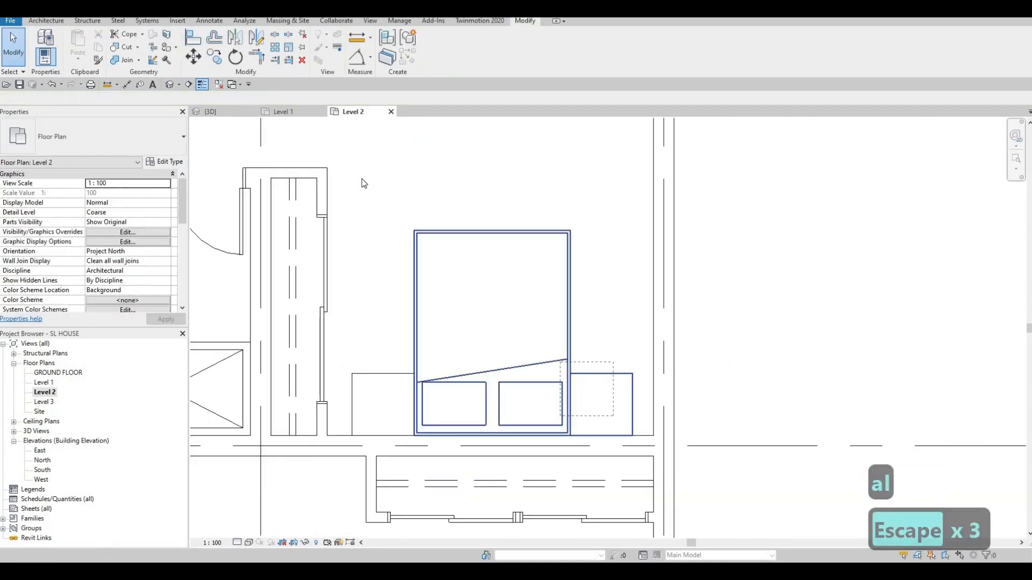
Nudge the third bedroom's bed and both night stands together three increments to the right, and clear the selection
drag(349, 177, 349, 177)
key(Right)
key(Right)
key(Right)
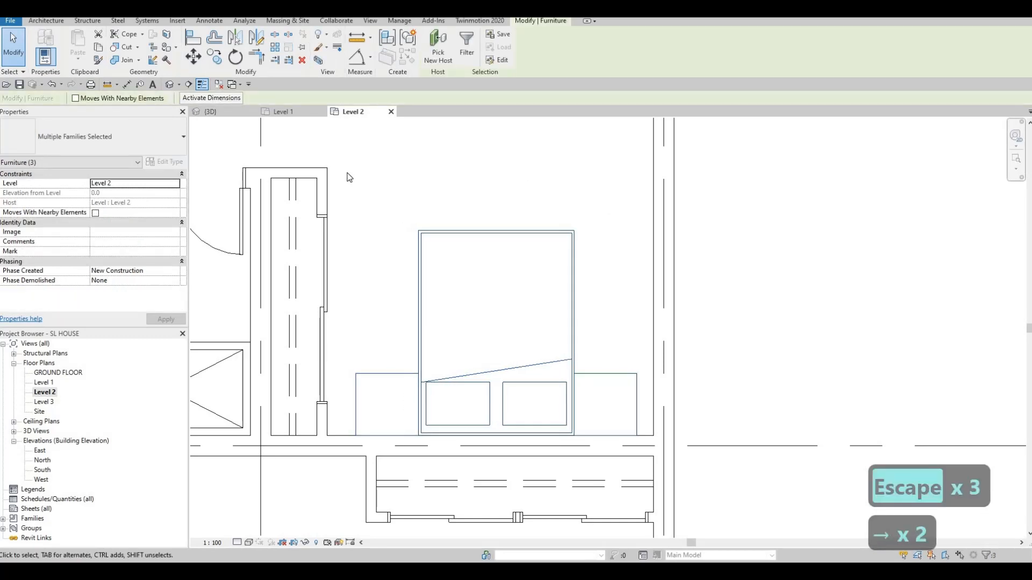
key(Escape)
key(Escape)
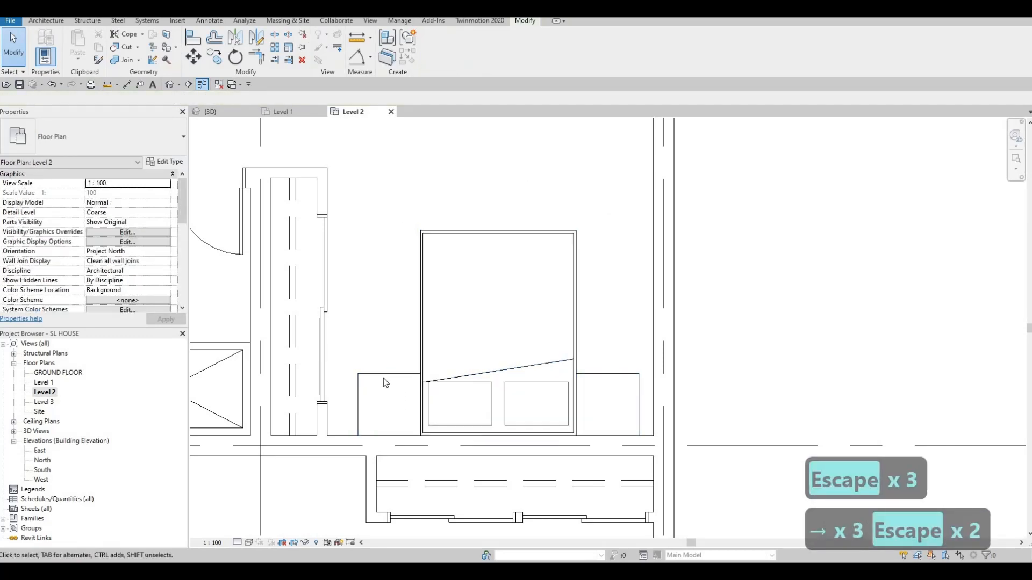
Place a similar night stand to the right of the second bedroom's bed, against the lower wall
click(371, 375)
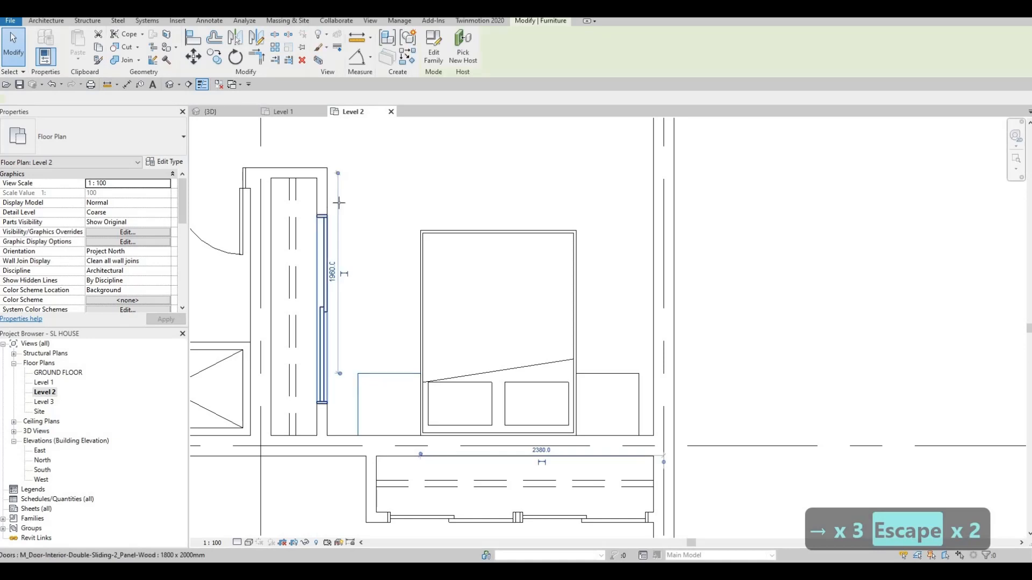
key(c)
key(s)
scroll(541, 389, down, 3)
middle_drag(458, 182, 537, 317)
scroll(616, 419, up, 6)
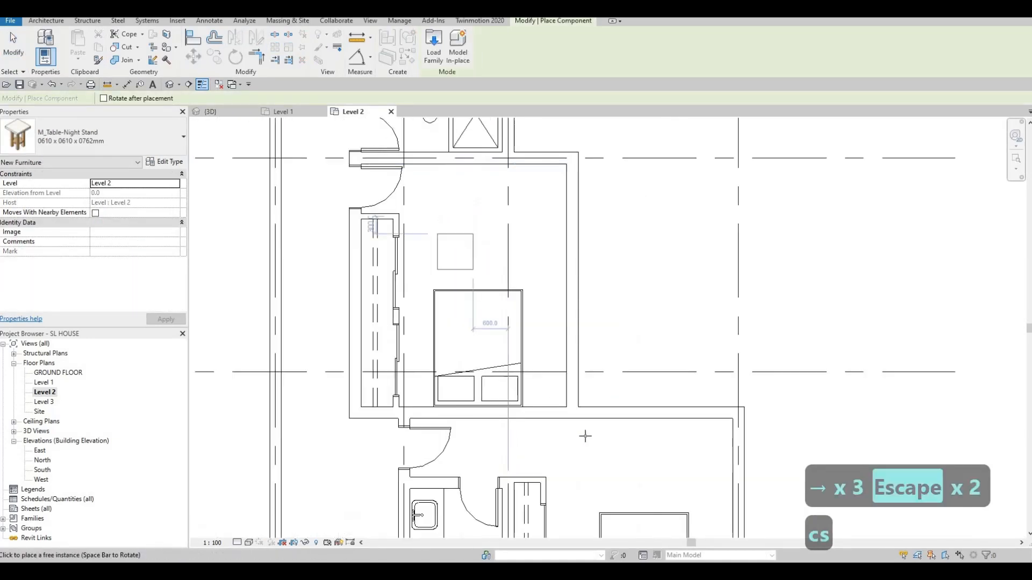
click(606, 415)
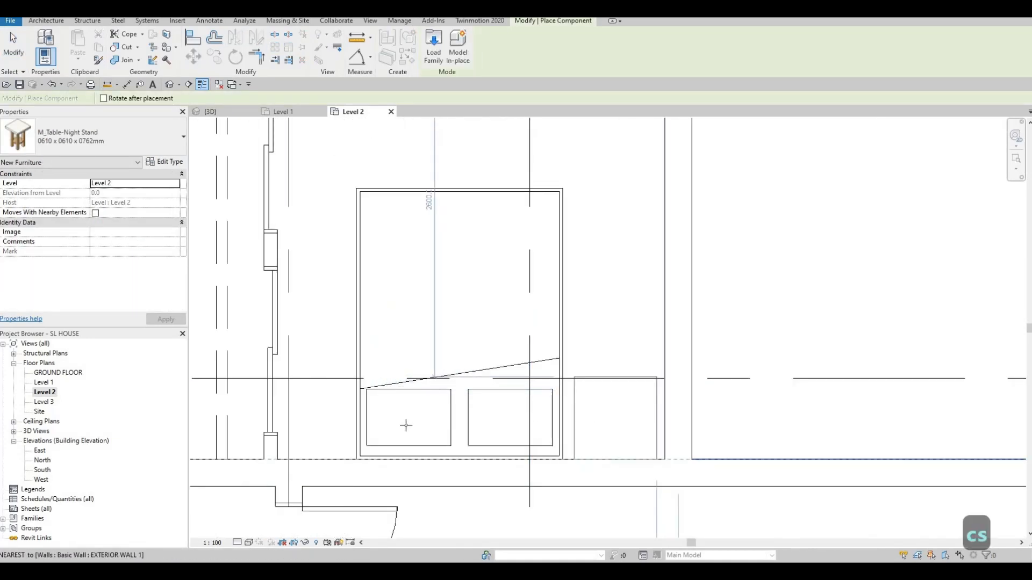
key(Escape)
key(Escape)
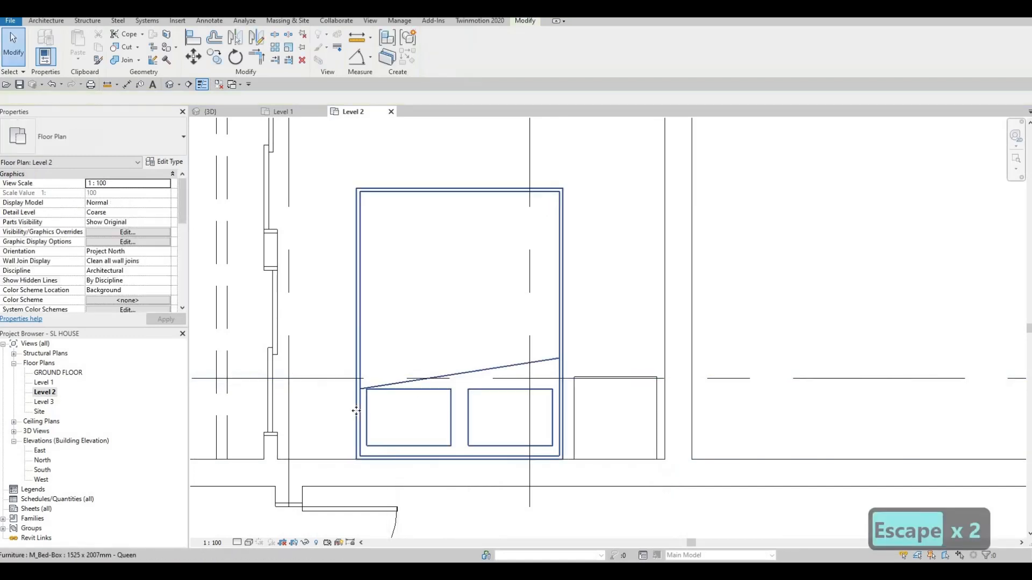
Nudge the second bedroom's bed one increment to the right and align its right side with the night stand's left edge
click(358, 407)
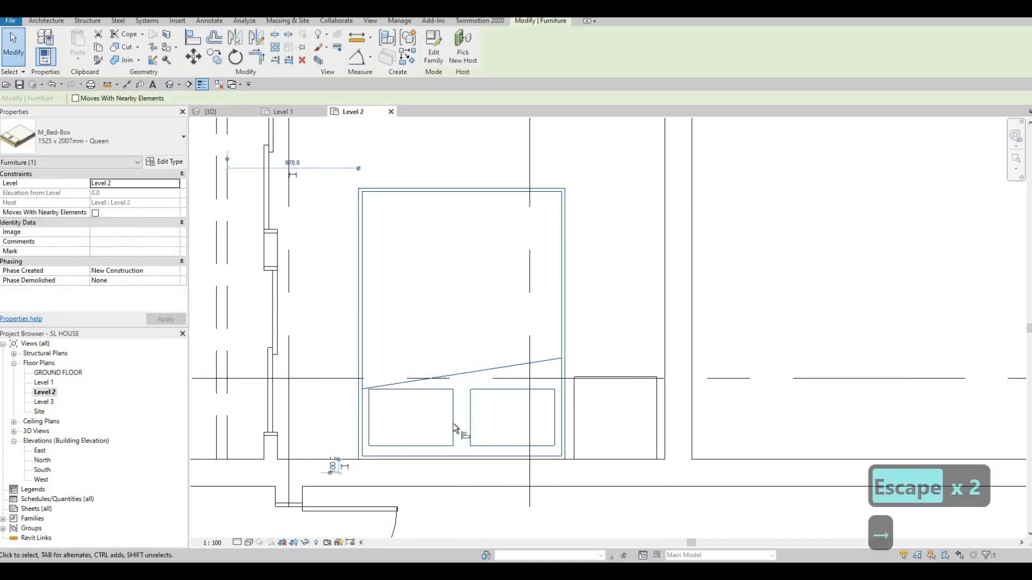
key(a)
key(l)
click(563, 408)
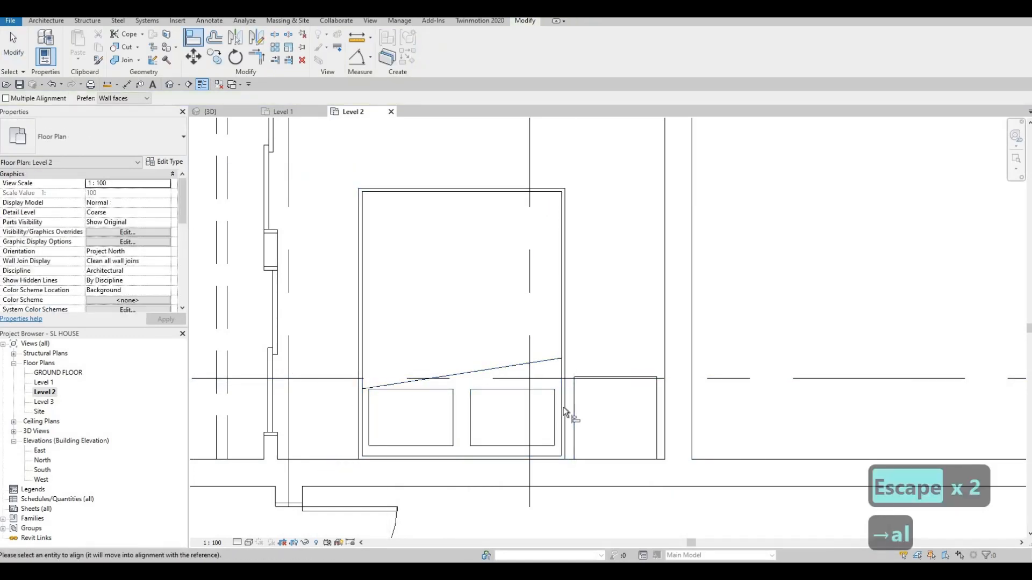
click(598, 388)
key(Escape)
key(Escape)
key(Escape)
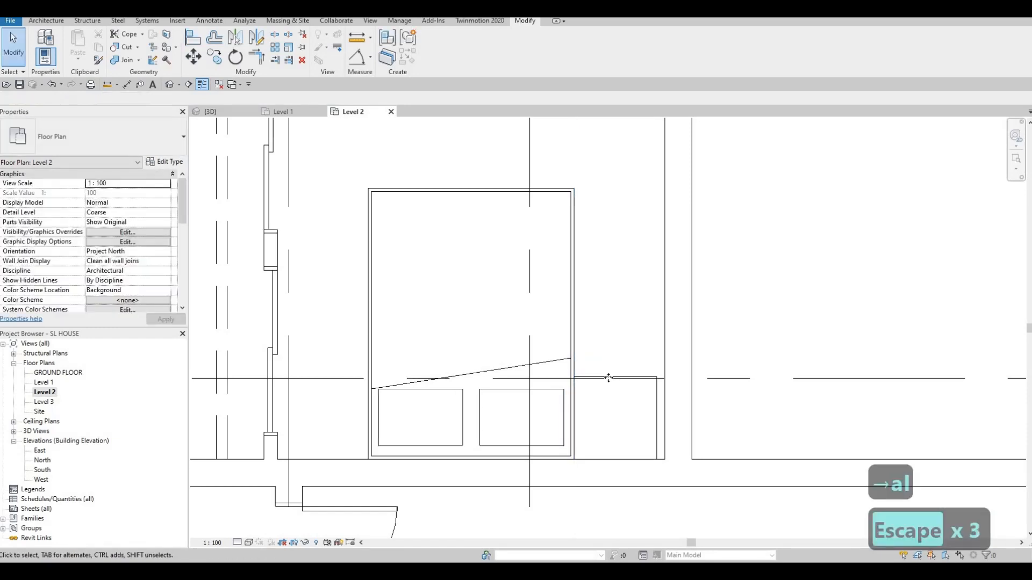
click(608, 378)
key(c)
key(s)
scroll(343, 406, up, 2)
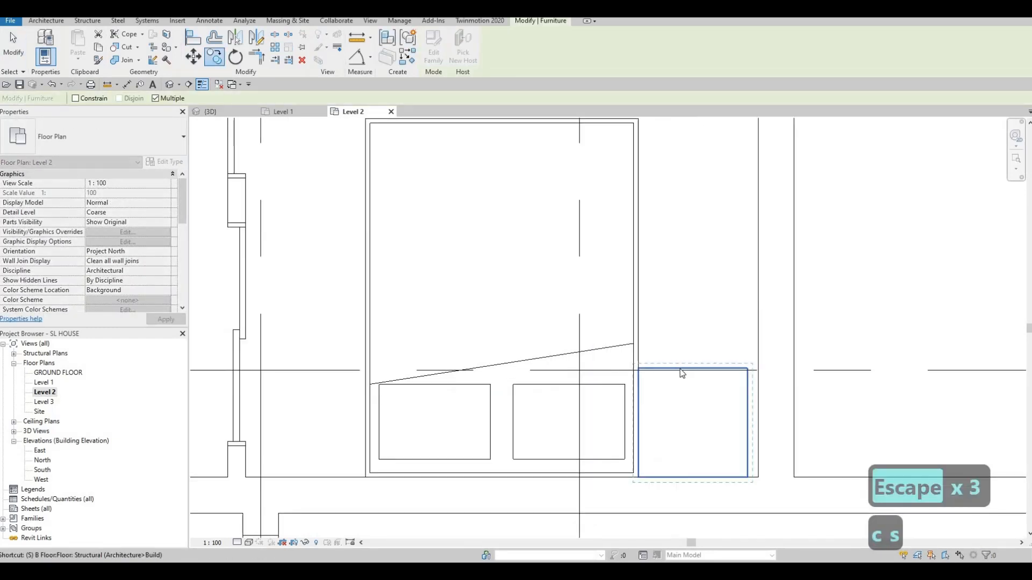
key(Escape)
key(Escape)
Place a similar night stand to the left of the second bedroom's bed, against the lower wall, and end placement
key(c)
key(s)
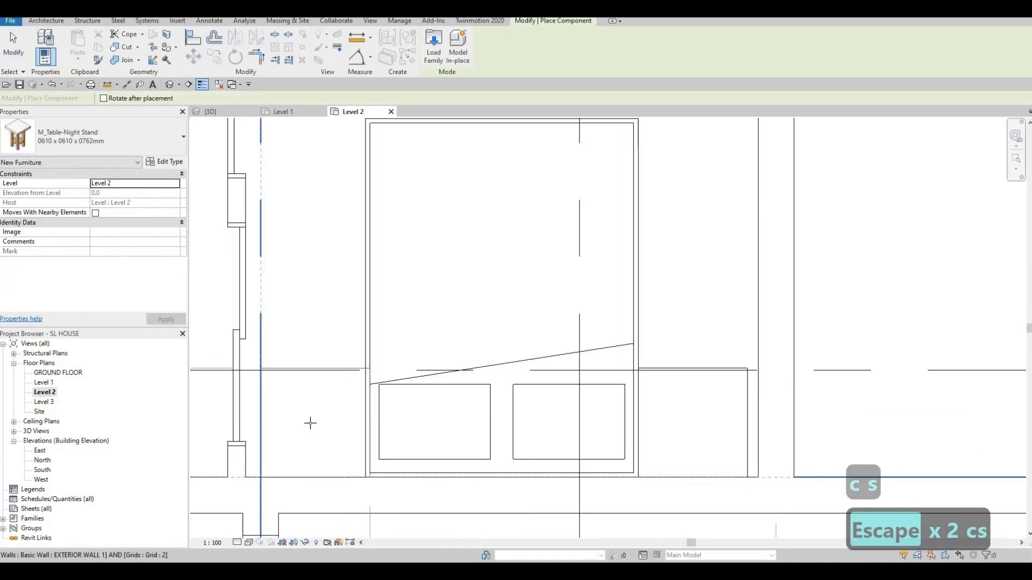
key(Escape)
key(Escape)
scroll(361, 408, down, 3)
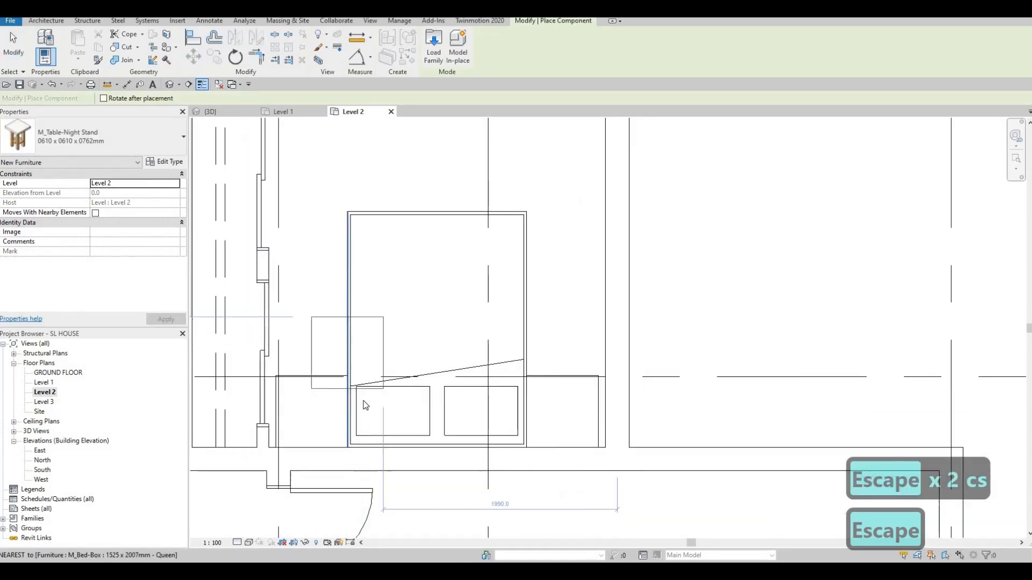
scroll(324, 449, down, 1)
Place similar night stands on both sides of the uppermost bedroom's bed, against its upper wall
click(336, 442)
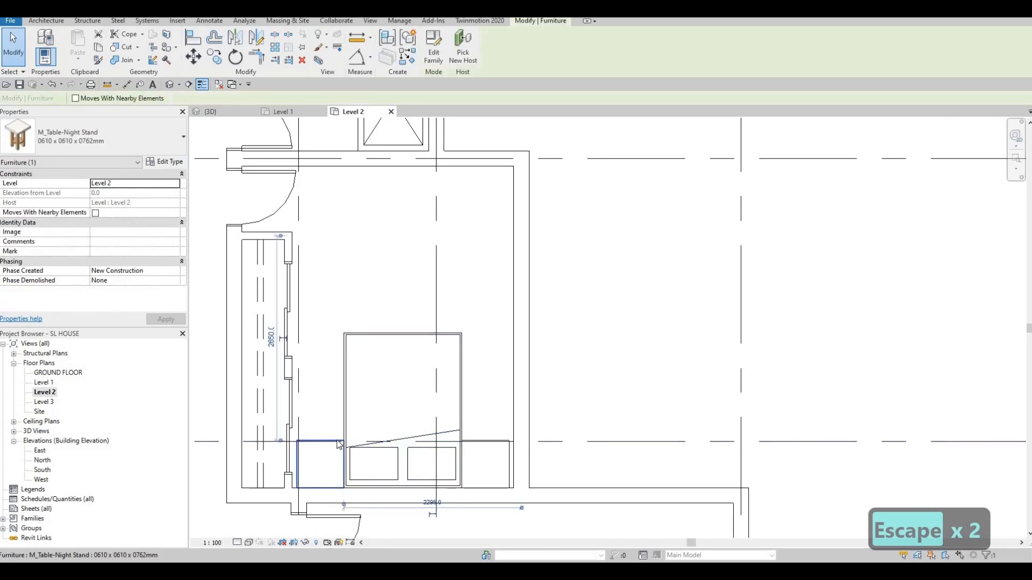
key(Escape)
click(335, 441)
key(c)
key(s)
scroll(392, 430, down, 1)
middle_drag(338, 193, 378, 420)
scroll(290, 199, up, 4)
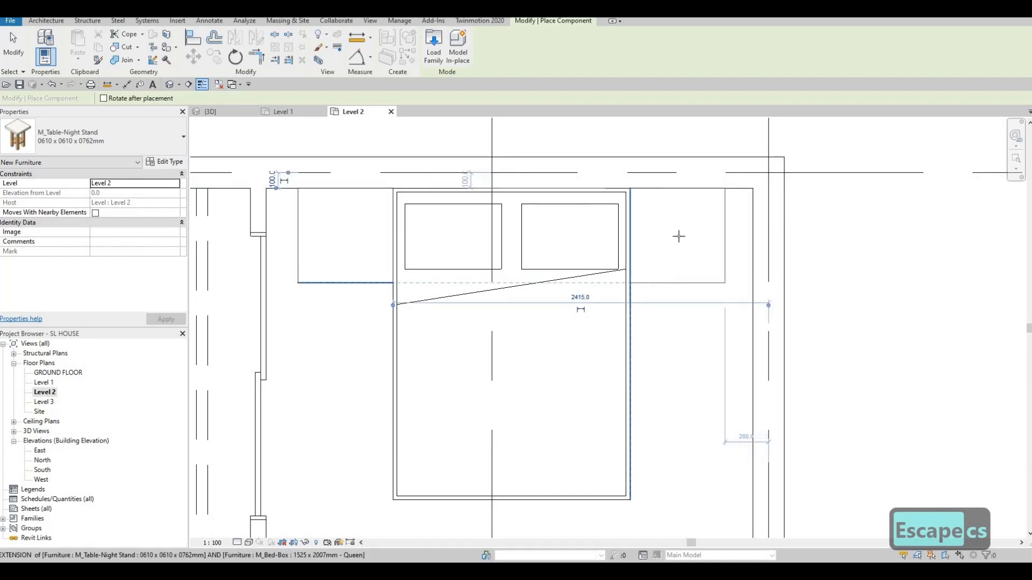
click(678, 236)
scroll(521, 230, down, 2)
key(Escape)
Examine the beds and night stands across the bedrooms of the Level 2 floor plan
middle_drag(458, 358, 452, 184)
scroll(451, 184, down, 1)
scroll(457, 296, down, 1)
key(Escape)
key(Escape)
middle_drag(448, 343, 445, 286)
scroll(442, 325, down, 3)
middle_drag(508, 360, 452, 310)
key(Escape)
key(Escape)
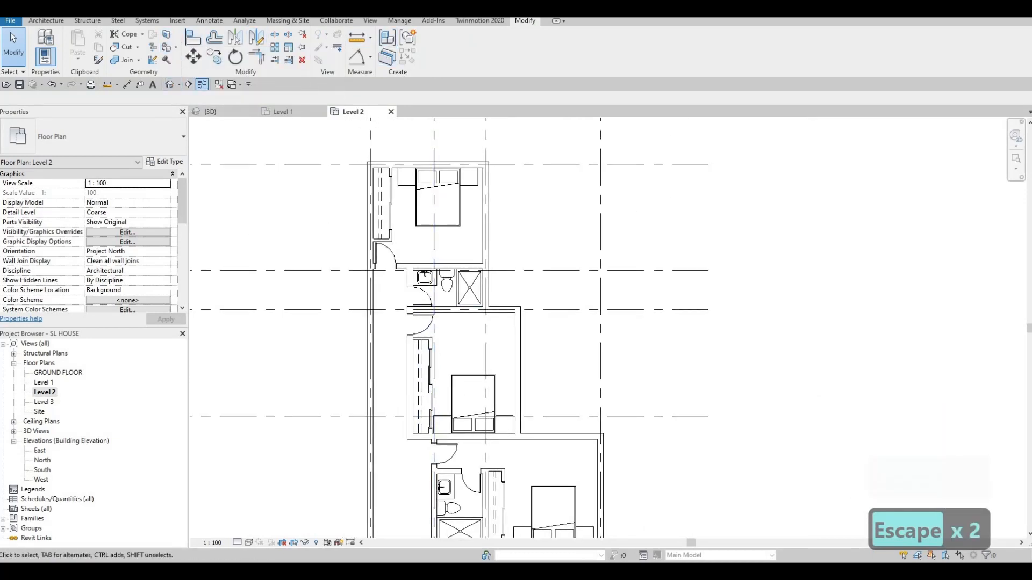
Open the Load Family browser and go to the Internal folder under Lighting, Architectural in the Canada metric library
click(177, 21)
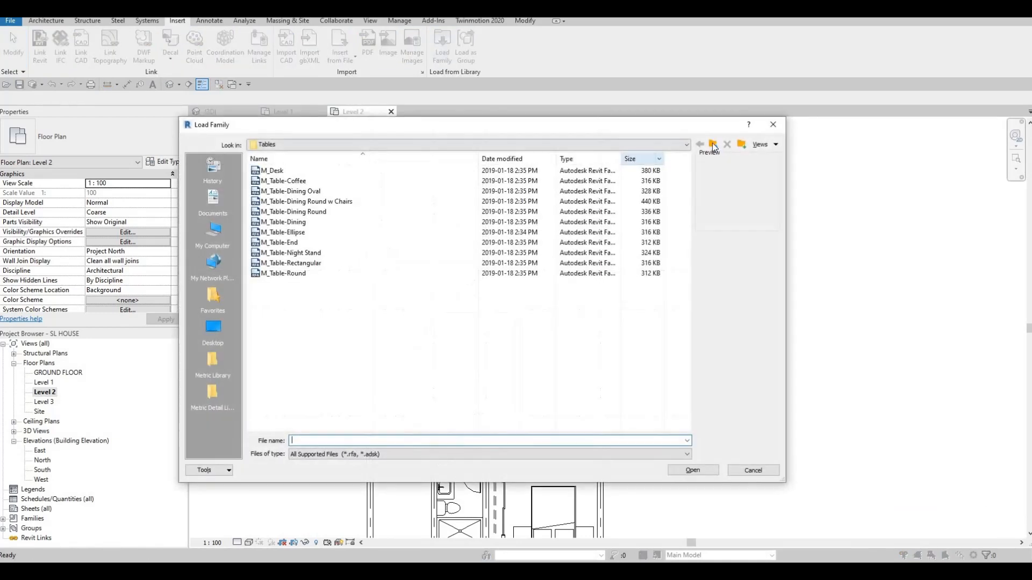
click(713, 144)
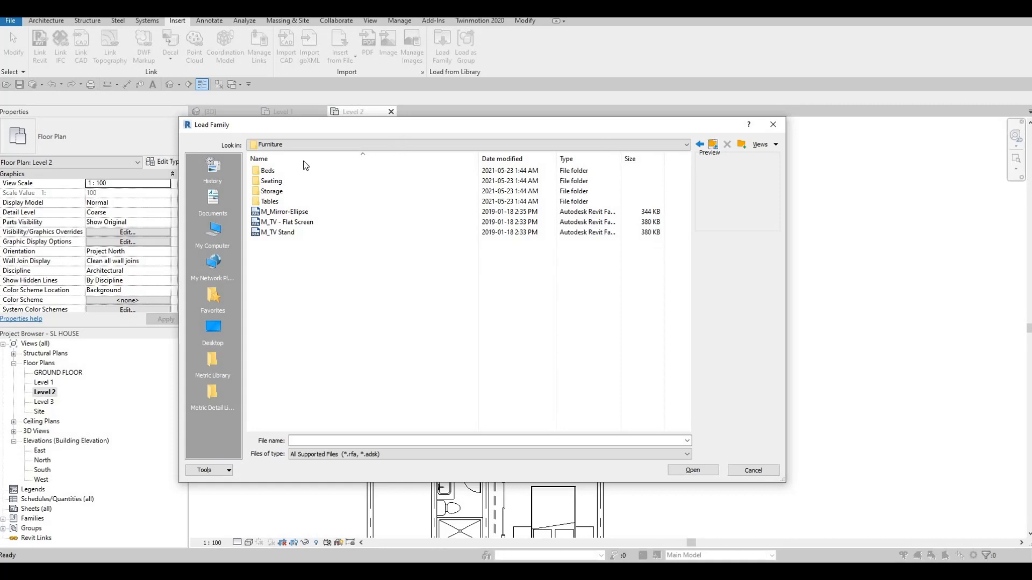
click(713, 144)
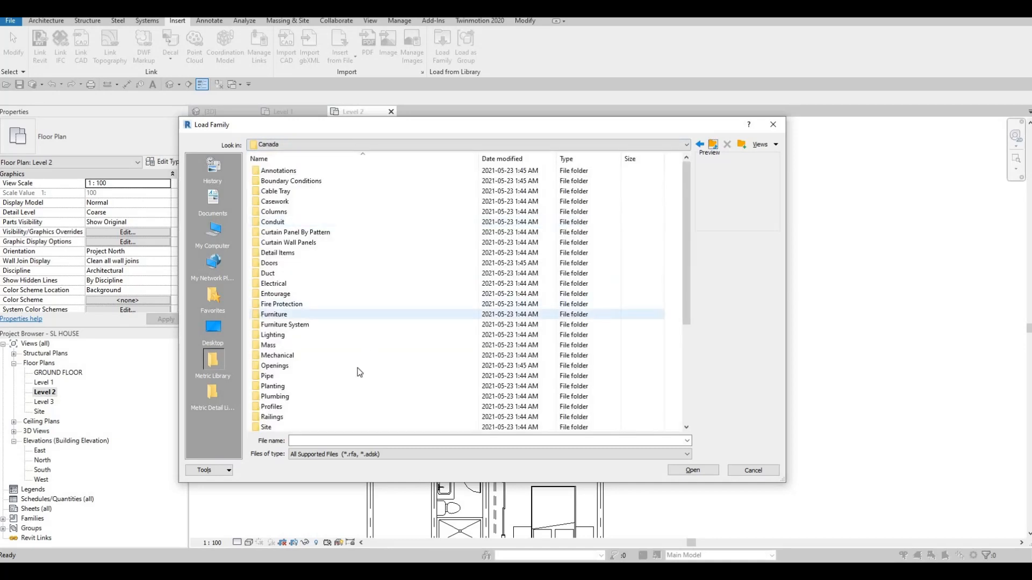
scroll(344, 344, down, 5)
scroll(323, 336, up, 5)
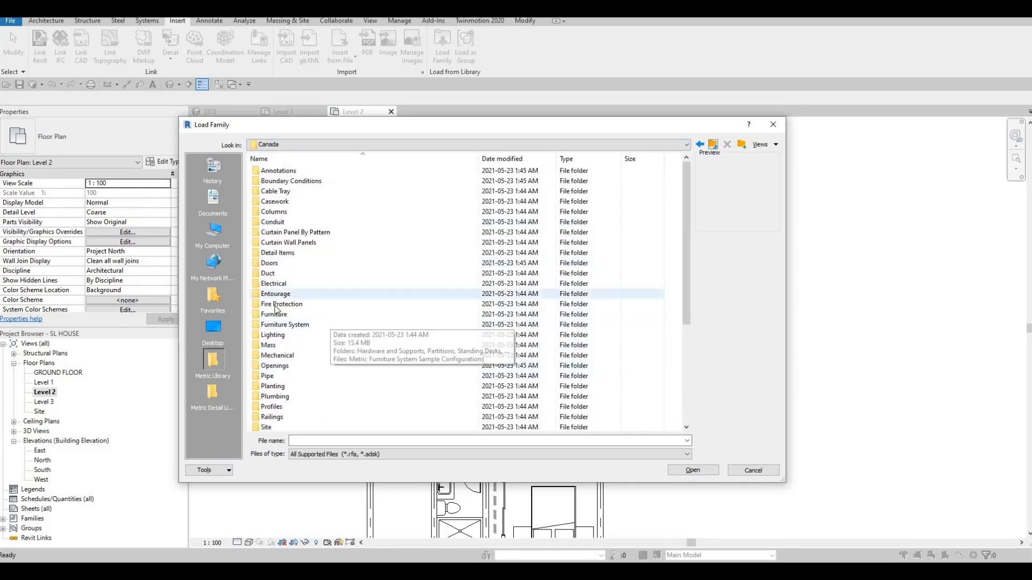
double_click(274, 335)
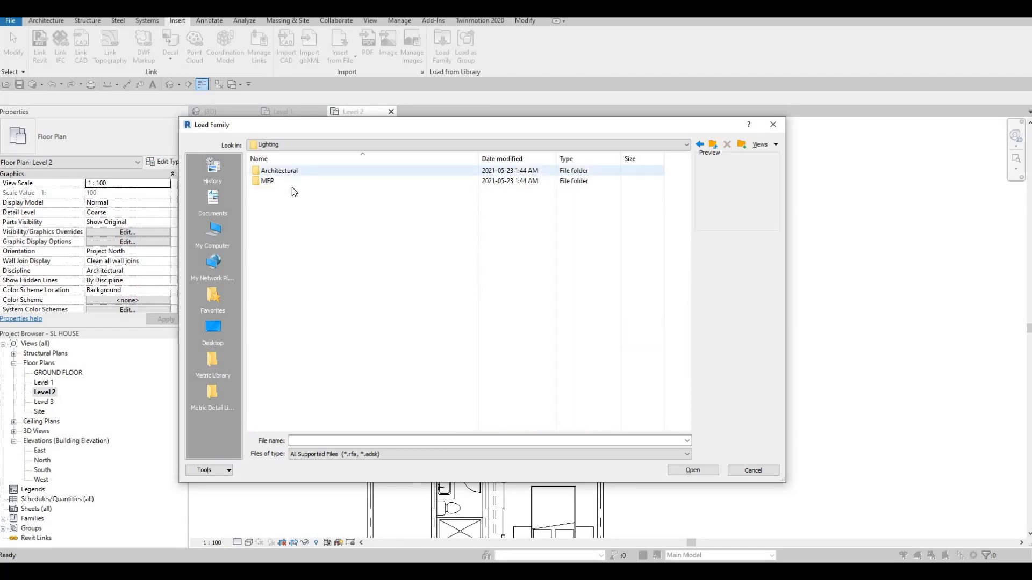
key(Return)
double_click(290, 183)
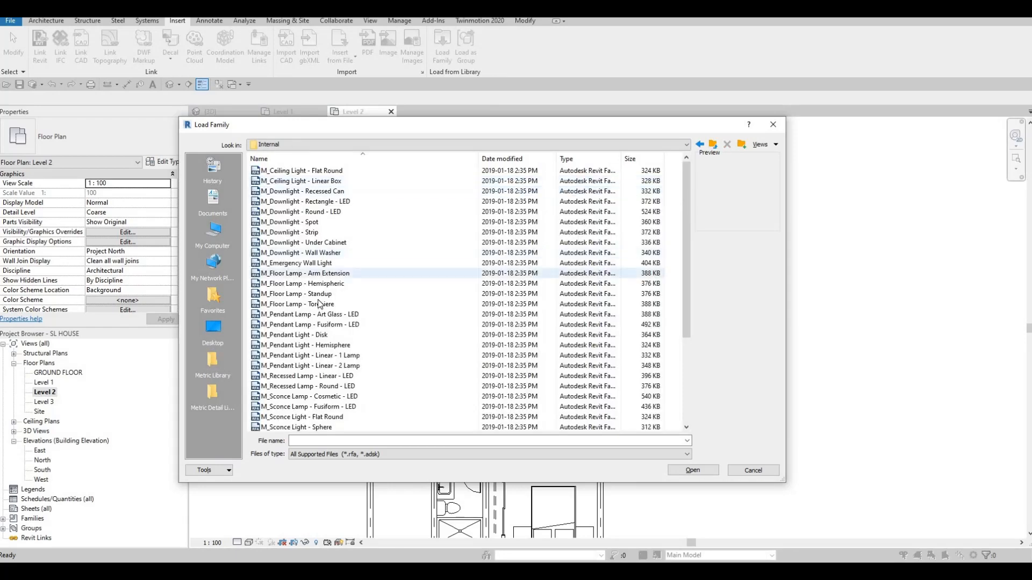
Compare the table lamp families and load M_Table Lamp - Arm Extension into the project
scroll(319, 304, down, 4)
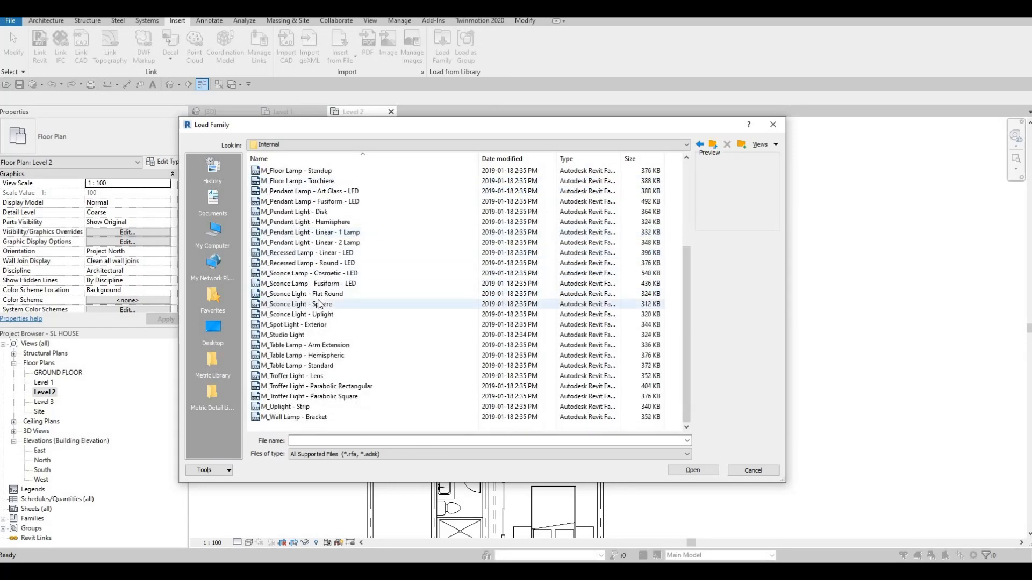
click(294, 348)
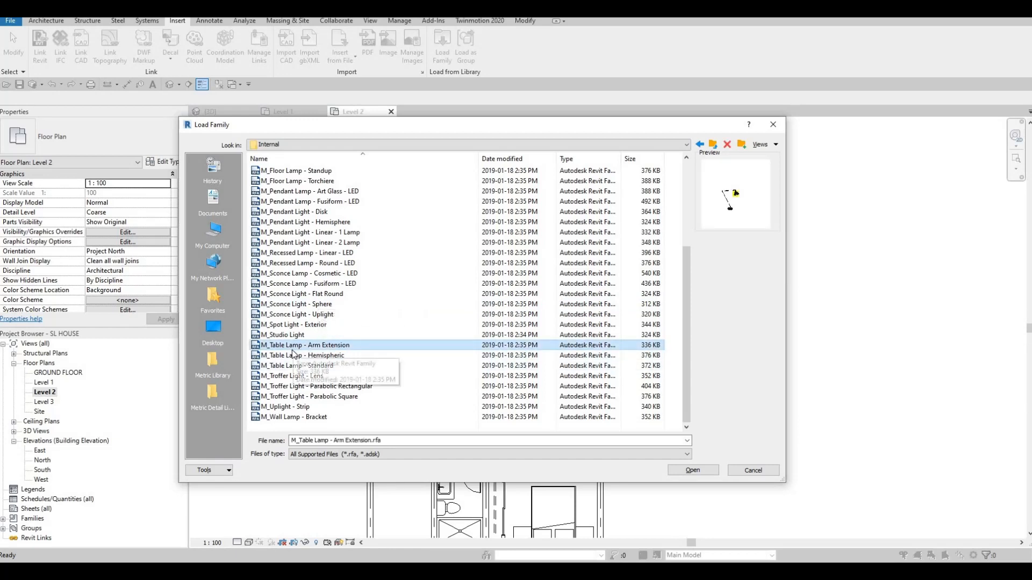
click(296, 354)
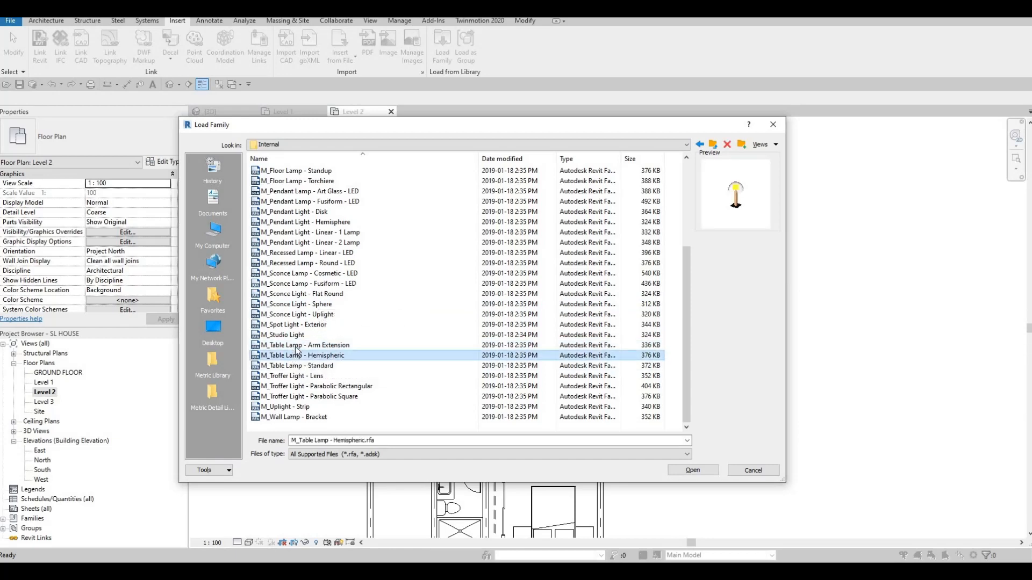
click(297, 346)
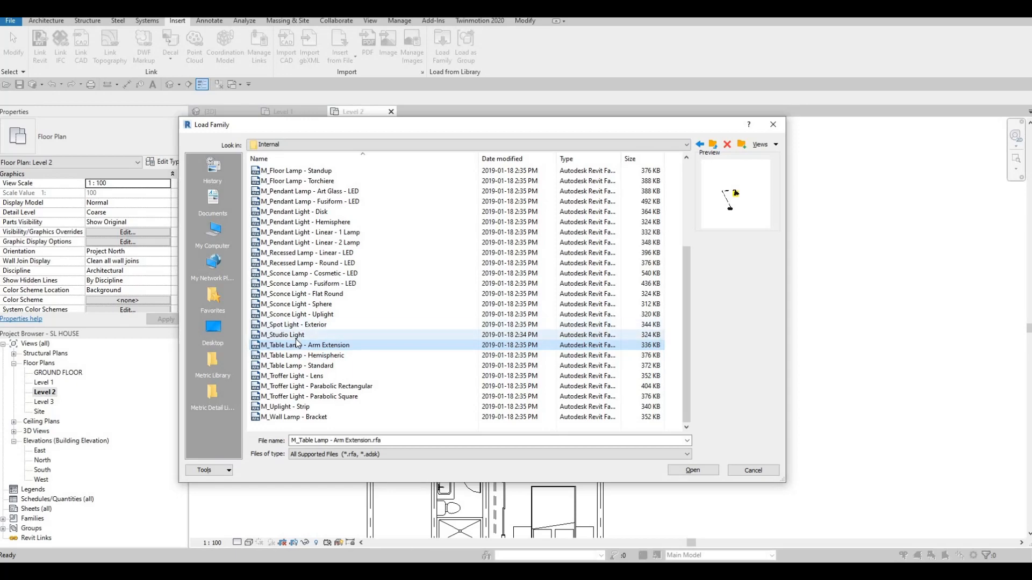
click(690, 470)
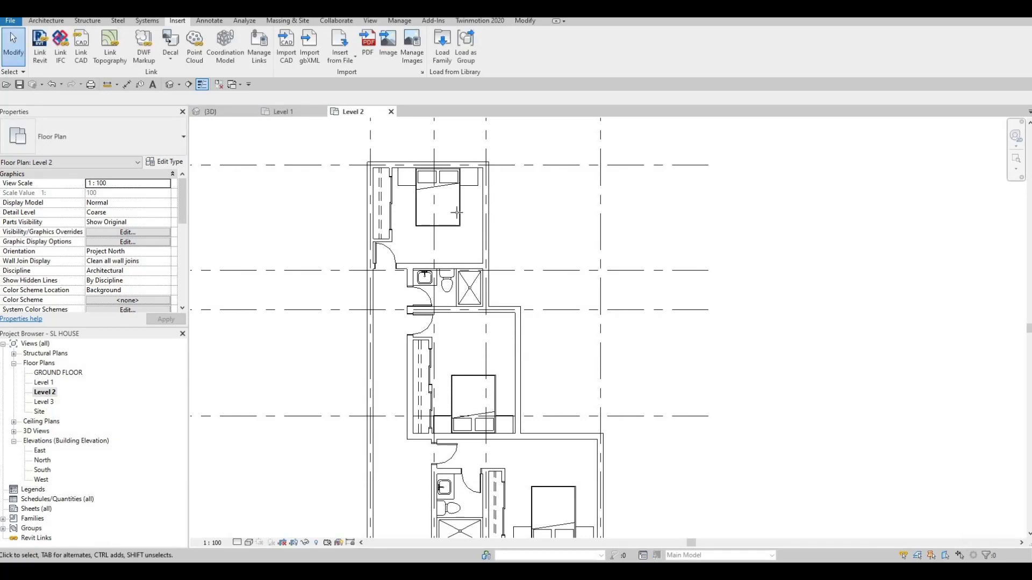
key(c)
key(m)
scroll(422, 144, up, 5)
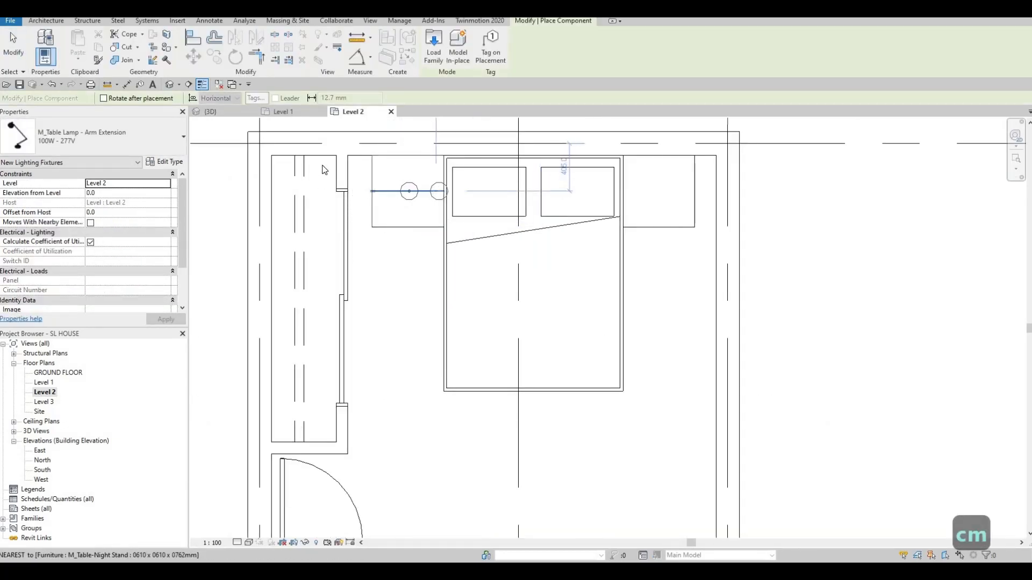
key(Escape)
key(Escape)
key(Escape)
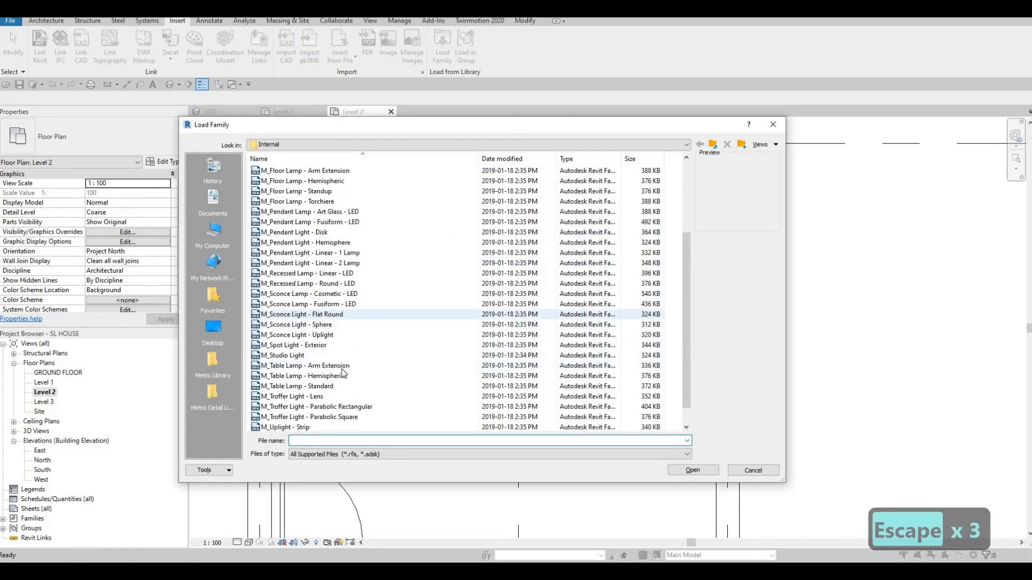
Preview the sconce, table lamp and troffer families and load M_Table Lamp - Hemispheric
scroll(344, 372, down, 1)
click(307, 314)
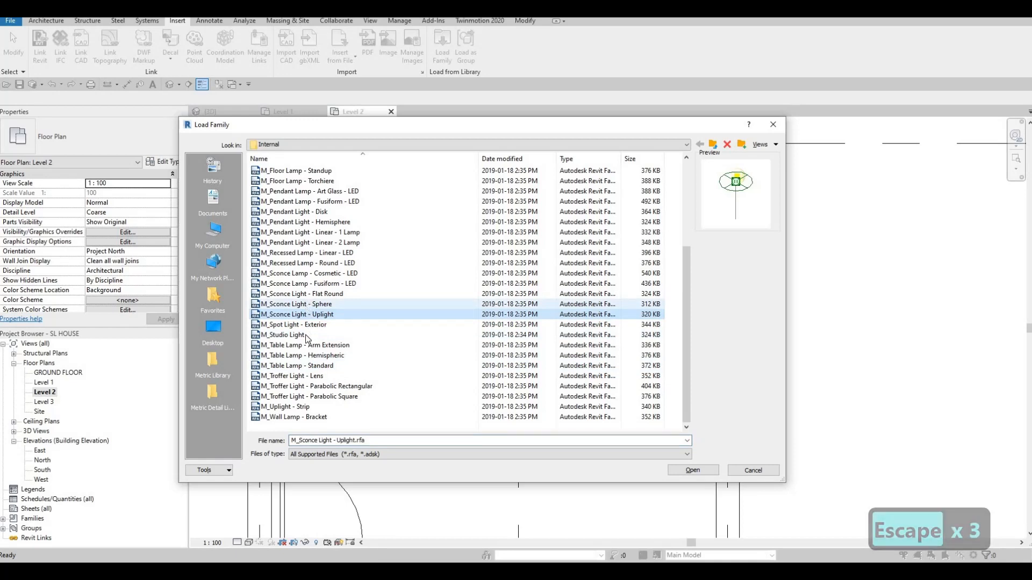
click(307, 345)
click(304, 367)
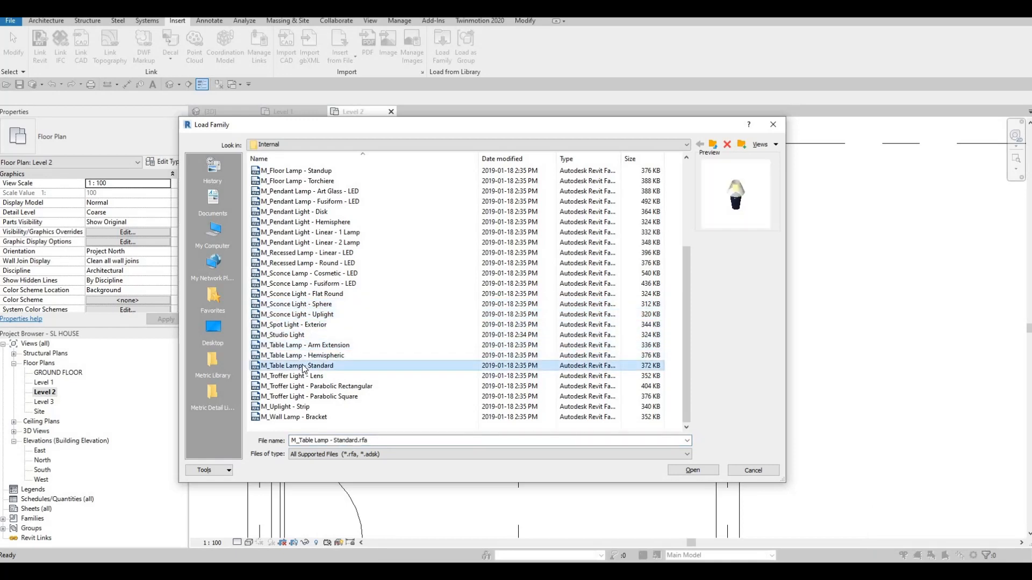
click(299, 376)
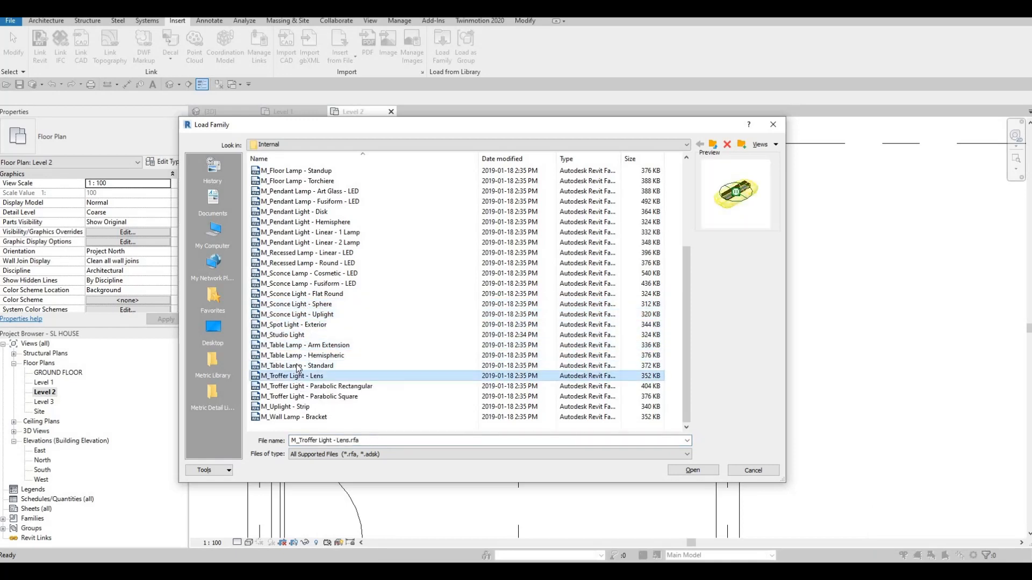
click(298, 365)
click(310, 357)
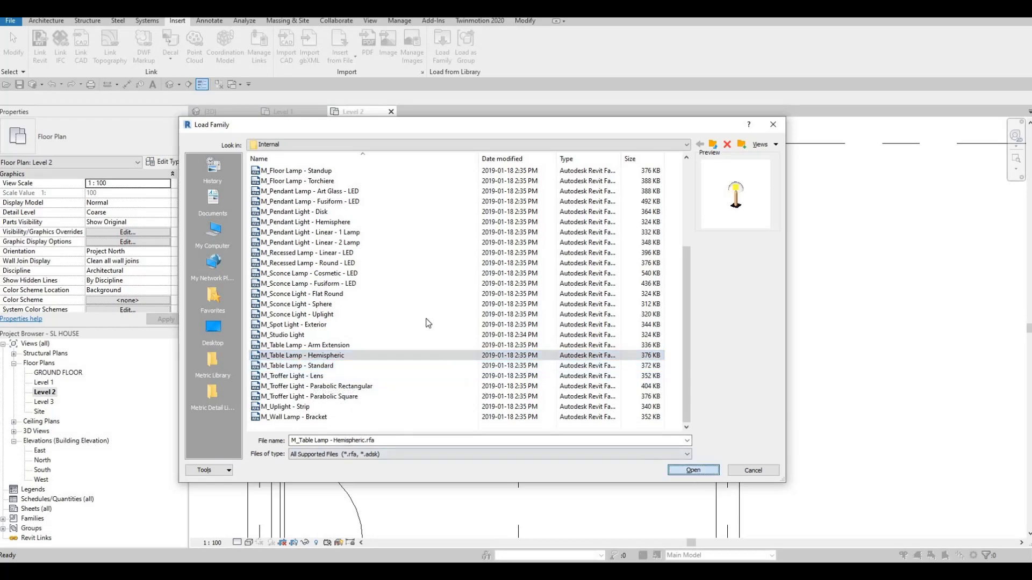
key(Return)
Place a hemispheric table lamp centred on the night stand left of the uppermost bedroom's bed and end placement
key(c)
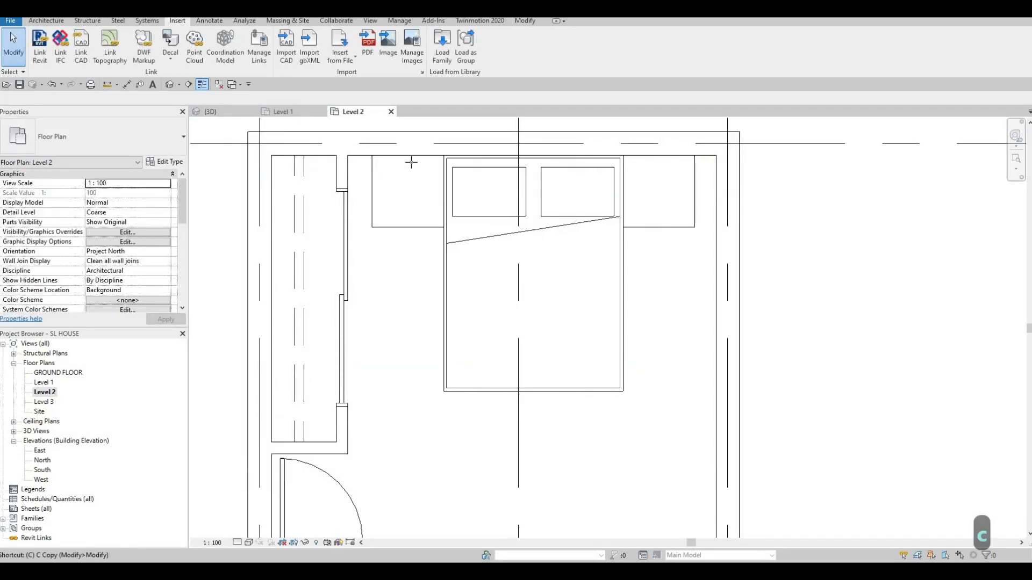
key(m)
scroll(419, 153, up, 1)
click(406, 197)
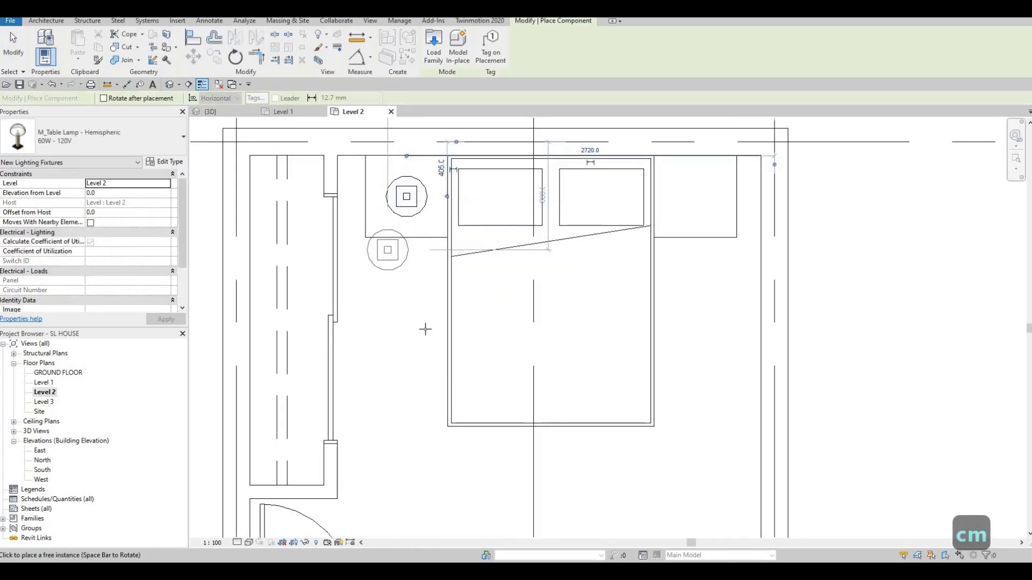
scroll(417, 253, down, 2)
scroll(420, 314, up, 1)
key(Escape)
key(Escape)
key(Escape)
scroll(398, 290, down, 1)
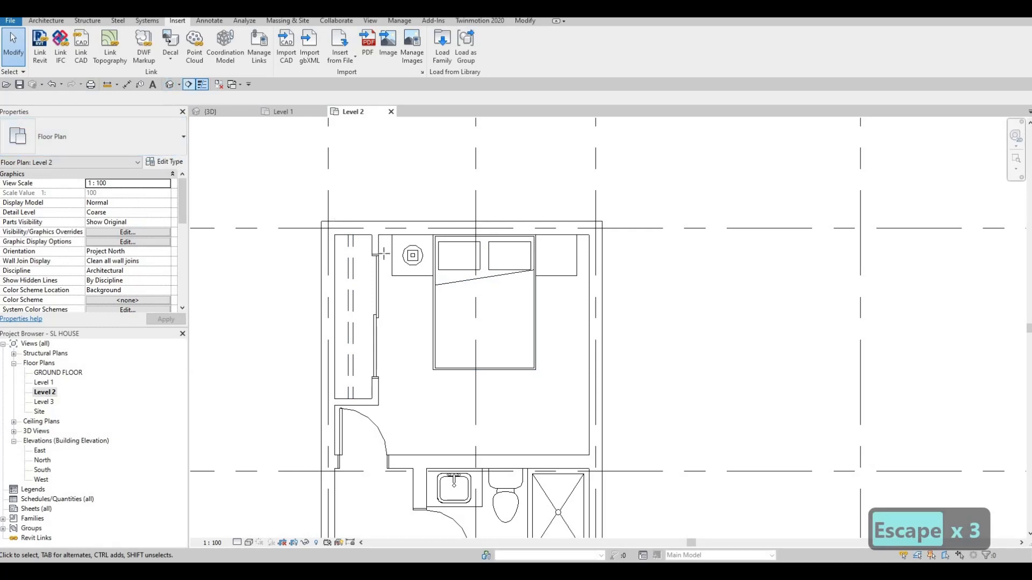
Draw a horizontal section from the bed past the left exterior wall, flip it toward the night stand, and open its view
click(456, 307)
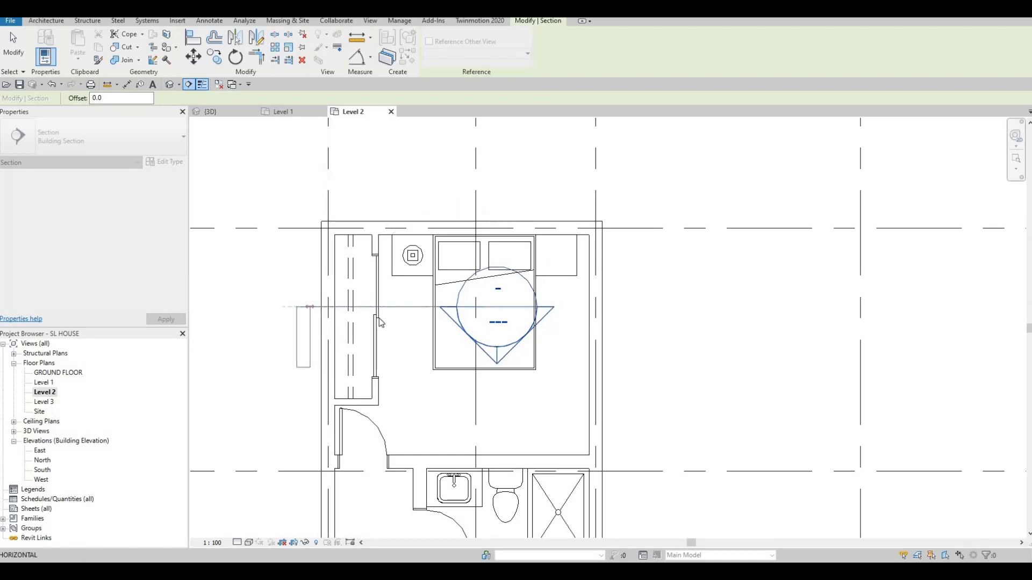
click(303, 306)
key(Escape)
key(Escape)
key(Escape)
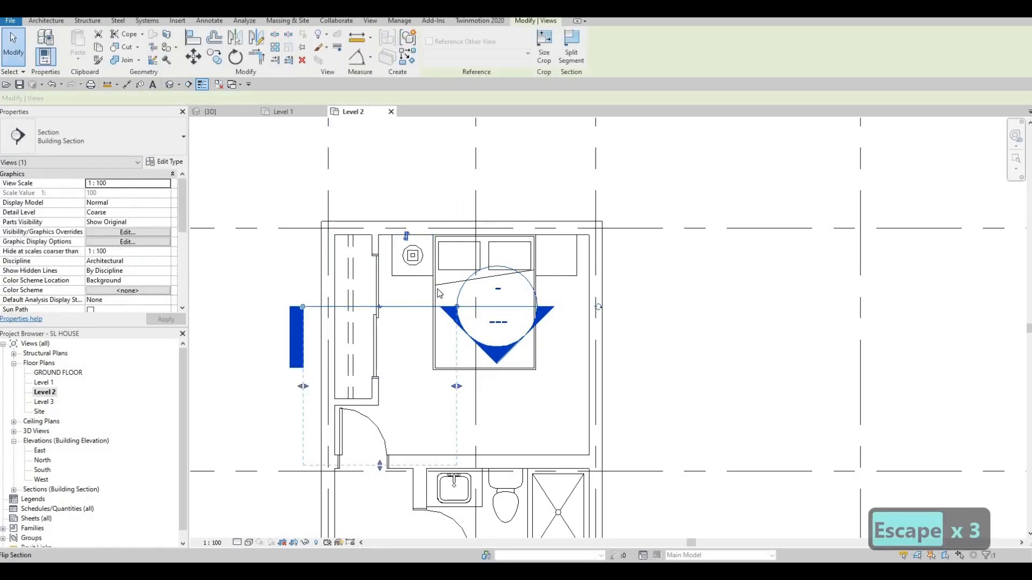
key(Escape)
key(Escape)
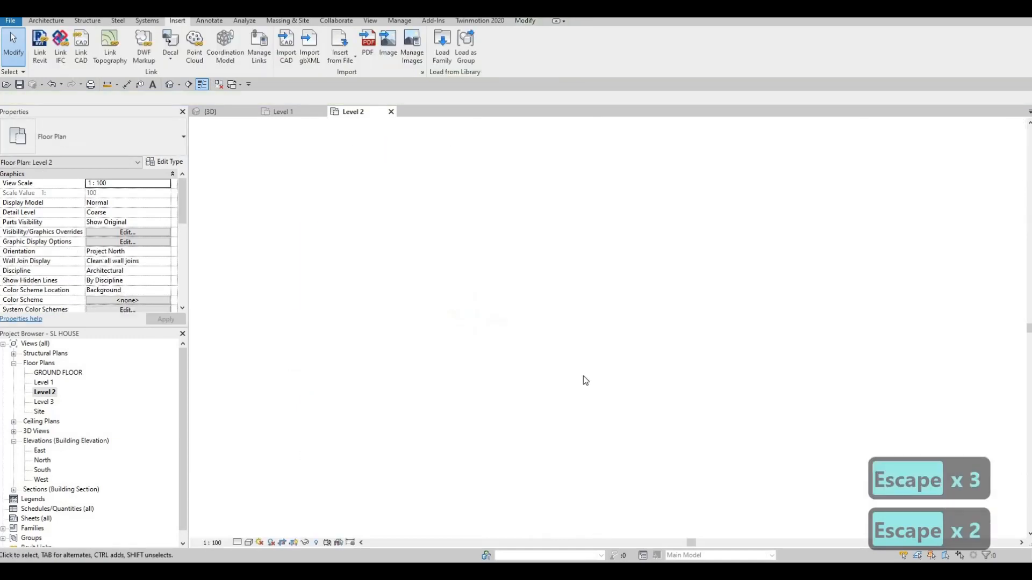
middle_drag(607, 355, 462, 294)
scroll(463, 293, up, 5)
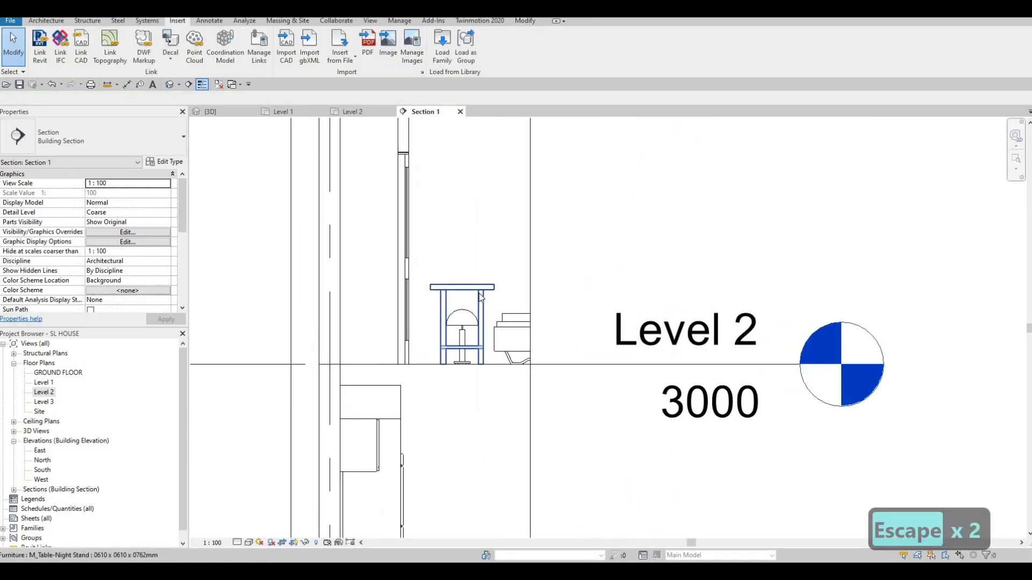
key(Escape)
key(Escape)
key(a)
key(l)
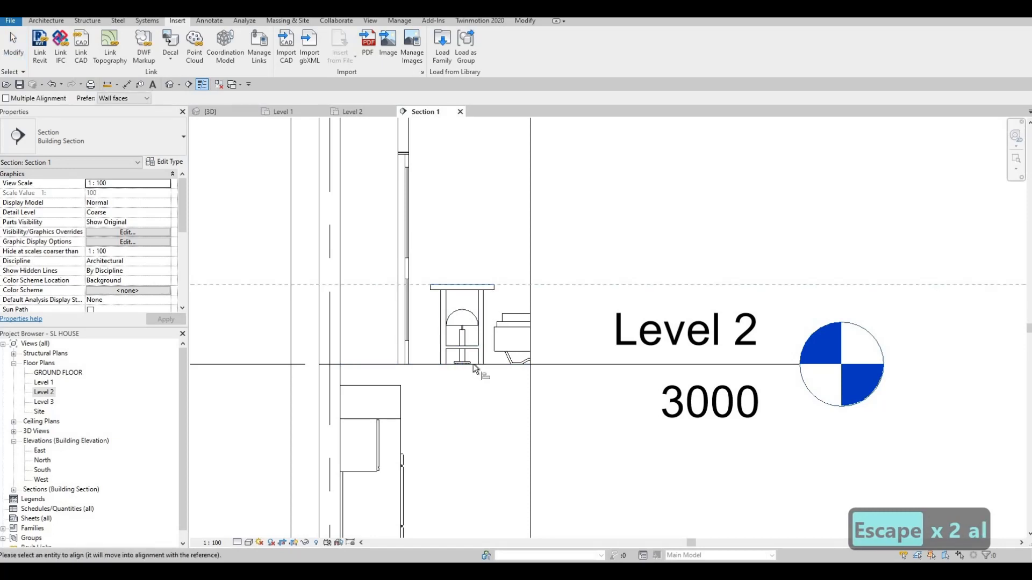
scroll(444, 379, up, 5)
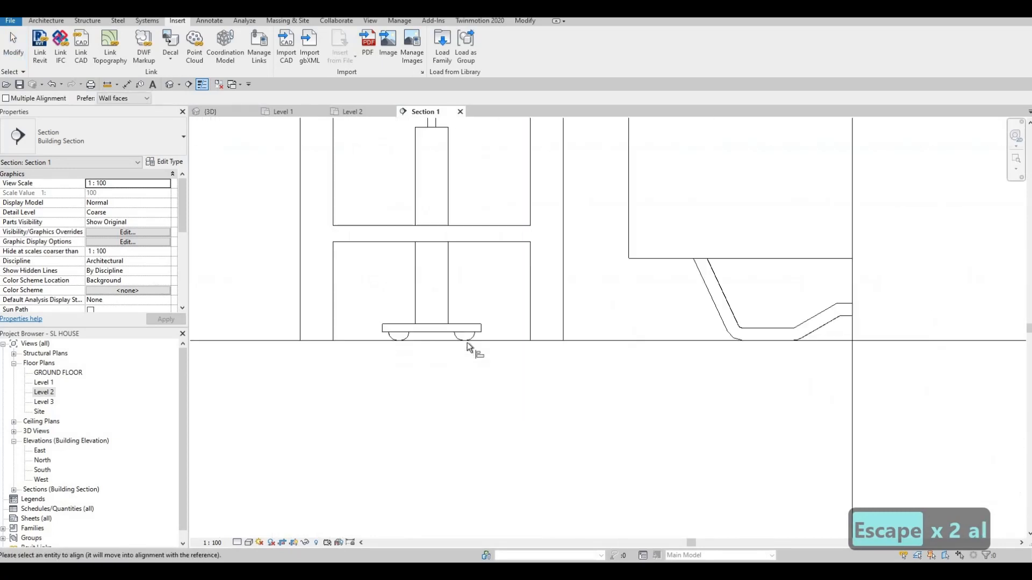
key(Escape)
key(Escape)
key(Escape)
scroll(467, 344, down, 5)
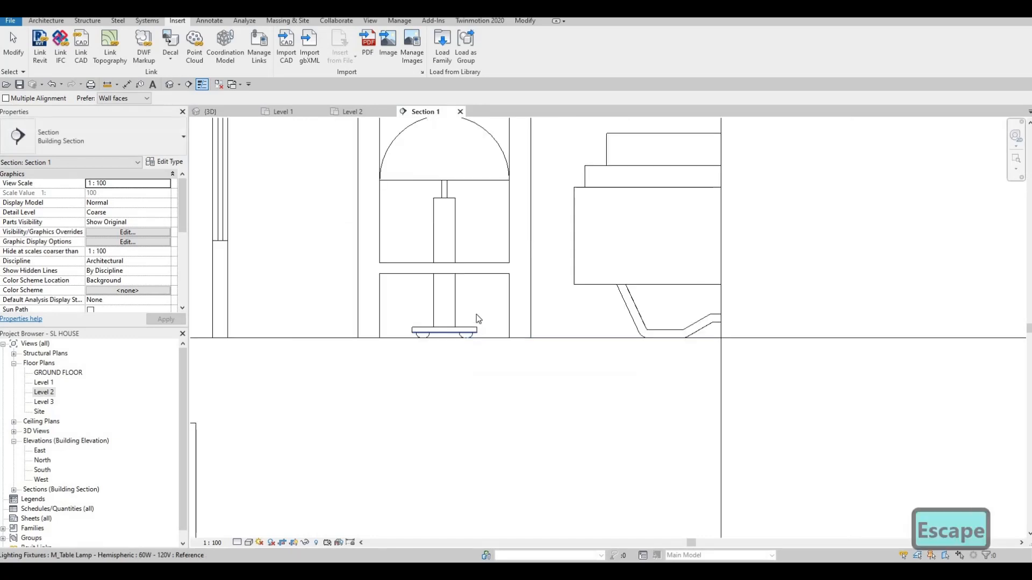
Align the base of the hemispheric table lamp with the top surface of the night stand in the section view
scroll(464, 338, up, 3)
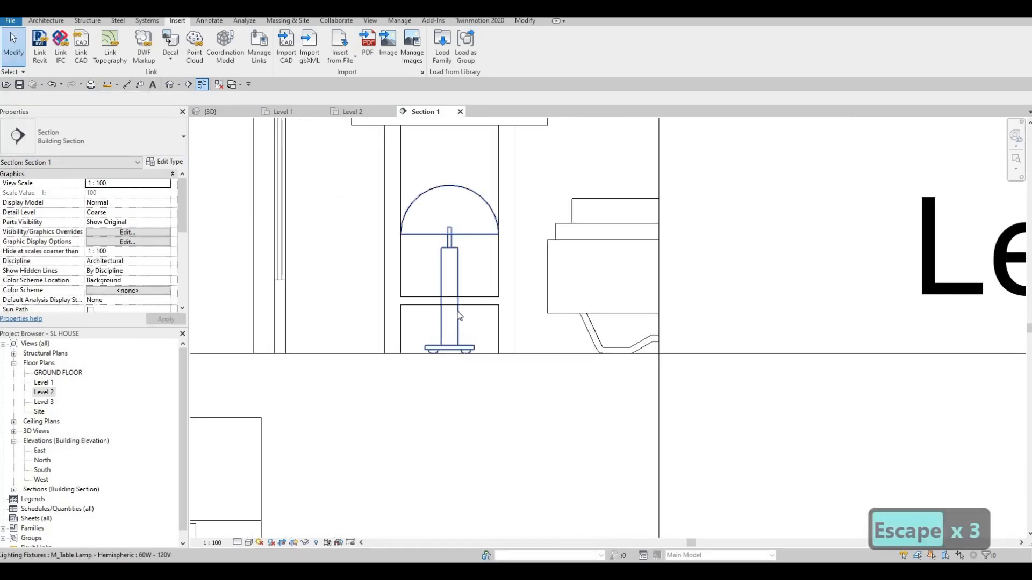
key(a)
key(l)
middle_drag(466, 123, 461, 238)
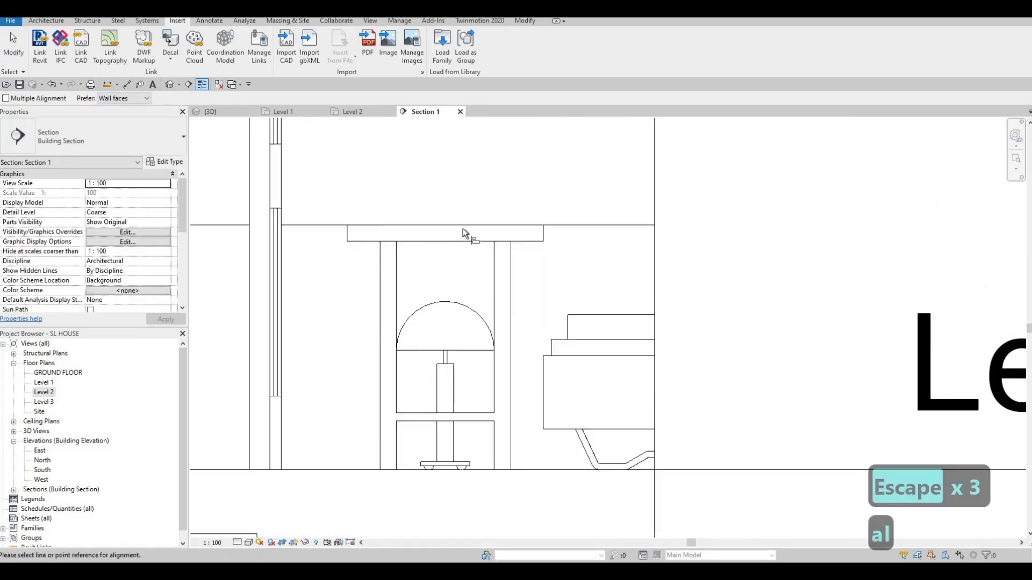
click(446, 226)
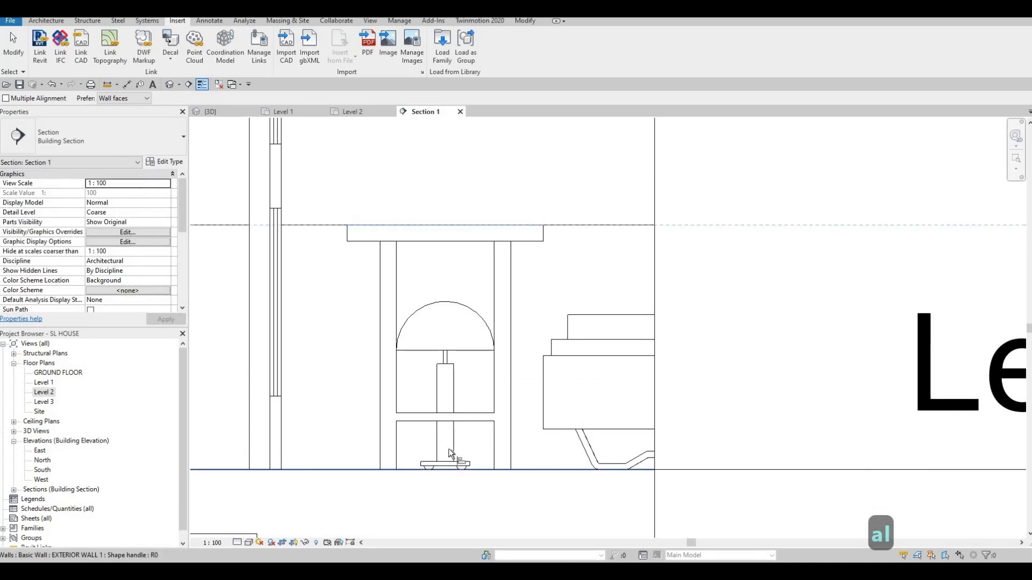
click(445, 467)
scroll(430, 376, down, 3)
middle_drag(417, 383, 410, 451)
key(Escape)
key(Escape)
key(Escape)
Examine how the table lamp sits on the night stand in the section view
middle_drag(437, 314, 495, 292)
scroll(495, 292, down, 3)
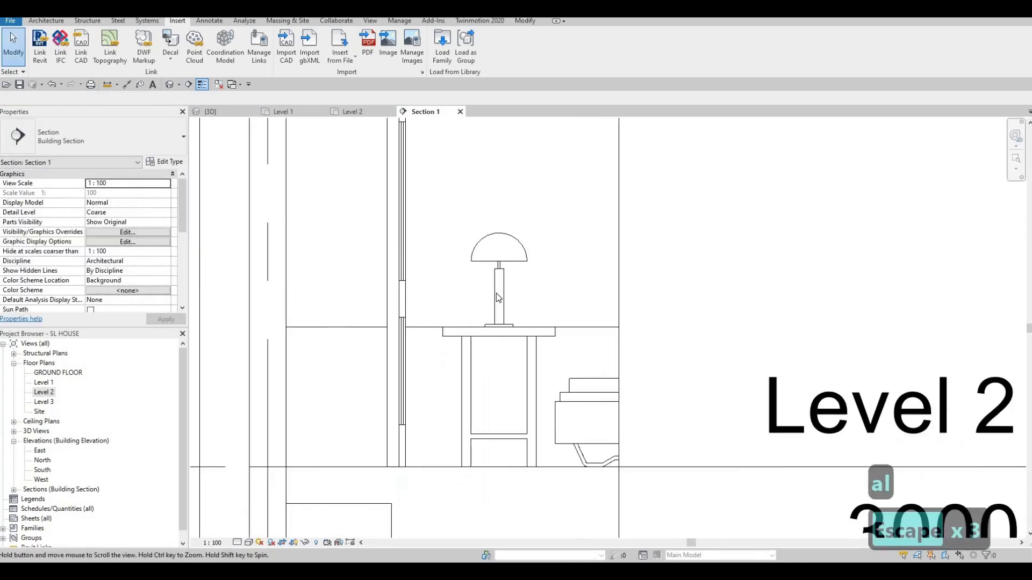
scroll(537, 315, up, 1)
key(Escape)
key(Escape)
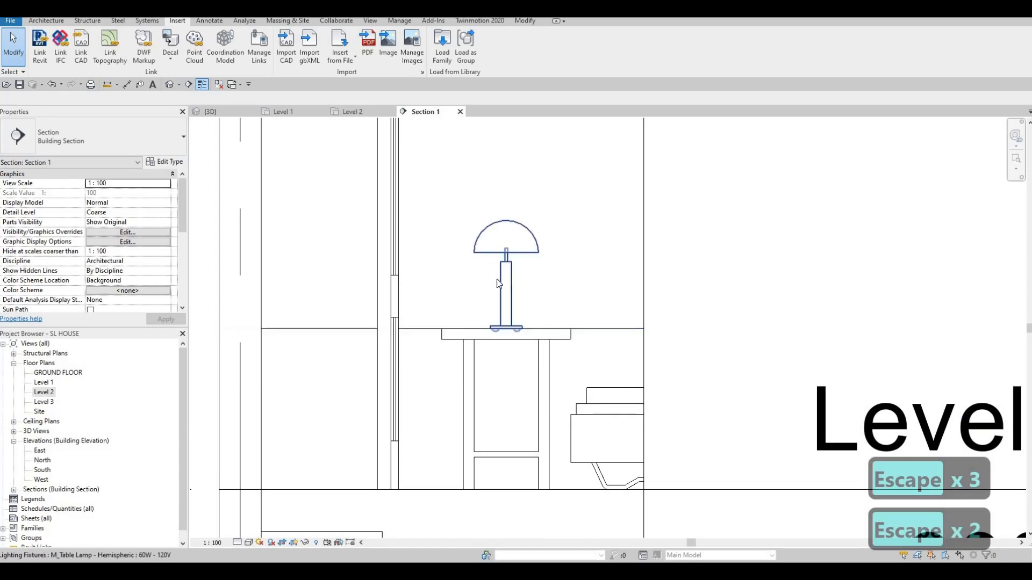
scroll(498, 281, up, 1)
scroll(484, 253, down, 1)
key(Escape)
key(Escape)
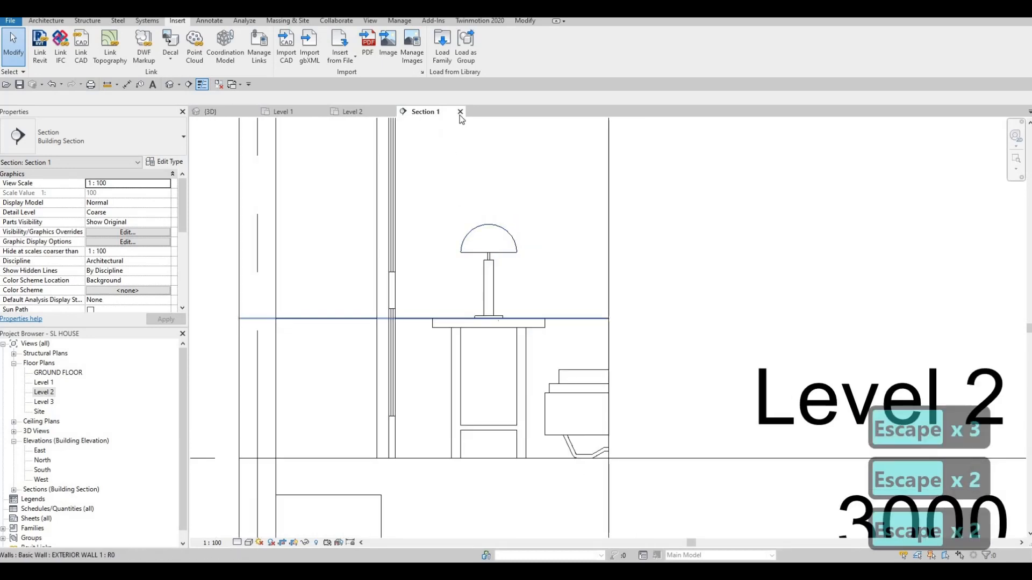
Close the section view and delete its section mark across the uppermost bedroom's bed in the Level 2 plan
key(Escape)
key(Escape)
click(460, 112)
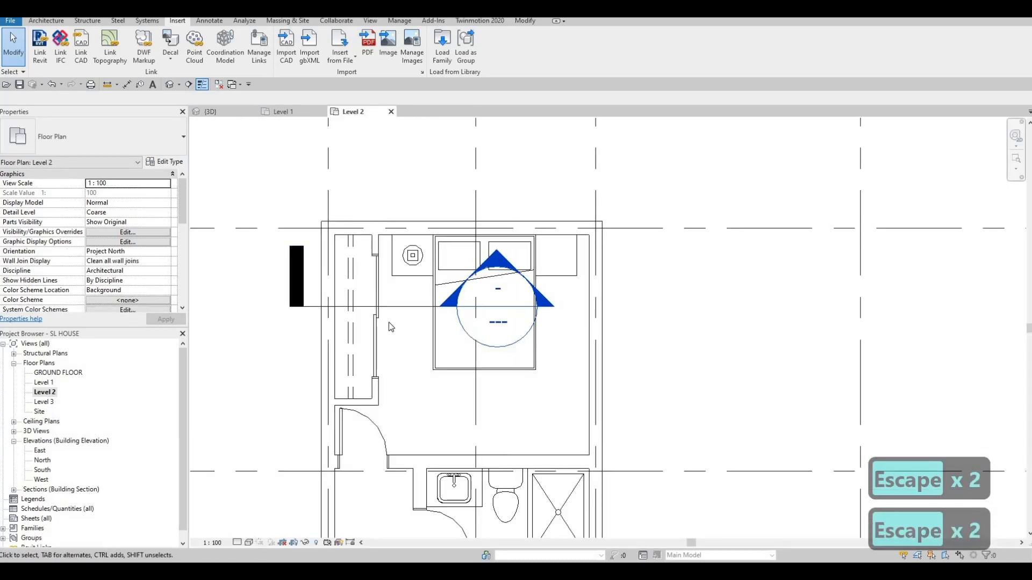
scroll(389, 322, down, 1)
key(Escape)
key(Escape)
click(389, 321)
key(Delete)
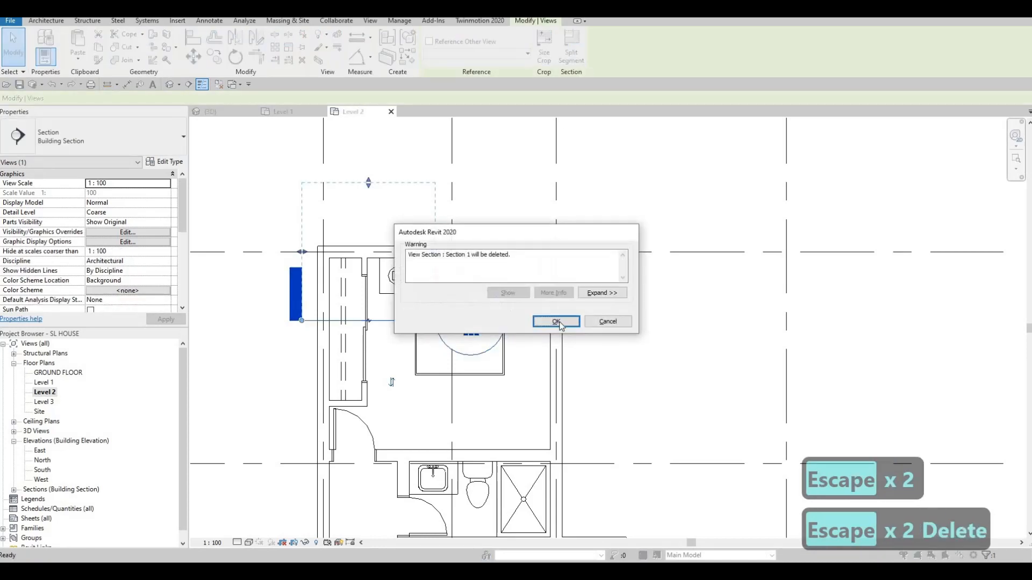
click(556, 321)
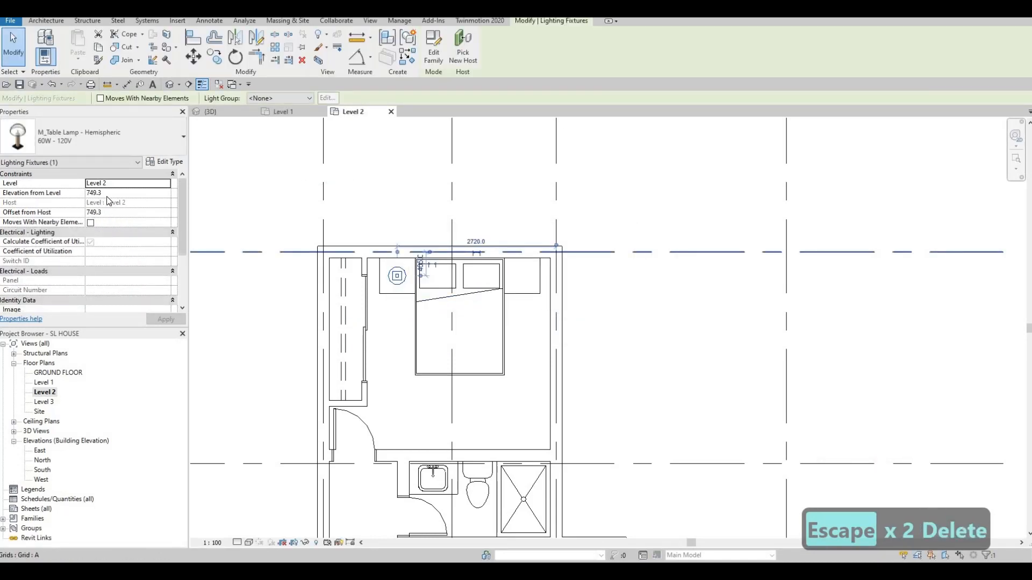
Place a hemispheric table lamp centred on the night stand right of the uppermost bedroom's bed
key(Escape)
key(Escape)
key(Escape)
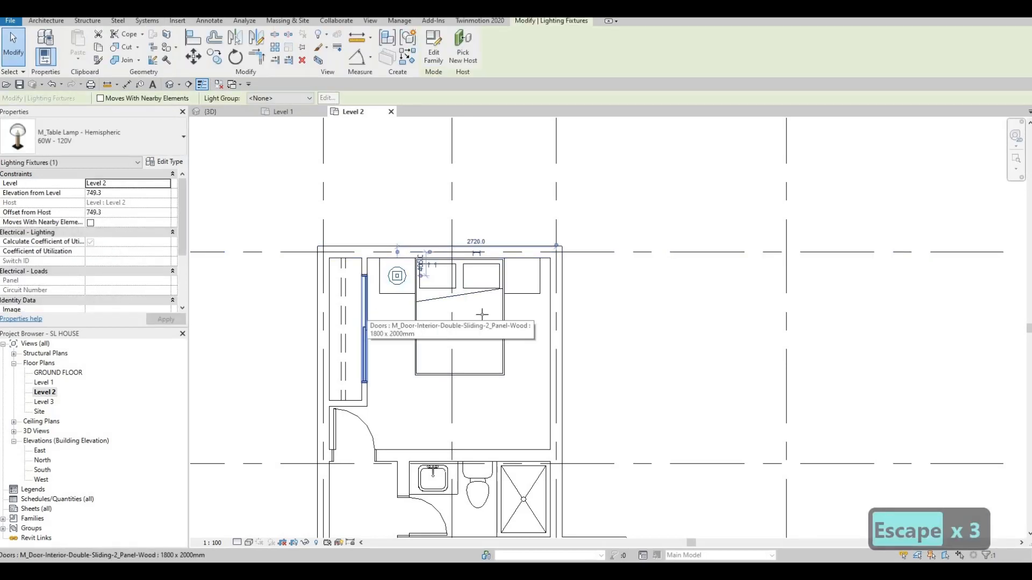
key(c)
key(s)
scroll(529, 271, up, 4)
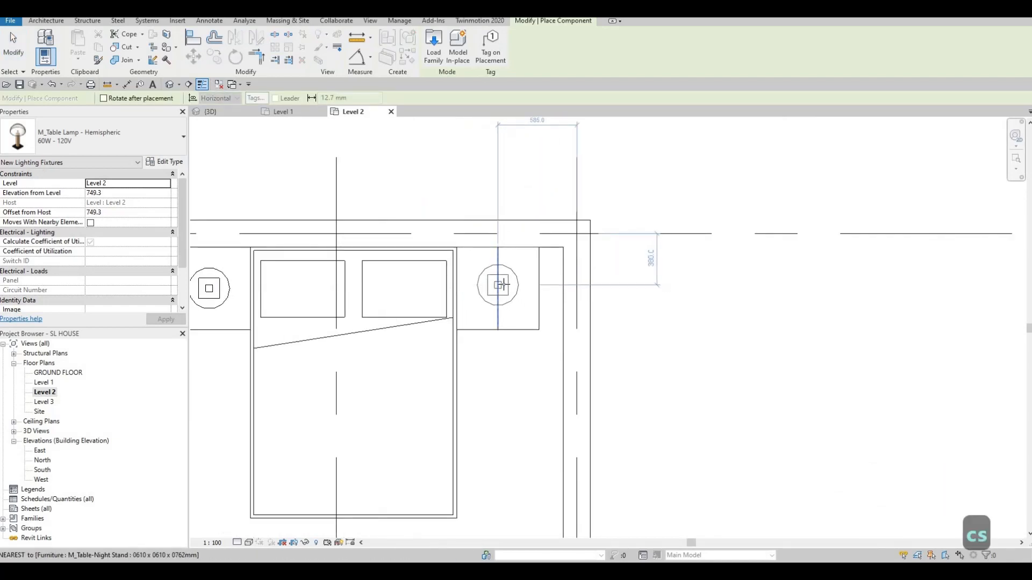
click(497, 286)
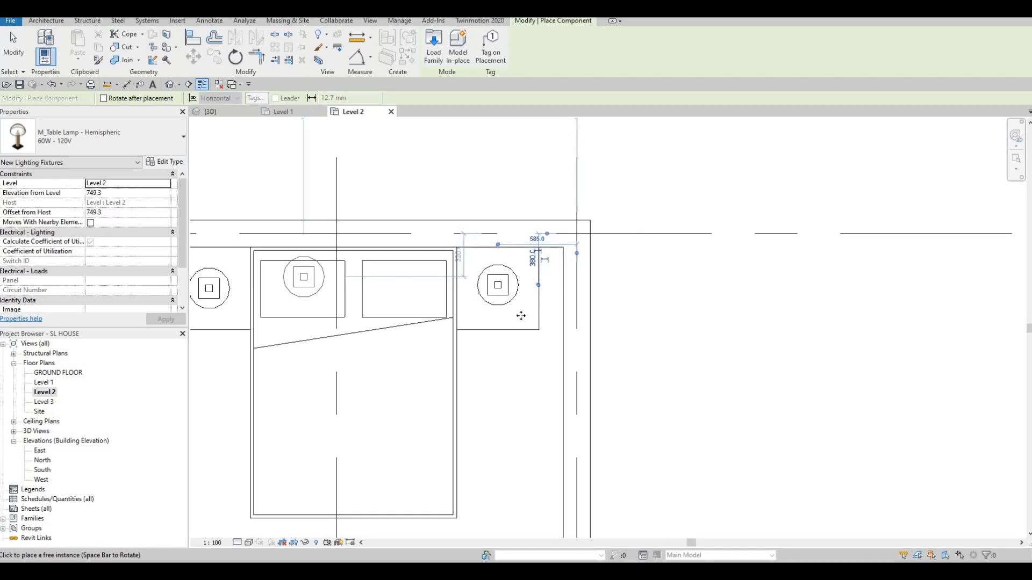
Place hemispheric table lamps on both night stands of the second bedroom from the top, beside grid D
scroll(400, 410, down, 2)
middle_drag(396, 406, 452, 182)
scroll(451, 183, down, 2)
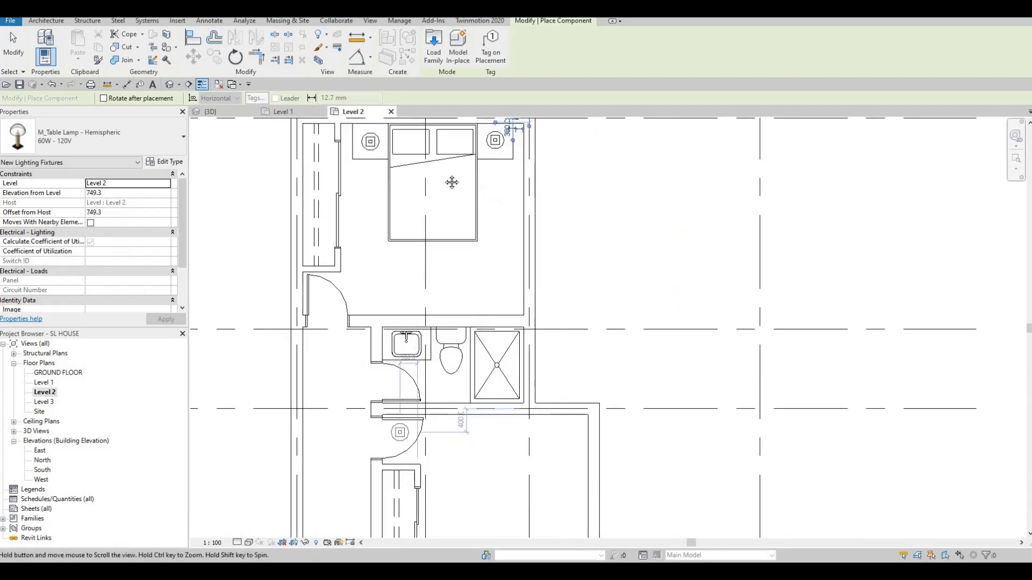
middle_drag(471, 383, 447, 173)
scroll(480, 277, up, 2)
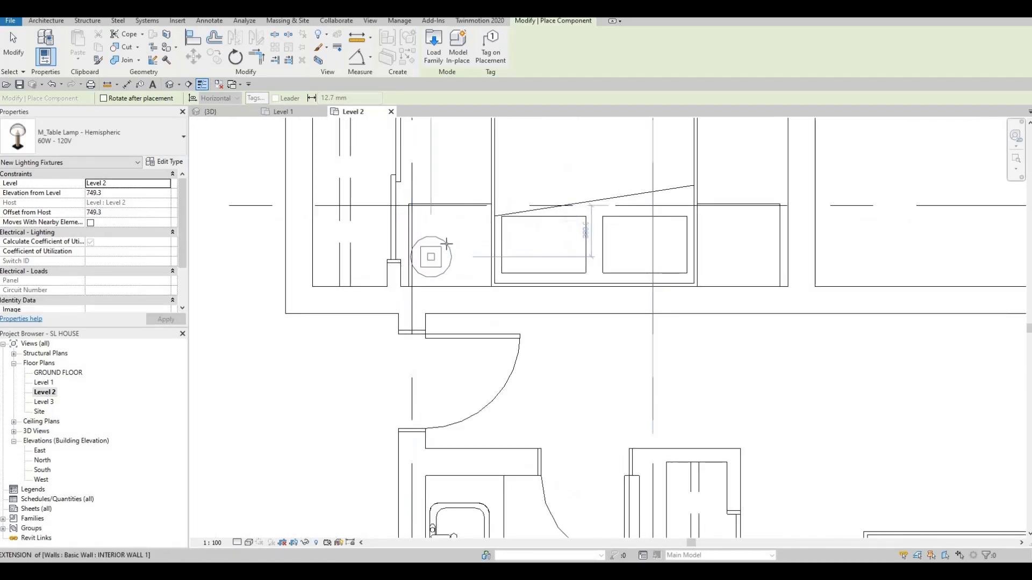
click(445, 243)
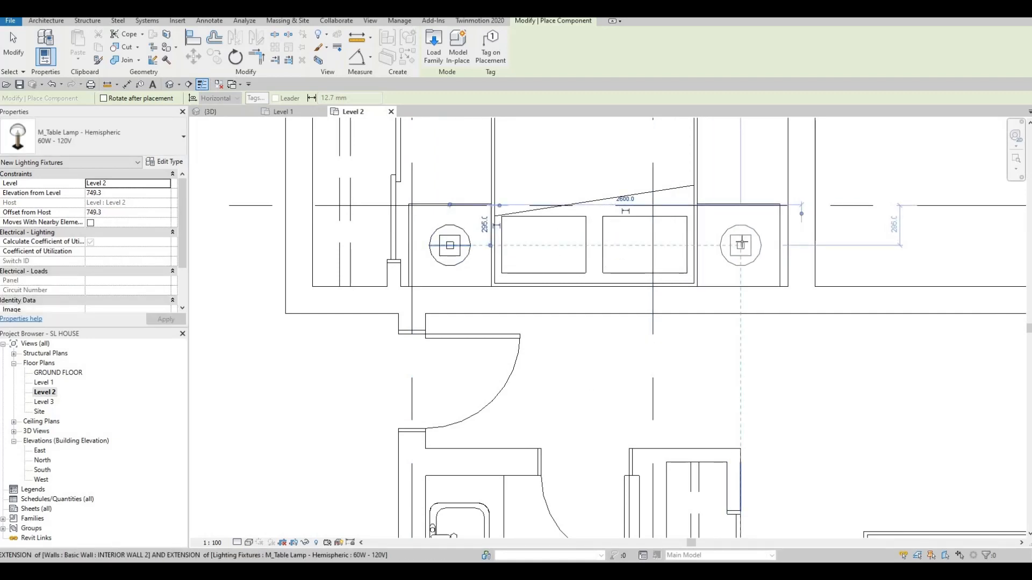
scroll(733, 240, up, 2)
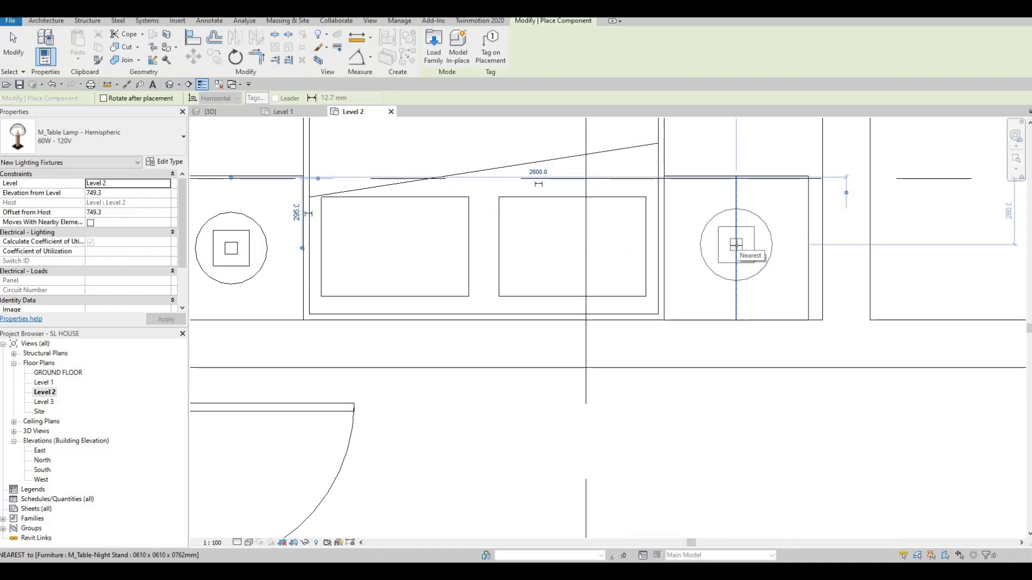
click(736, 245)
scroll(557, 233, down, 4)
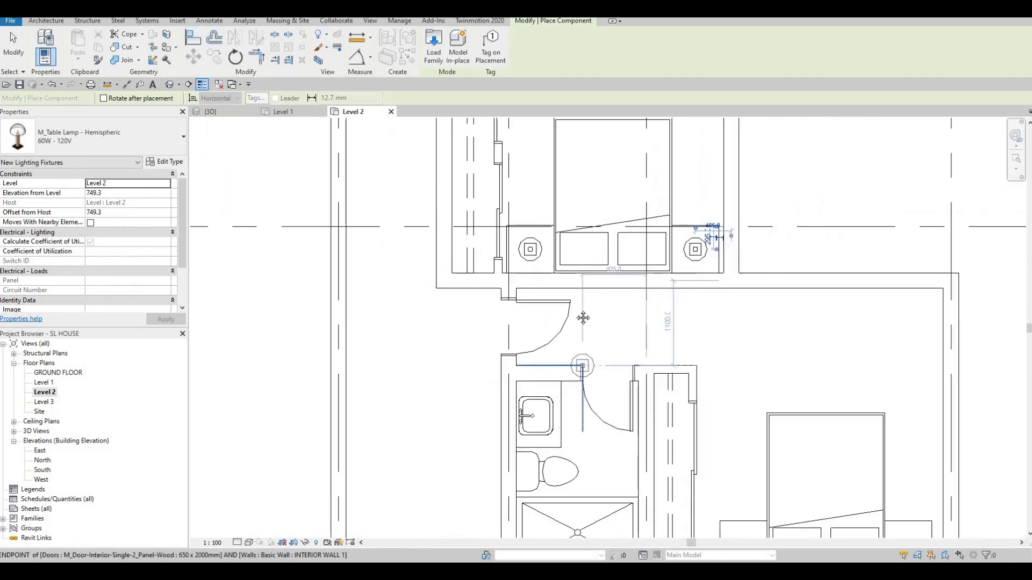
Place hemispheric table lamps on both night stands of the third bedroom, just above grid E
middle_drag(701, 306, 470, 281)
scroll(466, 281, up, 2)
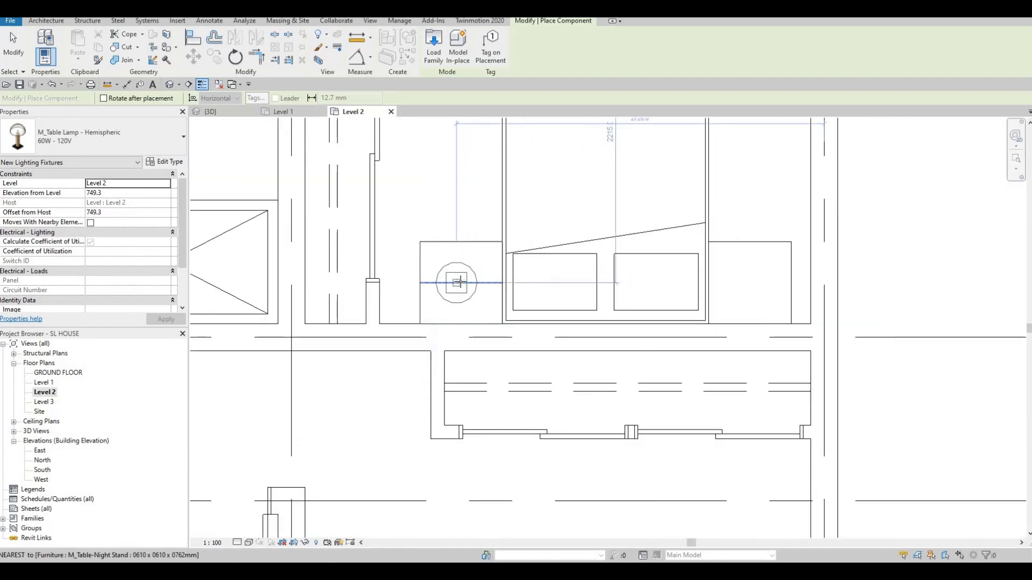
click(461, 283)
click(750, 283)
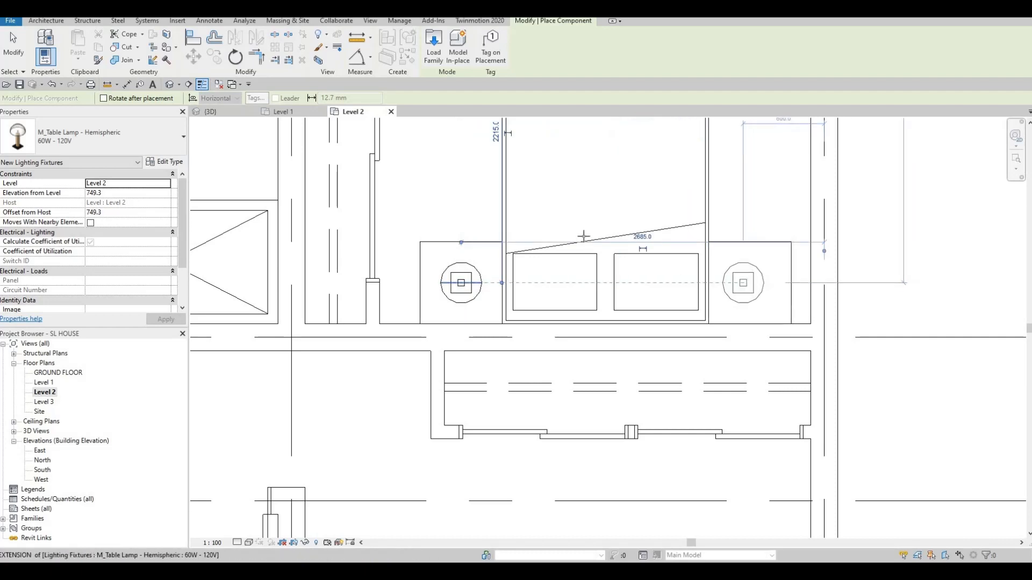
Place hemispheric table lamps centred on both night stands of the lowest bedroom and end placement
scroll(495, 352, down, 3)
middle_drag(518, 299, 472, 184)
scroll(622, 224, up, 3)
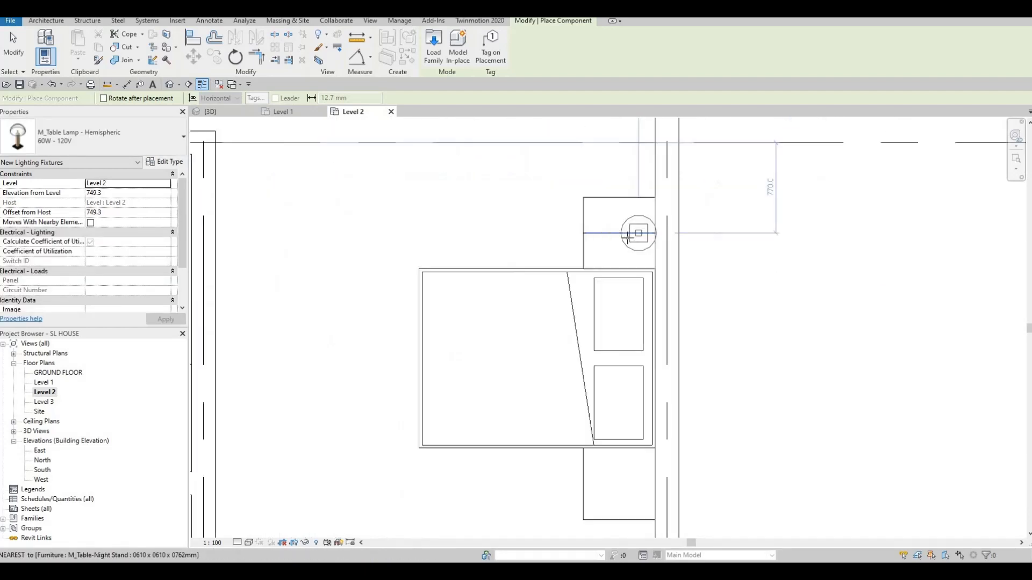
click(614, 231)
scroll(562, 339, down, 5)
middle_drag(546, 396, 554, 253)
scroll(565, 296, up, 3)
click(601, 248)
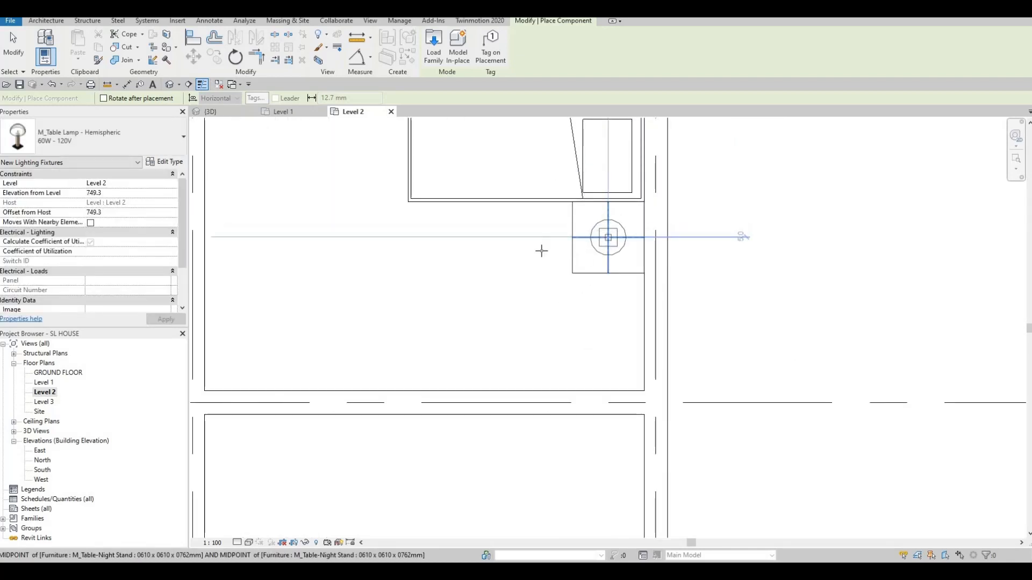
scroll(451, 376, down, 5)
key(Escape)
key(Escape)
key(Escape)
Start a floor boundary sketch on Level 2 and duplicate the FLOOR 4 type as FLOOR 5
middle_drag(453, 358, 473, 395)
scroll(461, 364, down, 1)
middle_drag(488, 271, 490, 237)
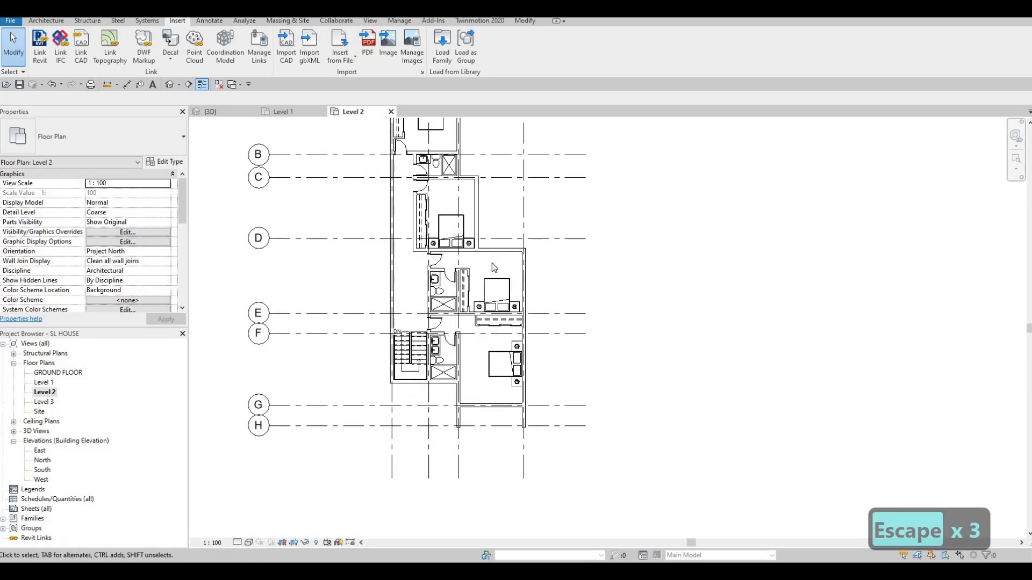
key(F1)
middle_drag(422, 235, 424, 266)
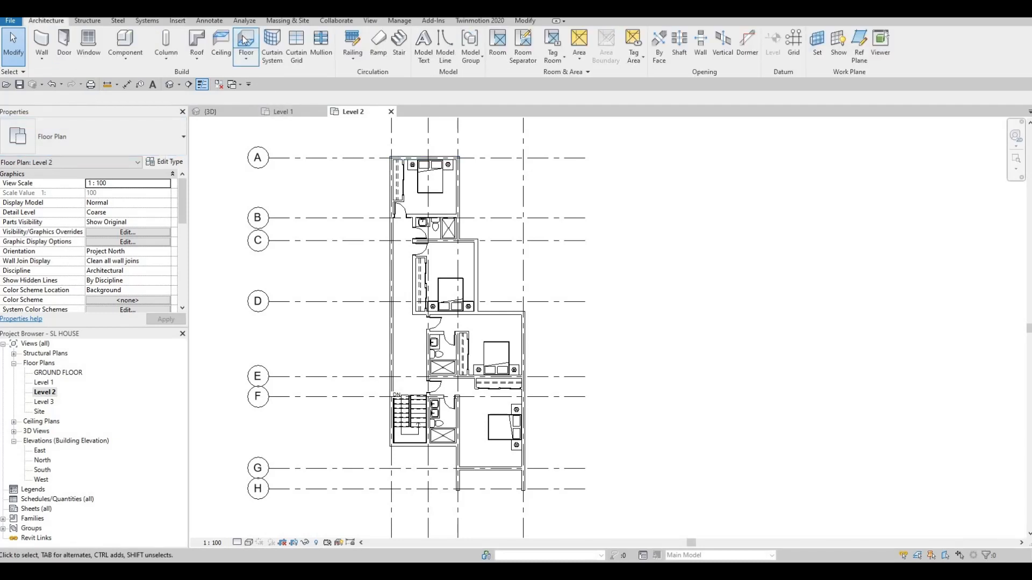
click(245, 40)
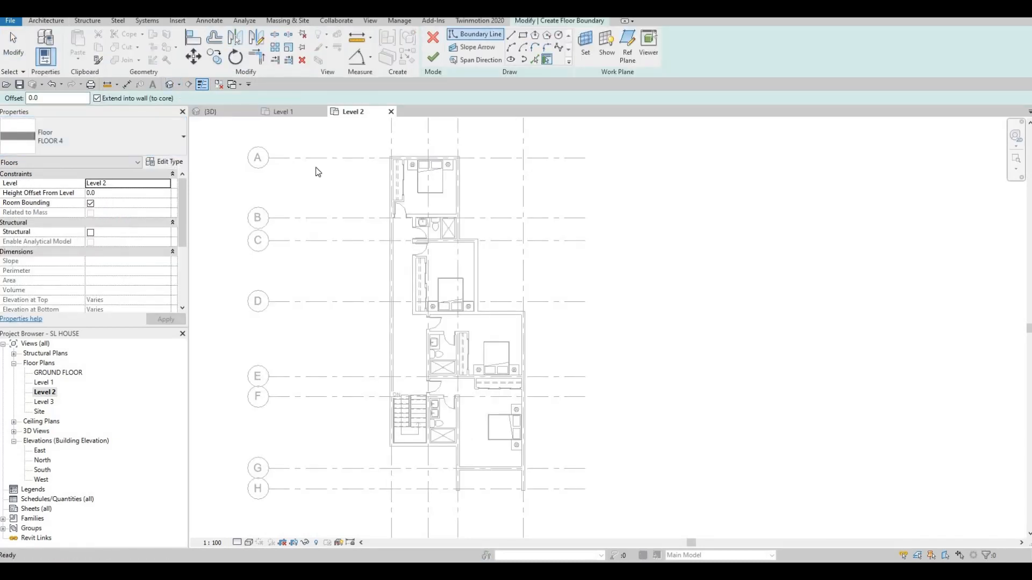
click(165, 162)
click(930, 65)
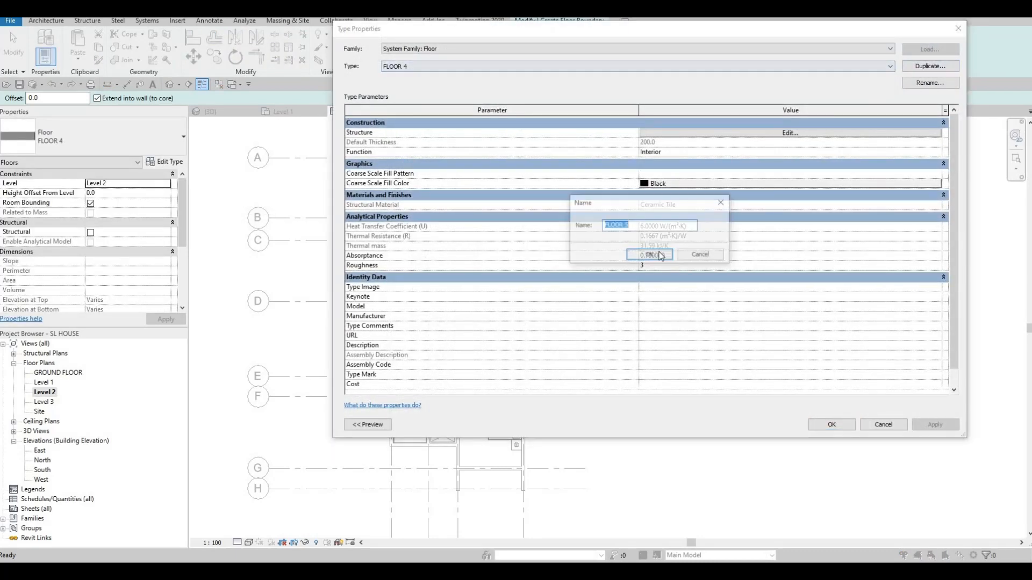
click(659, 255)
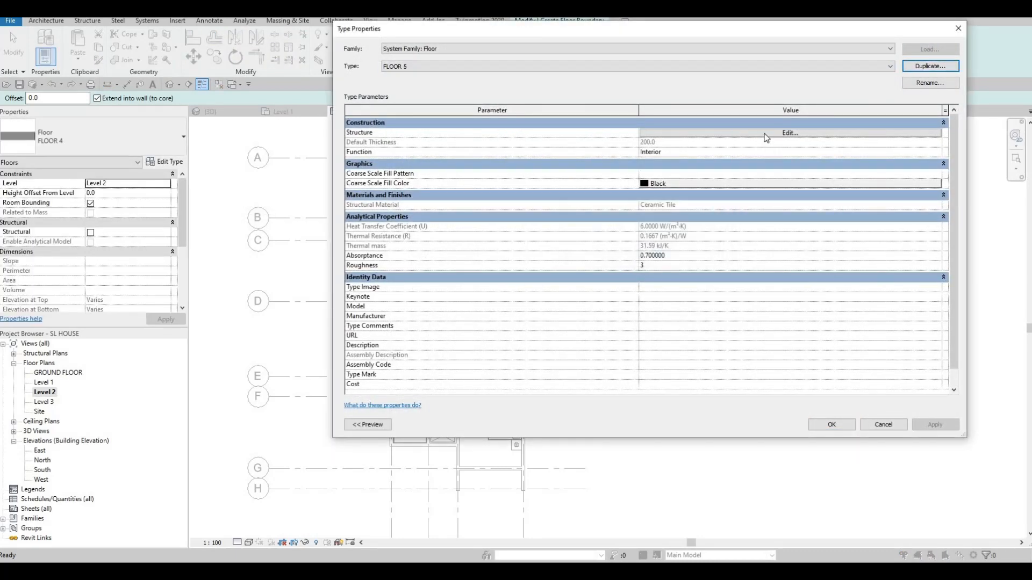
Assign the Pine, Scots wood material to the structure layer of FLOOR 5 and accept the type
click(766, 135)
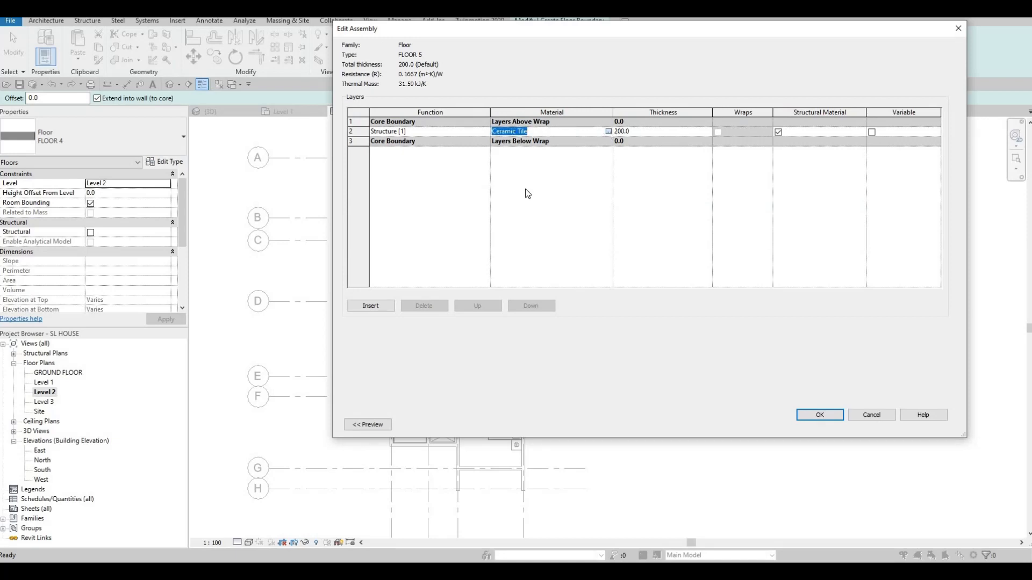
click(607, 131)
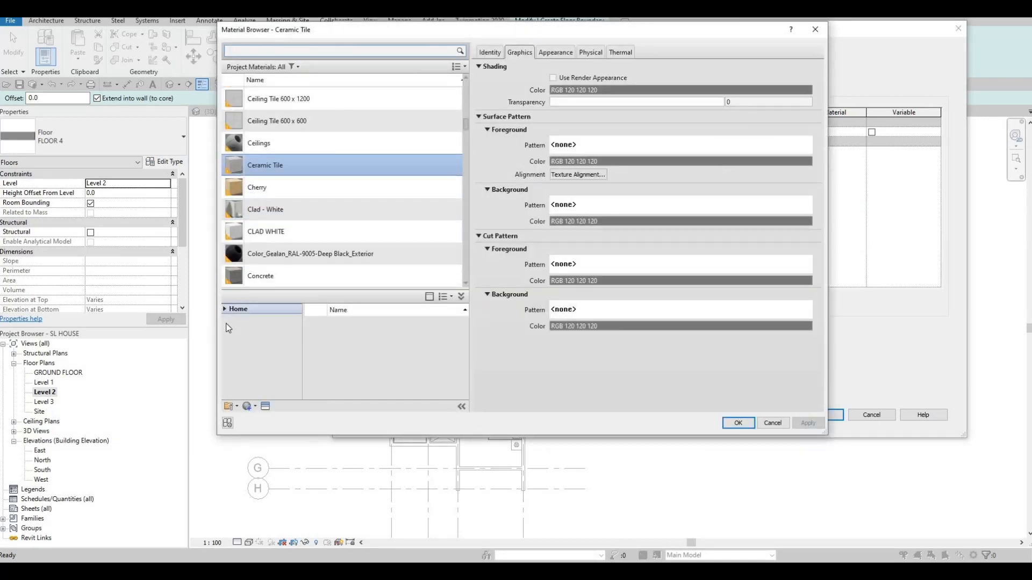
click(230, 329)
scroll(258, 365, down, 3)
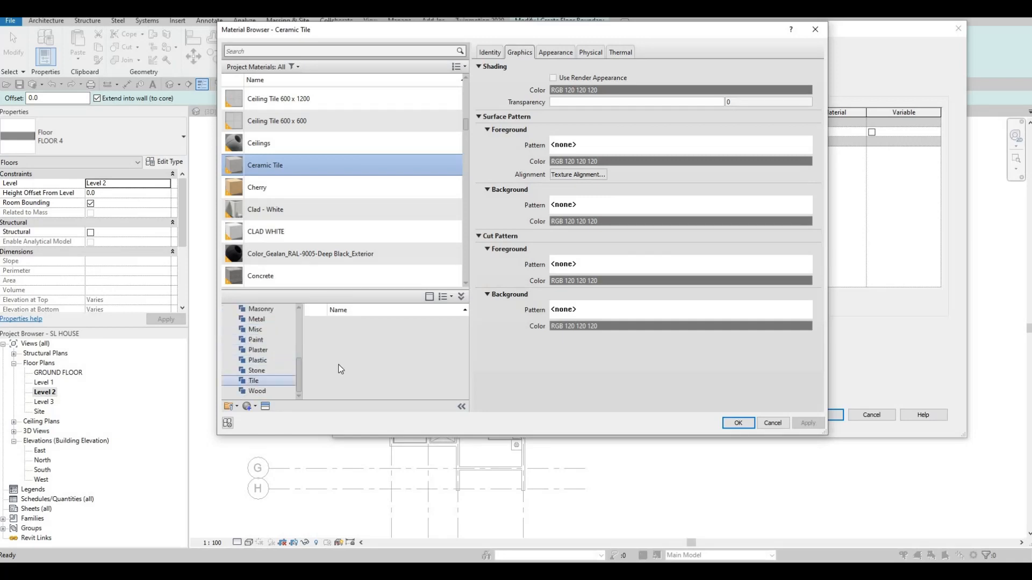
click(257, 391)
scroll(417, 369, down, 6)
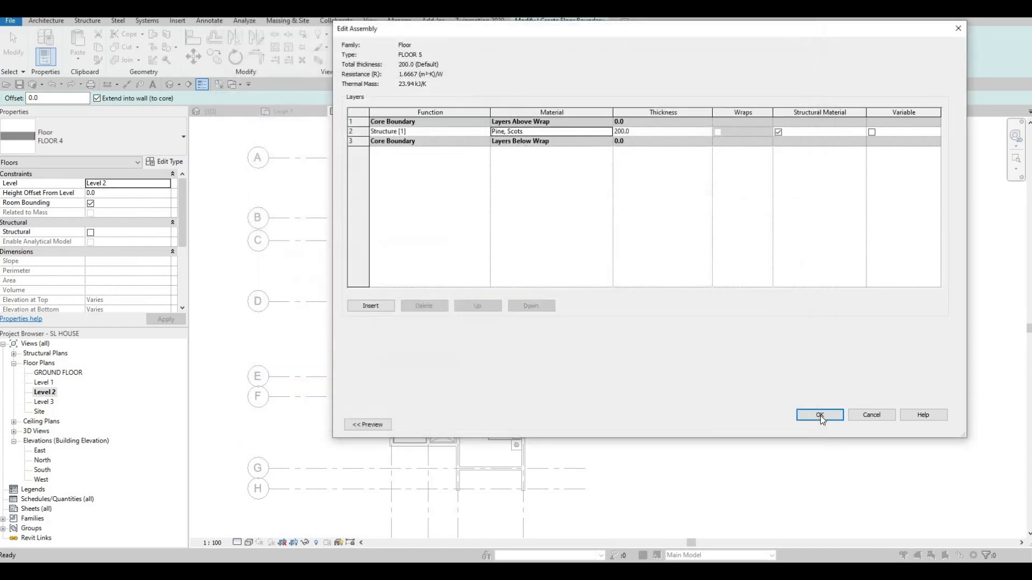
click(820, 414)
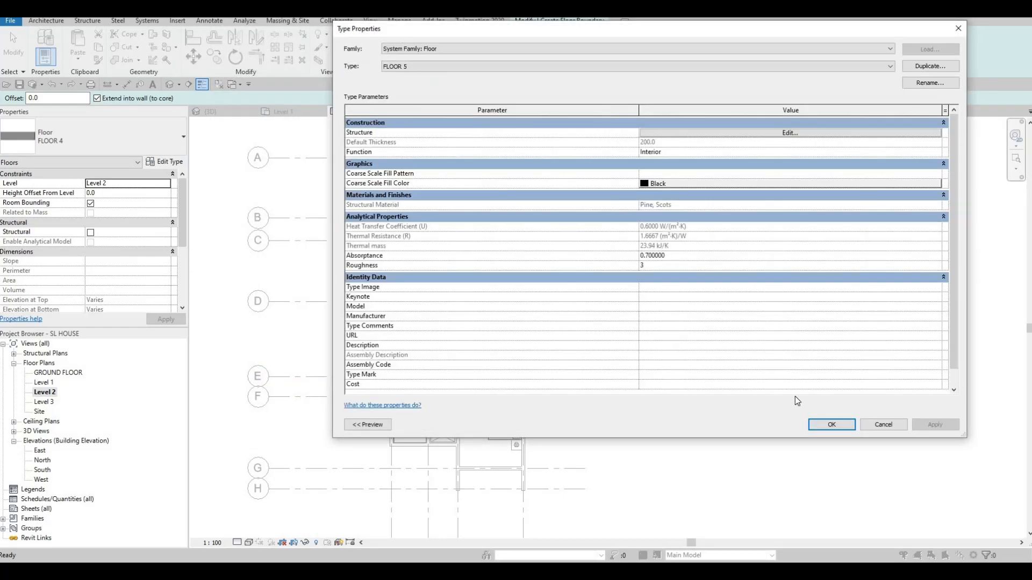
click(810, 423)
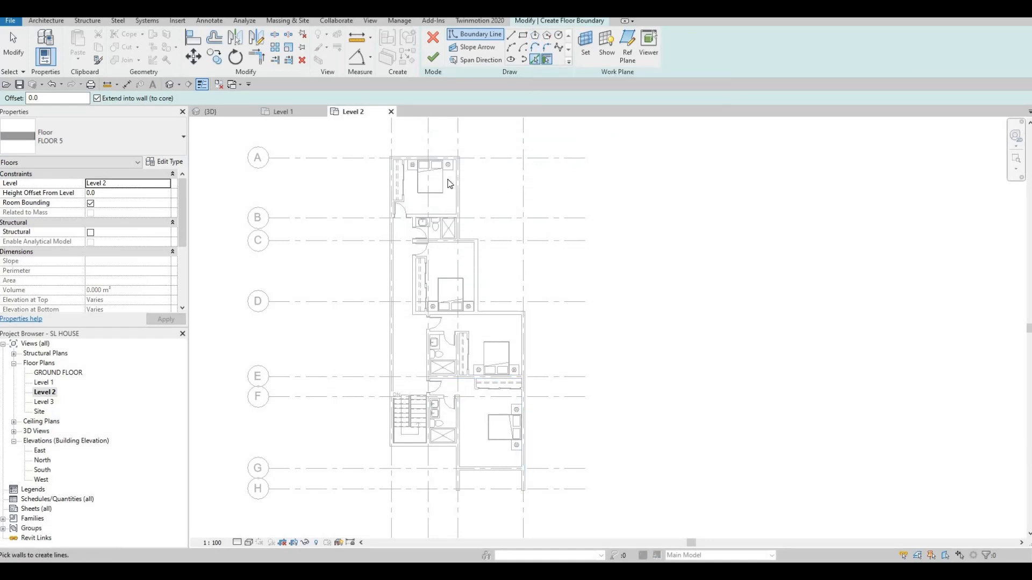
Pick floor boundary lines along the inner faces of the left, top and stepped right exterior walls, down to the lowest bedroom
scroll(444, 177, up, 3)
scroll(379, 145, up, 3)
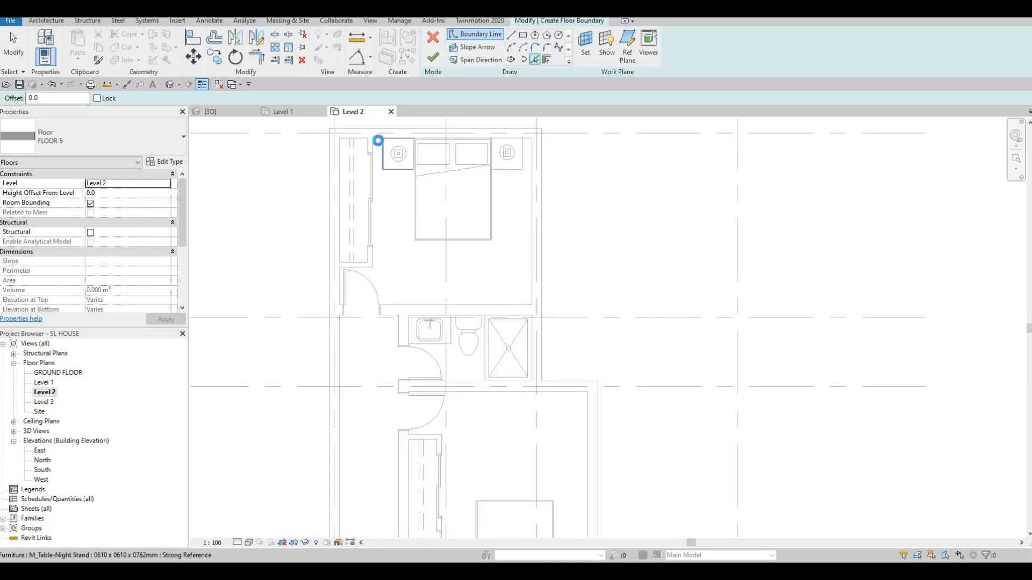
click(337, 350)
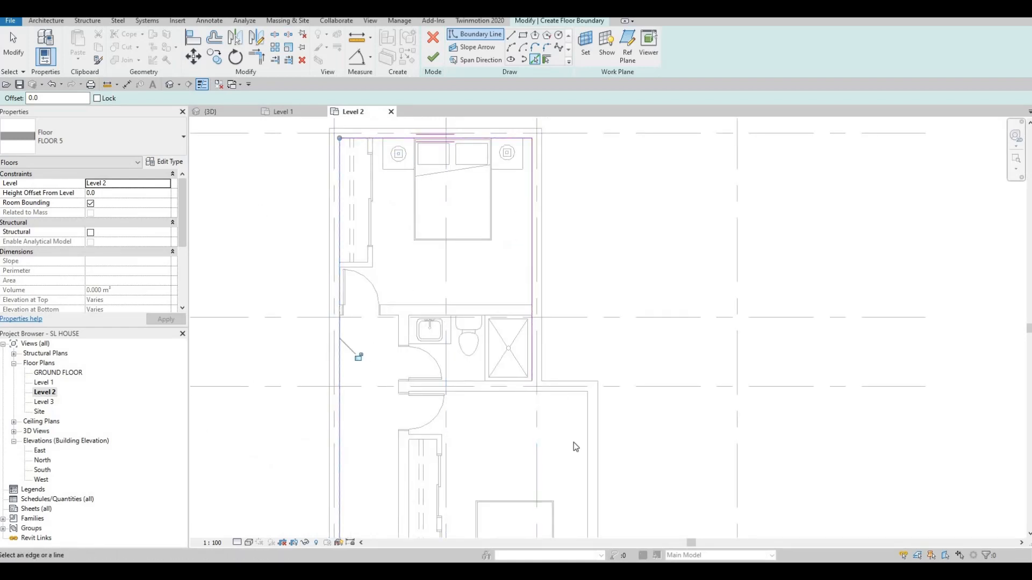
middle_drag(584, 452, 512, 254)
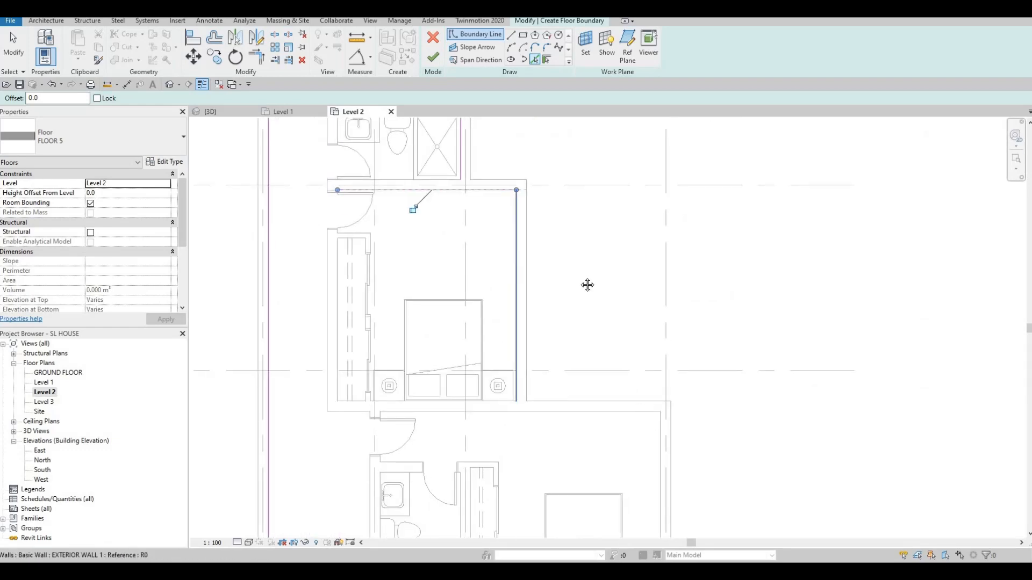
middle_drag(587, 285, 560, 287)
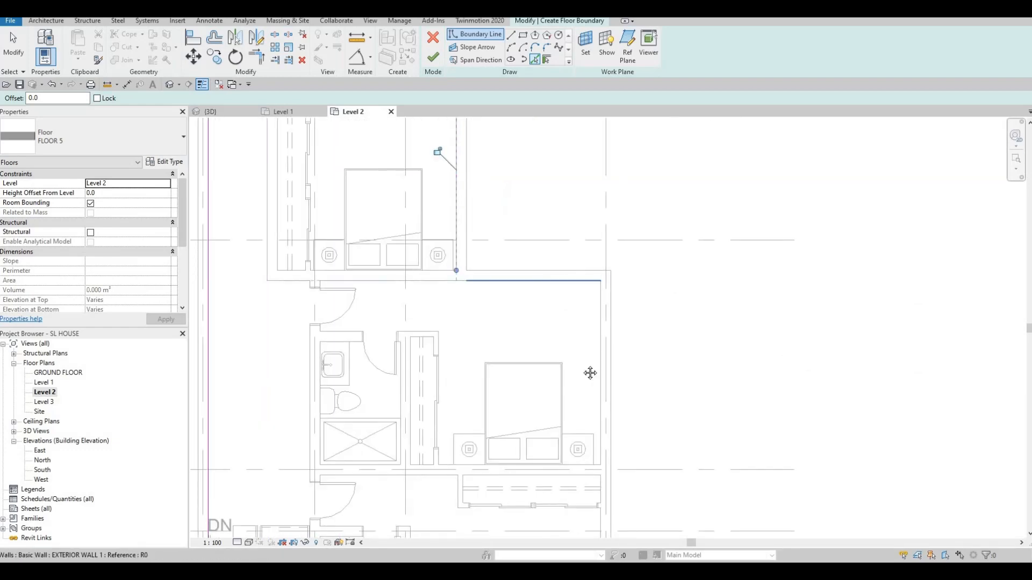
middle_drag(601, 407, 560, 246)
click(558, 296)
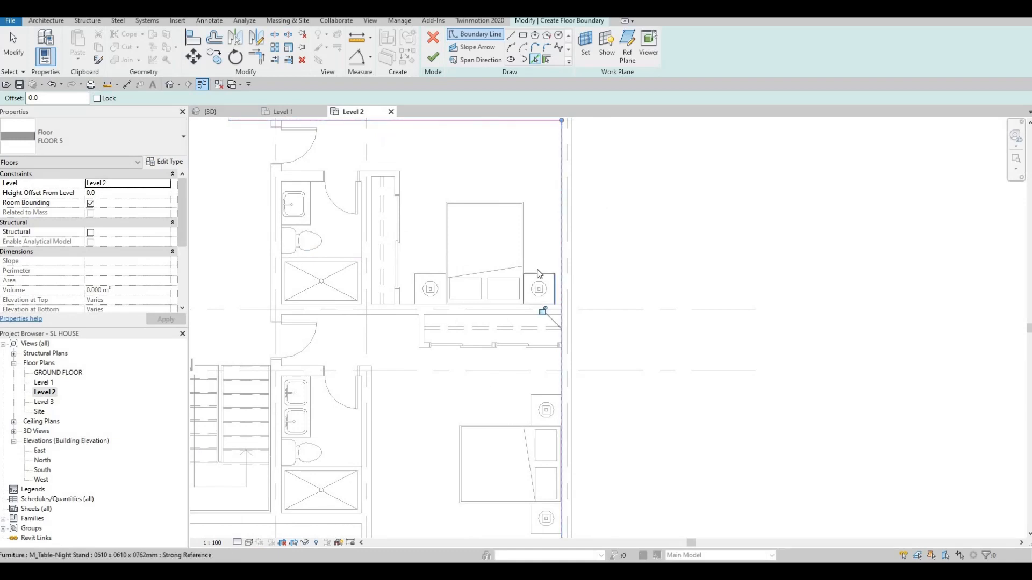
Pick boundary lines along the lowest bedroom's bottom and left walls and below the adjoining bathroom's shower, and end picking
scroll(558, 297, down, 2)
middle_drag(513, 459, 555, 324)
scroll(555, 324, up, 1)
click(554, 325)
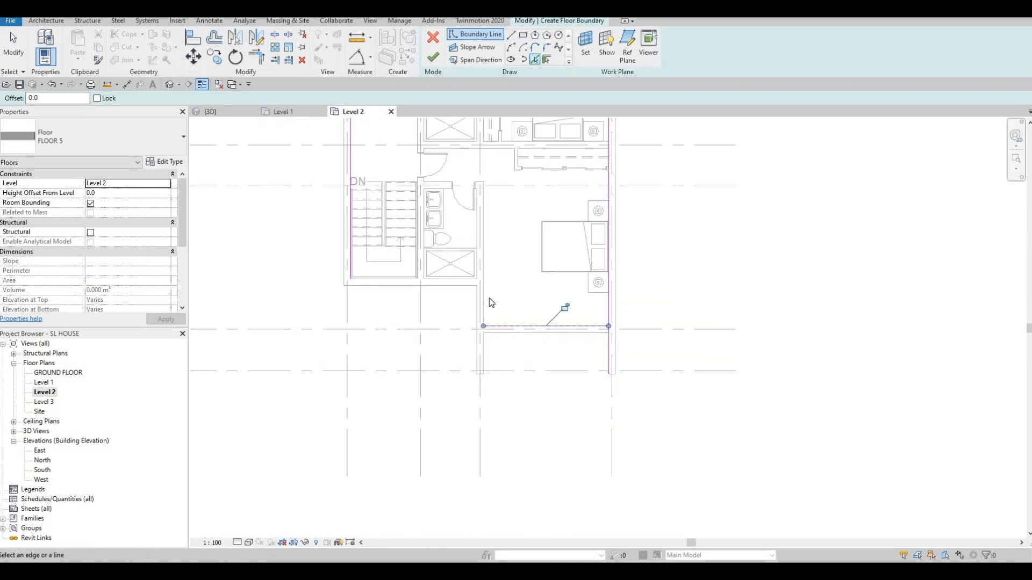
click(481, 296)
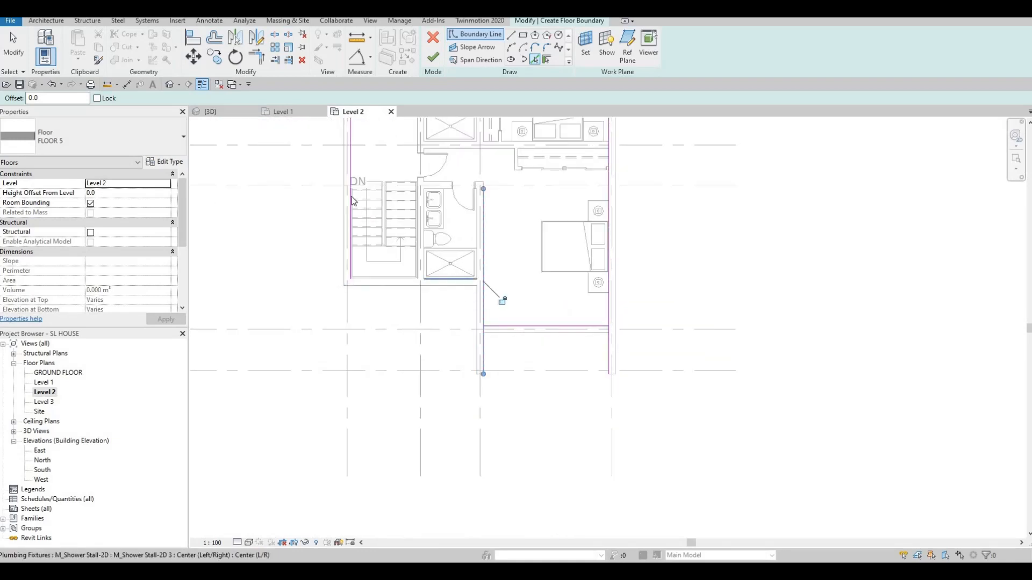
middle_drag(372, 329, 433, 403)
middle_drag(436, 251, 412, 347)
scroll(412, 348, down, 1)
key(Escape)
key(Escape)
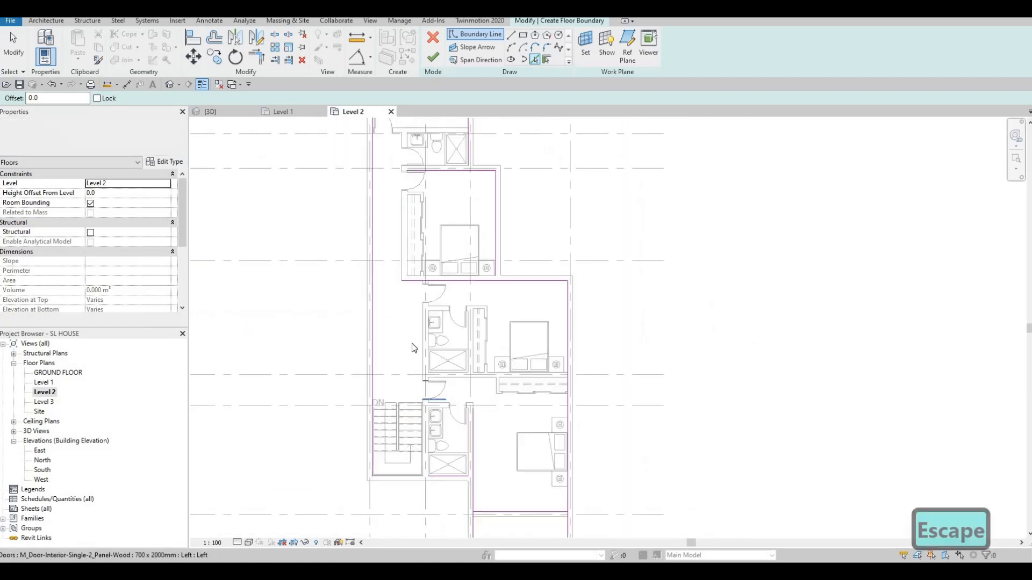
middle_drag(409, 155, 392, 280)
scroll(393, 280, down, 1)
scroll(407, 156, up, 3)
key(Escape)
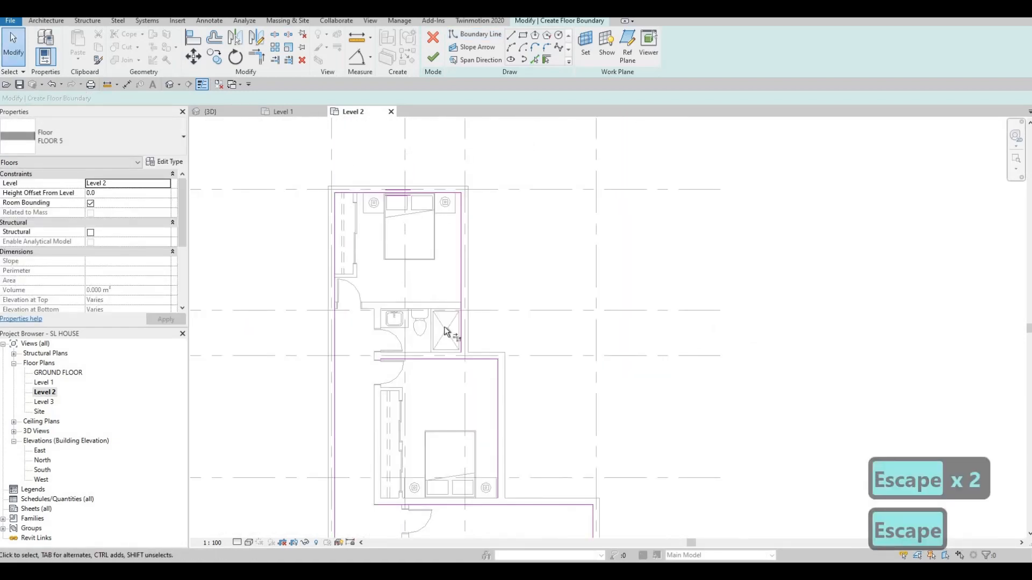
Trim the floor boundary lines into corners at the two steps of the right exterior wall, beside the upper bathroom and the middle bedroom
key(t)
key(r)
click(462, 347)
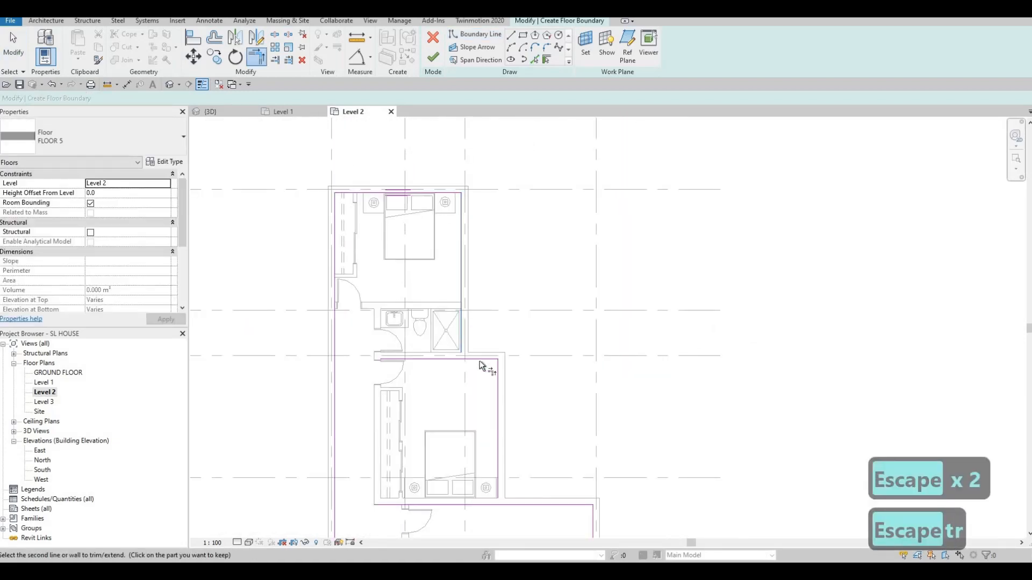
click(500, 447)
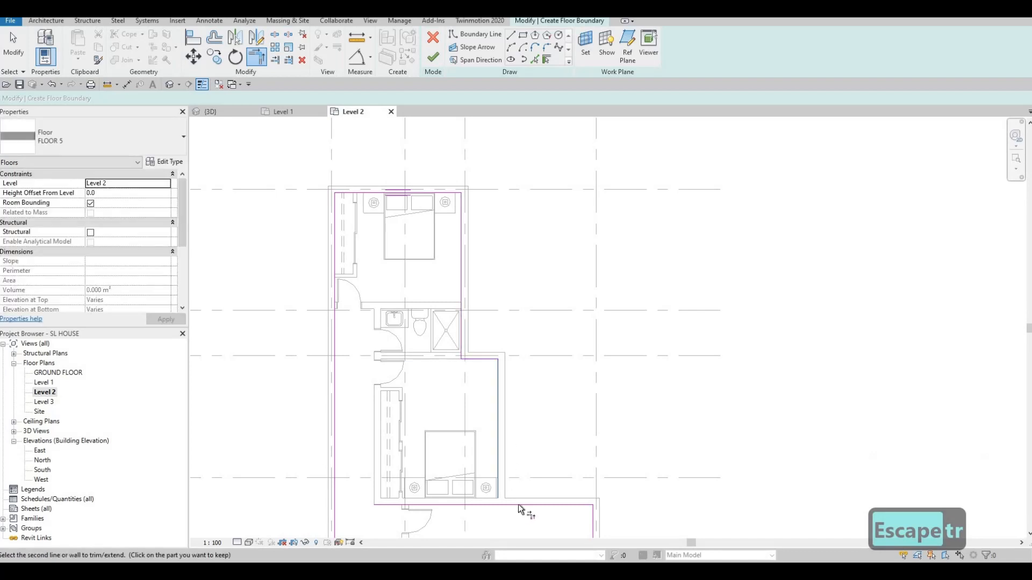
click(518, 504)
Trim the boundary lines into corners around the lowest bedroom and join its left line to the line below the shower
middle_drag(584, 497, 483, 181)
middle_drag(475, 365, 568, 196)
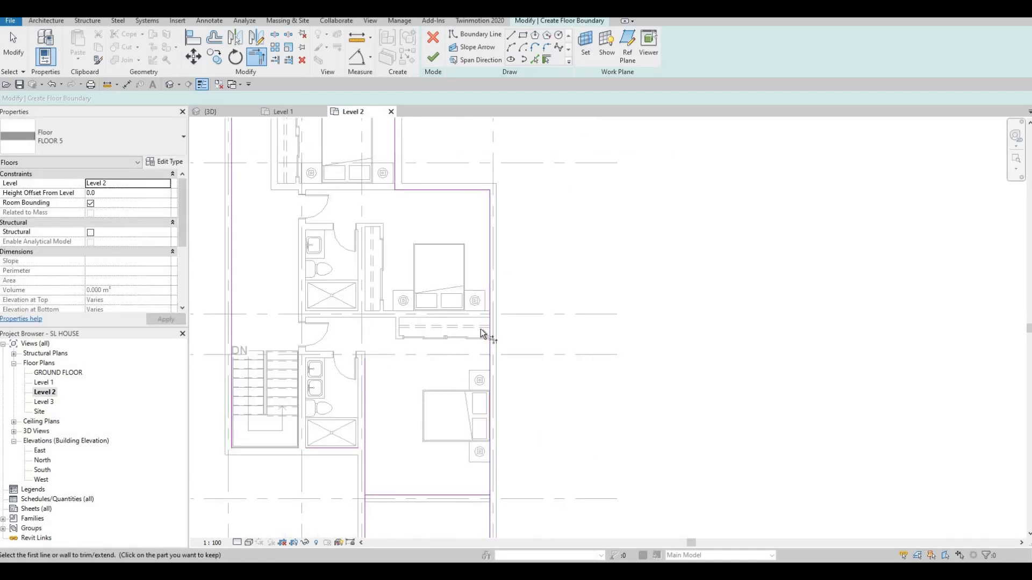
scroll(480, 326, up, 2)
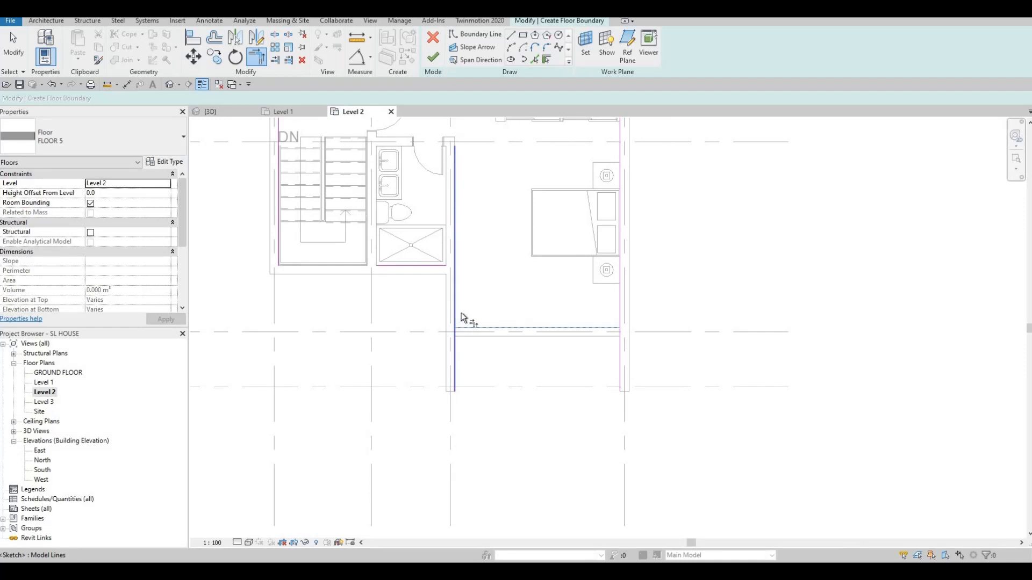
click(585, 327)
click(621, 293)
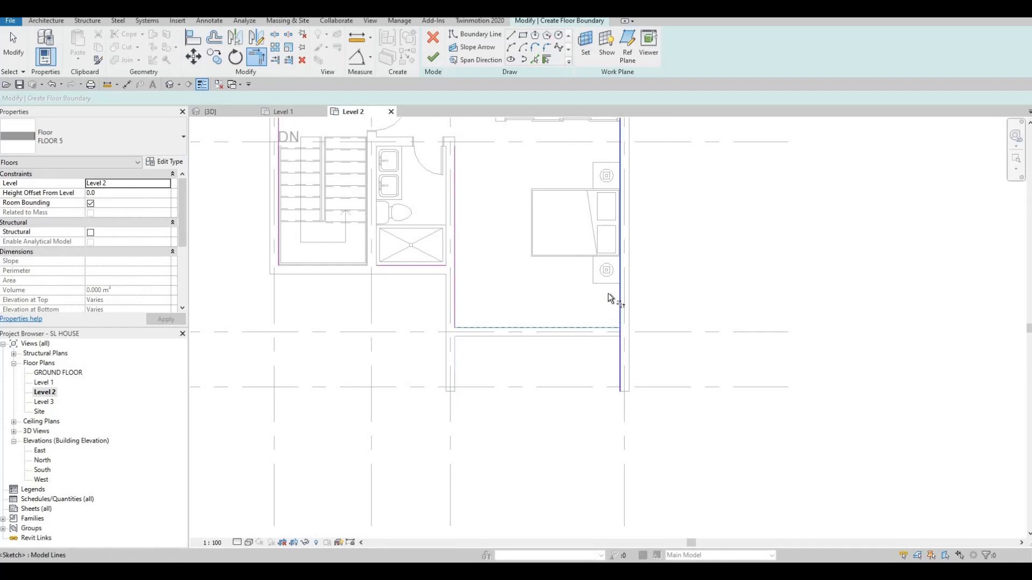
middle_drag(435, 266, 475, 321)
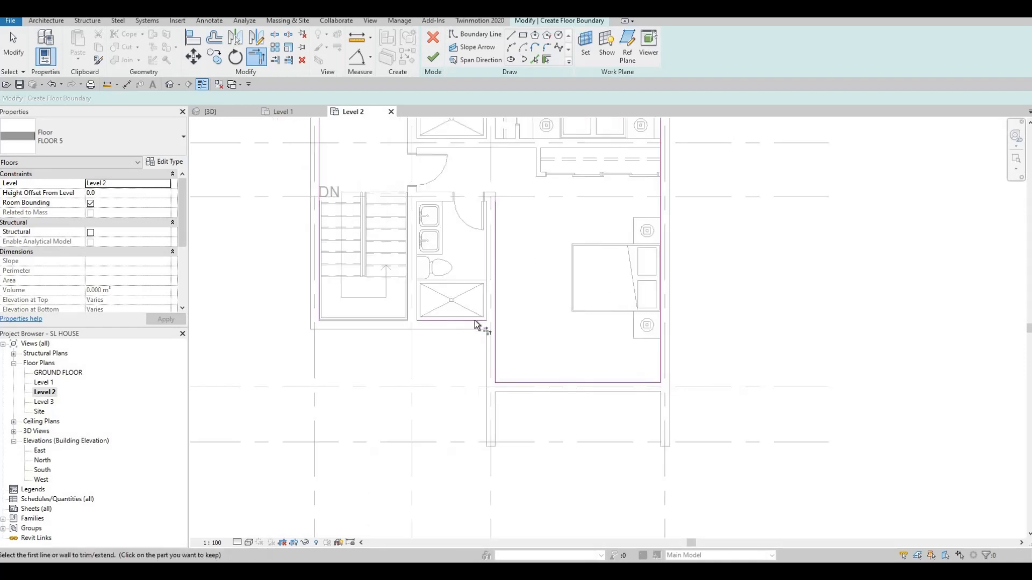
click(496, 338)
Pick a boundary line along the top edge of the stairs and trim it into a corner with the left exterior wall line
key(p)
key(l)
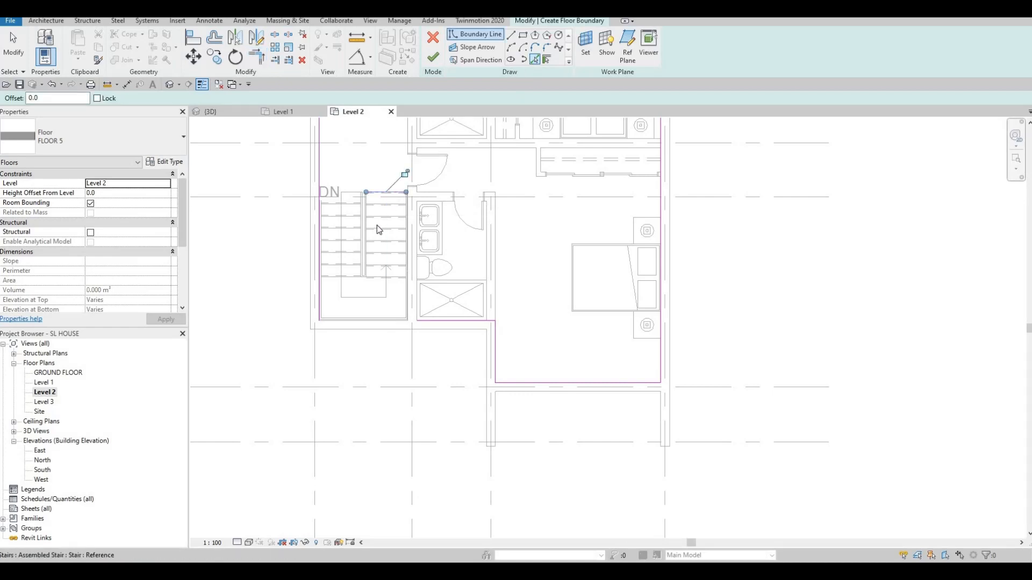
key(Escape)
key(t)
key(r)
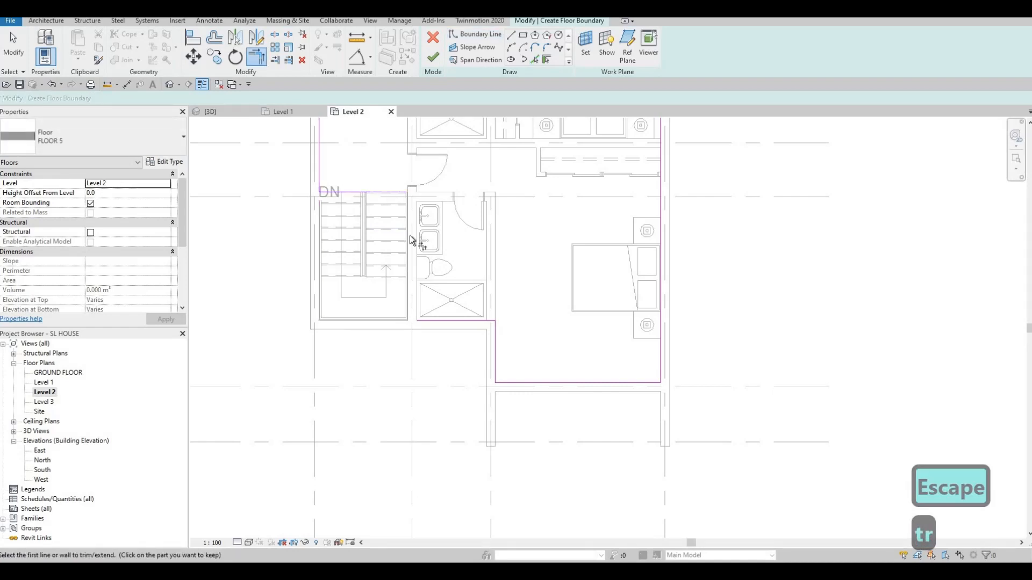
click(434, 317)
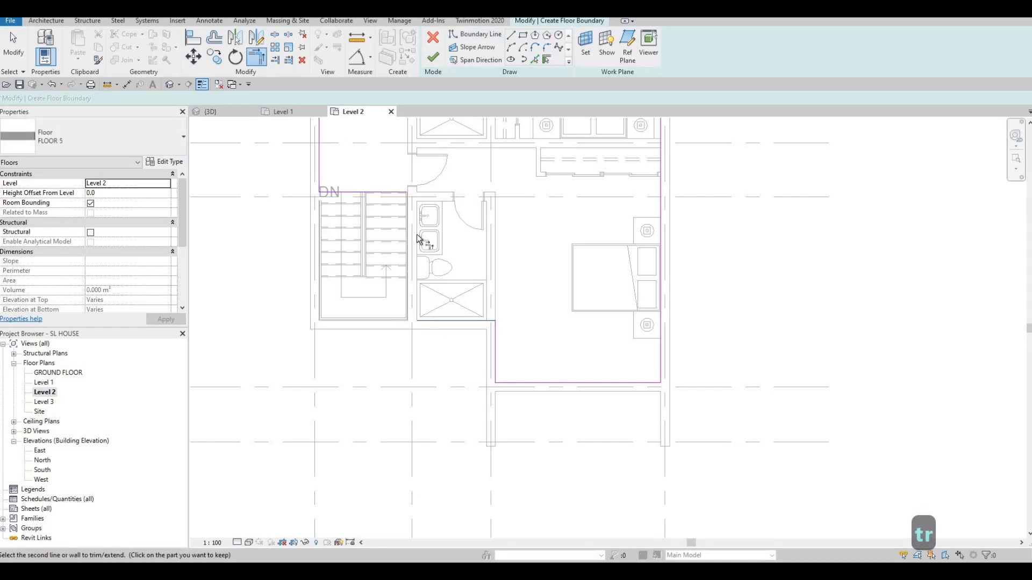
click(382, 192)
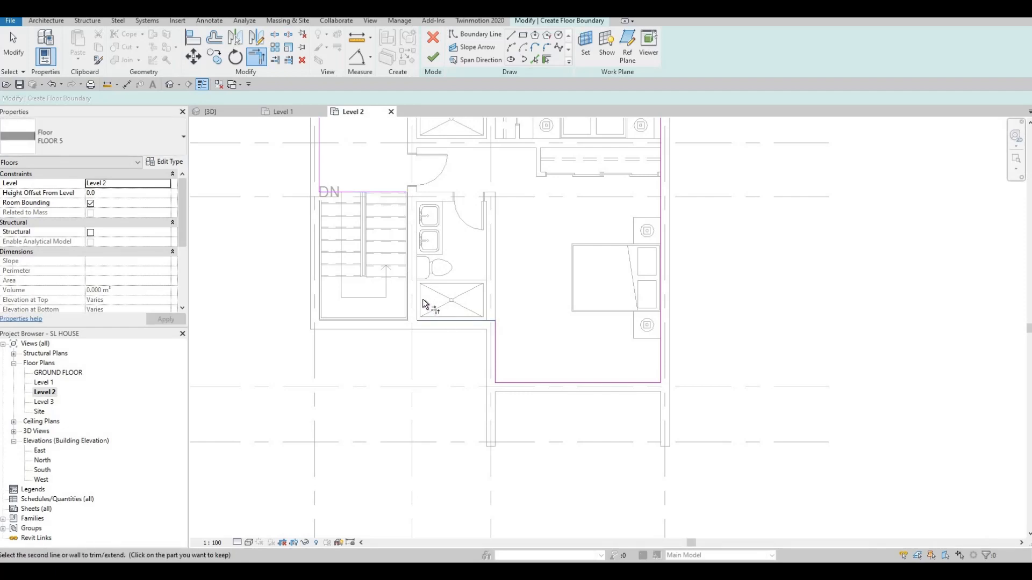
key(Escape)
key(Escape)
Pick a boundary line along the stair-side face of the interior wall between the stairs and the lower bathroom
scroll(403, 212, up, 2)
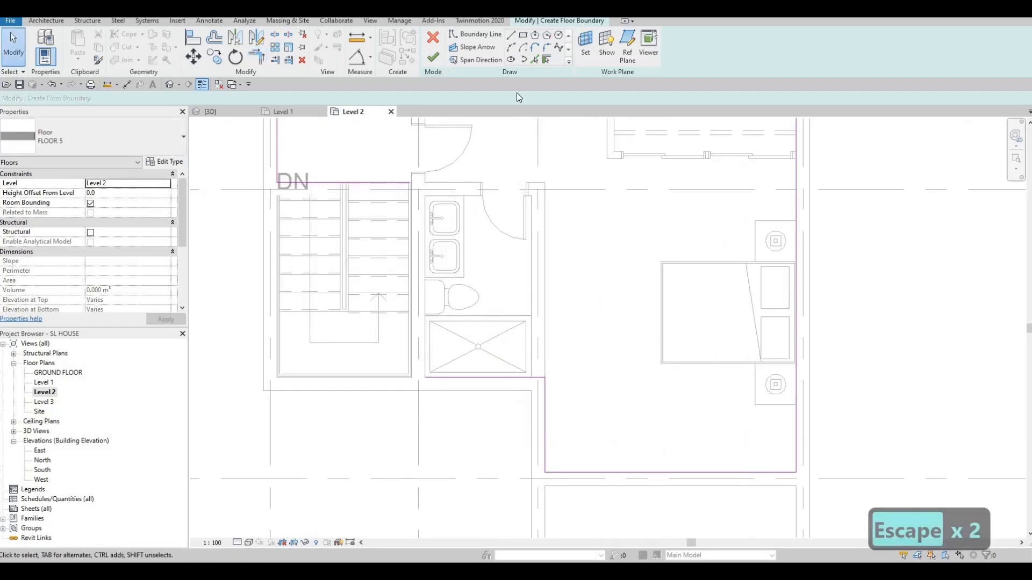
click(534, 59)
scroll(396, 183, up, 6)
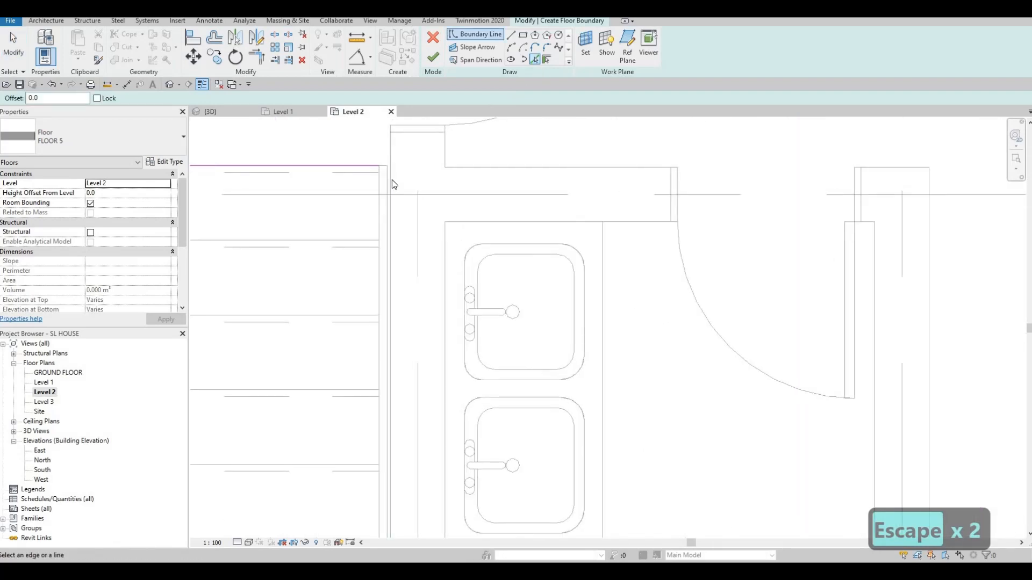
click(391, 179)
scroll(422, 206, down, 3)
key(Escape)
scroll(425, 209, down, 2)
key(Escape)
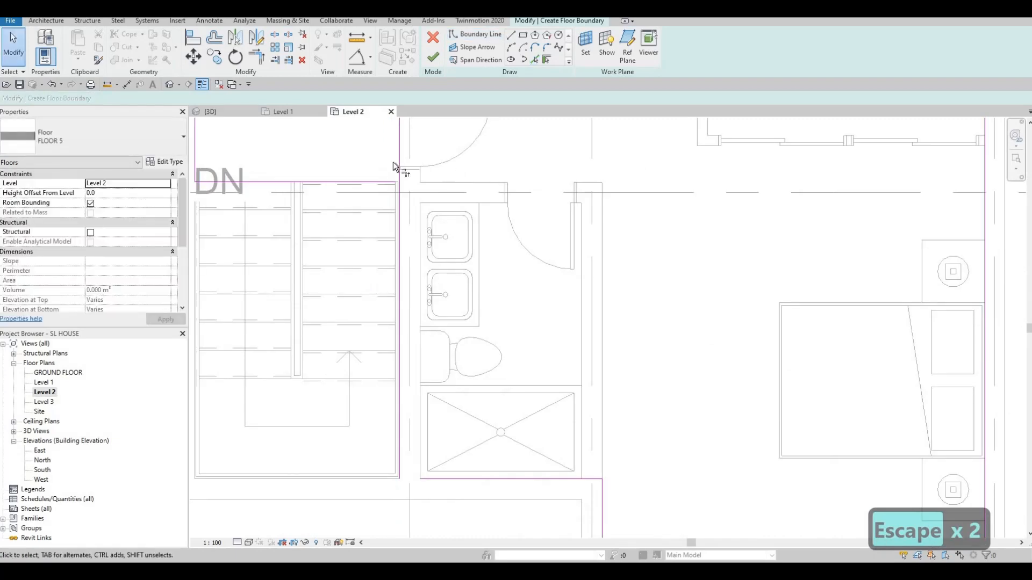
Trim the wall line beside the stairs to meet the stair-top line and the line below the shower, closing the boundary loop
key(t)
key(r)
click(369, 183)
click(407, 276)
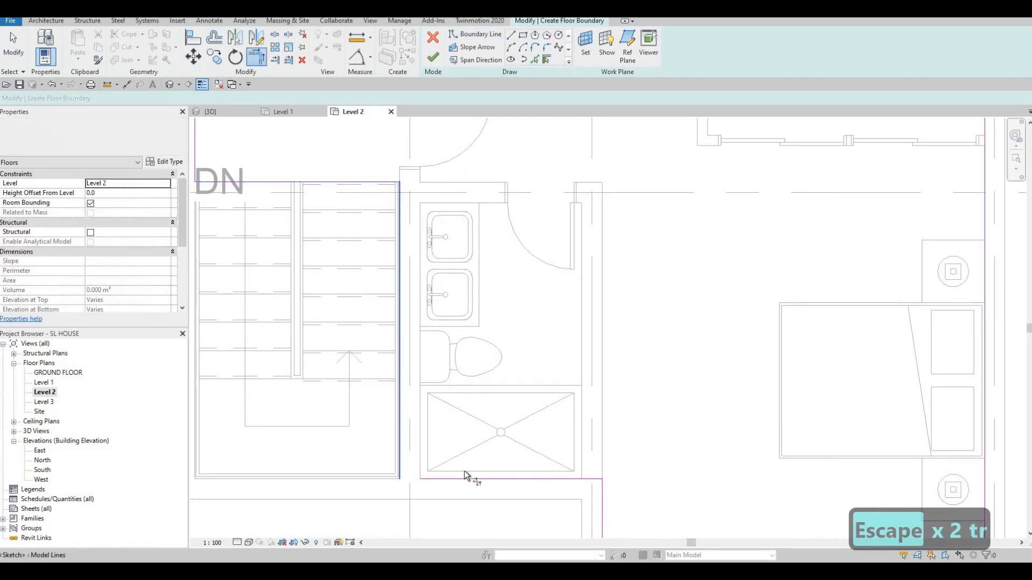
click(460, 479)
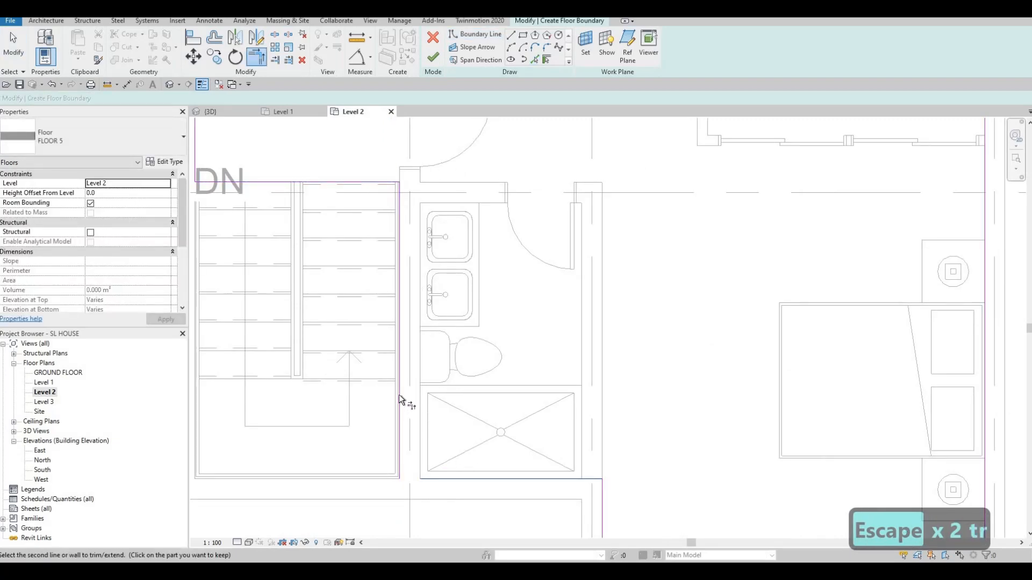
key(Escape)
key(Escape)
Nudge the boundary line beside the stairs toward the bathroom so it lies inside the interior wall
click(398, 351)
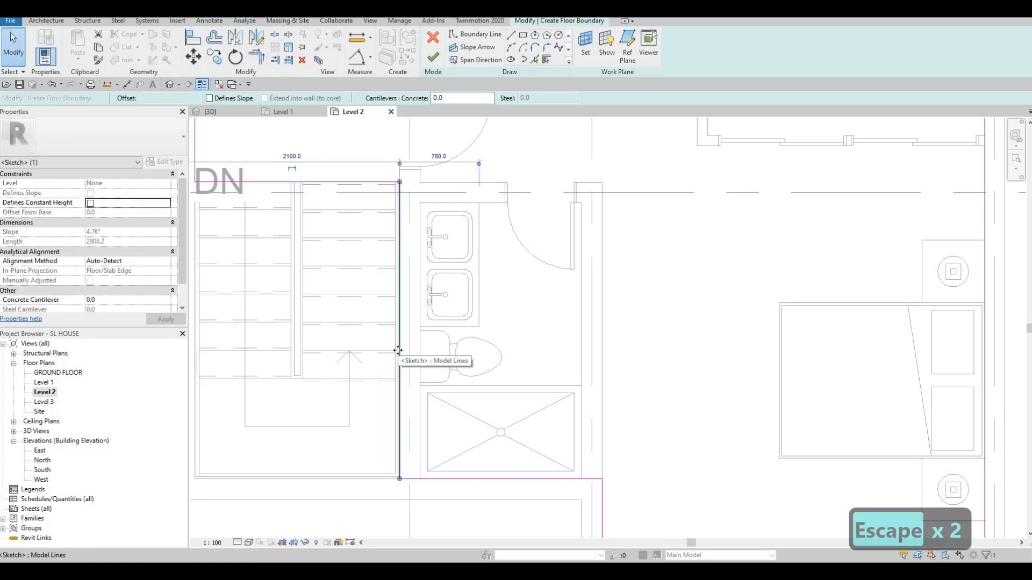
key(Right)
key(Right)
key(Right)
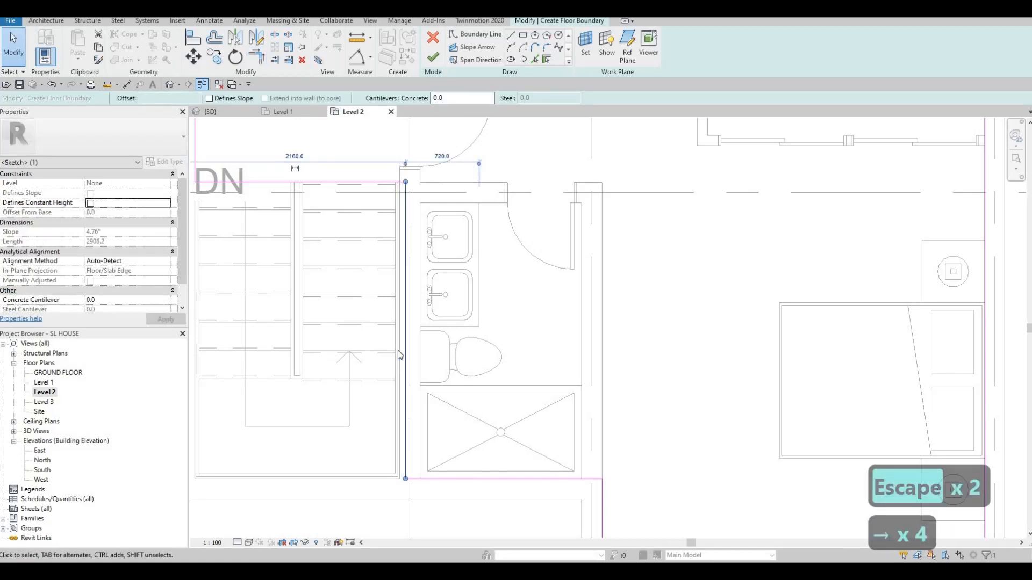
key(Escape)
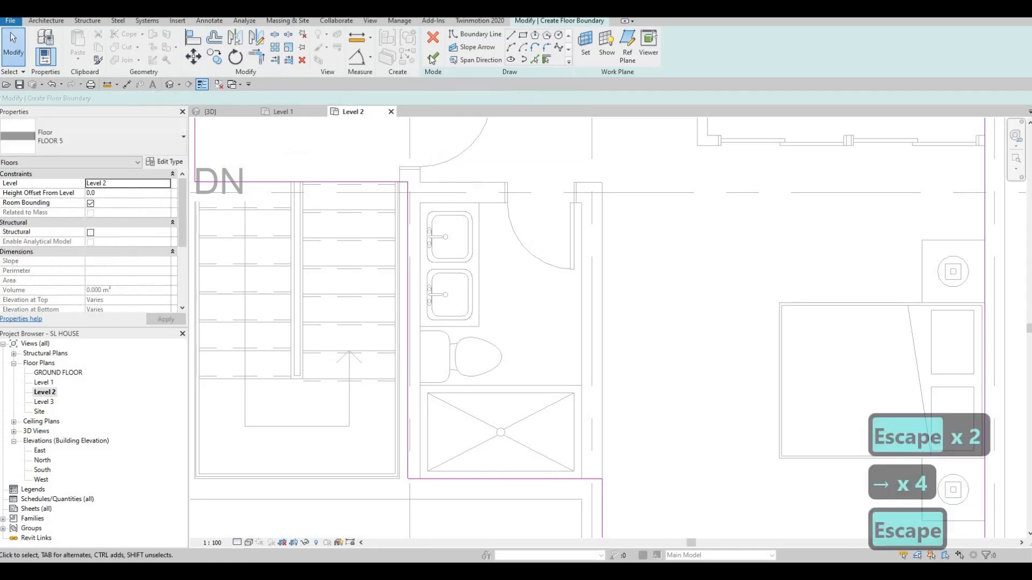
Finish the FLOOR 5 sketch and inspect the floor edge around the stair opening in 3D
click(169, 85)
key(Escape)
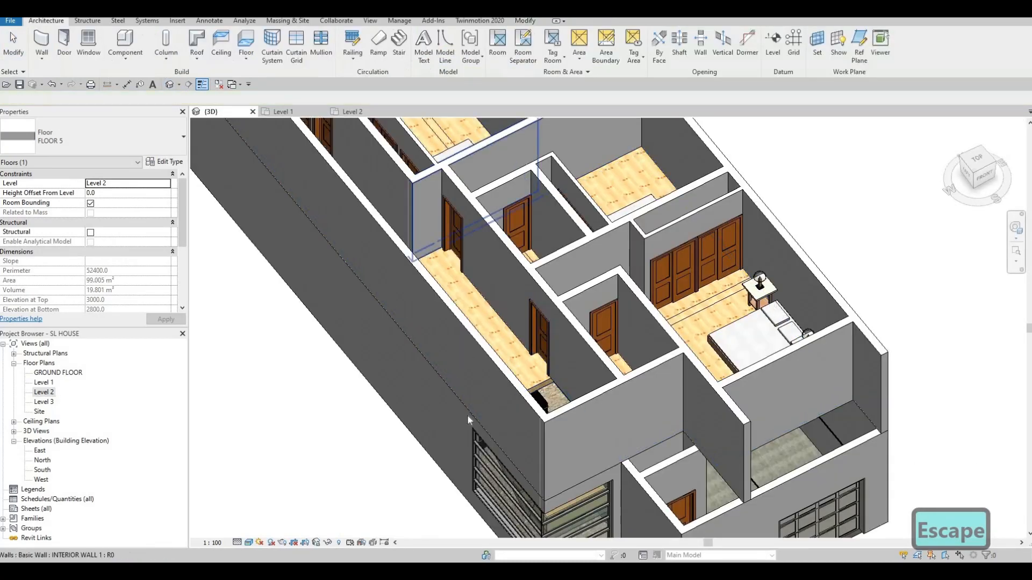
mouse_move(466, 424)
shift+middle_down()
mouse_move(450, 469)
mouse_move(455, 457)
mouse_move(500, 464)
mouse_move(540, 408)
shift+middle_up()
scroll(532, 400, up, 5)
shift+middle_drag(658, 271, 623, 296)
scroll(620, 298, up, 3)
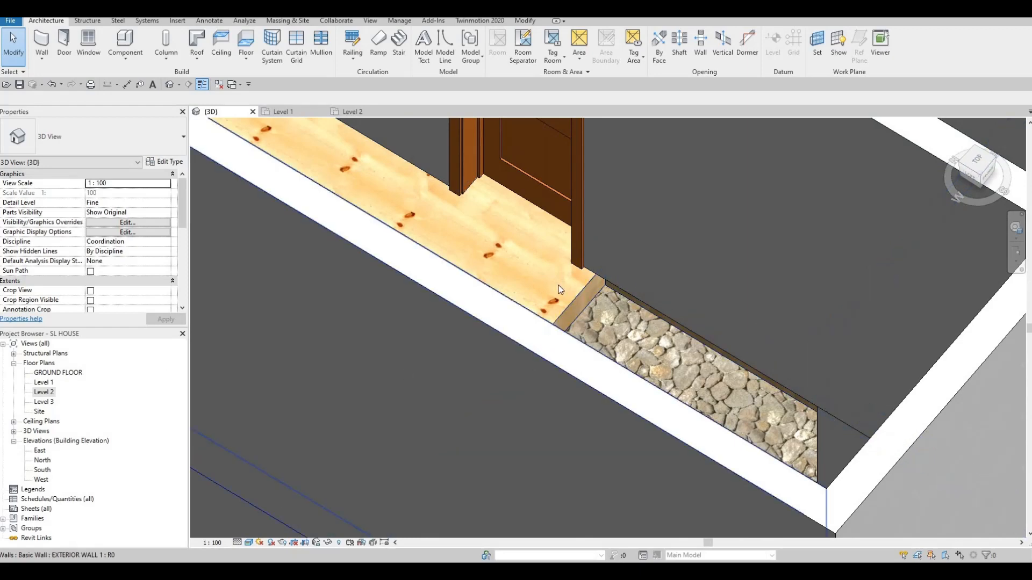
mouse_move(488, 410)
shift+middle_down()
mouse_move(373, 385)
mouse_move(511, 237)
mouse_move(385, 295)
mouse_move(534, 373)
mouse_move(350, 328)
mouse_move(498, 414)
shift+middle_up()
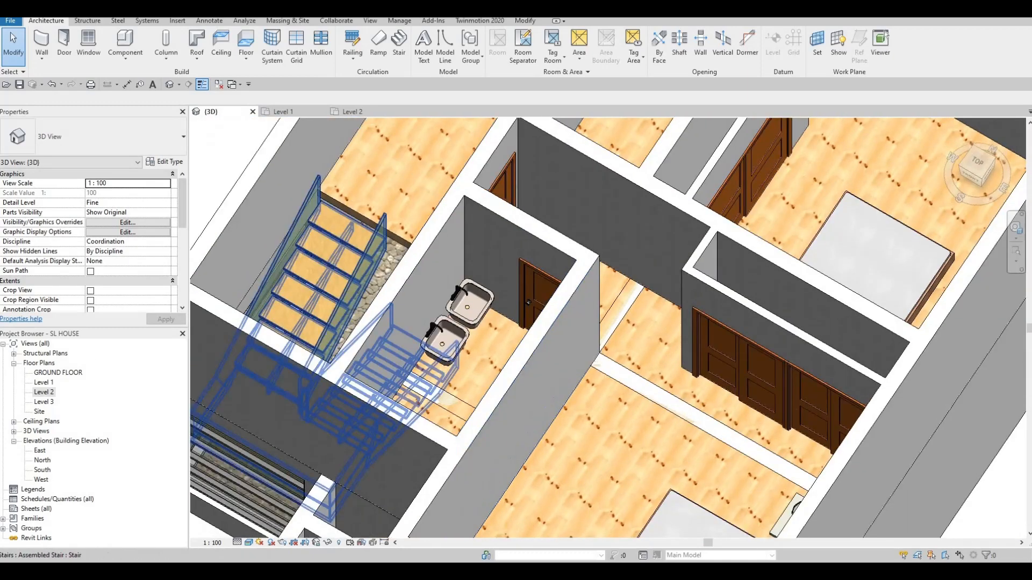
Edit the FLOOR 5 boundary on Level 2, aligning the line beside the stairs with the interior wall's stair-side face, and finish the edit
double_click(44, 392)
scroll(553, 421, down, 3)
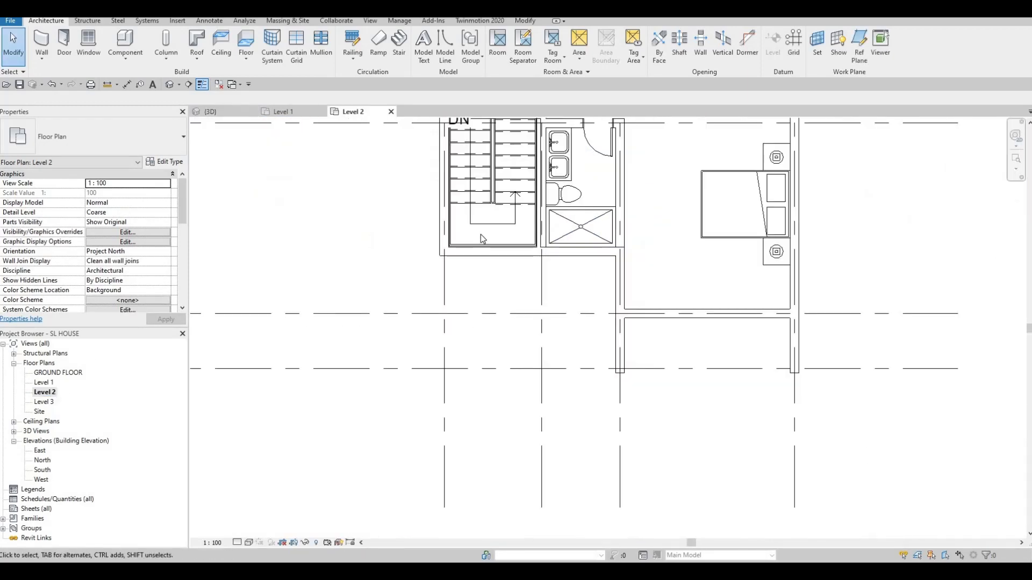
scroll(482, 239, up, 5)
key(Escape)
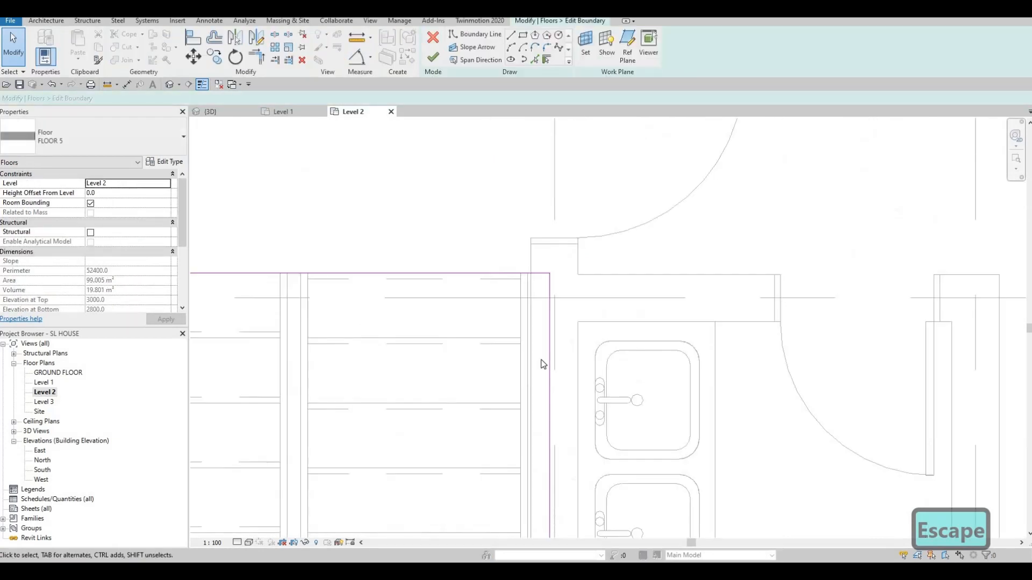
key(a)
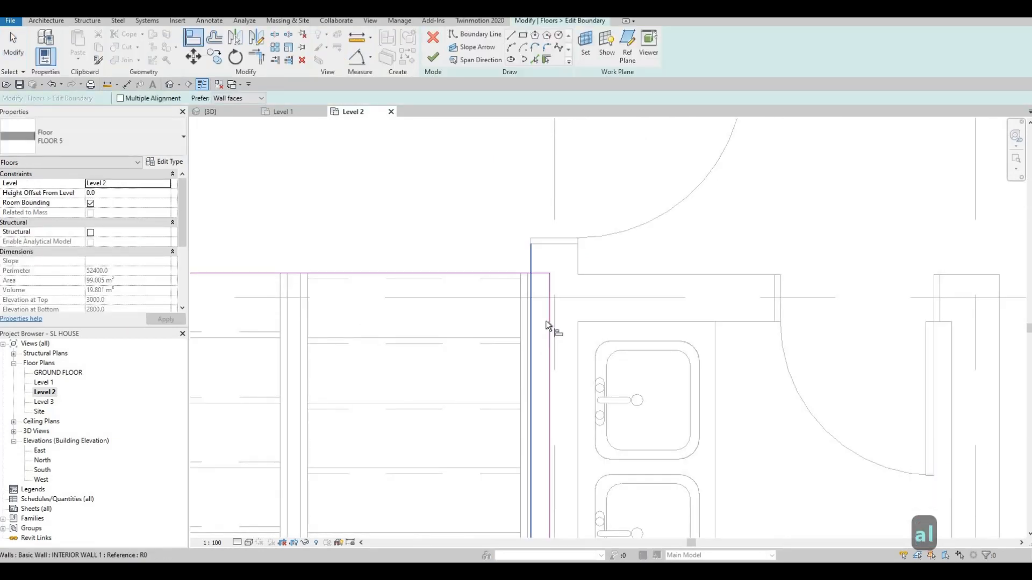
click(546, 320)
click(548, 323)
key(Escape)
key(Escape)
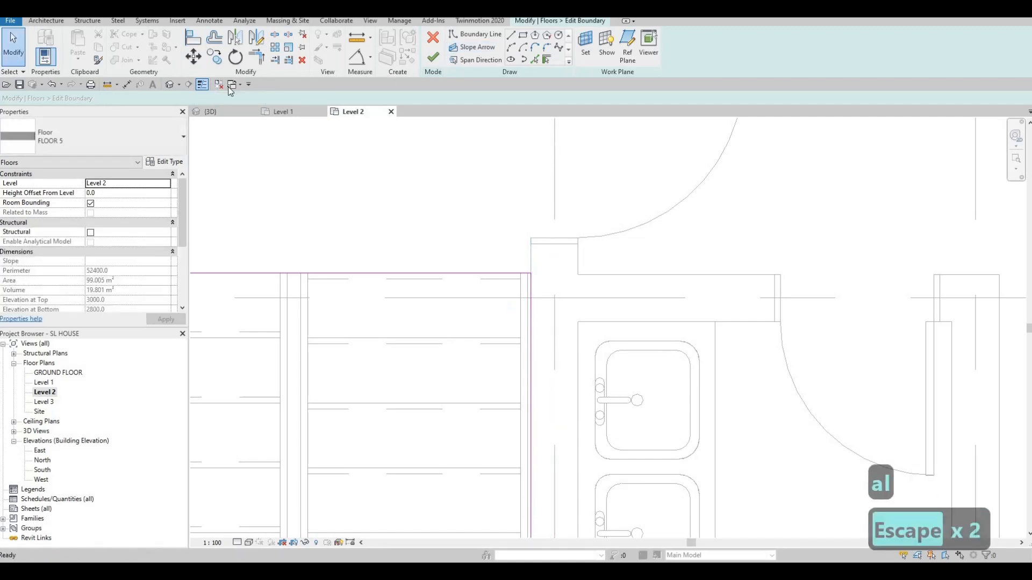
click(434, 60)
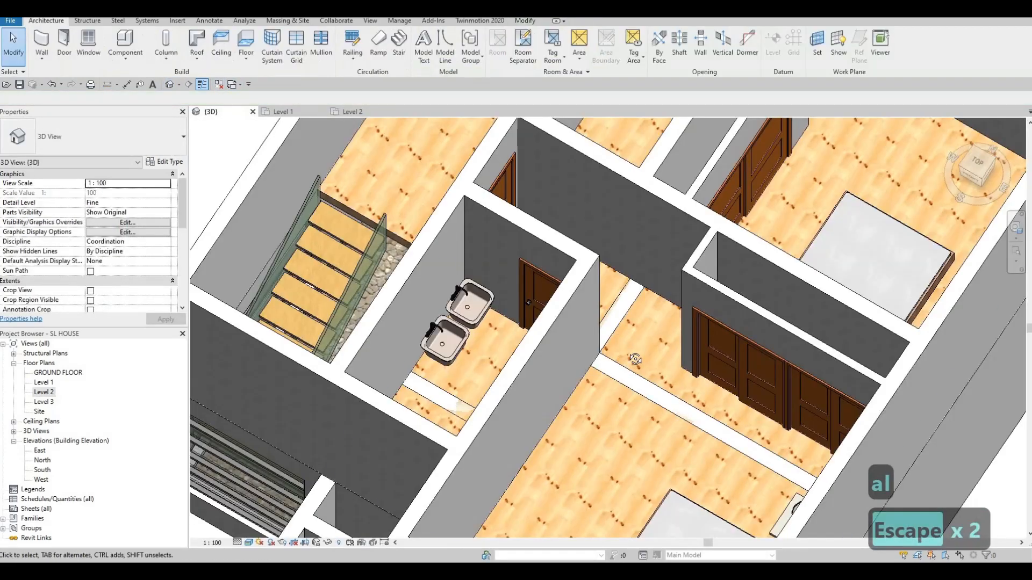
Examine the corrected stair opening and the wooden floor in the adjoining Level 2 rooms in 3D
shift+middle_drag(737, 363, 508, 384)
middle_drag(828, 425, 624, 295)
scroll(457, 317, up, 2)
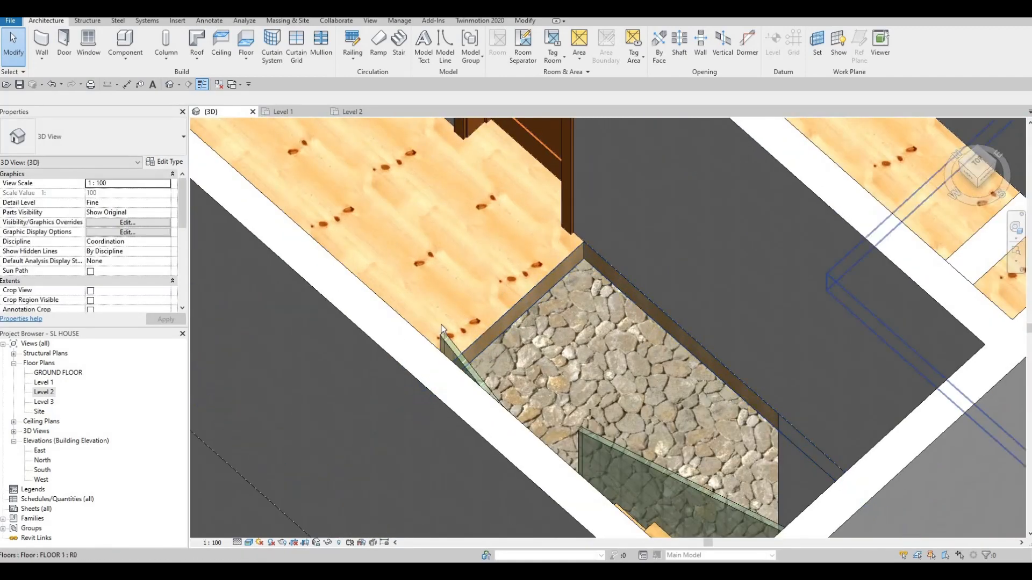
scroll(602, 247, down, 2)
middle_drag(602, 248, 451, 317)
scroll(578, 353, down, 2)
middle_drag(578, 353, 425, 395)
scroll(425, 395, down, 1)
middle_drag(539, 308, 369, 485)
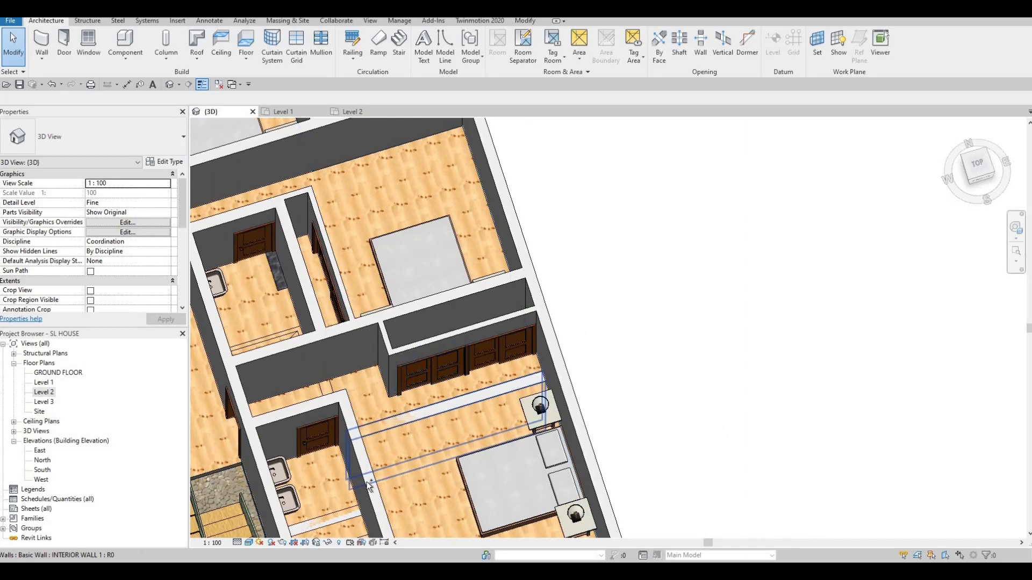
Attach the tops of the lower-storey INTERIOR WALL 1 walls showing through the lower bedroom and bathroom floors to the Level 2 floor
click(340, 527)
ctrl+click(418, 417)
scroll(407, 418, down, 2)
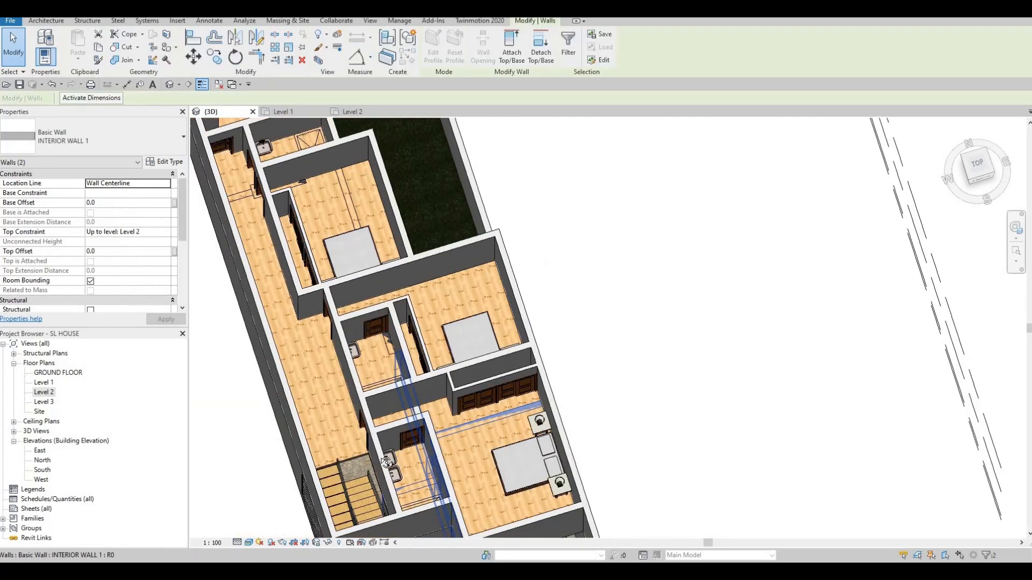
shift+middle_drag(377, 441, 437, 403)
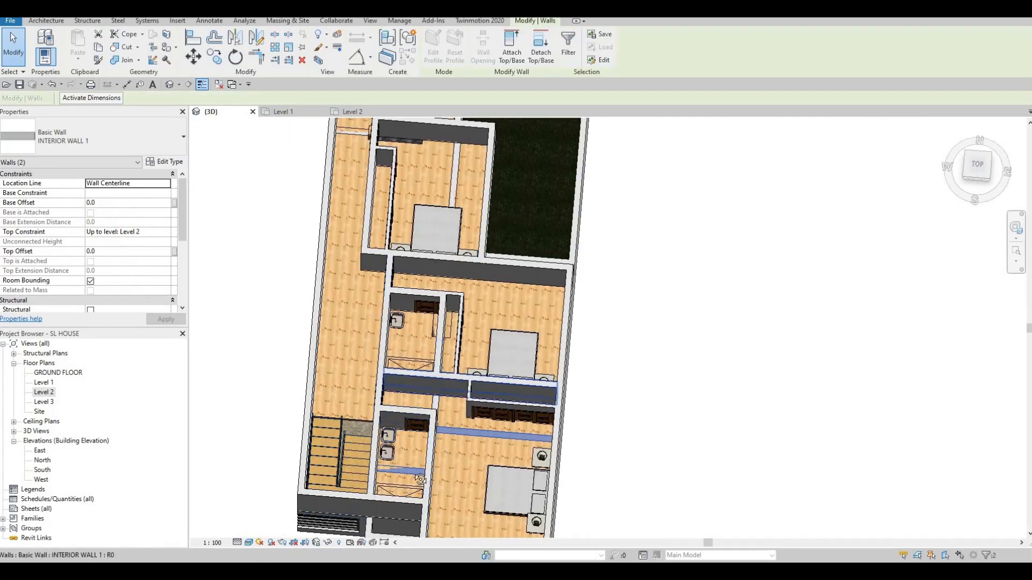
shift+middle_drag(421, 480, 456, 402)
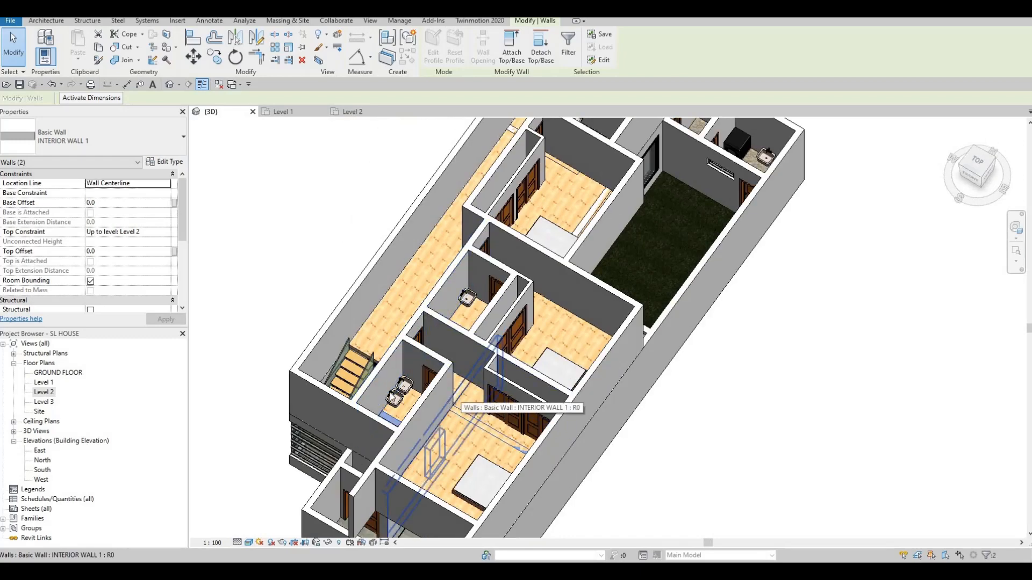
click(512, 56)
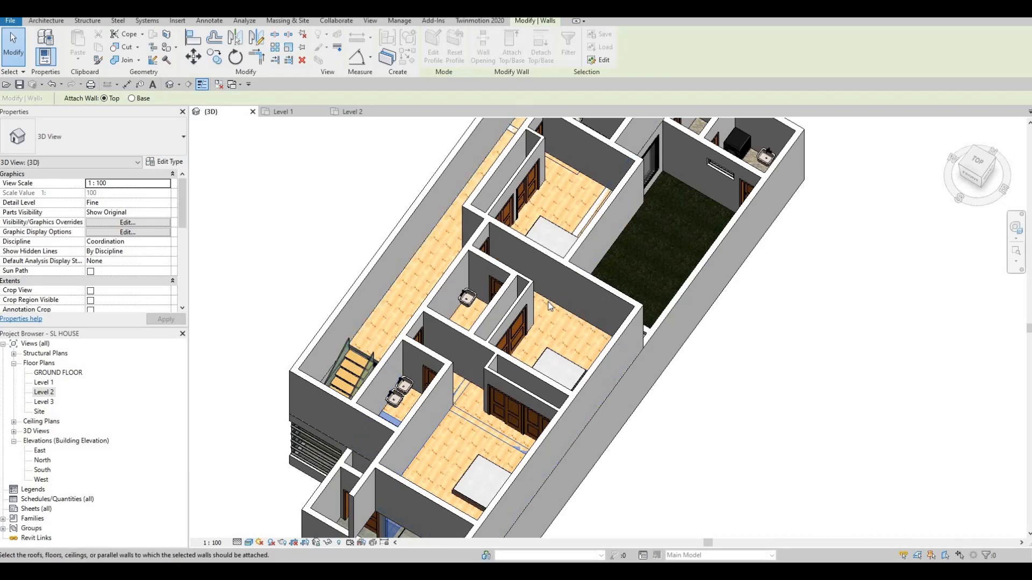
click(524, 124)
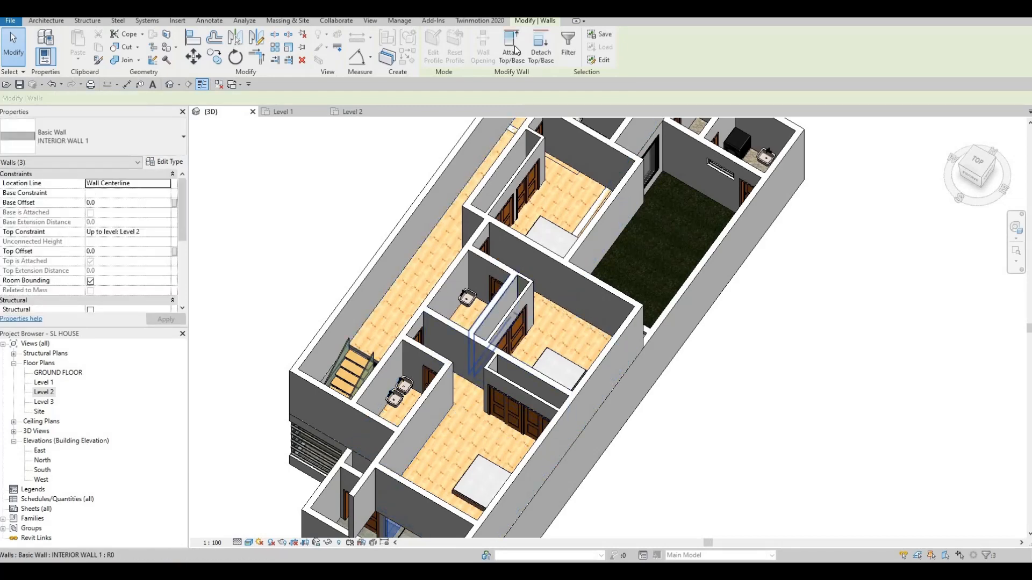
Attach the top of the lower-storey INTERIOR WALL 1 wall crossing the hallway floor near the bathroom to the Level 2 floor
middle_drag(477, 462, 385, 537)
scroll(470, 415, up, 3)
scroll(430, 532, down, 2)
shift+middle_drag(482, 543, 485, 549)
middle_drag(472, 397, 454, 434)
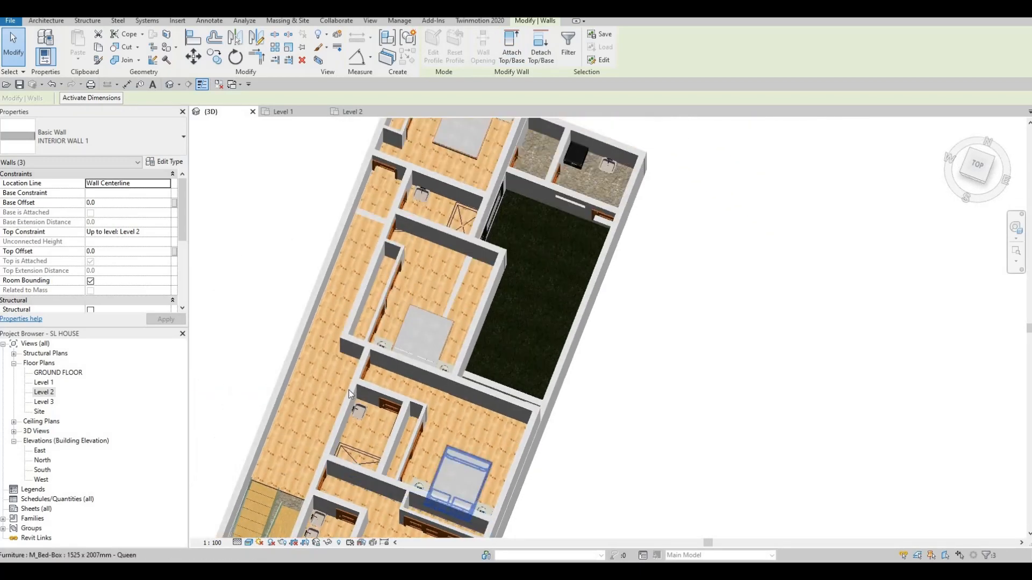
middle_drag(425, 317, 397, 407)
shift+middle_drag(395, 333, 367, 309)
scroll(369, 308, up, 3)
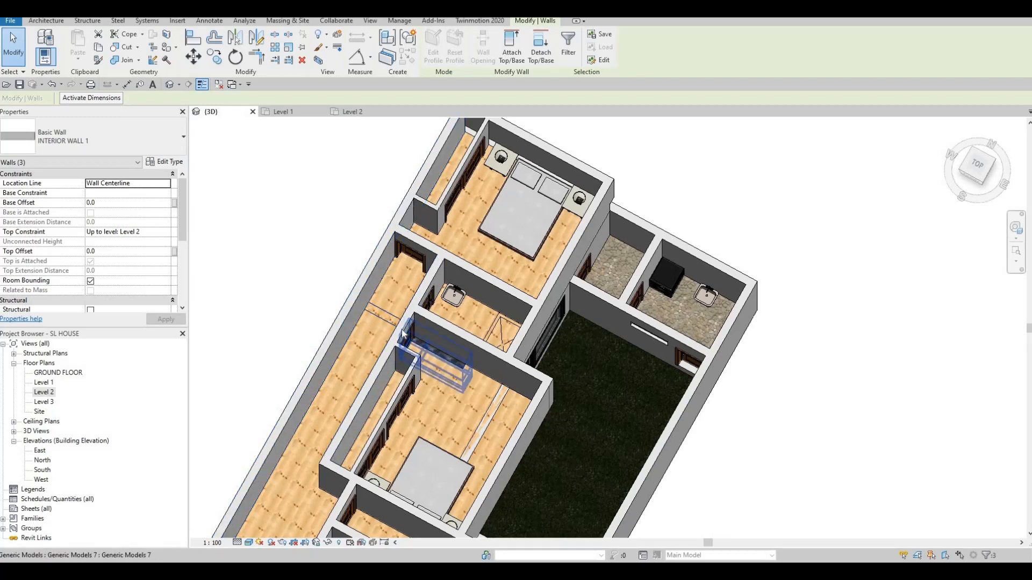
scroll(387, 323, up, 4)
click(354, 305)
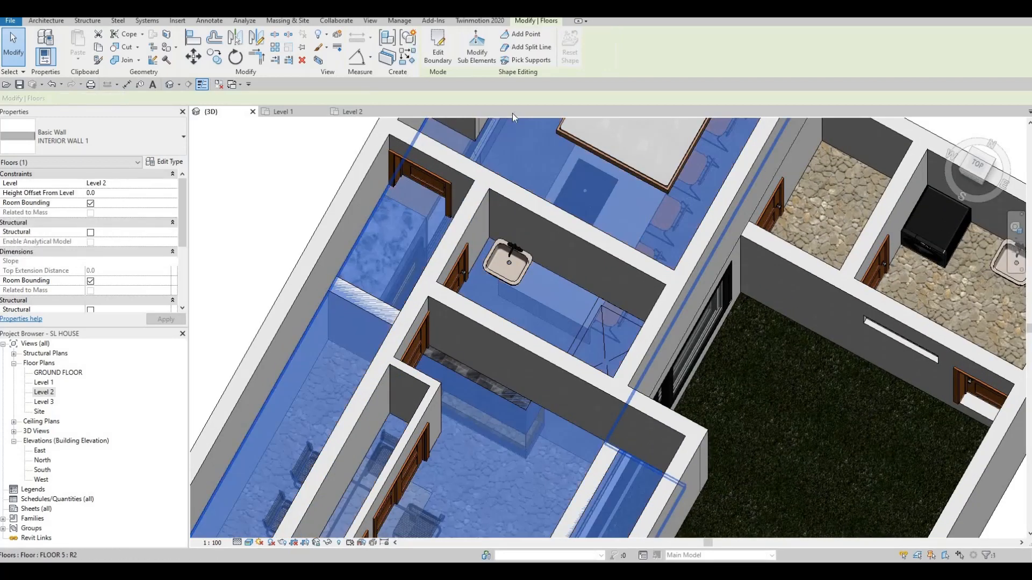
key(Escape)
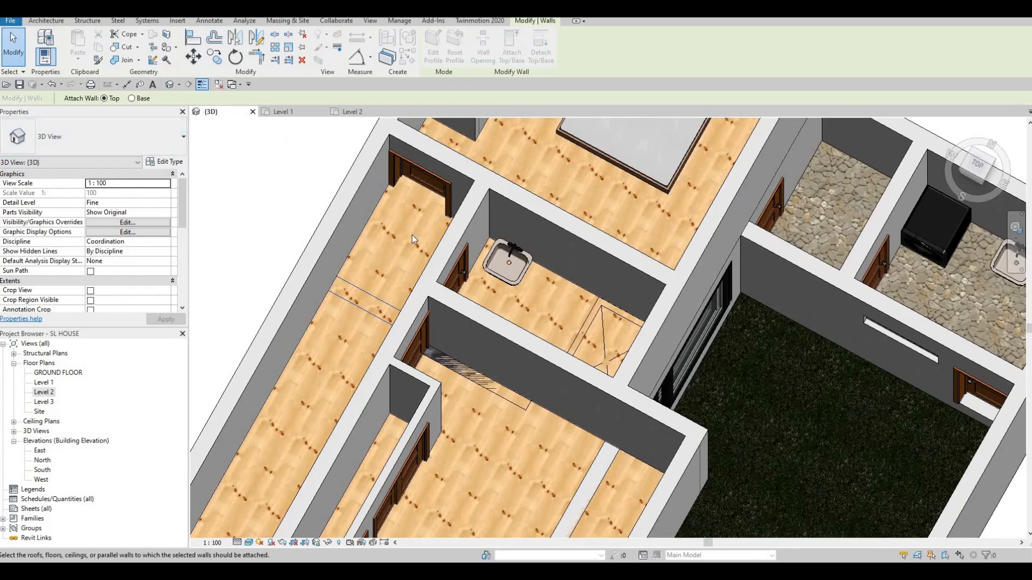
click(475, 396)
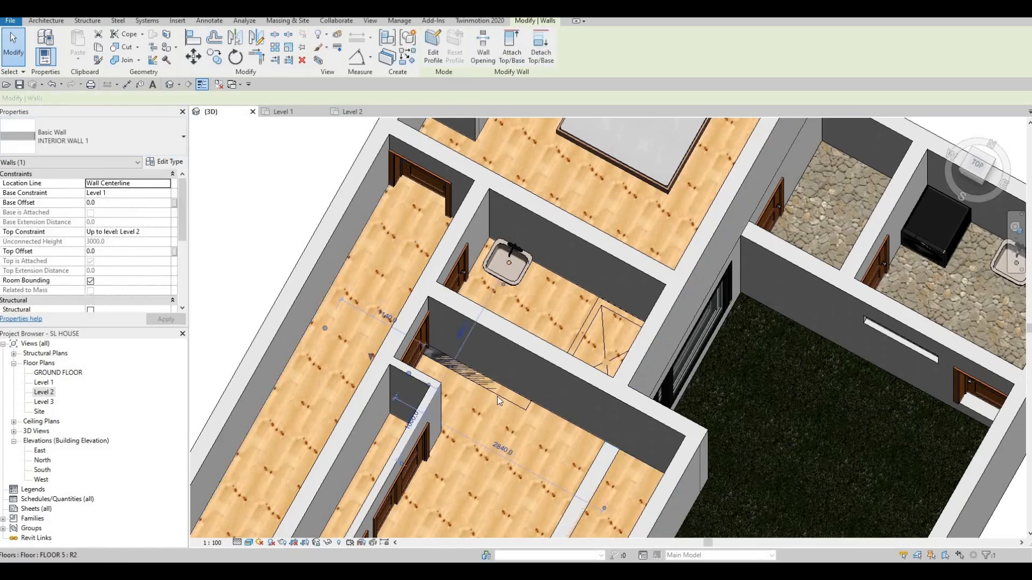
key(Escape)
key(Escape)
Examine the lower-storey EXTERIOR WALL 1 wall between the dining area and the courtyard in 3D
click(459, 424)
shift+middle_drag(460, 425, 398, 225)
key(Escape)
scroll(415, 215, up, 1)
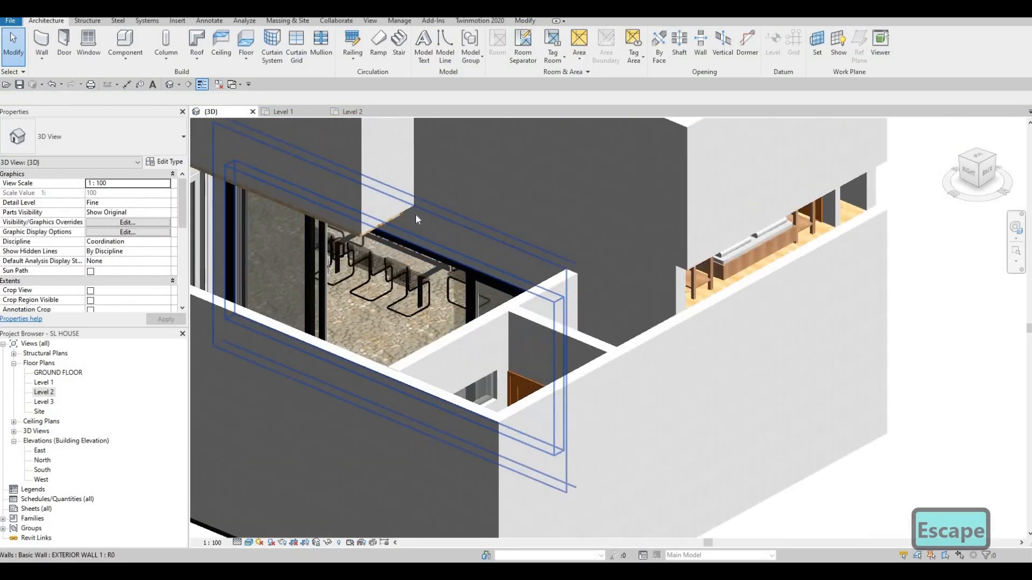
click(389, 231)
shift+middle_drag(466, 340, 404, 352)
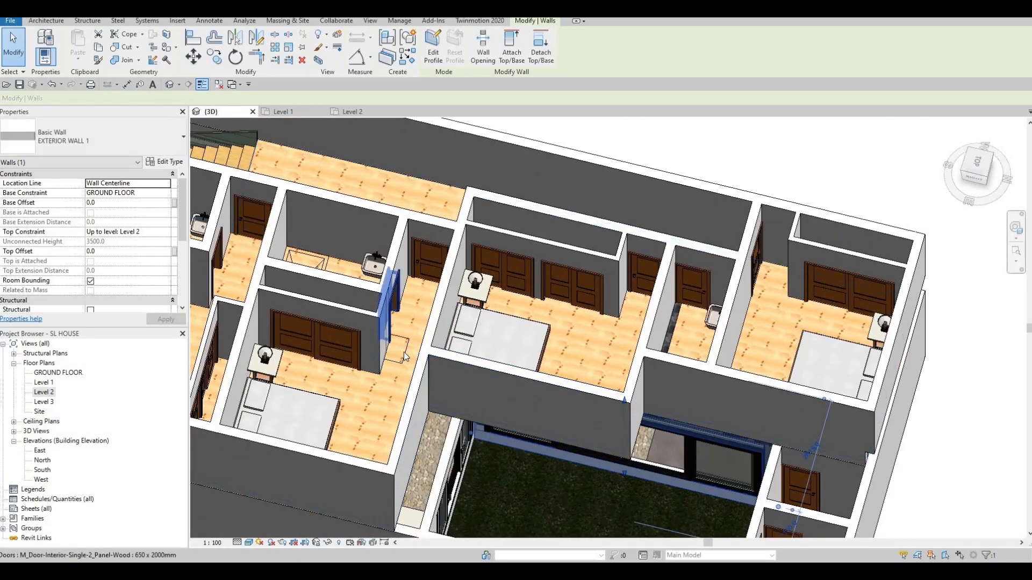
Inspect the generic model between the two seating areas and the adjoining exterior wall in the Level 1 plan
click(44, 383)
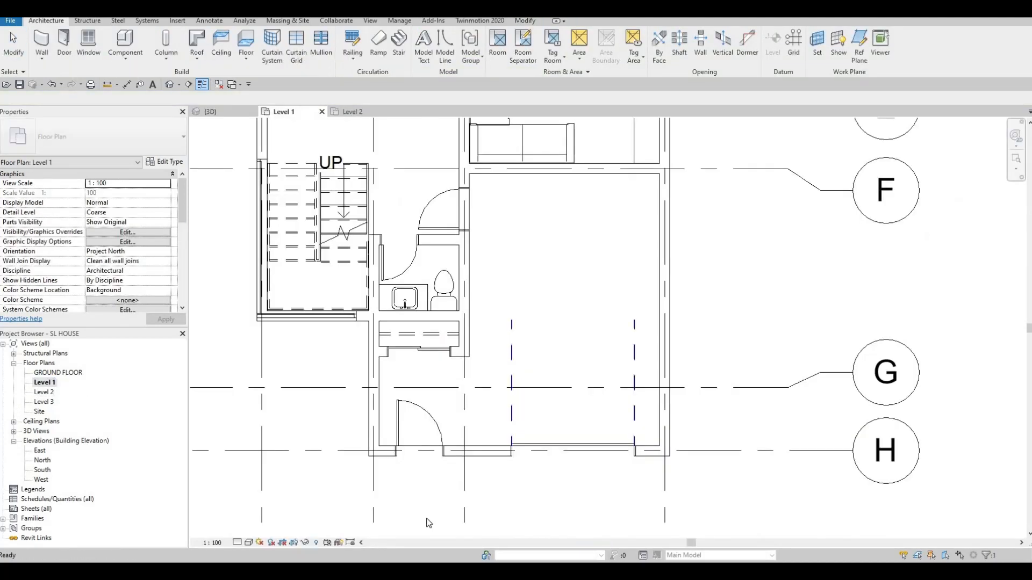
scroll(447, 427, down, 2)
middle_drag(450, 359, 439, 455)
scroll(438, 455, down, 2)
scroll(460, 294, up, 6)
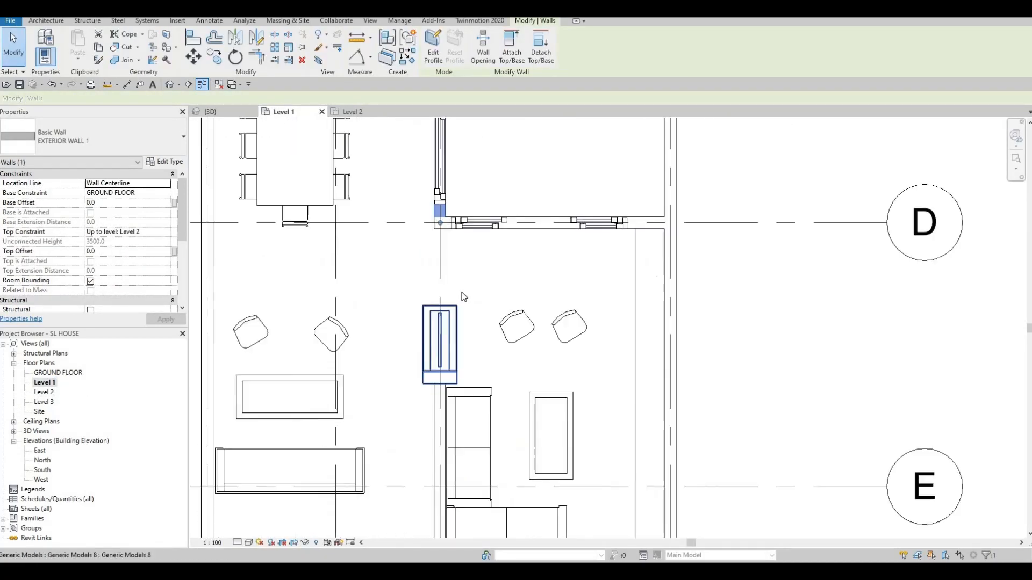
key(Escape)
click(462, 292)
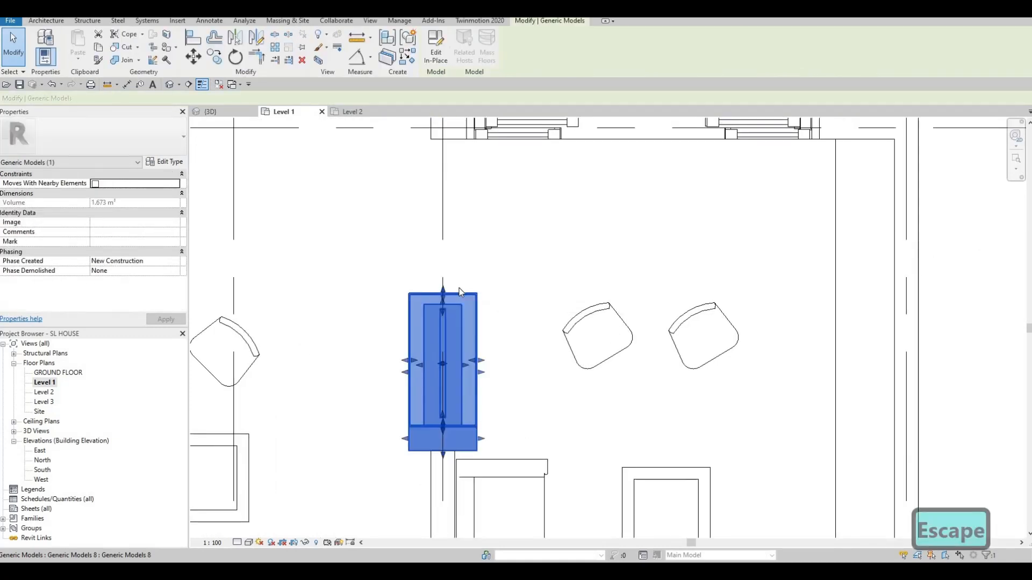
scroll(460, 288, down, 3)
key(Escape)
In 3D, lower the top of the Generic Models 7 element protruding through the bedroom floor until it sits below the floor
click(215, 112)
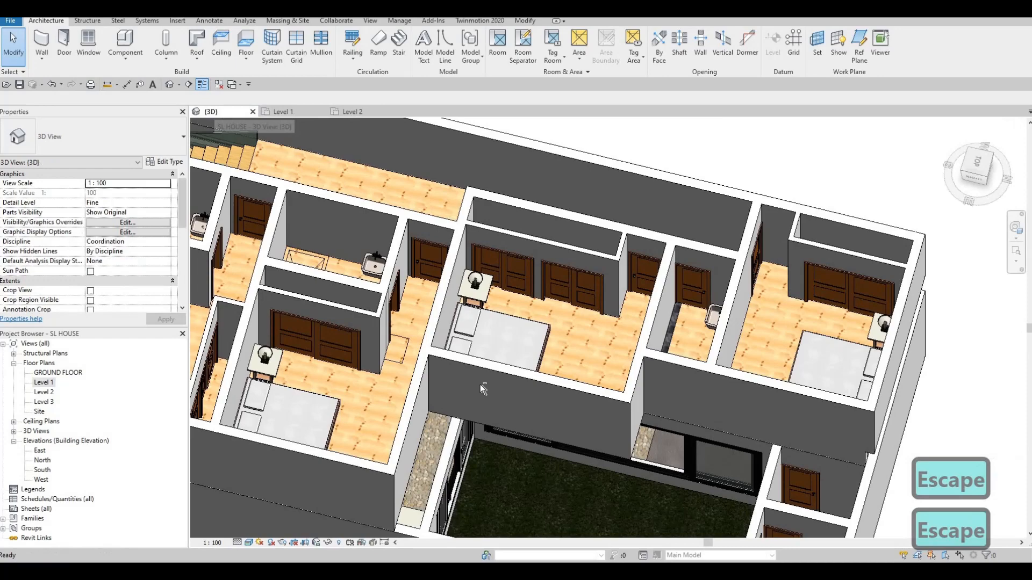
scroll(479, 385, down, 2)
shift+middle_drag(482, 384, 491, 414)
scroll(392, 338, up, 5)
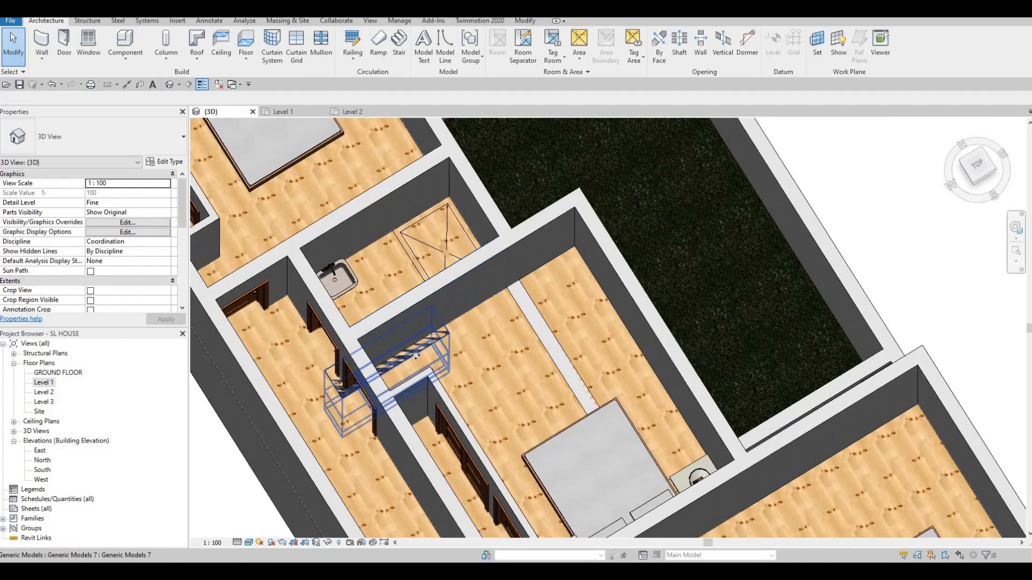
click(381, 383)
scroll(355, 324, up, 6)
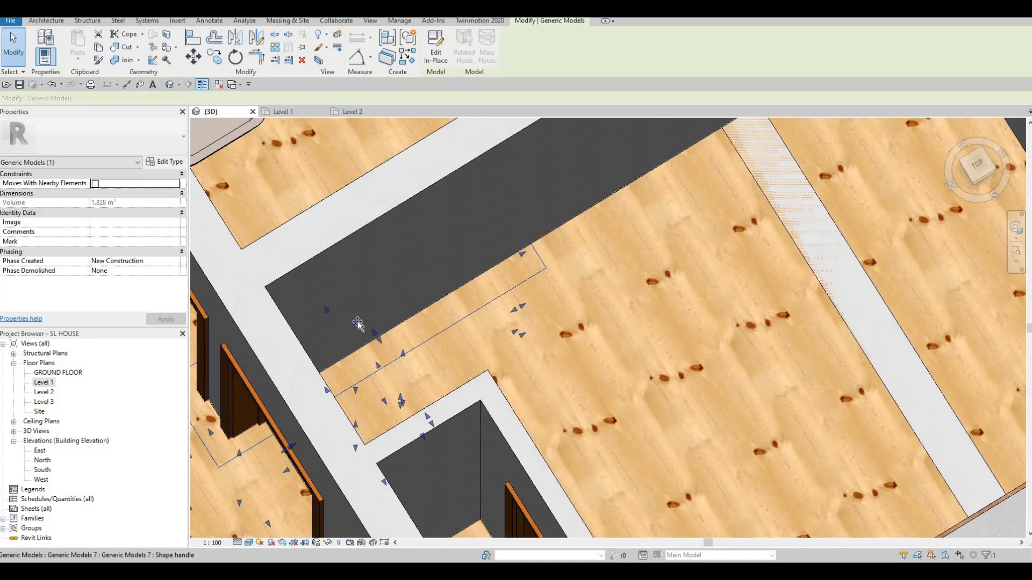
drag(356, 321, 359, 327)
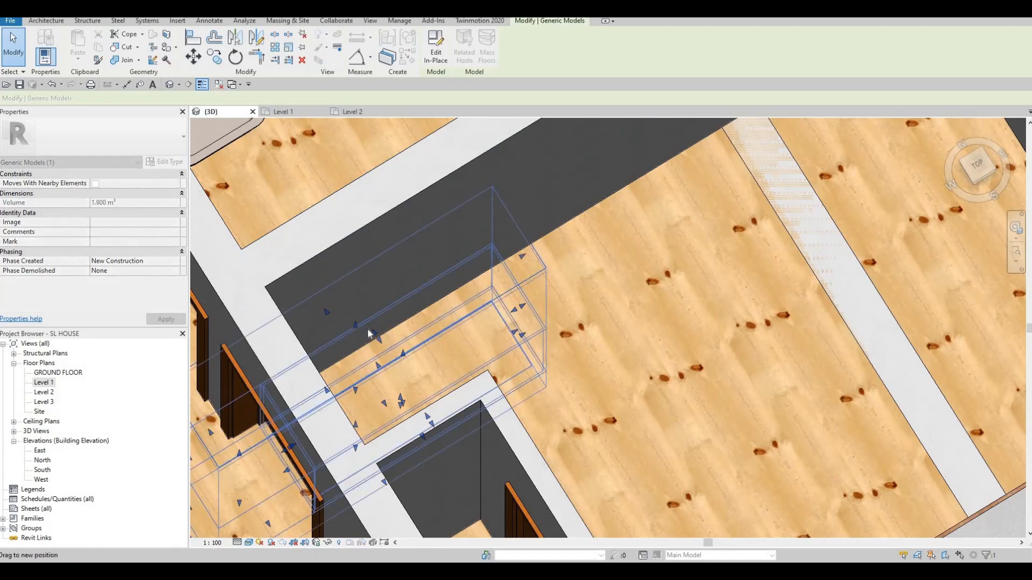
key(Escape)
Lower the top of the Generic Models 8 element protruding through the floor beside the bathroom door until it sits below the floor
scroll(611, 388, down, 3)
middle_drag(618, 446, 411, 333)
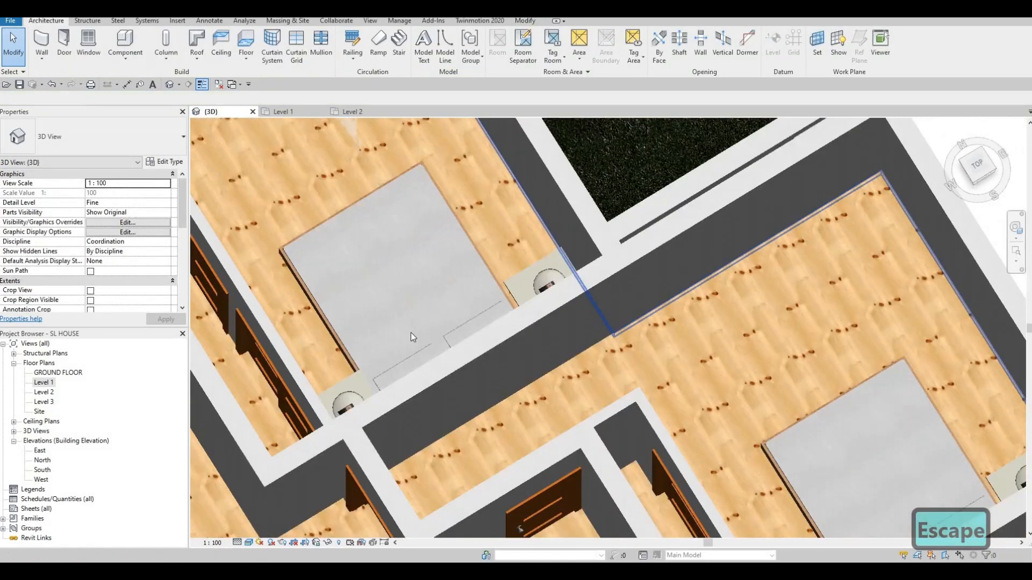
middle_drag(617, 411, 461, 343)
middle_drag(512, 410, 369, 81)
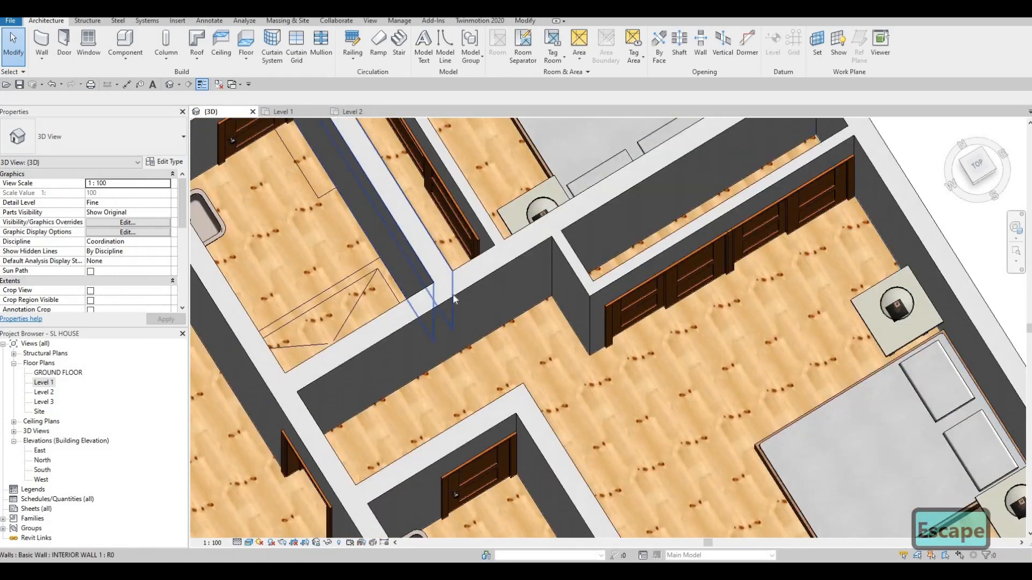
scroll(463, 318, down, 1)
scroll(541, 317, down, 2)
shift+middle_drag(546, 414, 566, 401)
middle_drag(526, 177, 548, 414)
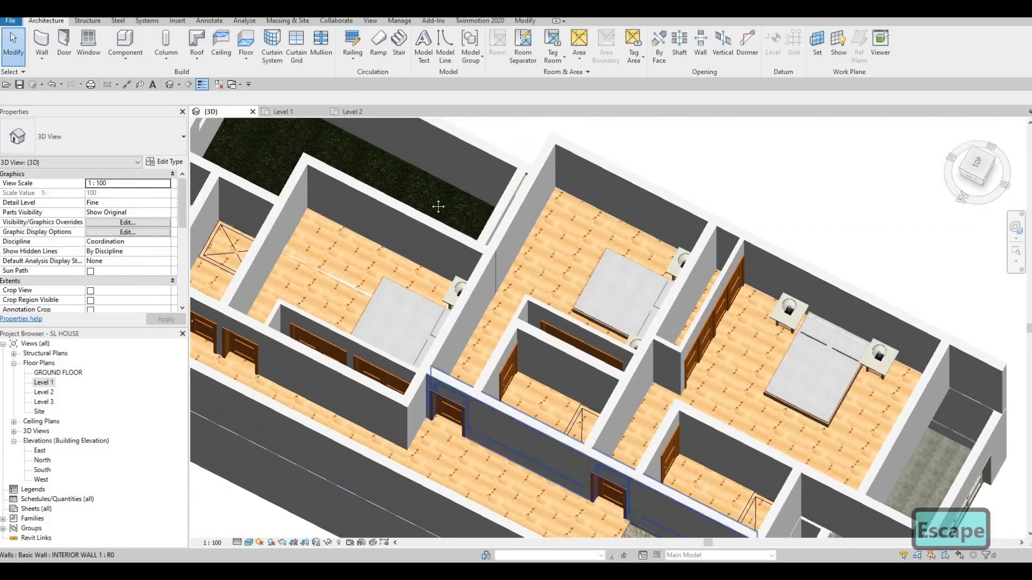
middle_drag(438, 207, 479, 260)
scroll(480, 259, down, 1)
middle_drag(492, 306, 453, 173)
middle_drag(473, 271, 511, 404)
scroll(511, 405, up, 2)
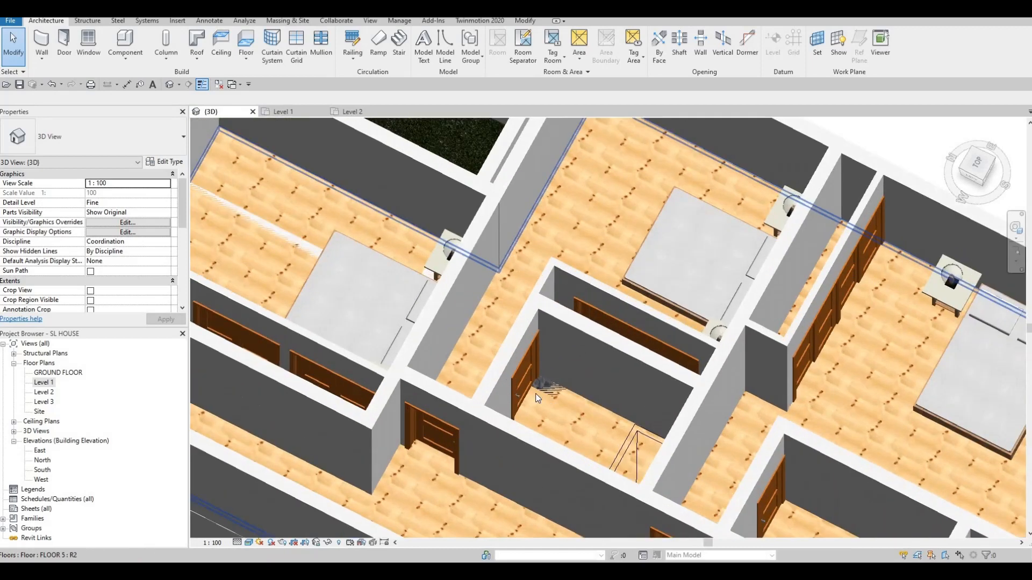
click(544, 347)
scroll(543, 347, up, 5)
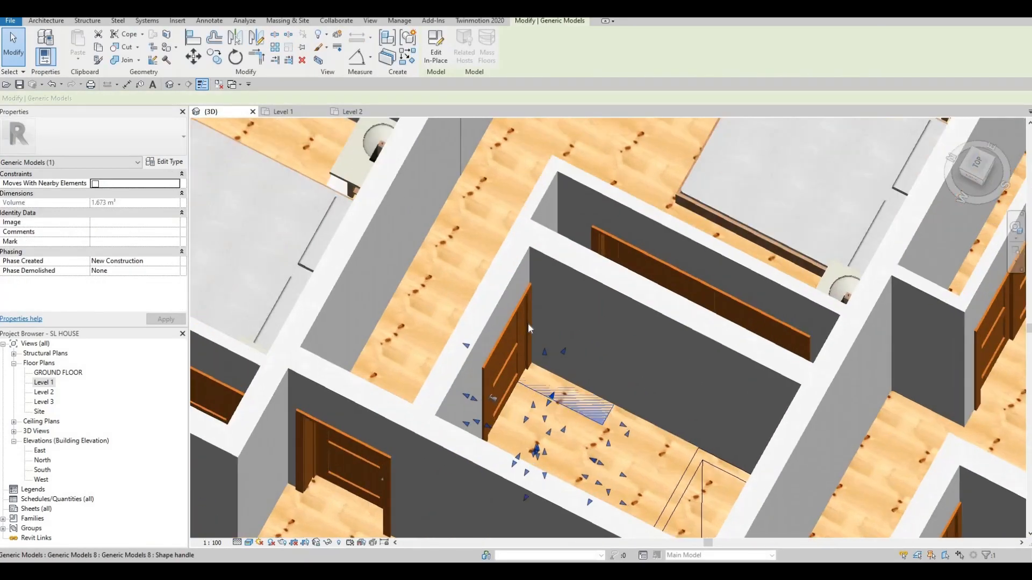
drag(540, 328, 544, 340)
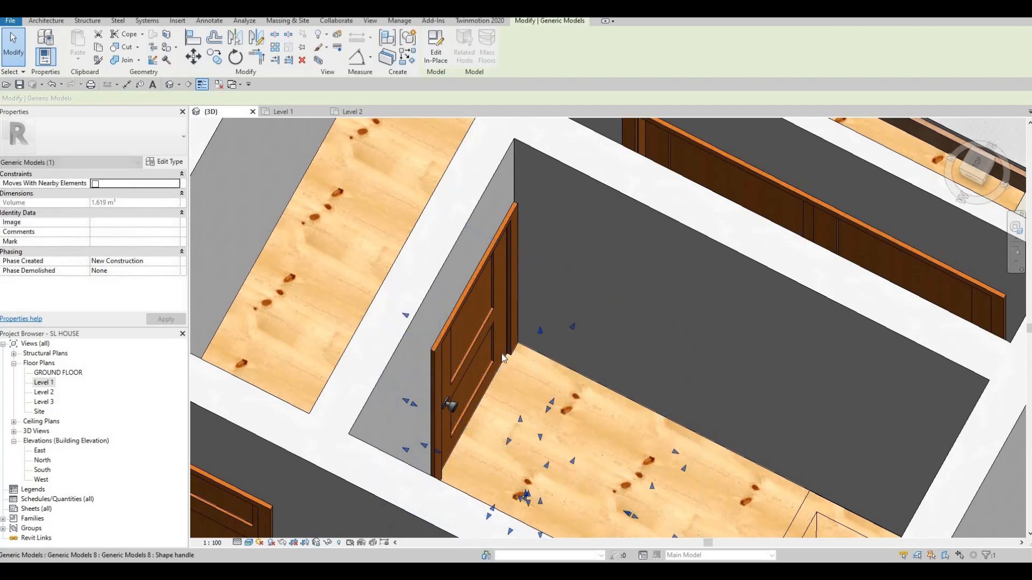
scroll(500, 354, down, 6)
key(Escape)
scroll(515, 368, down, 2)
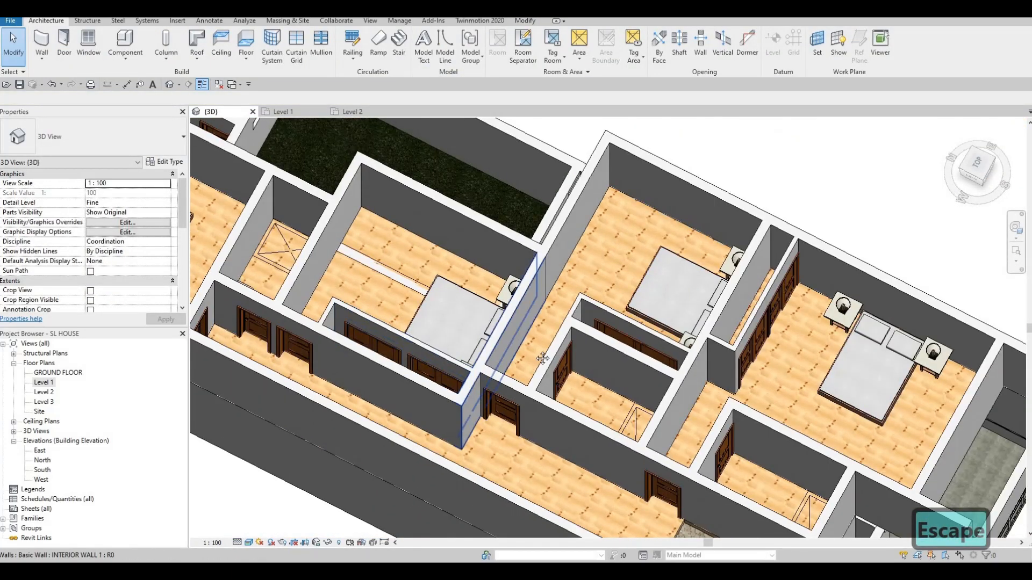
Try to attach the top of the lower courtyard-side EXTERIOR WALL 1 wall to the FLOOR 5 floor, and undo the attachment
middle_drag(541, 357, 583, 365)
scroll(430, 269, down, 2)
middle_drag(430, 269, 683, 285)
shift+middle_drag(391, 265, 678, 236)
click(641, 290)
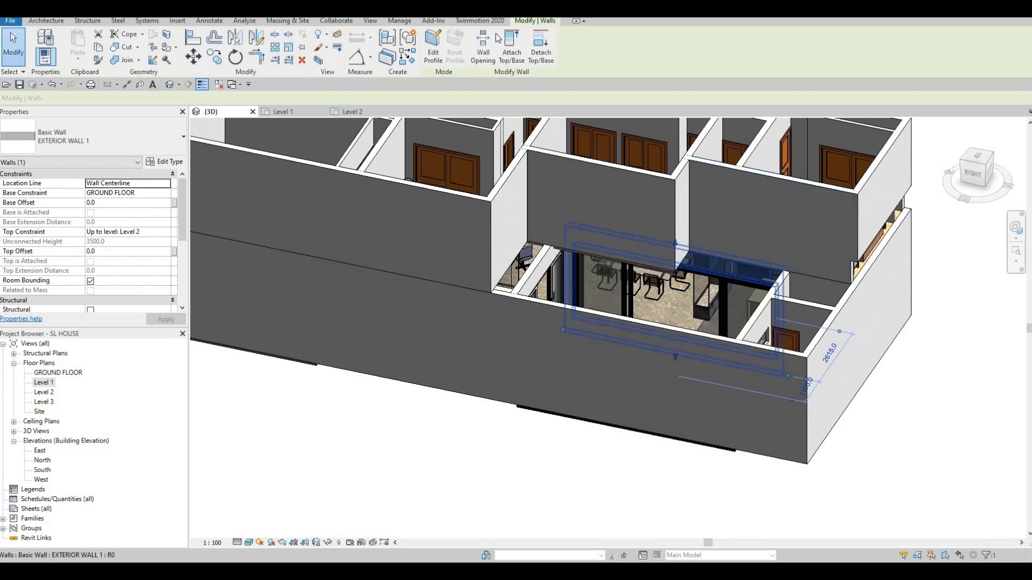
click(512, 49)
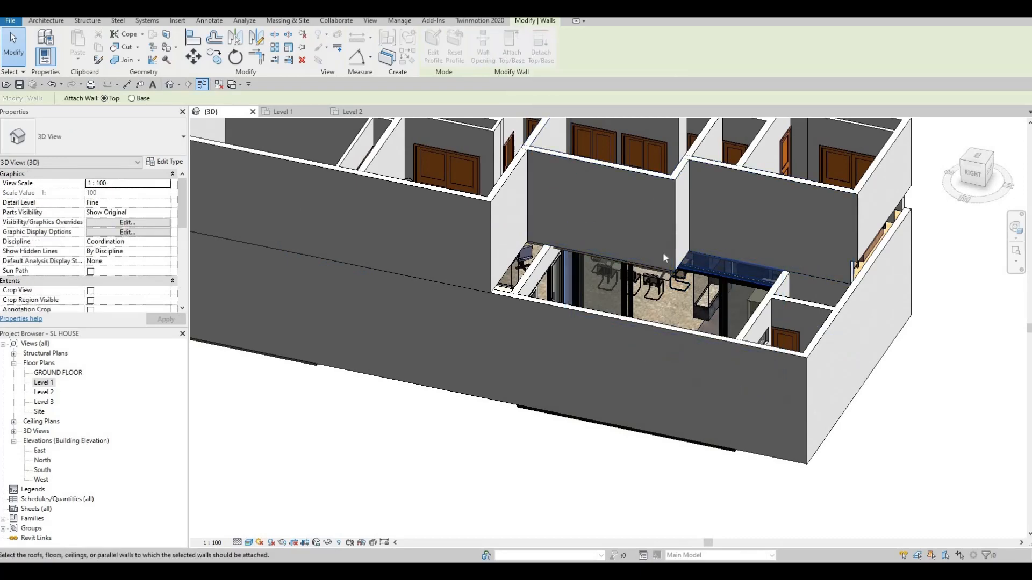
shift+middle_drag(665, 258, 746, 148)
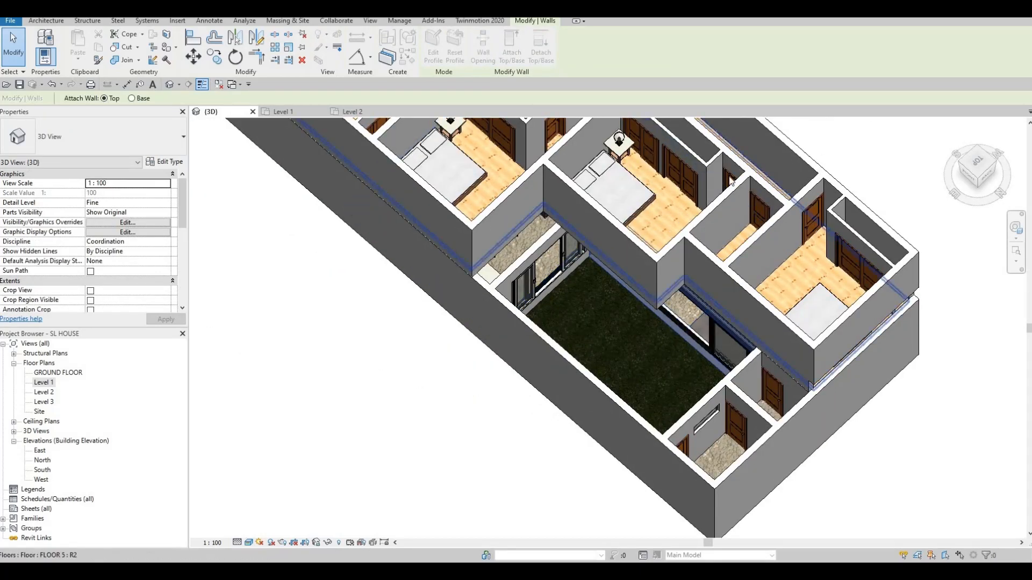
shift+middle_drag(743, 247, 680, 249)
scroll(679, 249, up, 5)
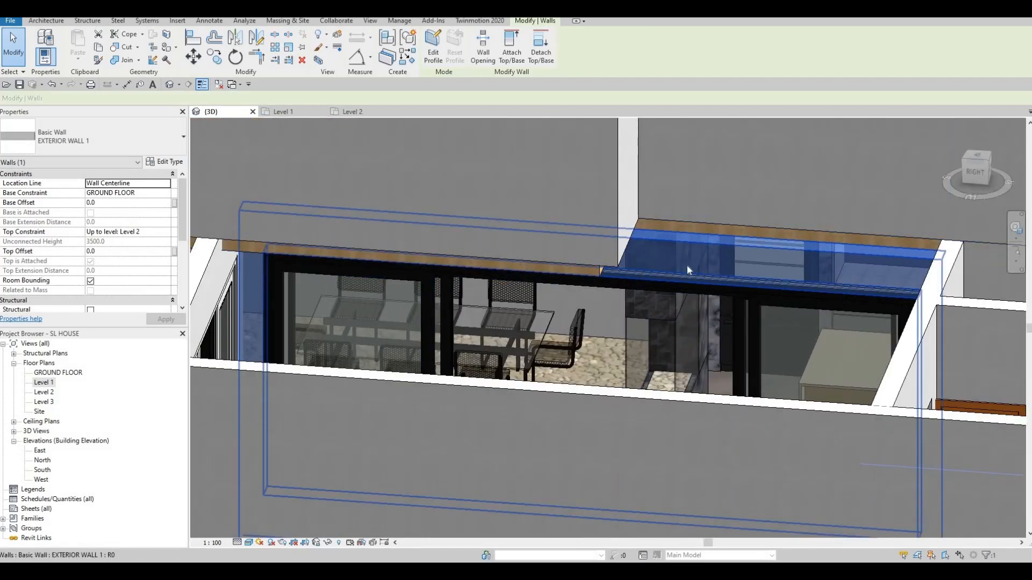
key(ctrl+z)
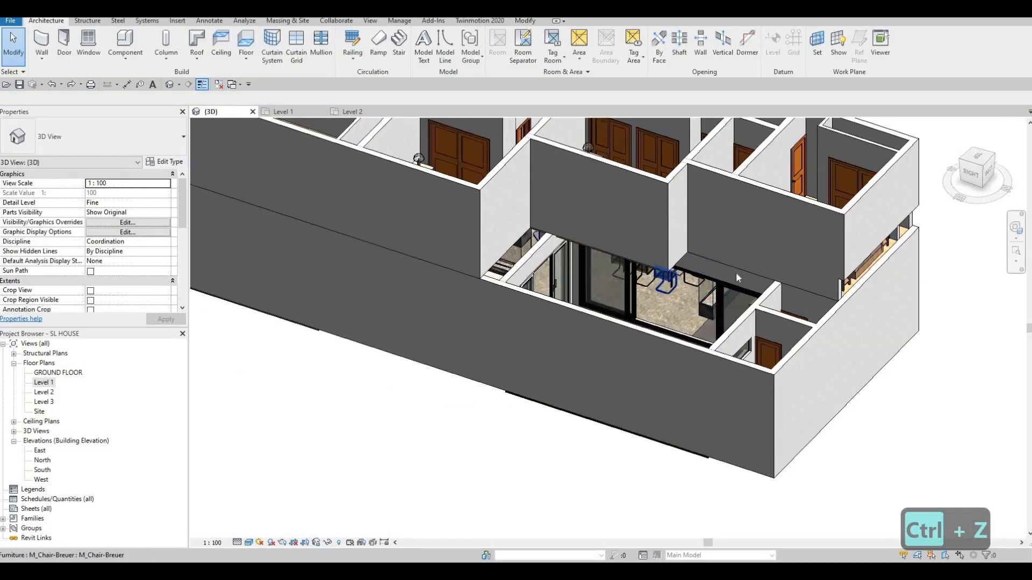
Edit the courtyard-side EXTERIOR WALL 1 profile, drawing a horizontal line below its top edge from the upper-storey wall corner to the profile's far side edge
click(720, 276)
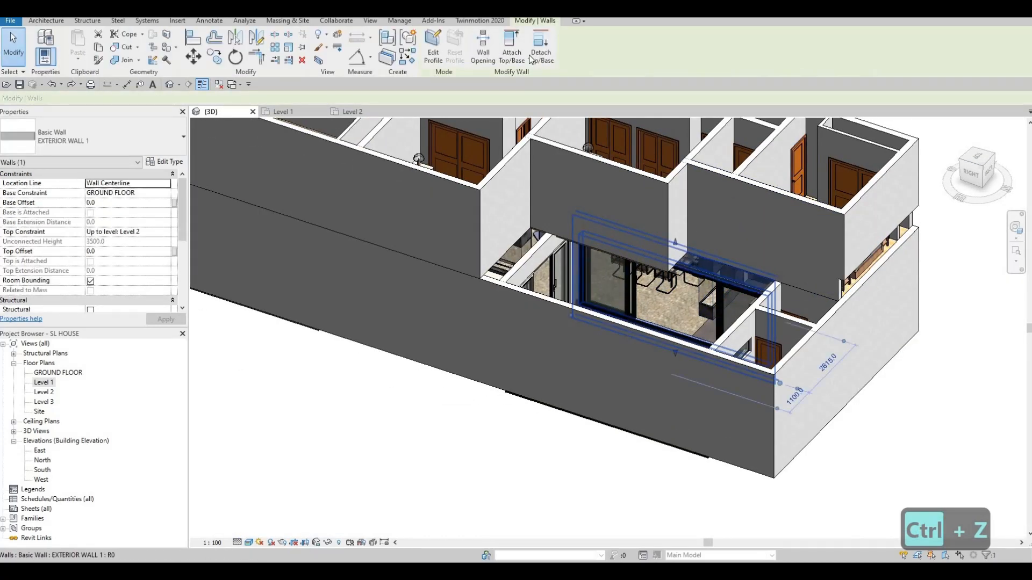
click(433, 48)
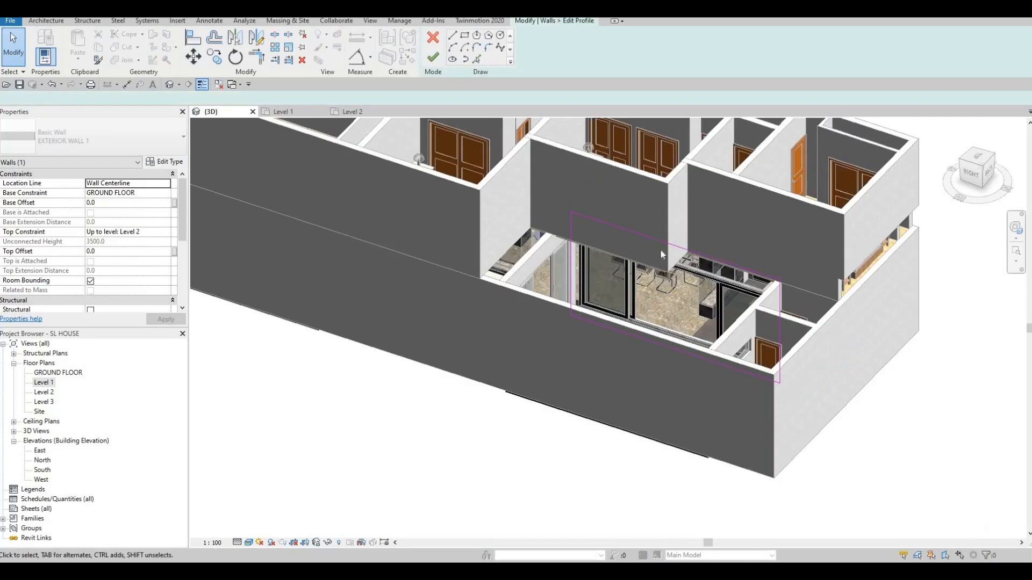
scroll(742, 233, up, 5)
mouse_move(770, 177)
shift+middle_down()
mouse_move(736, 198)
mouse_move(588, 131)
shift+middle_up()
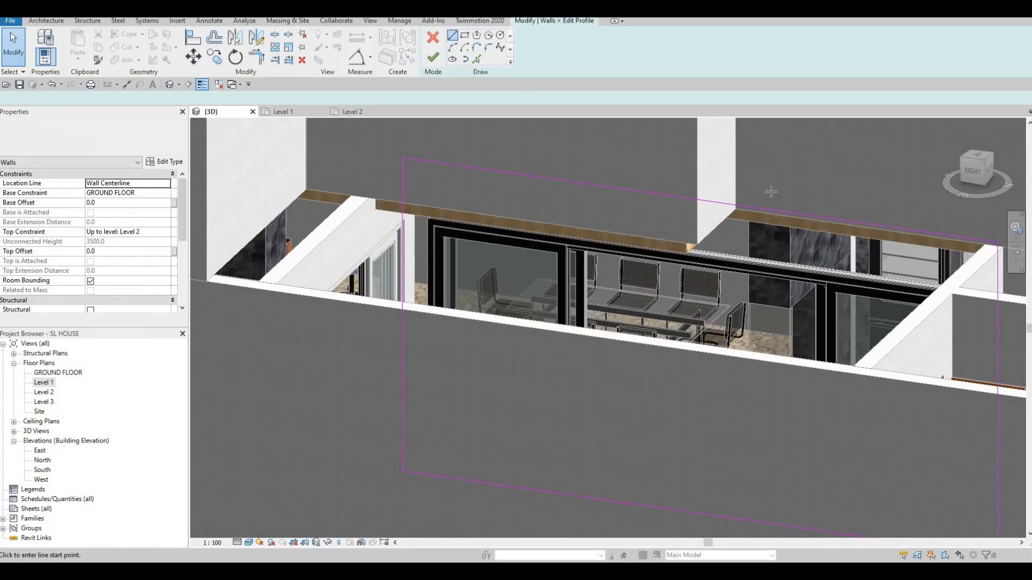
scroll(769, 189, up, 5)
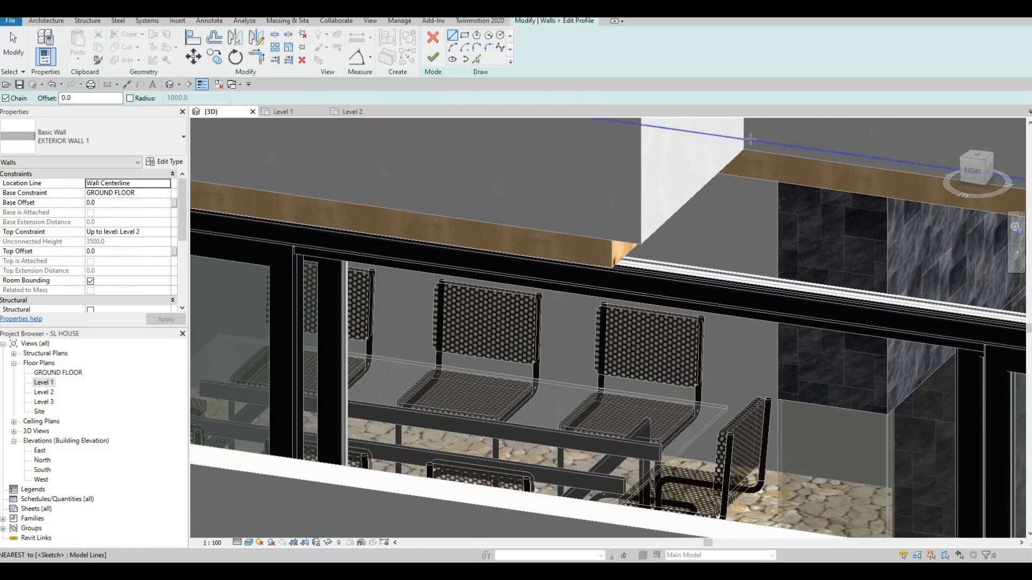
click(759, 169)
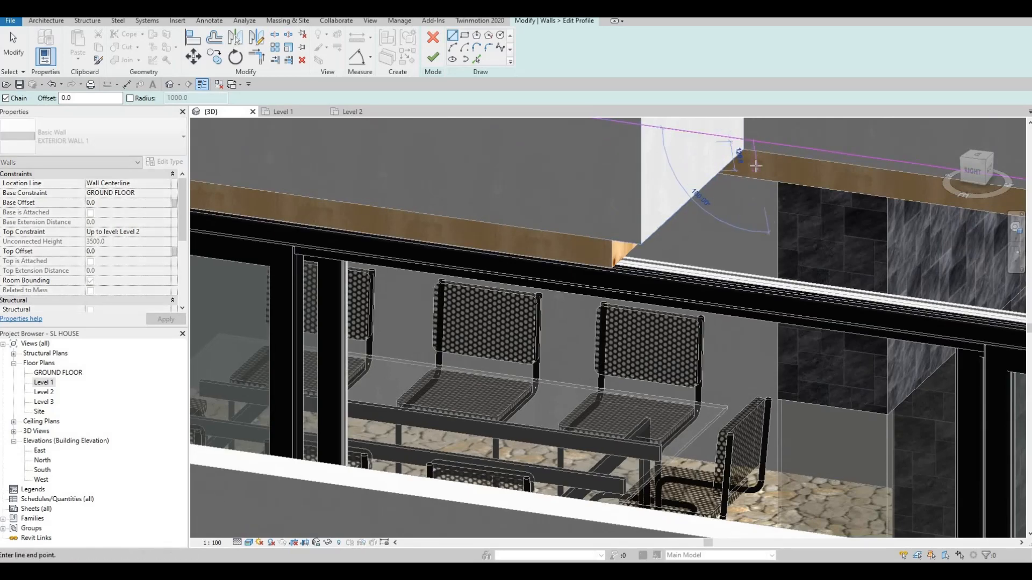
middle_drag(500, 226, 737, 247)
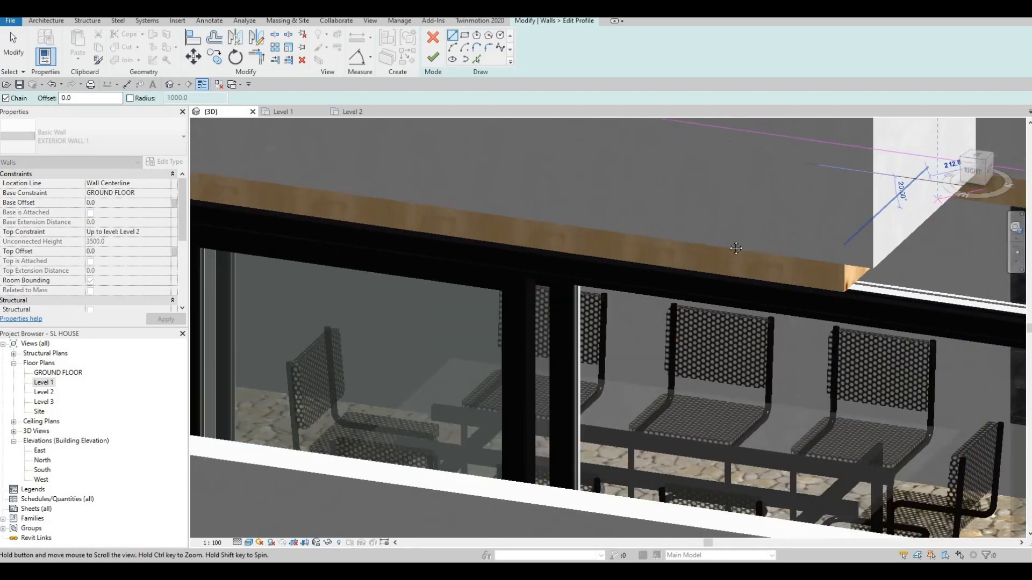
scroll(737, 247, down, 3)
middle_drag(469, 145, 557, 188)
scroll(622, 163, up, 1)
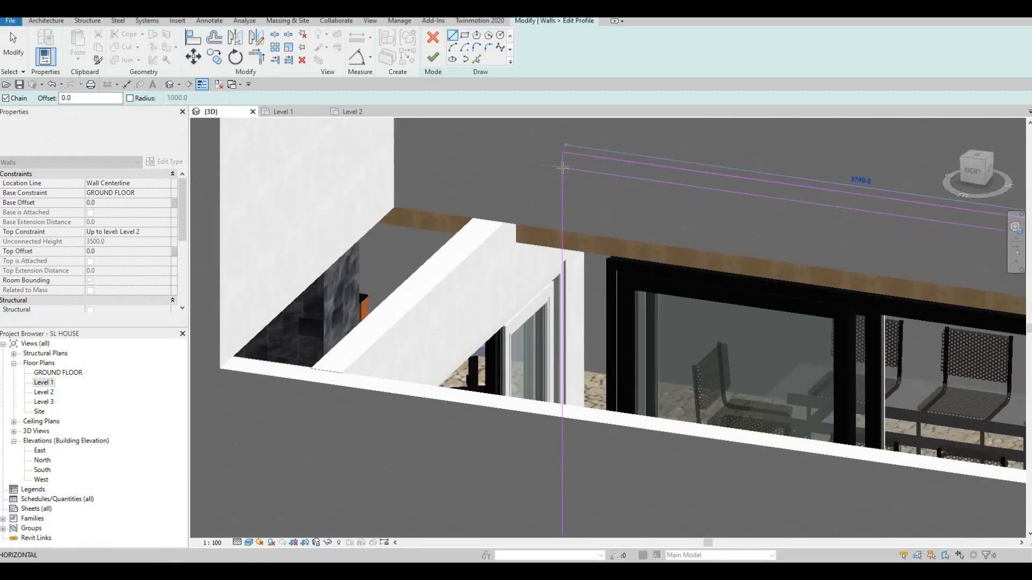
click(577, 167)
scroll(569, 202, down, 1)
key(Escape)
key(Escape)
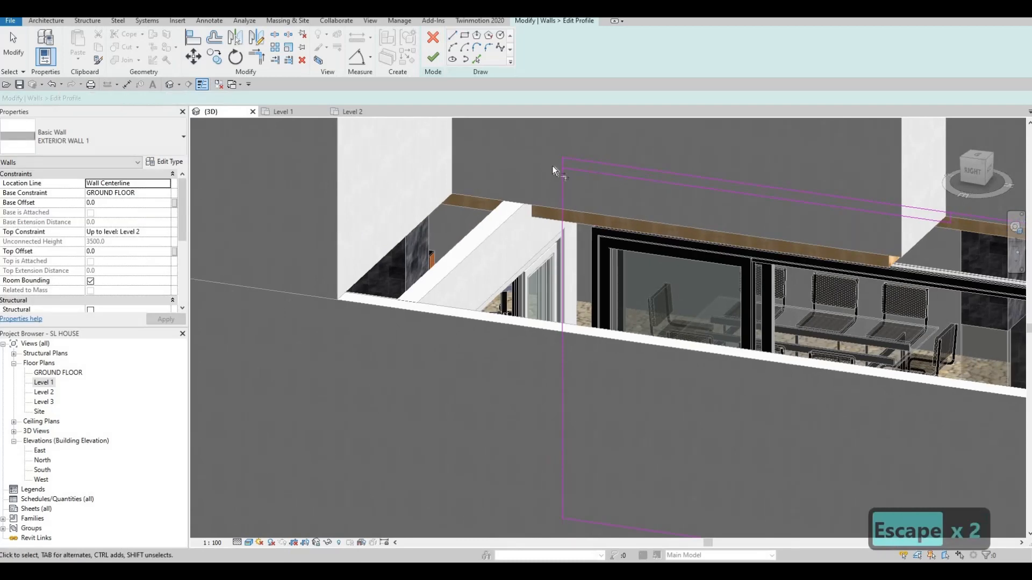
Trim the courtyard-side EXTERIOR WALL 1 profile's side edge and old top line to the new lower line, and finish the profile edit
key(t)
key(r)
click(566, 169)
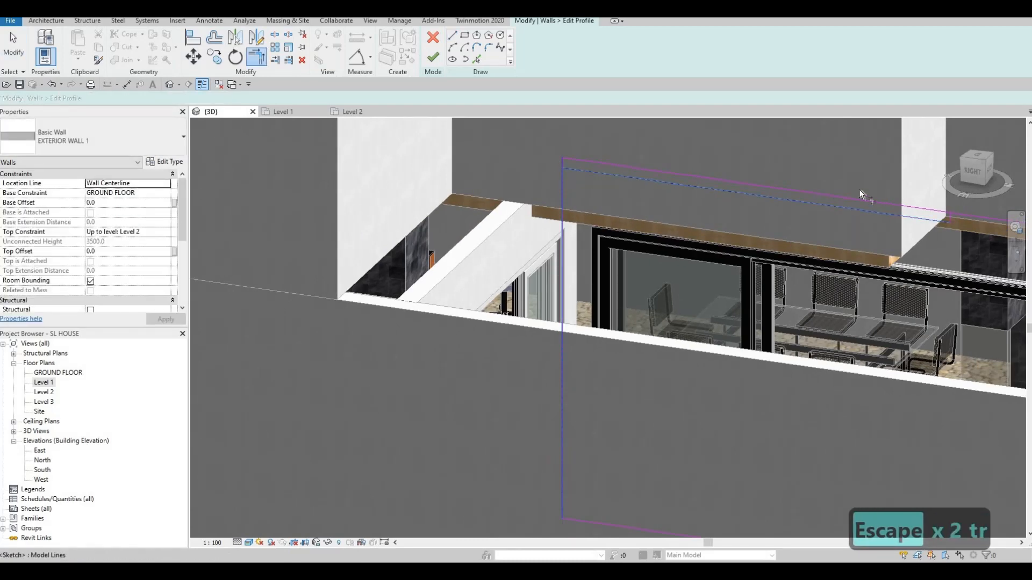
scroll(945, 220, up, 2)
click(952, 214)
click(961, 210)
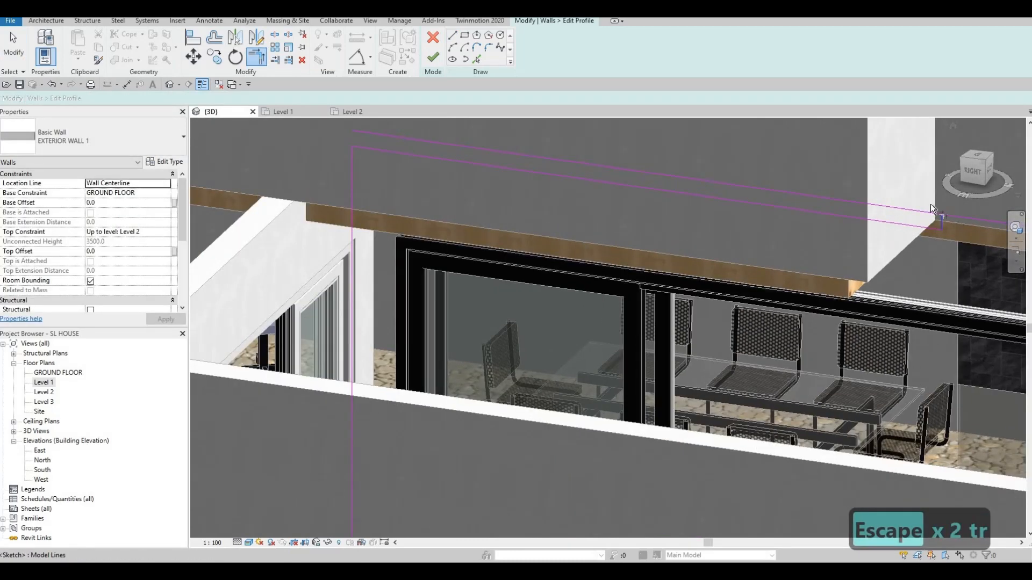
scroll(824, 197, down, 3)
click(433, 56)
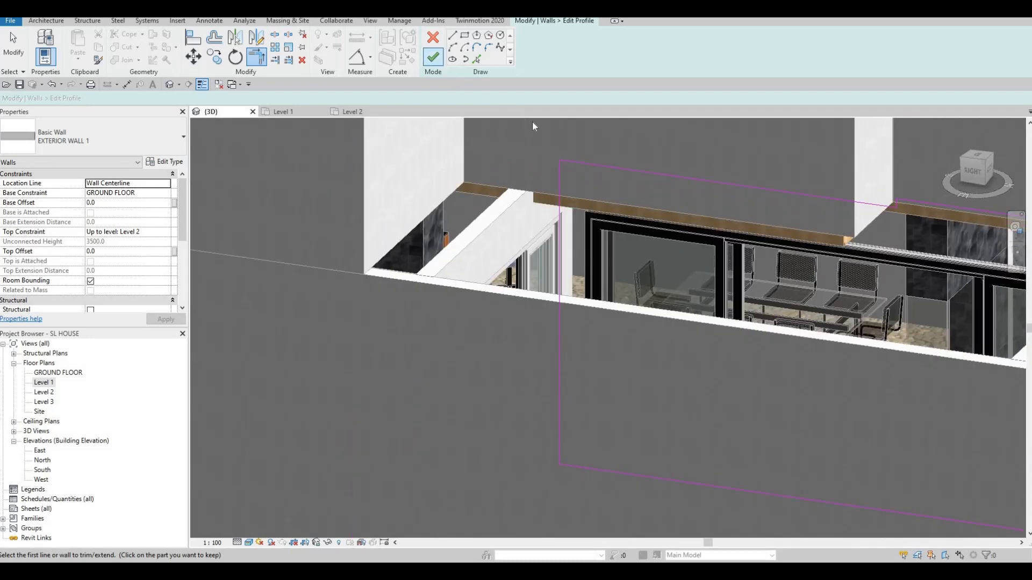
key(Escape)
key(Escape)
Lower the top of the lower courtyard-side EXTERIOR WALL 1 wall beside the upper-storey wall corner until it sits below the FLOOR 5 edge
scroll(818, 144, down, 2)
scroll(705, 189, up, 5)
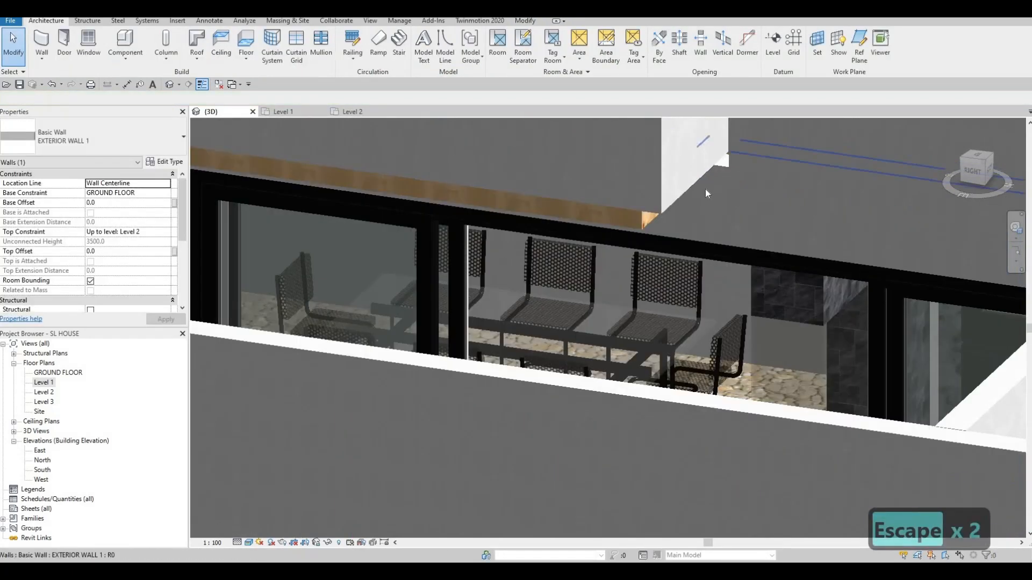
click(707, 185)
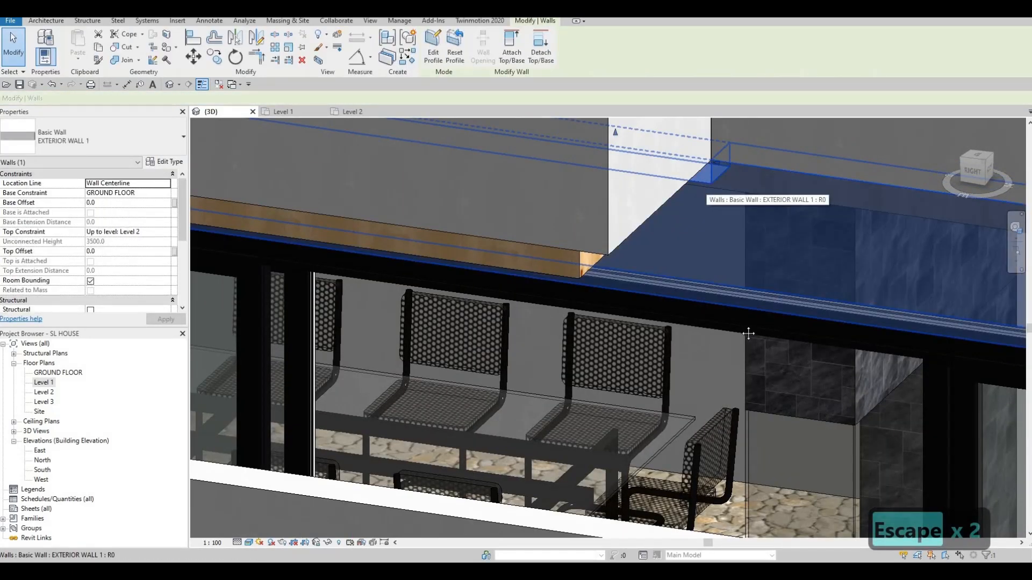
middle_drag(591, 119, 893, 297)
scroll(889, 293, up, 3)
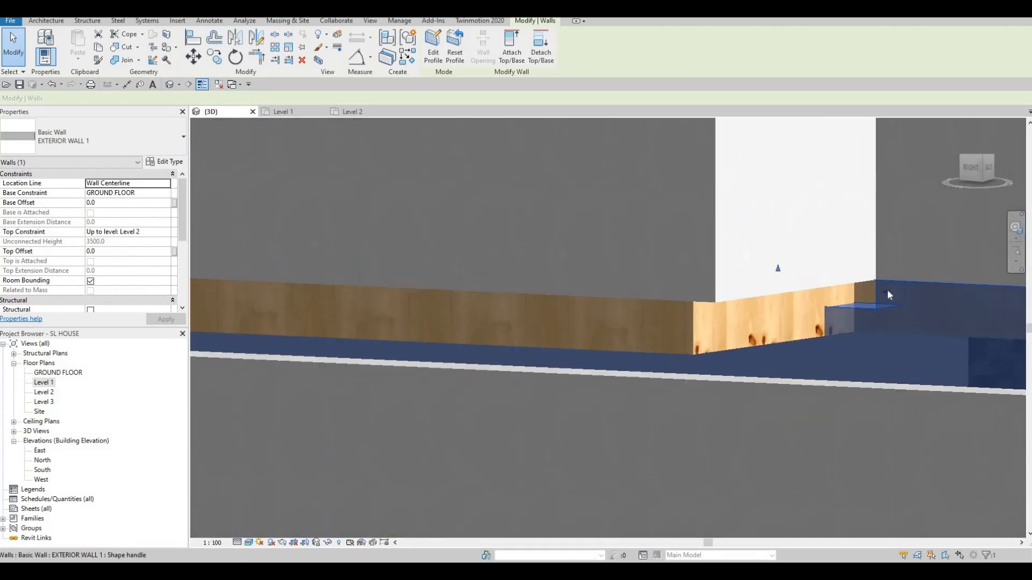
drag(876, 293, 822, 375)
key(Escape)
key(Escape)
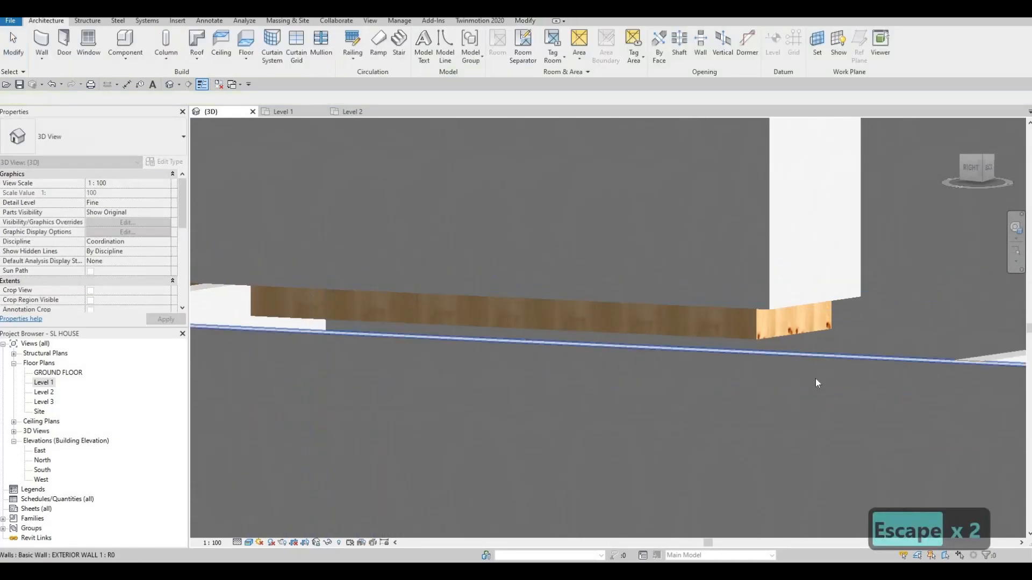
Examine the upper storey from several sides in 3D and compare it with the Level 1 floor plan
shift+middle_drag(650, 341, 855, 231)
key(Escape)
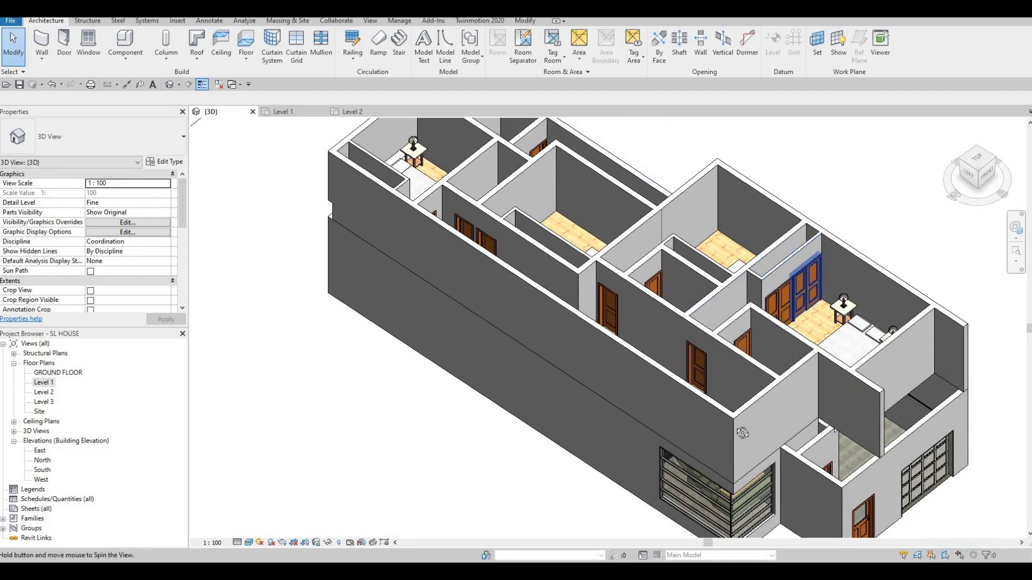
shift+middle_drag(742, 430, 323, 366)
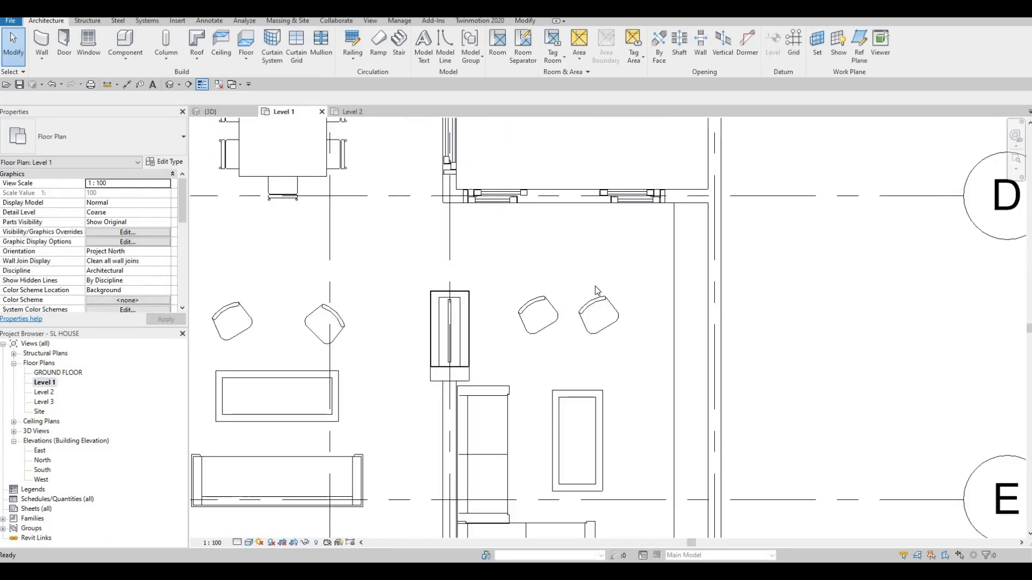
middle_drag(551, 346, 563, 226)
scroll(563, 231, down, 3)
scroll(566, 321, down, 5)
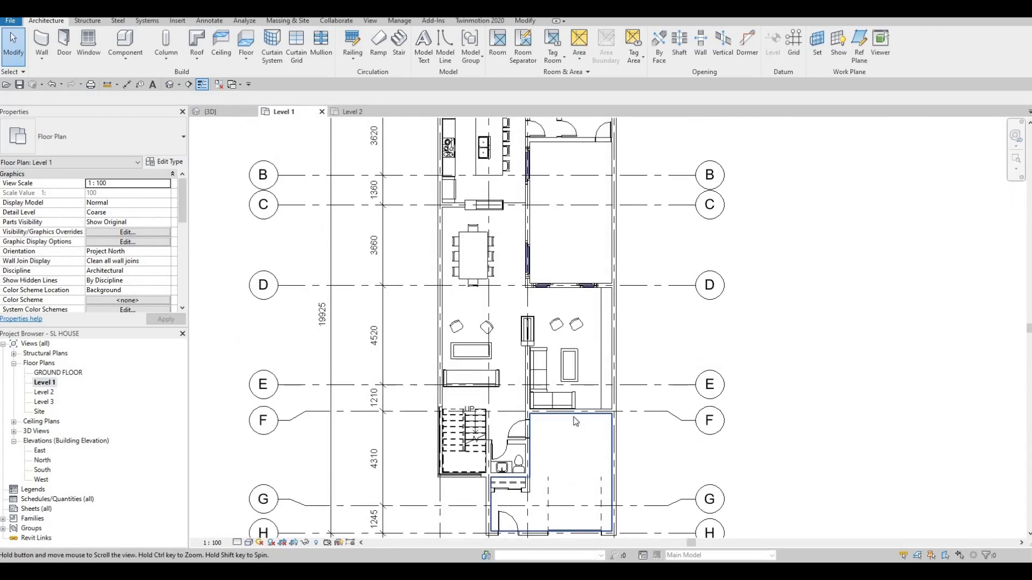
key(F1)
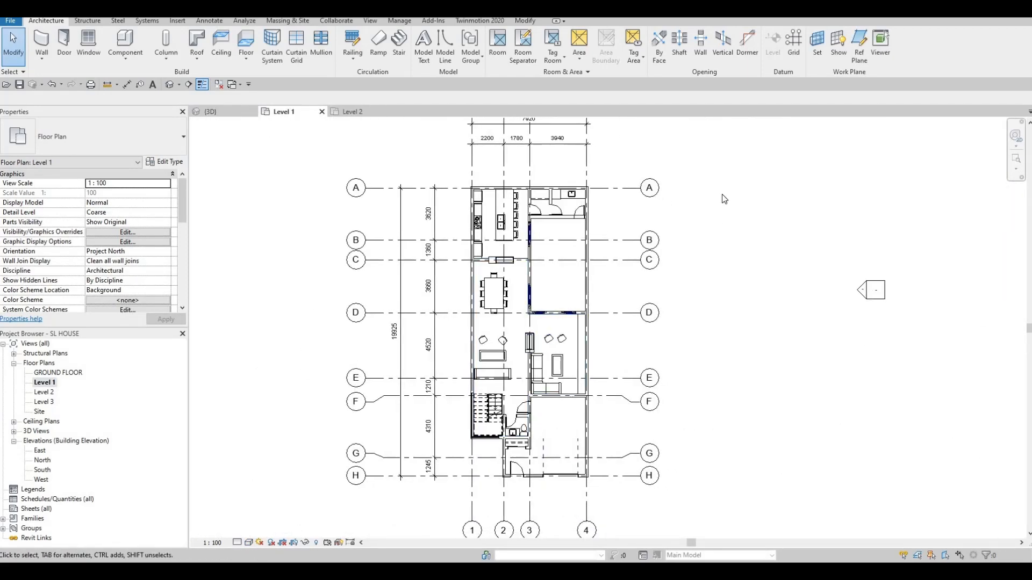
click(237, 113)
Start the Paint tool for the stair opening in 3D, search the materials for GY and choose Gypsum Wall Board
scroll(492, 386, up, 2)
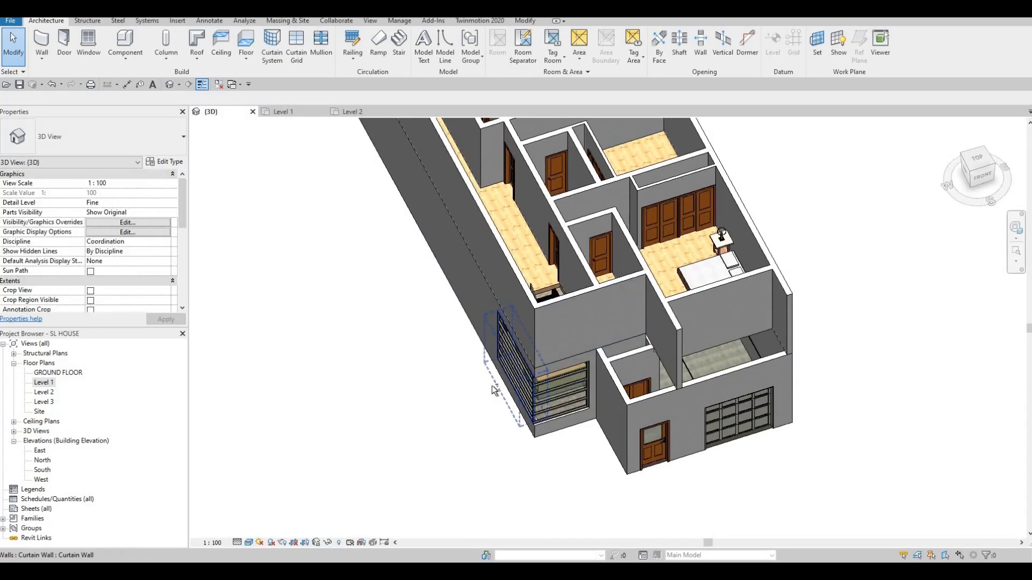
scroll(570, 446, up, 5)
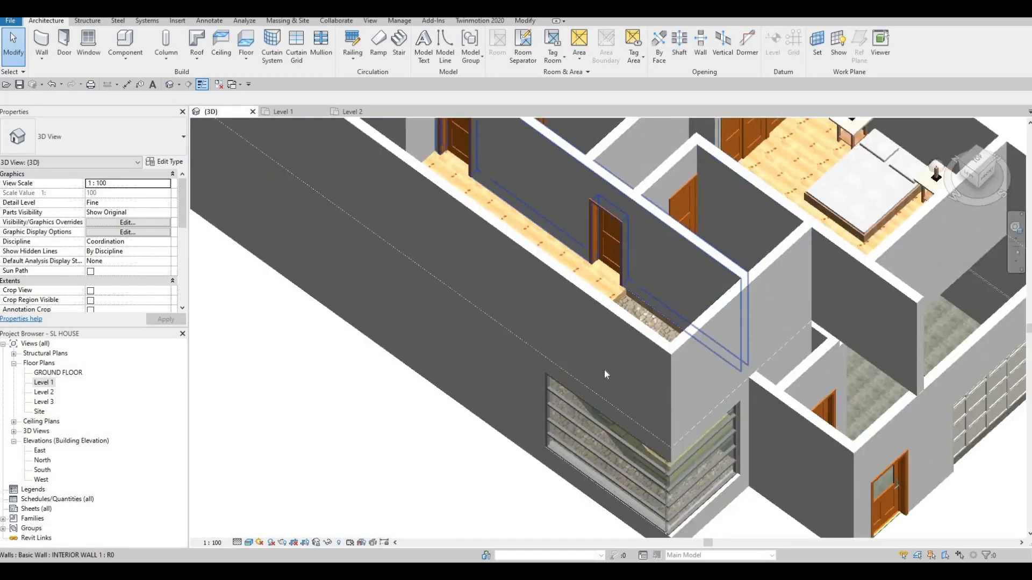
scroll(511, 294, up, 2)
scroll(536, 307, down, 1)
scroll(537, 310, up, 2)
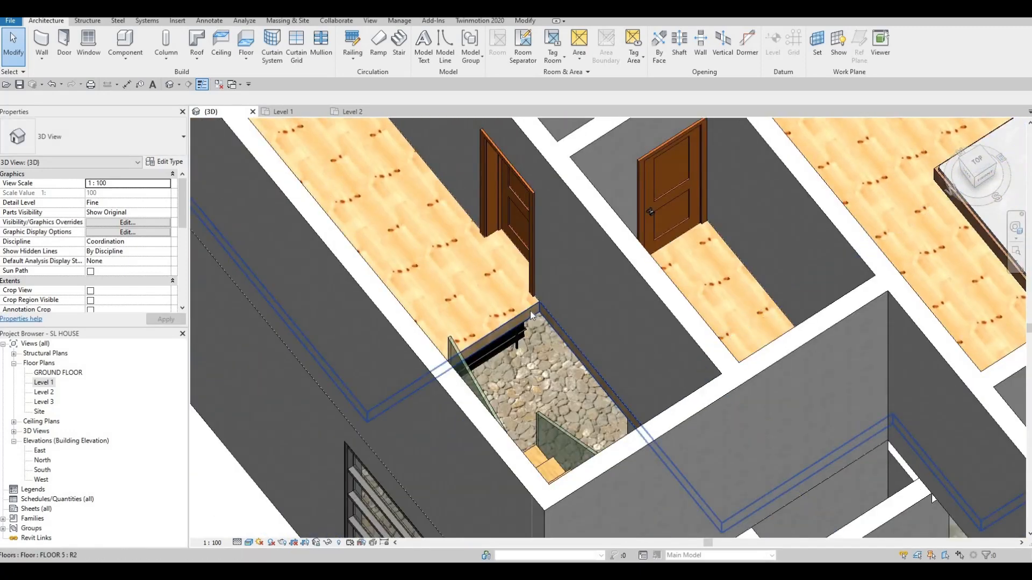
click(525, 21)
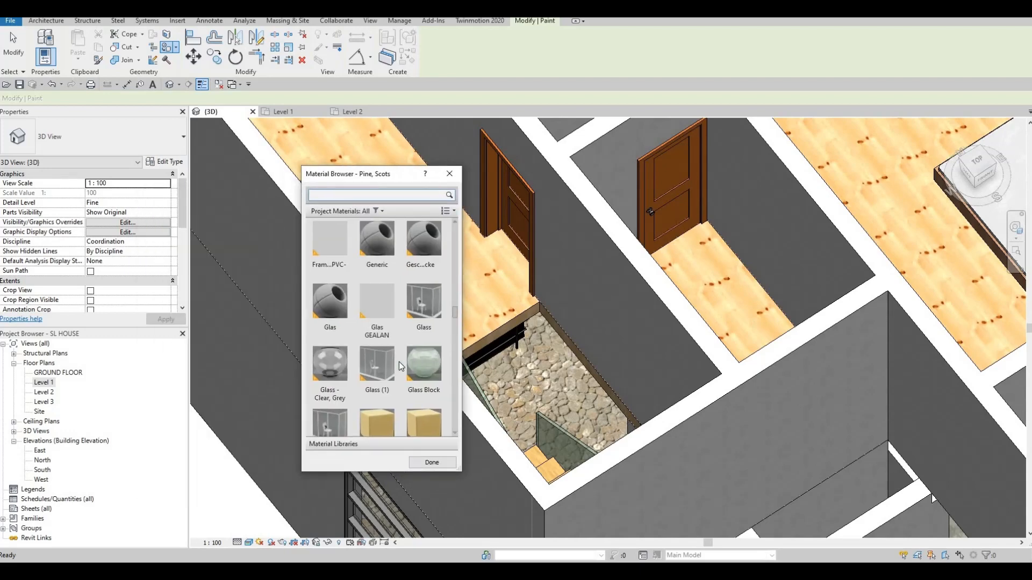
scroll(383, 299, up, 5)
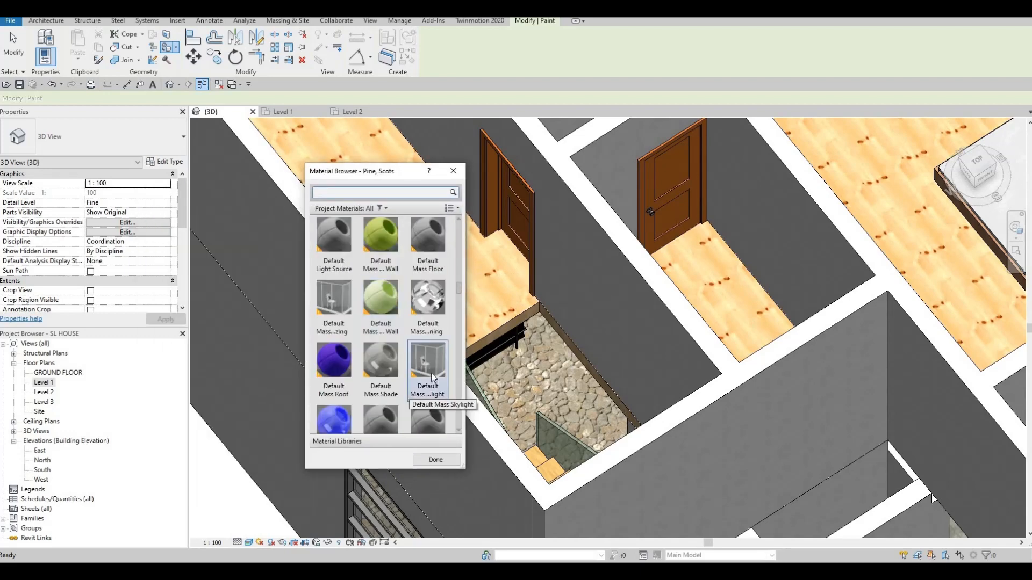
scroll(421, 351, up, 3)
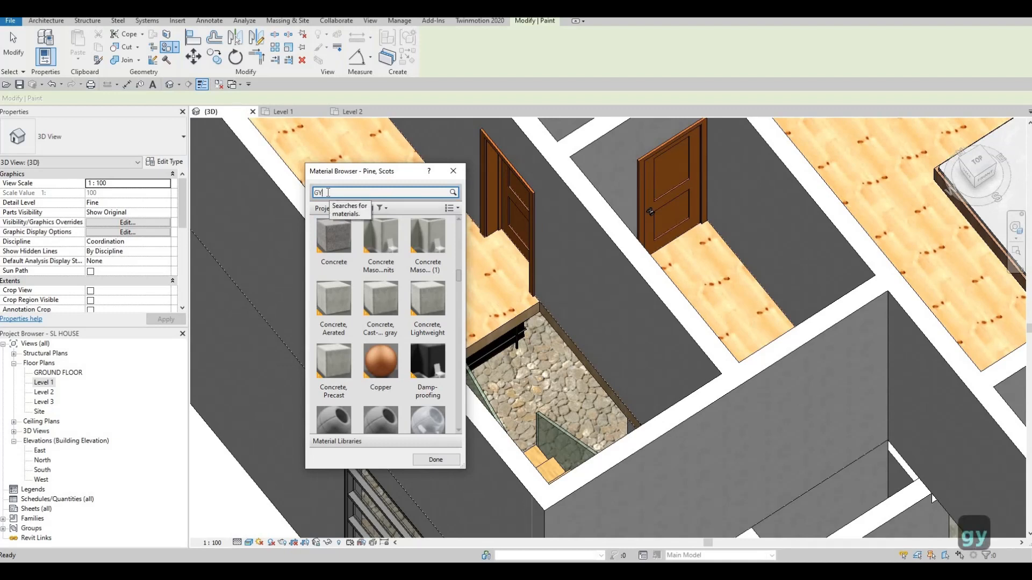
click(379, 240)
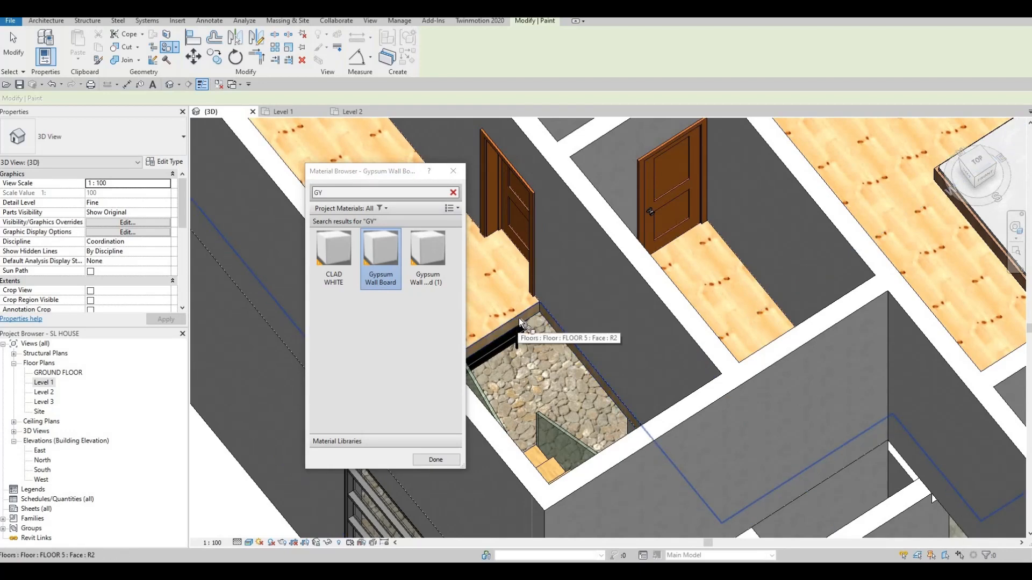
Paint the FLOOR 5 edge face along the long side of the stair opening with Gypsum Wall Board
scroll(518, 318, up, 3)
key(Caps_Lock)
key(Caps_Lock)
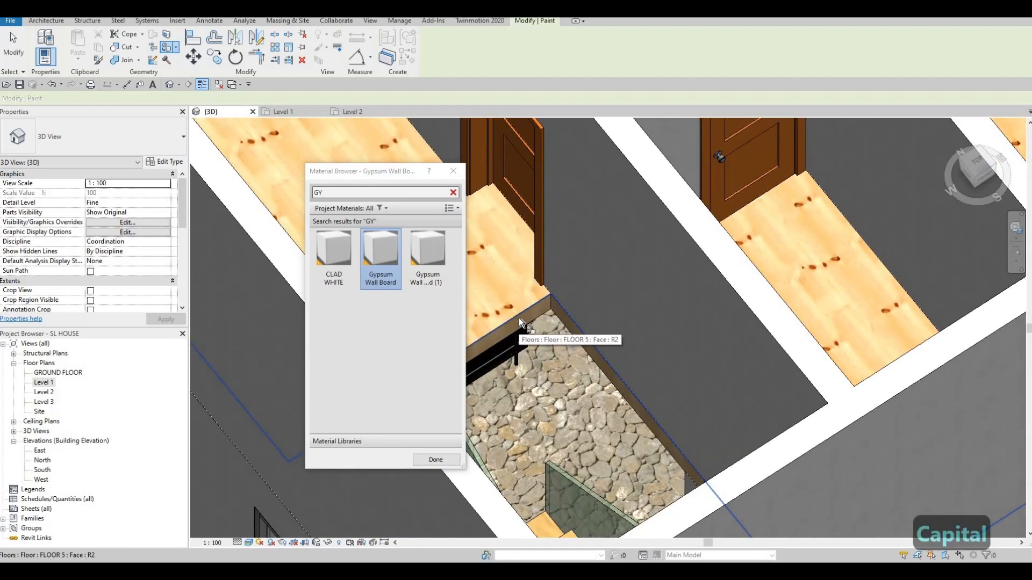
click(552, 324)
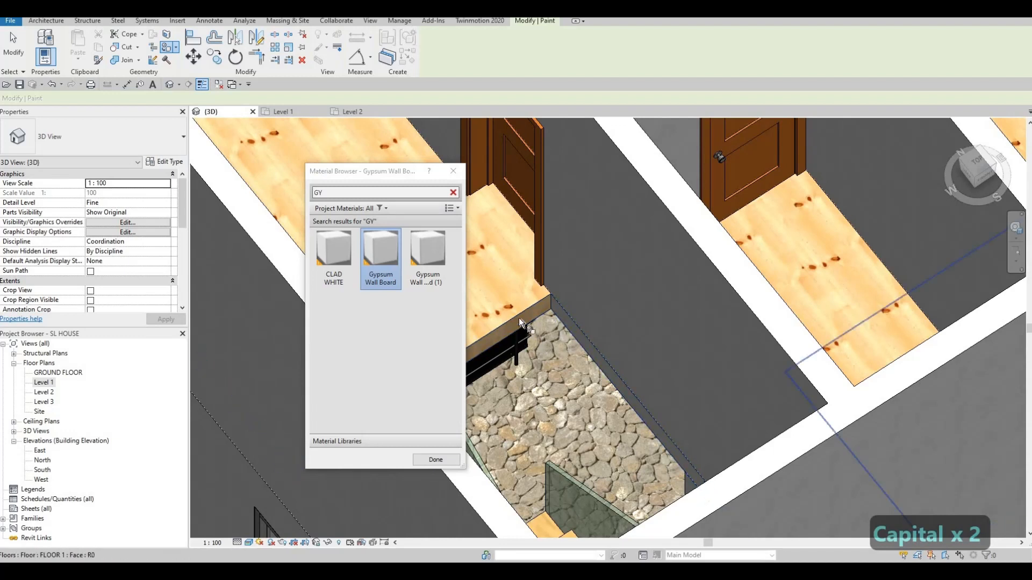
key(Caps_Lock)
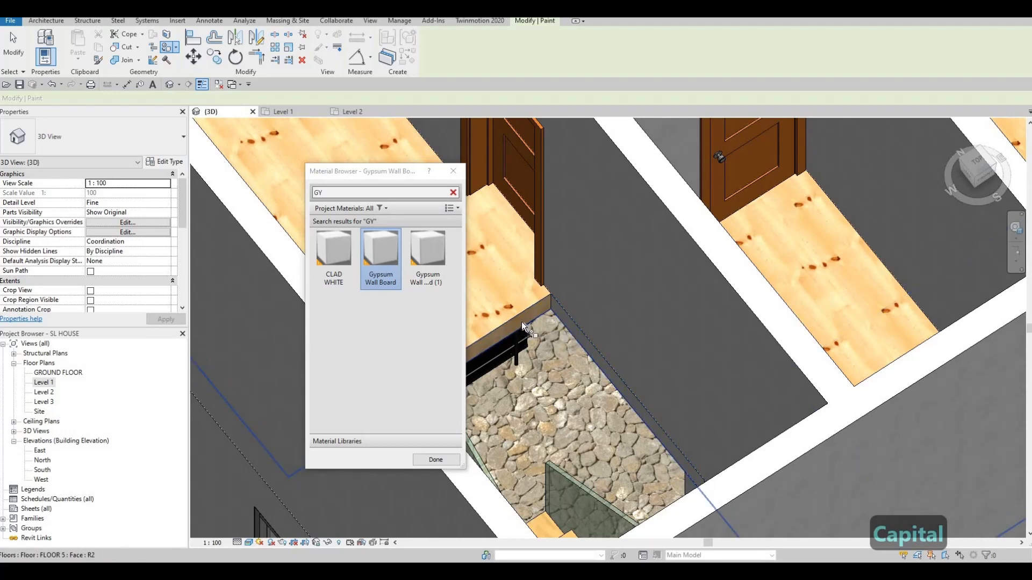
Paint the exposed floor edge above the stairwell with the Gypsum Wall Board material
key(Caps_Lock)
shift+middle_drag(590, 318, 594, 333)
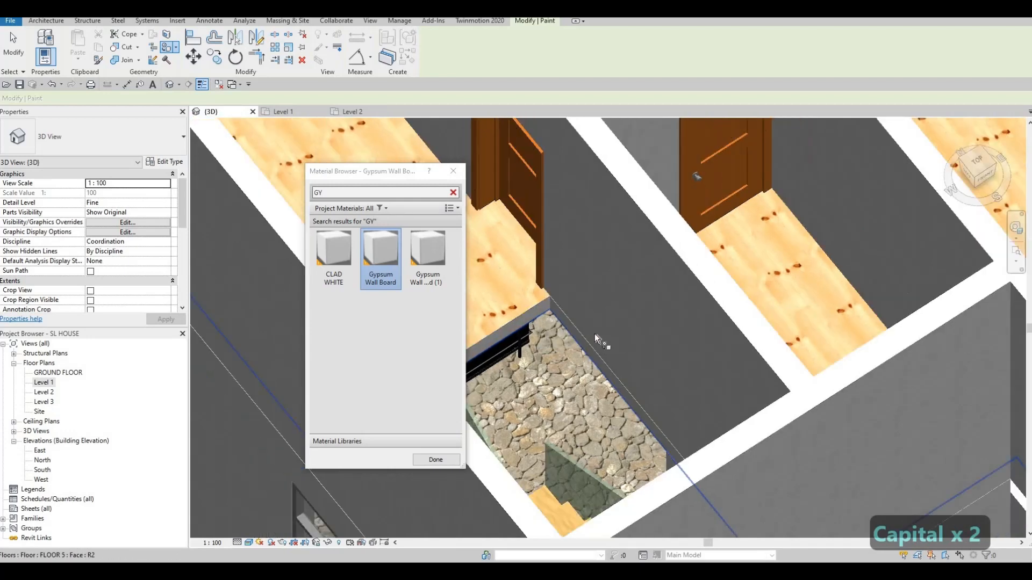
scroll(595, 334, down, 1)
shift+middle_drag(353, 408, 368, 402)
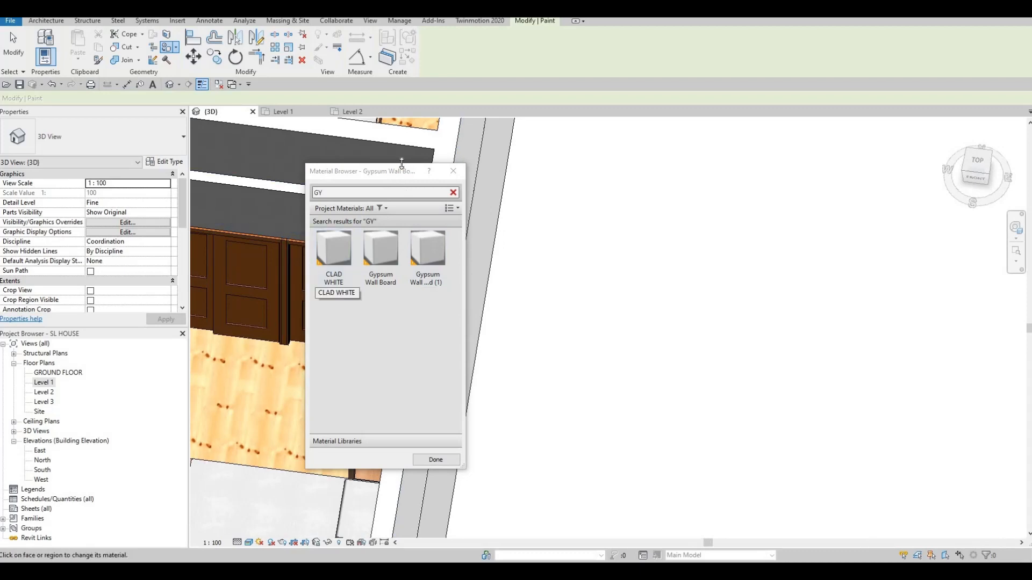
Examine the exposed floor edges inside and around the outside of the house, and close the material browser
drag(382, 170, 81, 170)
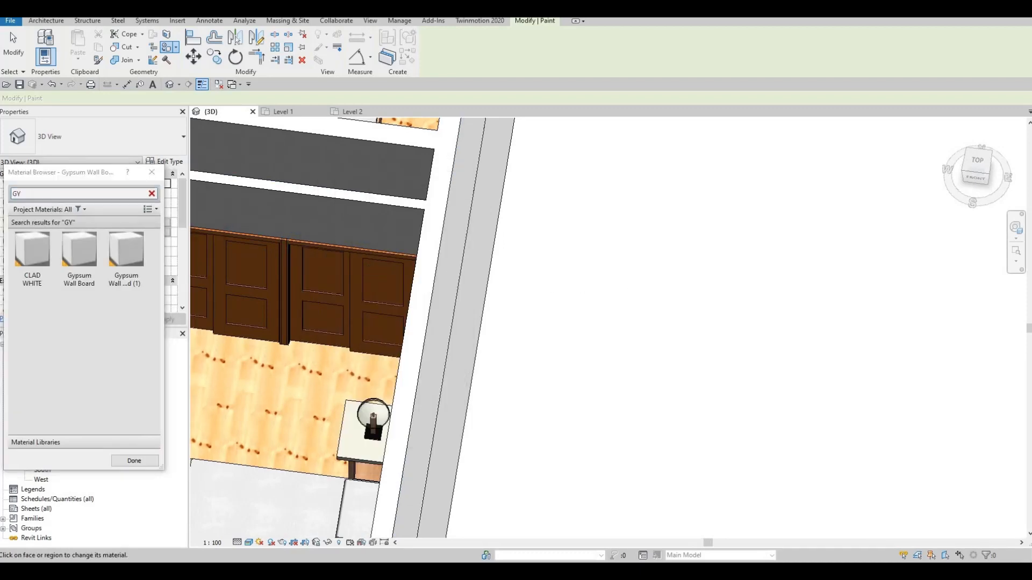
middle_drag(305, 323, 1013, 274)
shift+middle_drag(609, 288, 618, 270)
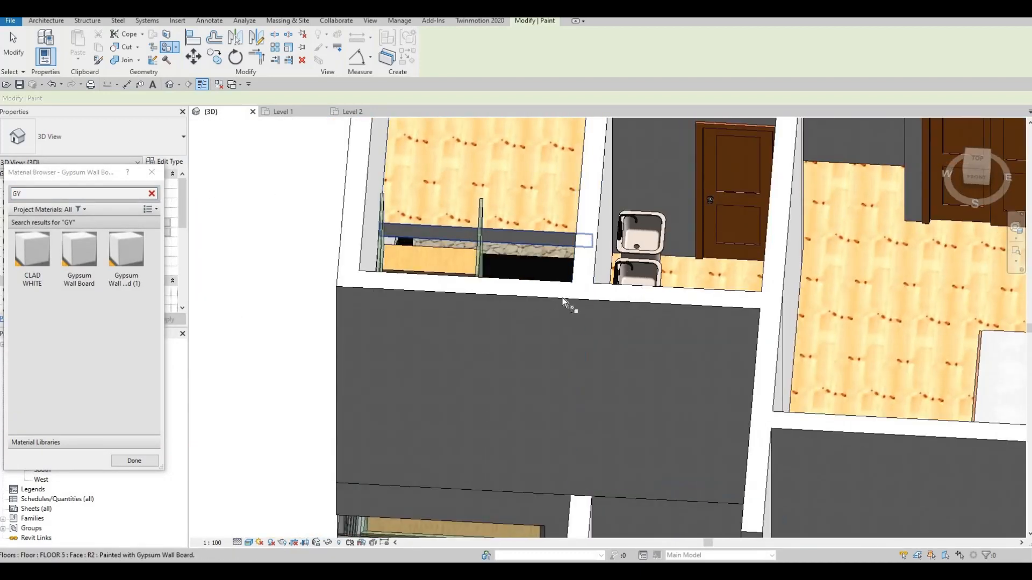
shift+middle_drag(617, 350, 760, 220)
shift+middle_drag(773, 366, 572, 308)
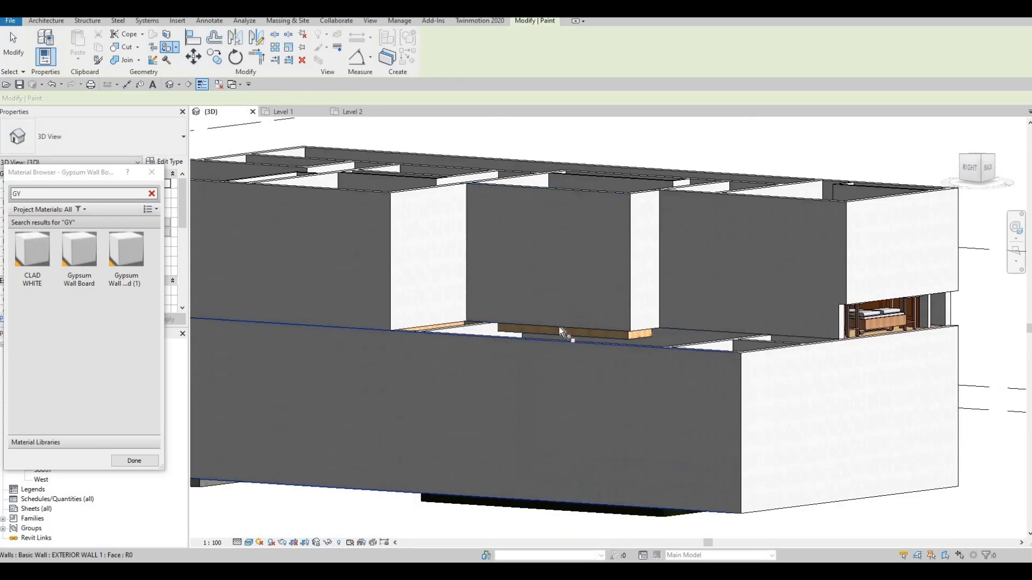
scroll(560, 327, up, 5)
shift+middle_drag(585, 347, 524, 384)
scroll(524, 383, down, 4)
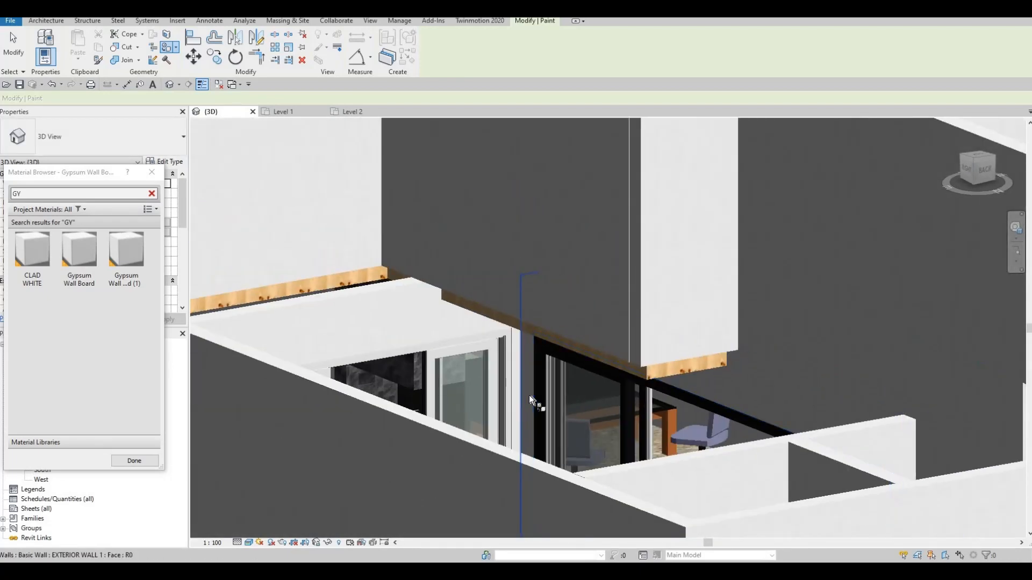
click(156, 171)
key(Escape)
key(Escape)
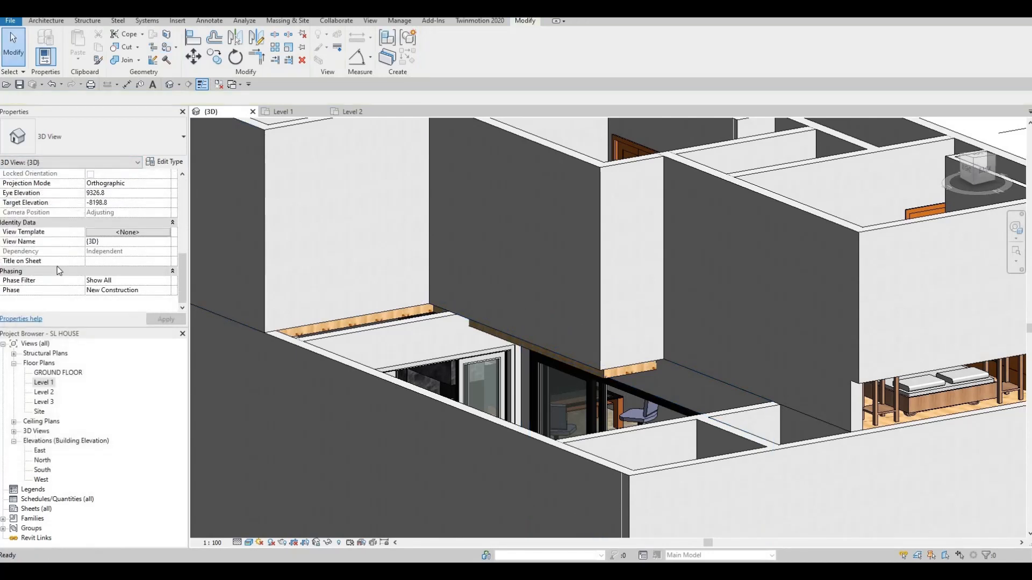
Turn on the section box of the 3D view and raise its bottom face to cut through the lower storey walls
scroll(57, 266, up, 6)
scroll(62, 278, down, 3)
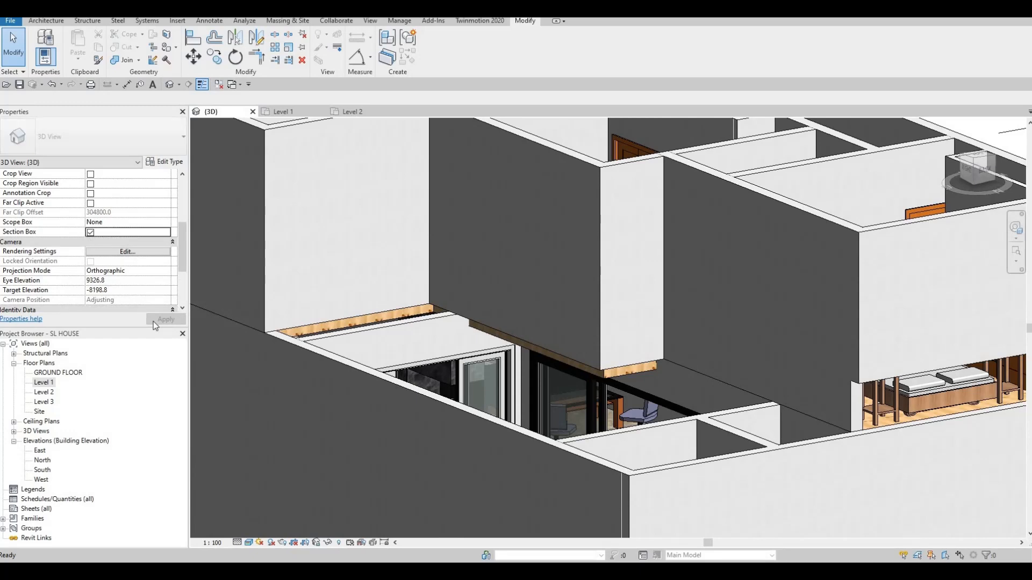
scroll(483, 272, down, 3)
middle_drag(654, 210, 519, 223)
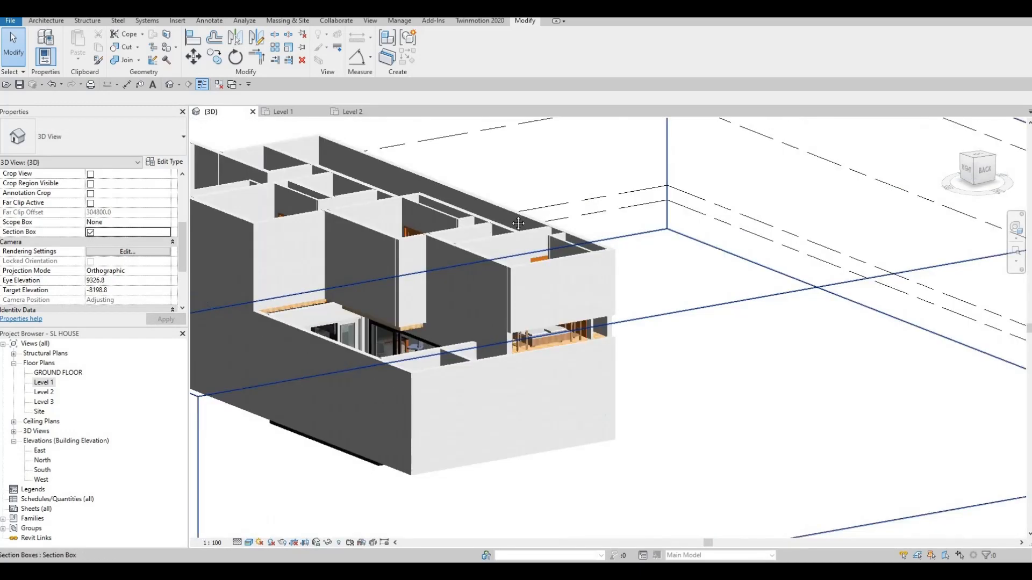
scroll(560, 294, down, 5)
click(526, 248)
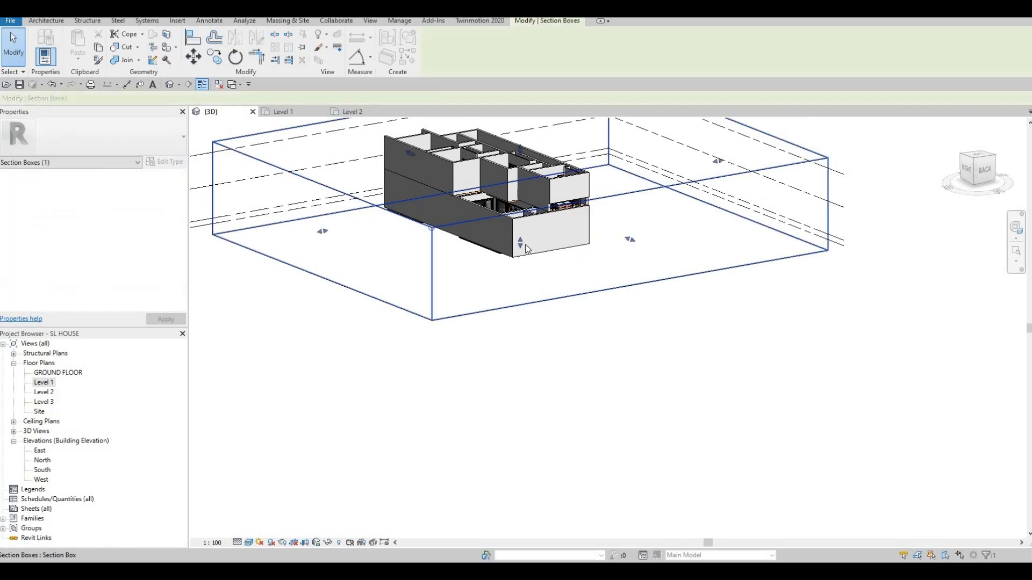
drag(520, 226, 517, 234)
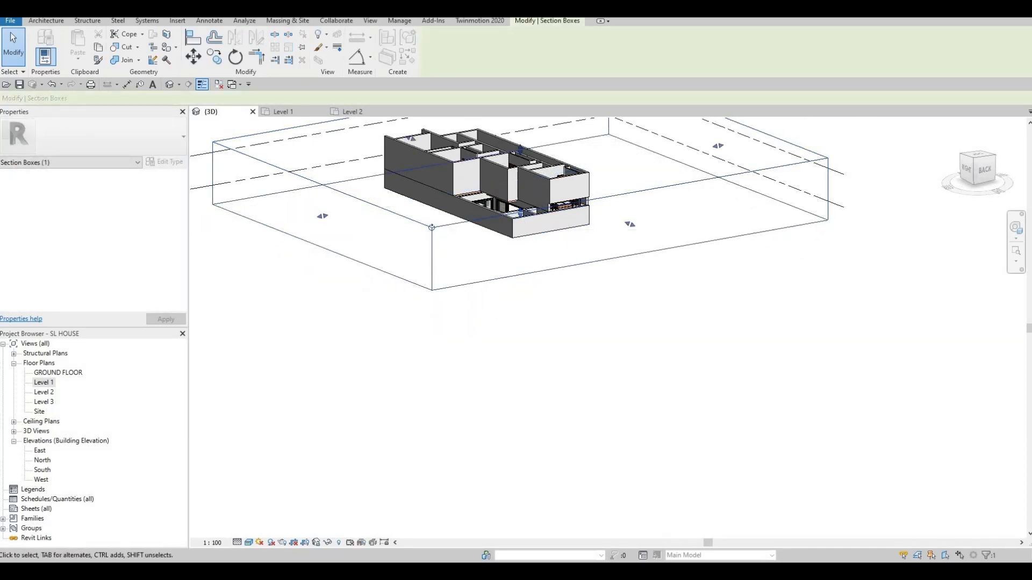
Paint the underside of the upper floor slab (FLOOR 5) with Gypsum Wall Board and finish painting
shift+middle_drag(478, 300, 485, 176)
scroll(530, 193, up, 5)
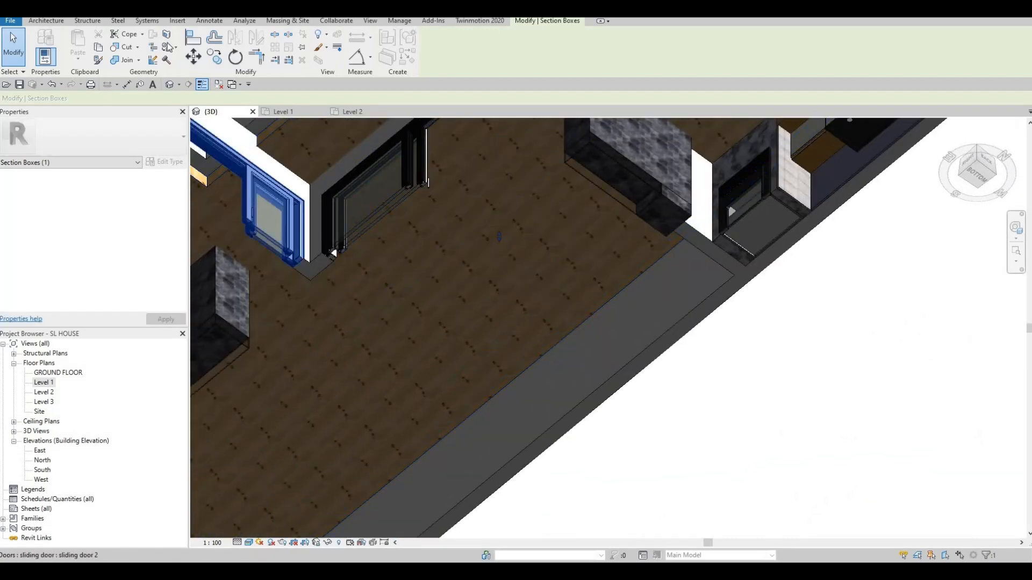
click(168, 48)
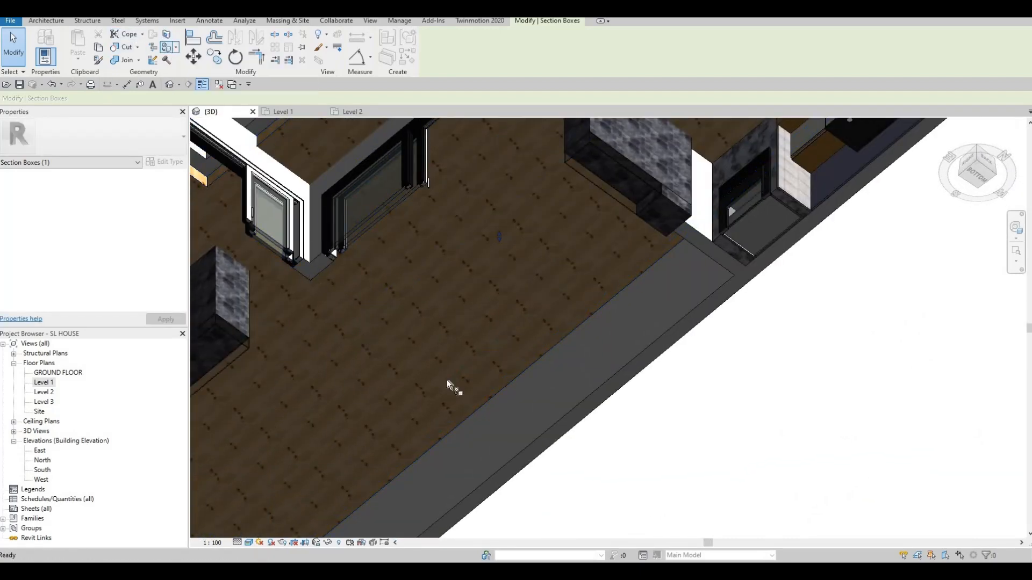
scroll(624, 215, down, 5)
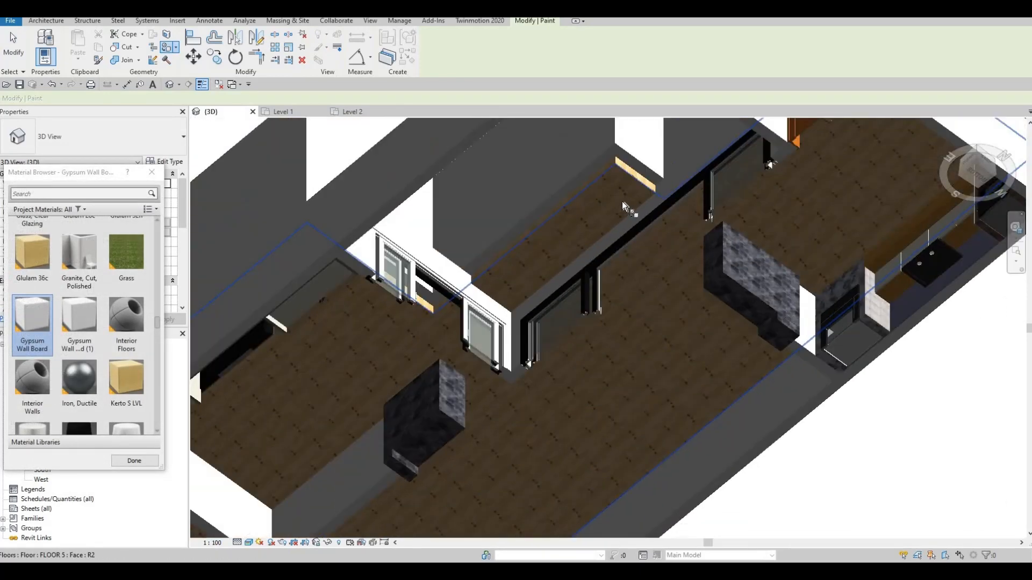
shift+middle_drag(611, 304, 784, 220)
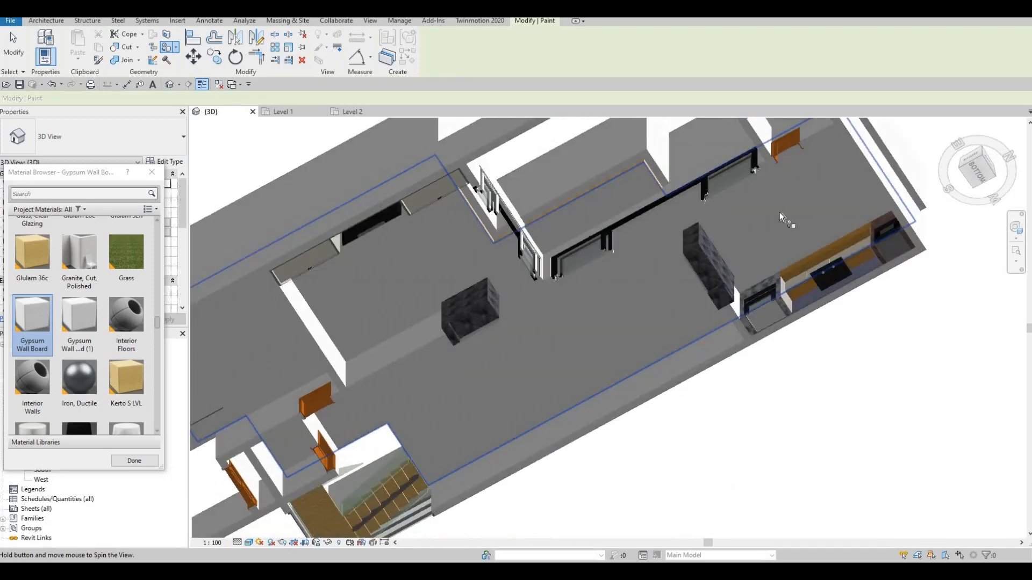
shift+middle_drag(639, 352, 624, 490)
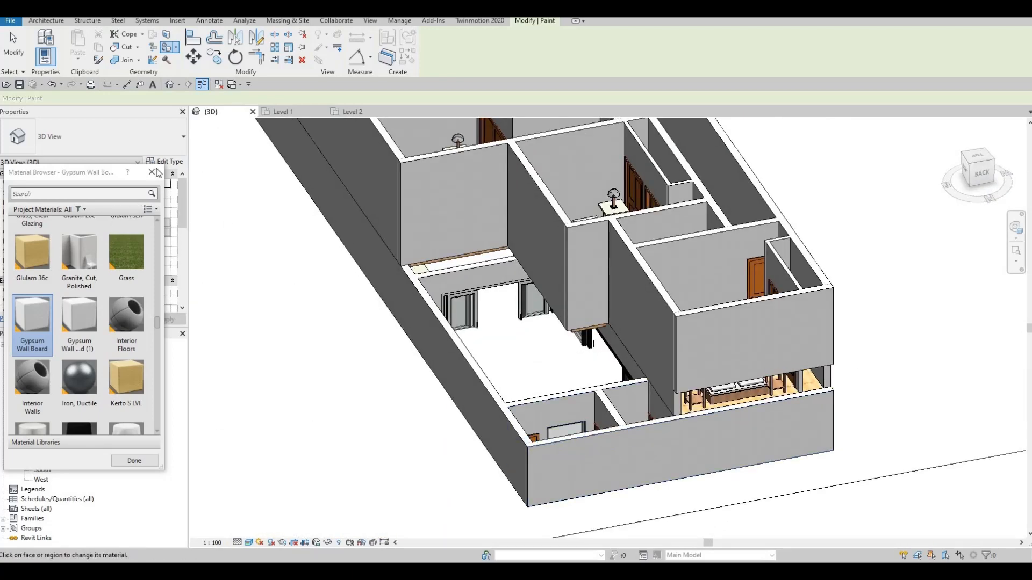
click(152, 172)
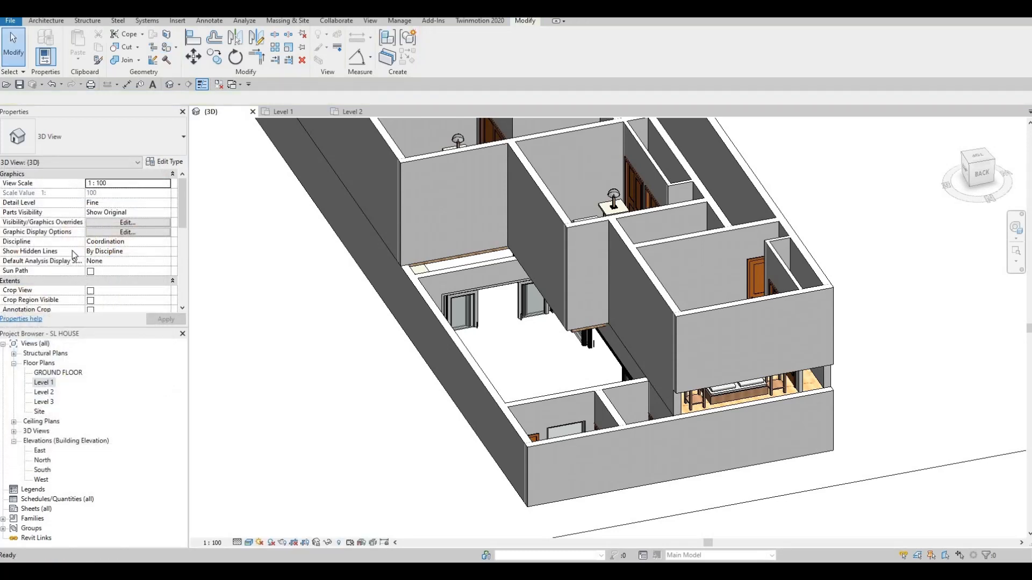
Turn off the section box so the 3D view shows the whole house
scroll(101, 267, down, 3)
click(90, 263)
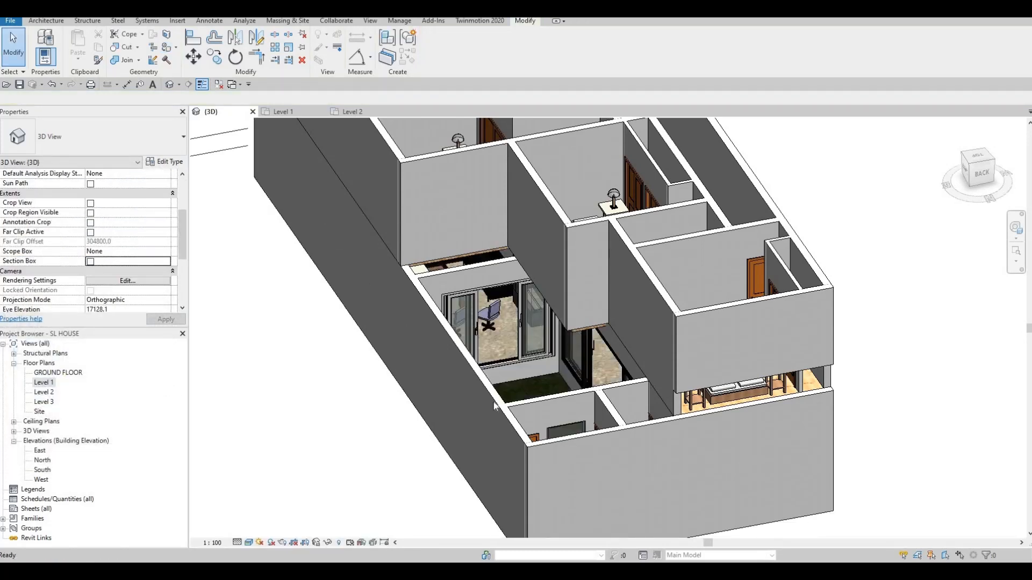
scroll(434, 372, down, 2)
shift+middle_drag(611, 405, 695, 314)
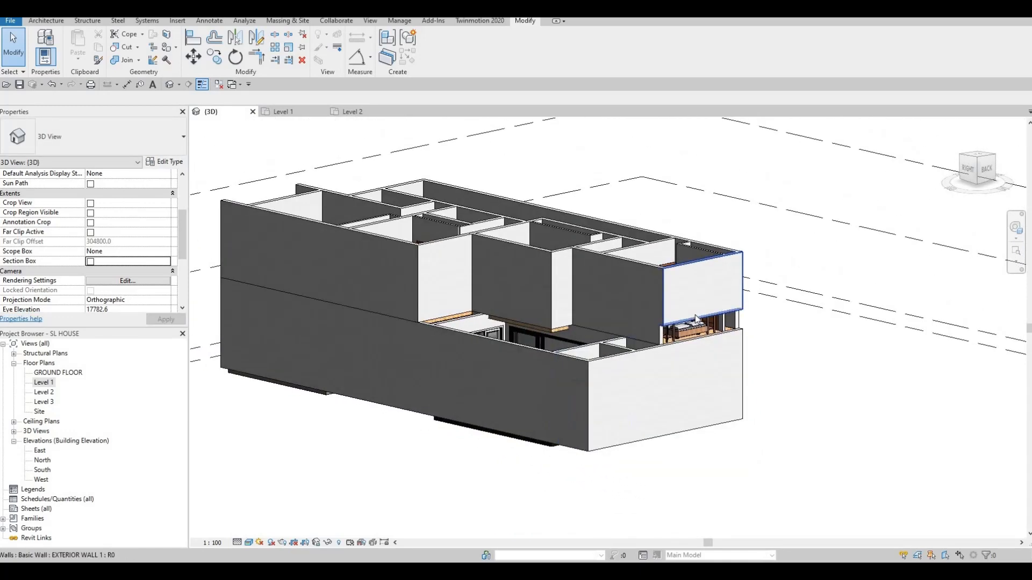
Stretch the bottom of the upper exterior wall beside the rear bedroom down to the top of the wall below
scroll(694, 315, up, 3)
click(691, 326)
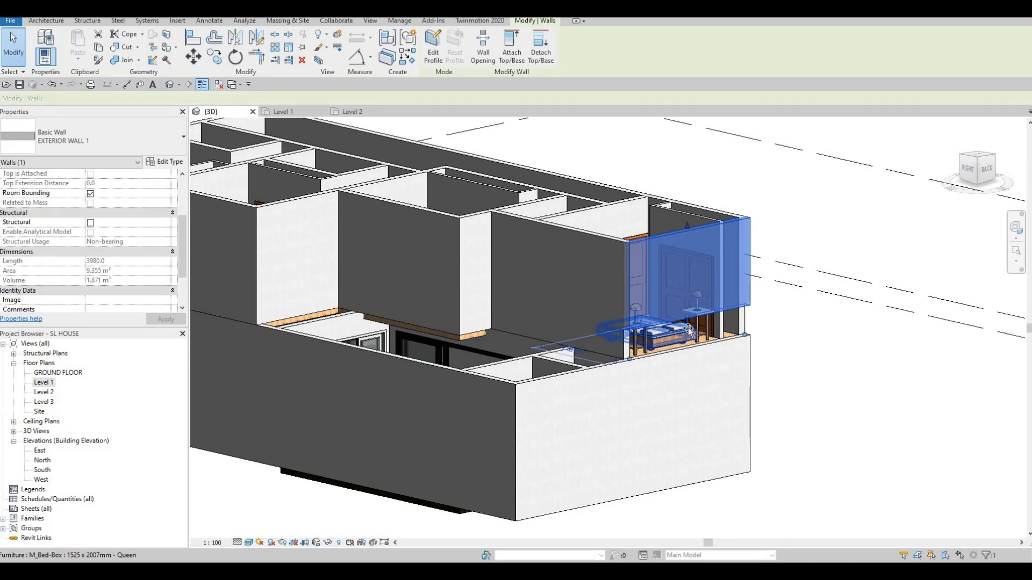
drag(687, 346, 689, 378)
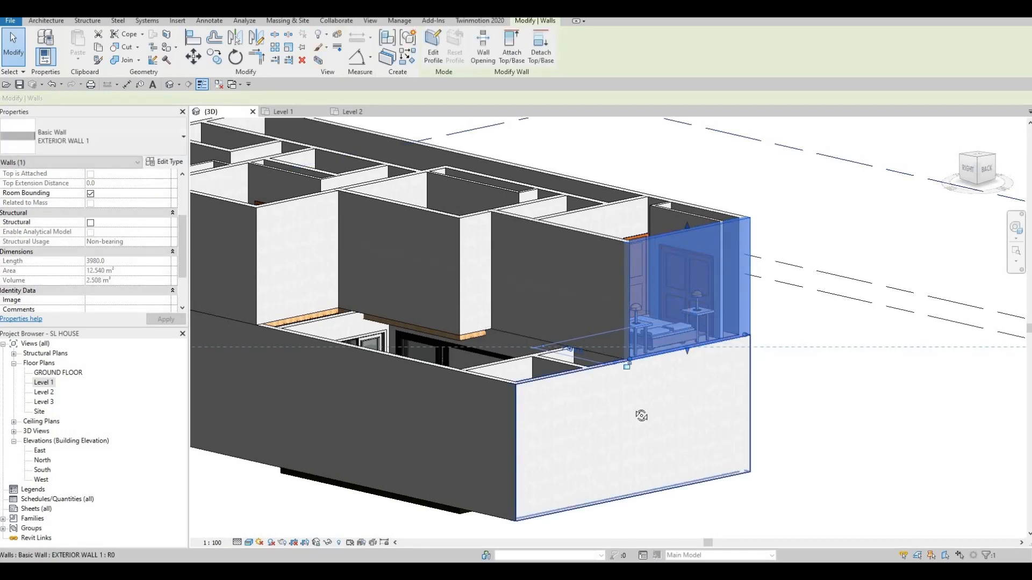
shift+middle_drag(437, 437, 548, 391)
key(Escape)
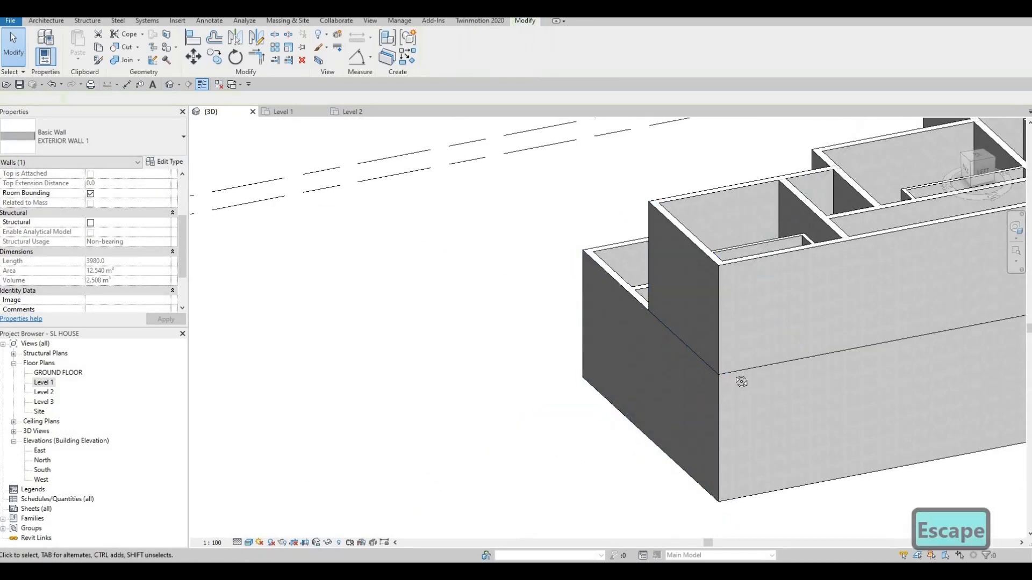
key(Escape)
Check the open courtyard from above and open the Level 1 floor plan at that area
shift+middle_drag(702, 399, 615, 301)
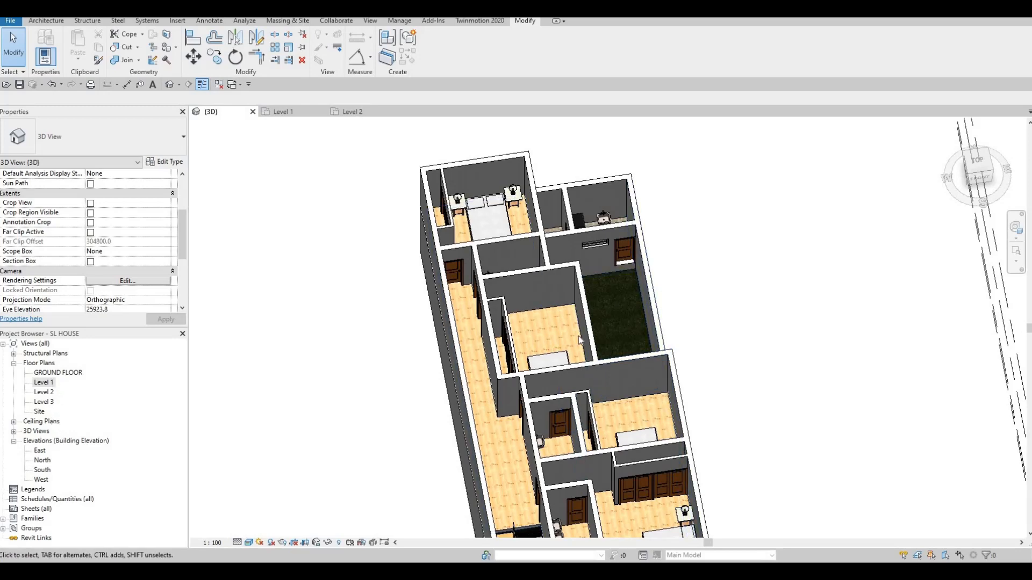
middle_drag(567, 225, 513, 273)
scroll(515, 273, up, 6)
key(Escape)
key(Escape)
key(Escape)
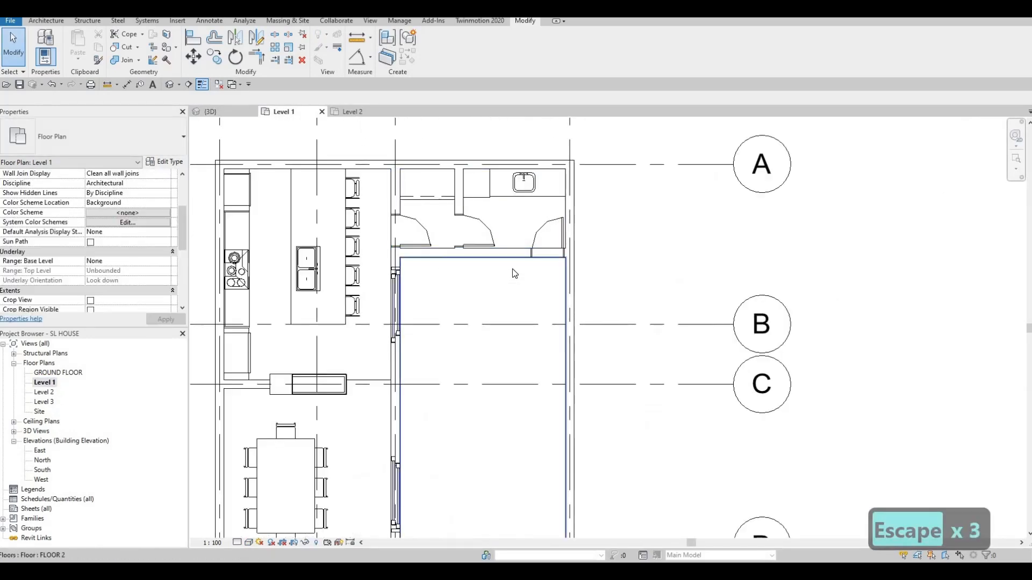
Try to trim the exterior wall along the courtyard to the cross wall between grids A and B, unjoining the elements
key(t)
key(r)
scroll(527, 263, up, 2)
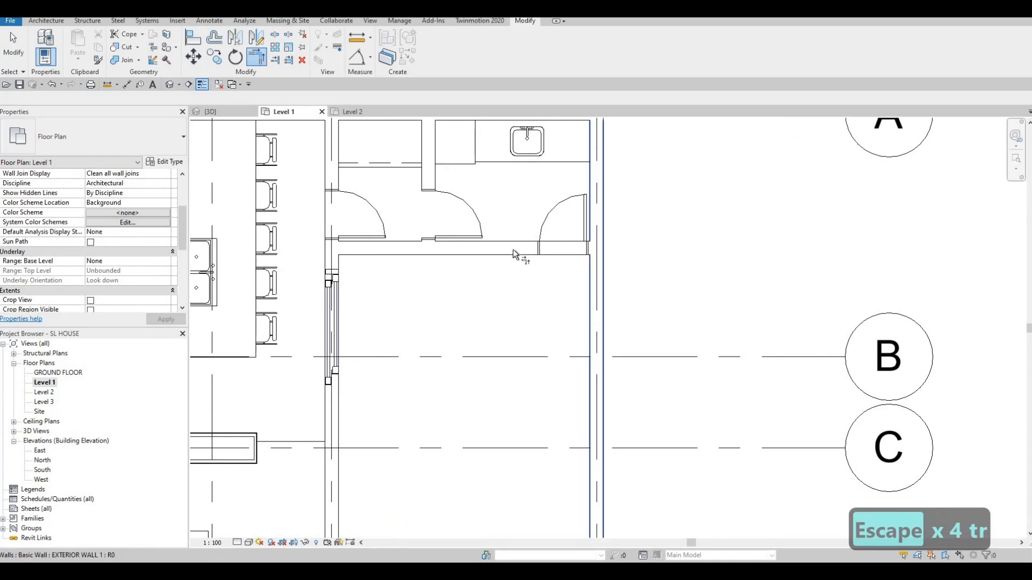
click(589, 243)
click(601, 225)
scroll(597, 231, down, 3)
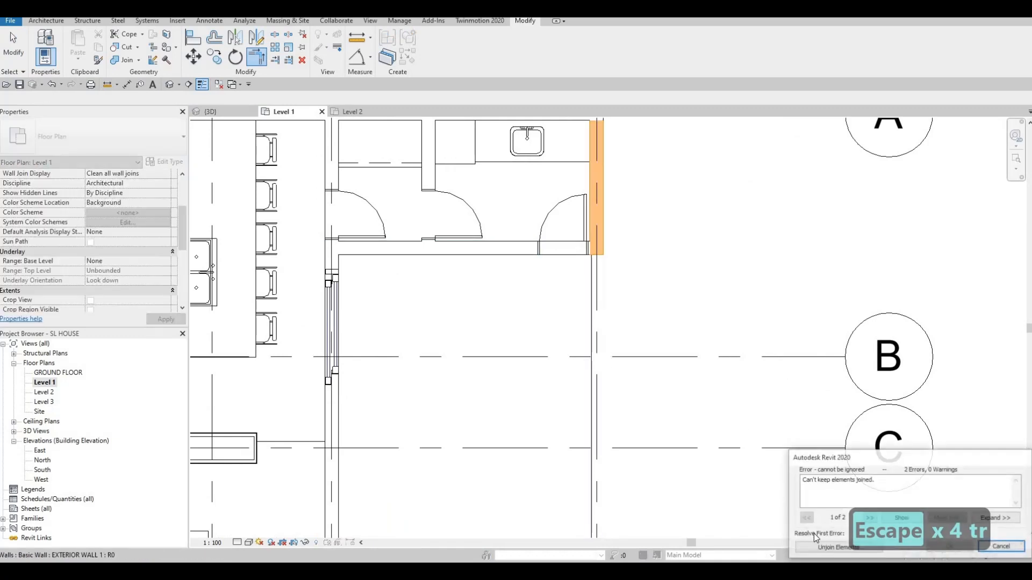
click(830, 546)
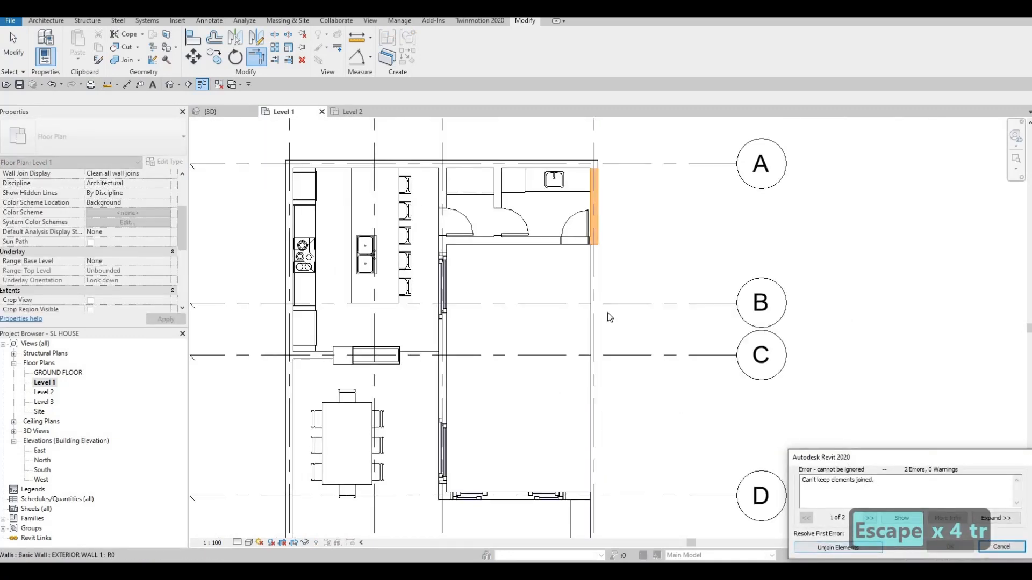
key(Escape)
key(Escape)
key(Escape)
Split the exterior wall alongside the courtyard between grids B and C
scroll(567, 267, up, 4)
middle_drag(567, 266, 549, 294)
scroll(594, 308, down, 5)
middle_drag(615, 373, 527, 279)
key(s)
key(l)
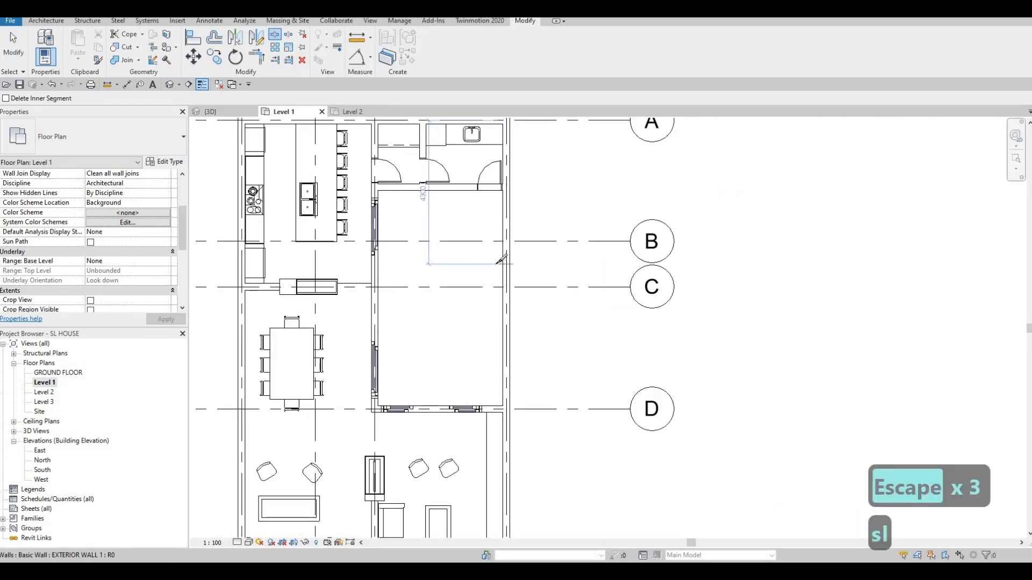
key(Escape)
key(Escape)
Trim both exterior wall pieces to the courtyard's cross walls, removing the stretch that runs alongside the courtyard
key(t)
key(r)
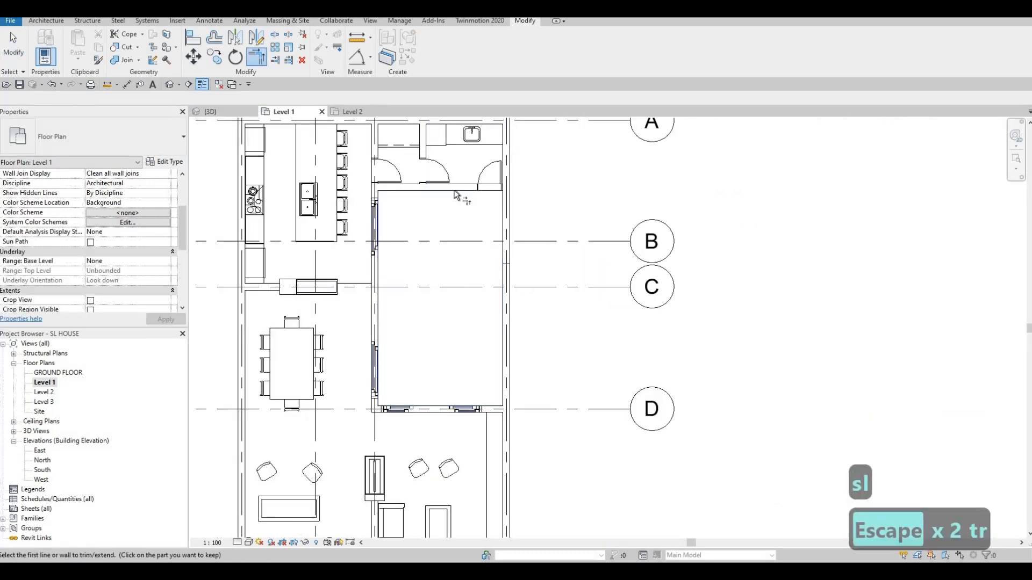
scroll(491, 187, up, 2)
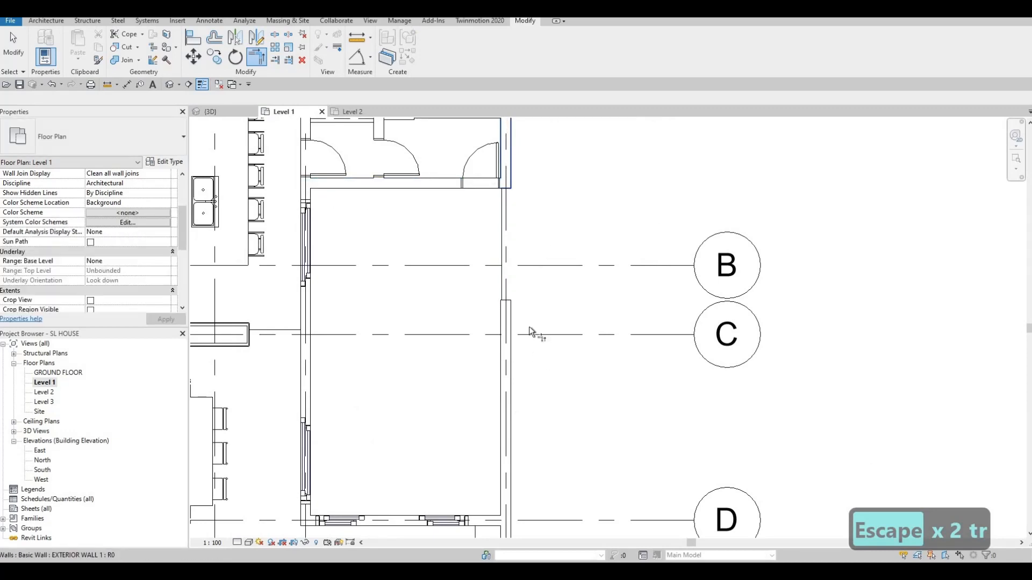
middle_drag(480, 532, 482, 417)
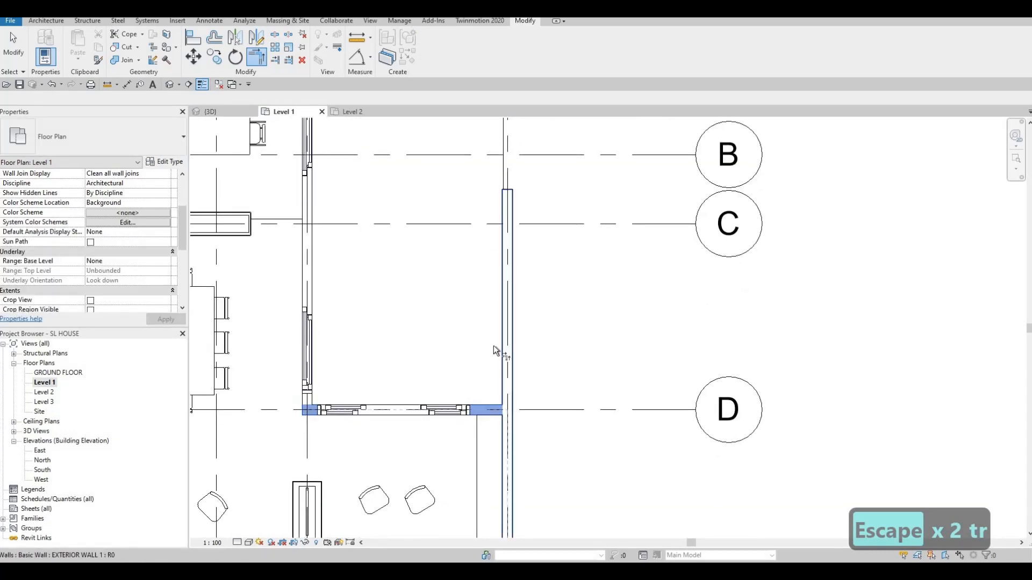
key(Escape)
scroll(494, 349, down, 2)
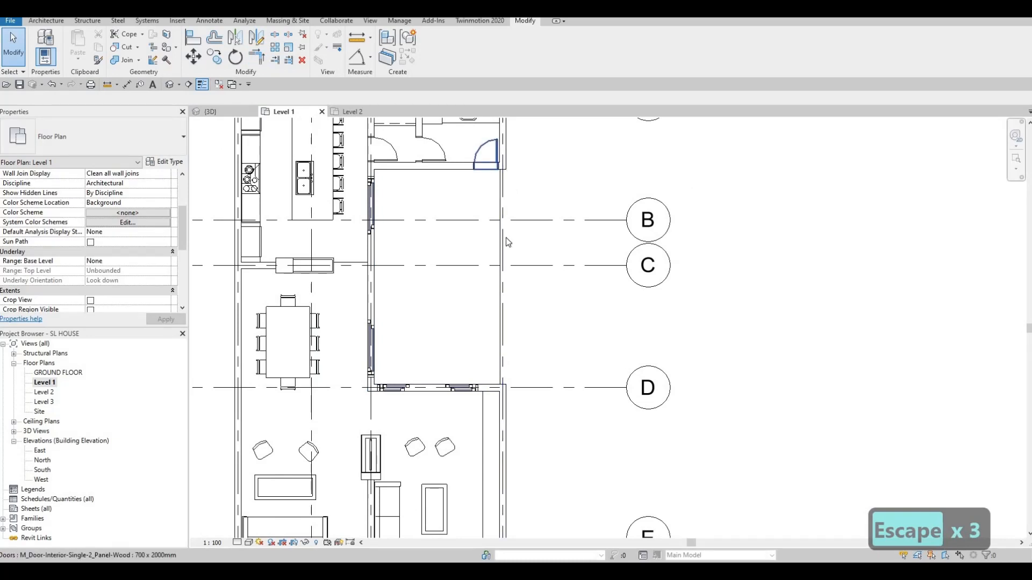
middle_drag(495, 130, 489, 223)
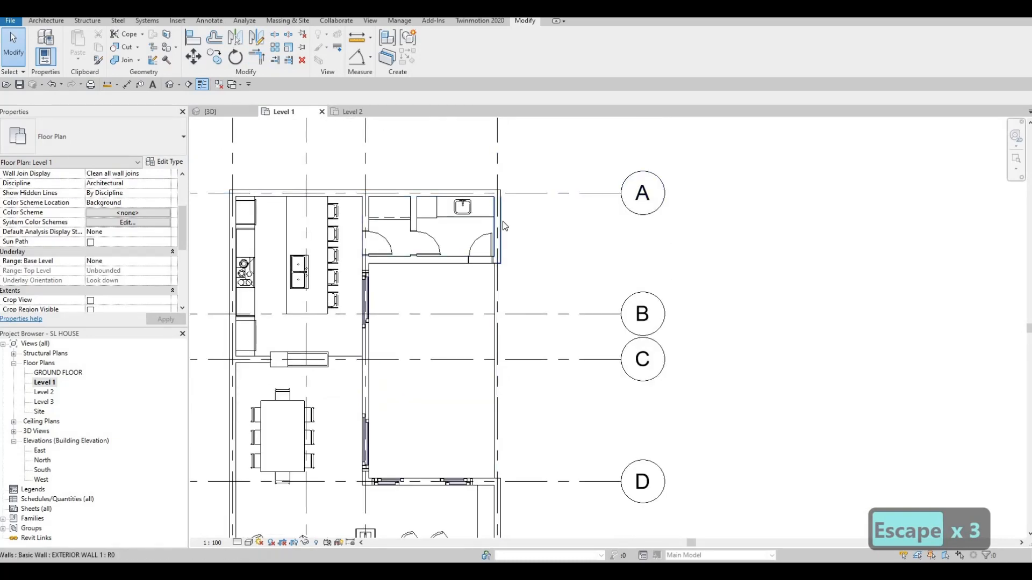
Create a new wall type named EXTERIOR WALL 2 by duplicating the type of the exterior wall beside the bathroom
click(502, 221)
key(c)
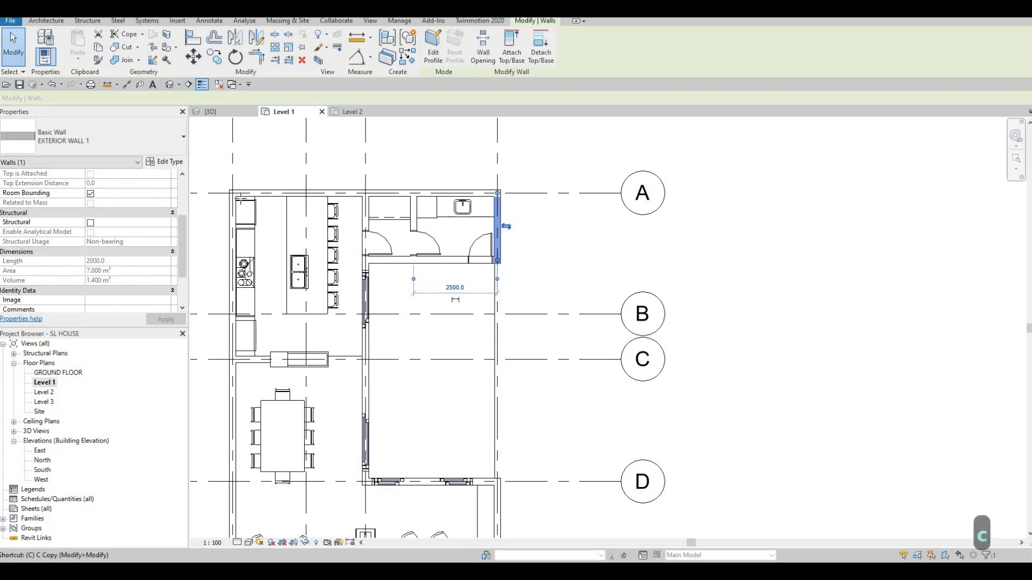
key(s)
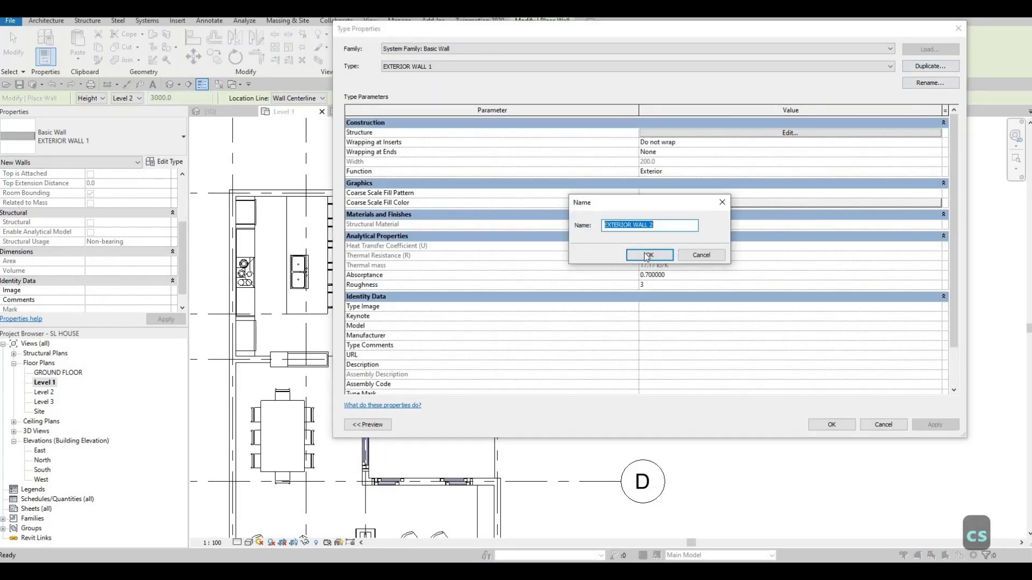
key(Return)
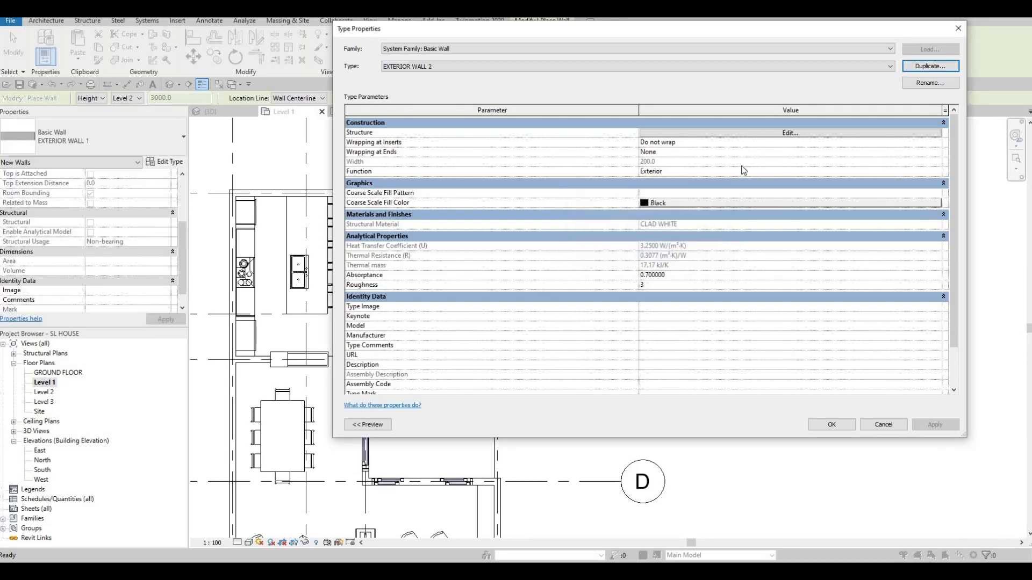
Set the structure layer material of EXTERIOR WALL 2 to Concrete Masonry Units
click(641, 134)
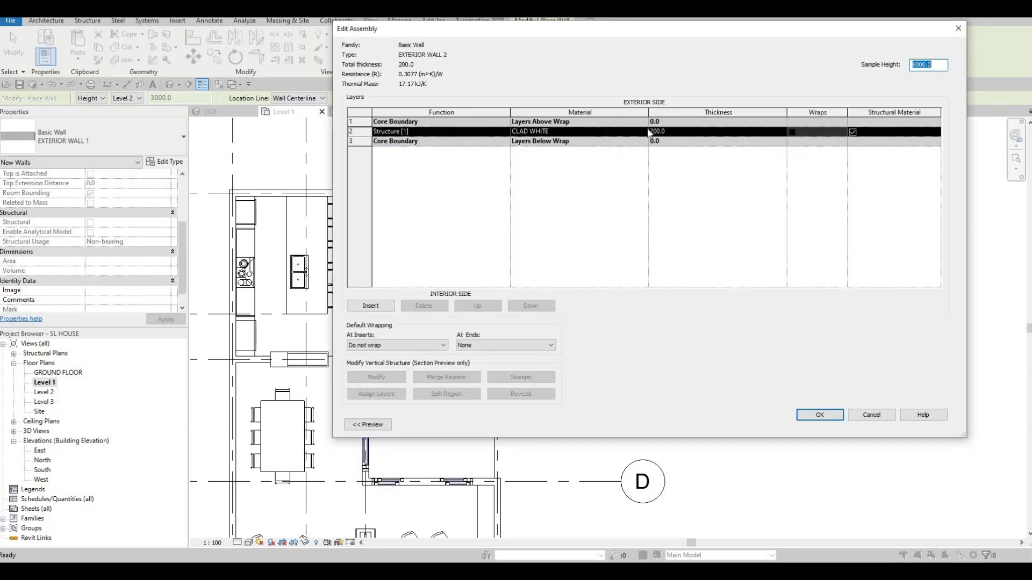
click(644, 131)
click(644, 131)
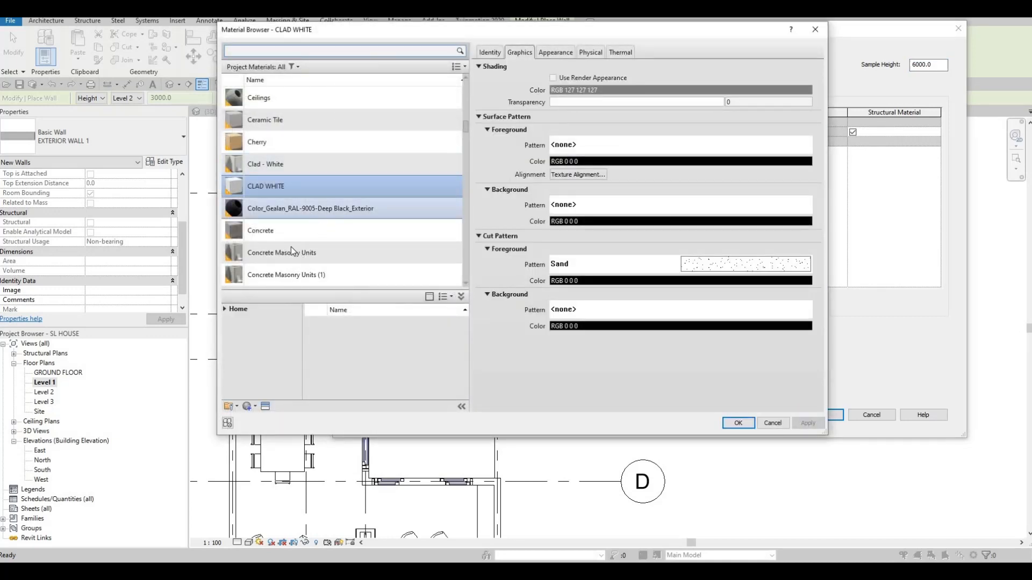
scroll(279, 140, down, 3)
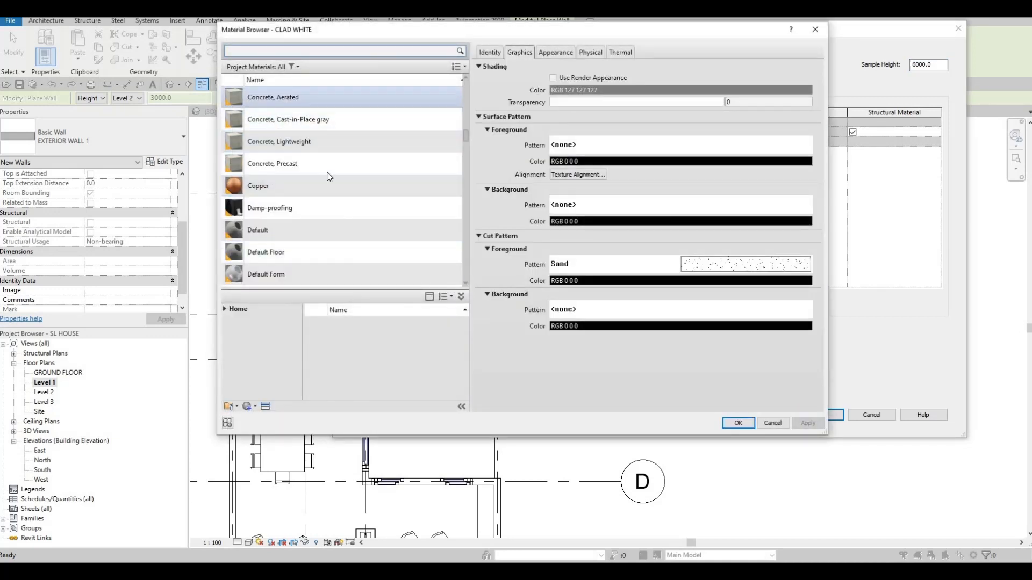
scroll(324, 166, up, 2)
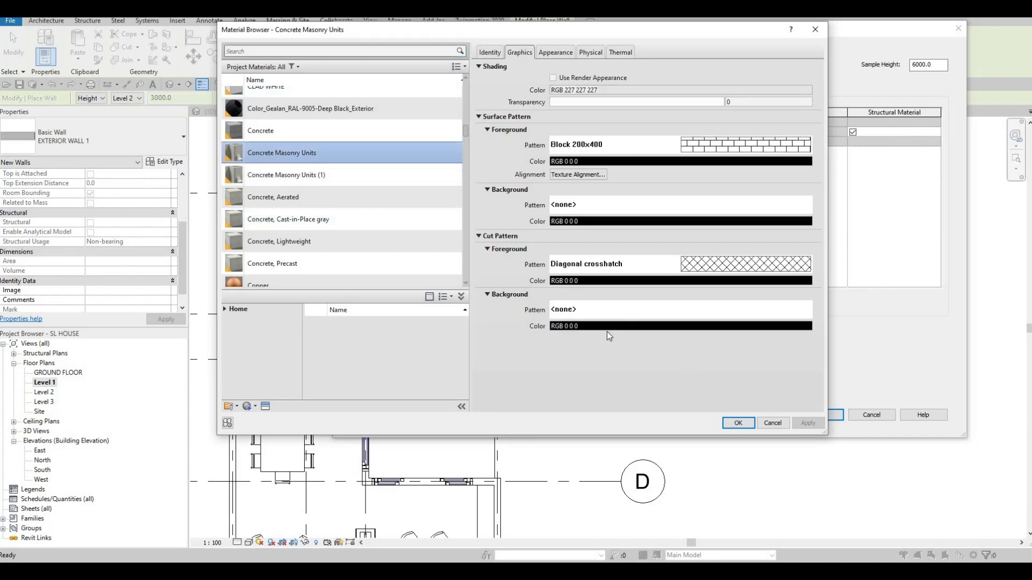
click(738, 423)
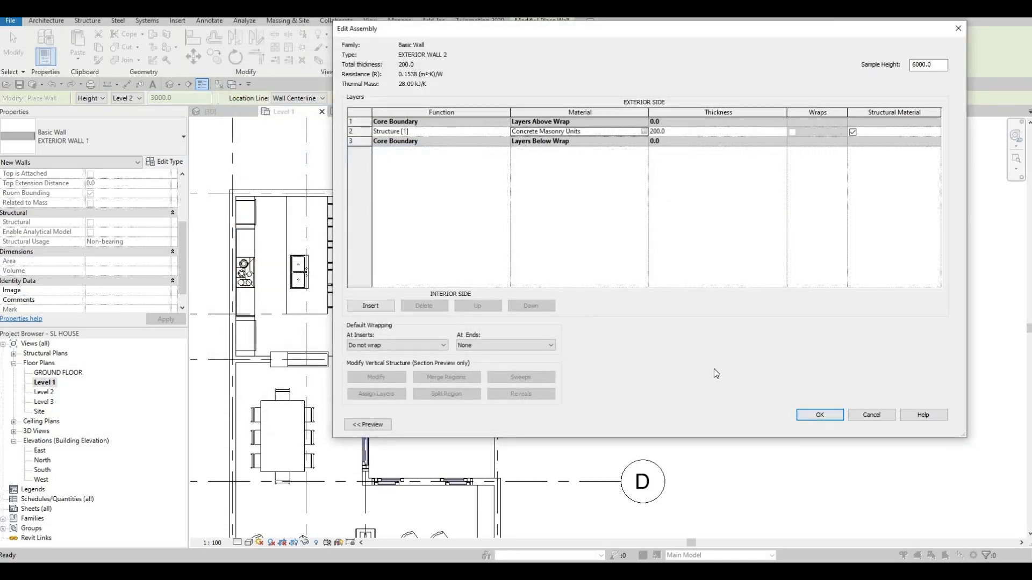
click(819, 415)
click(822, 424)
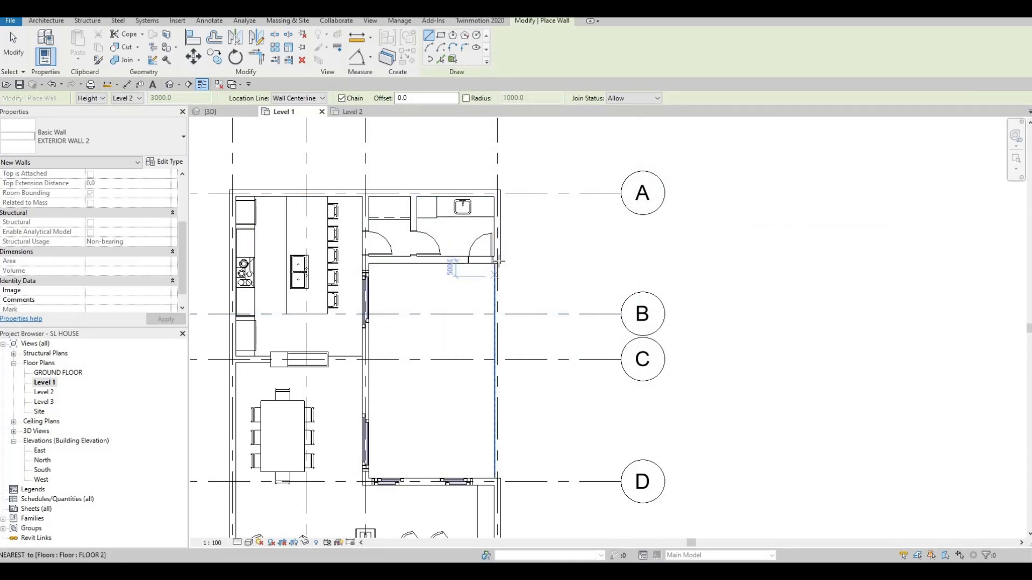
Draw an EXTERIOR WALL 2 wall along grid 4, closing the courtyard from the bathroom's cross wall to the cross wall at grid D
scroll(501, 283, up, 3)
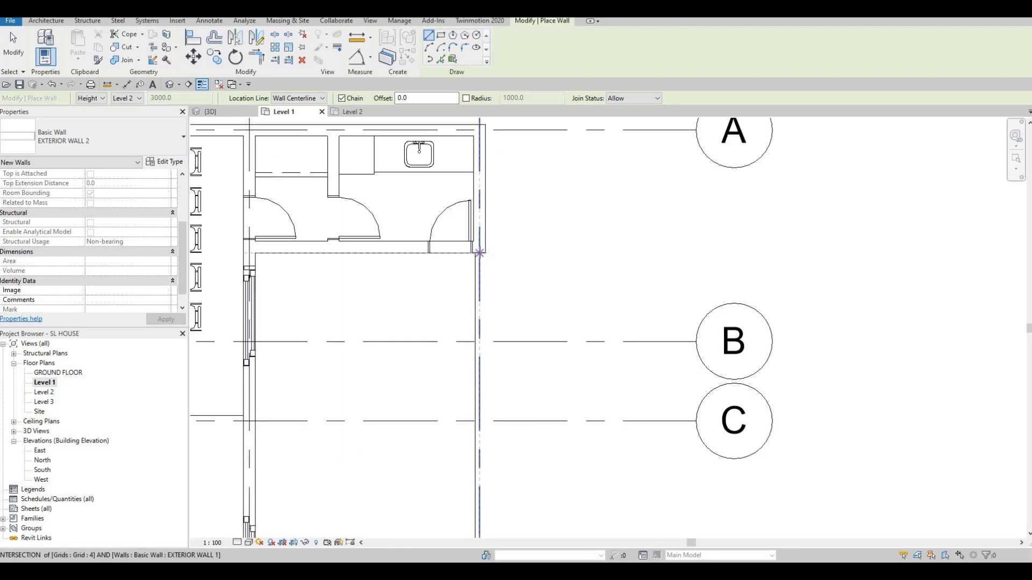
scroll(476, 253, up, 2)
click(477, 253)
scroll(455, 342, down, 2)
middle_drag(487, 436, 456, 144)
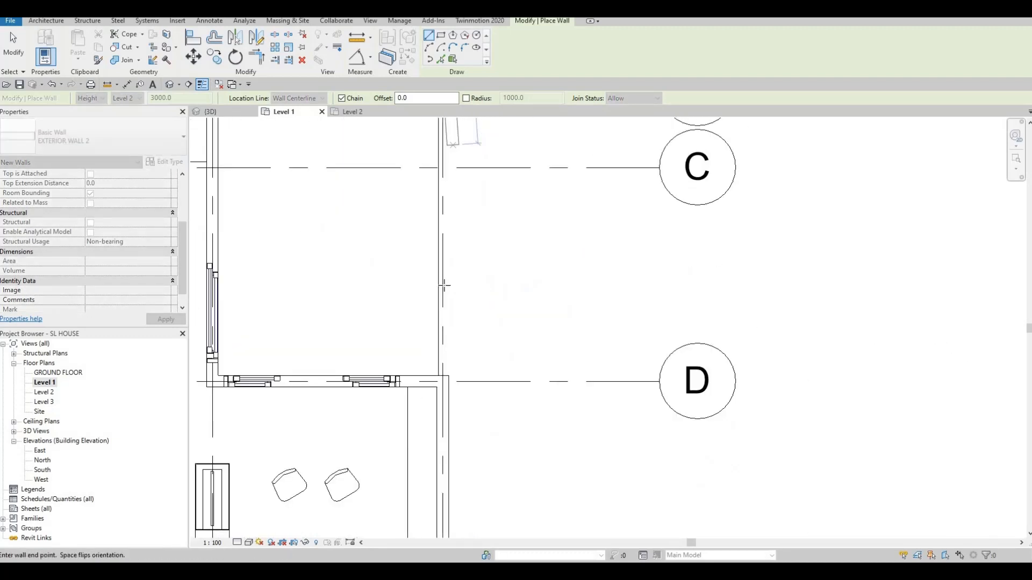
middle_drag(443, 286, 442, 212)
scroll(445, 283, up, 2)
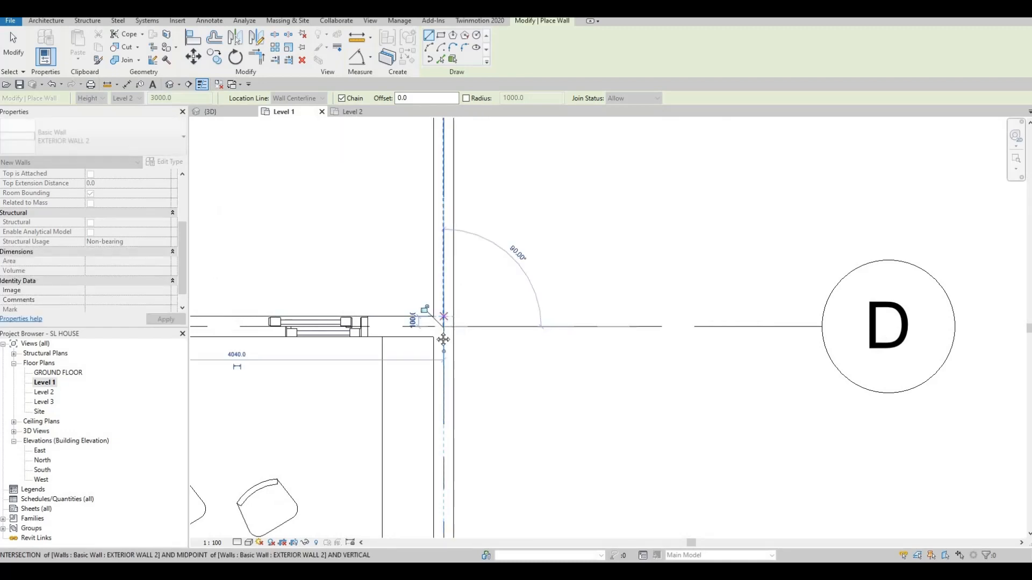
key(Escape)
scroll(547, 309, down, 5)
key(Escape)
key(Escape)
Lower the base and top edges of the new block wall in the 3D view
click(172, 85)
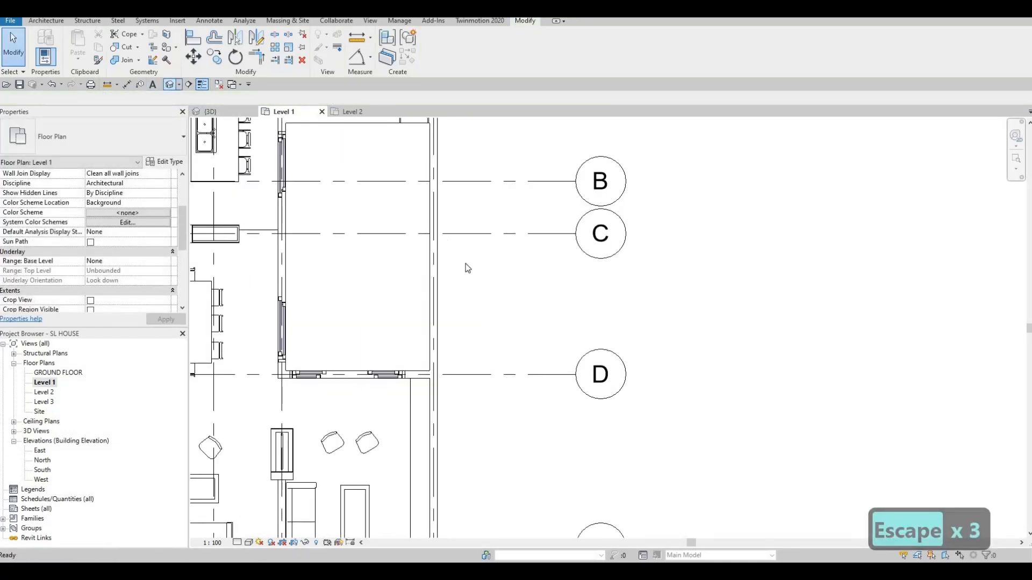
shift+middle_drag(506, 323, 456, 233)
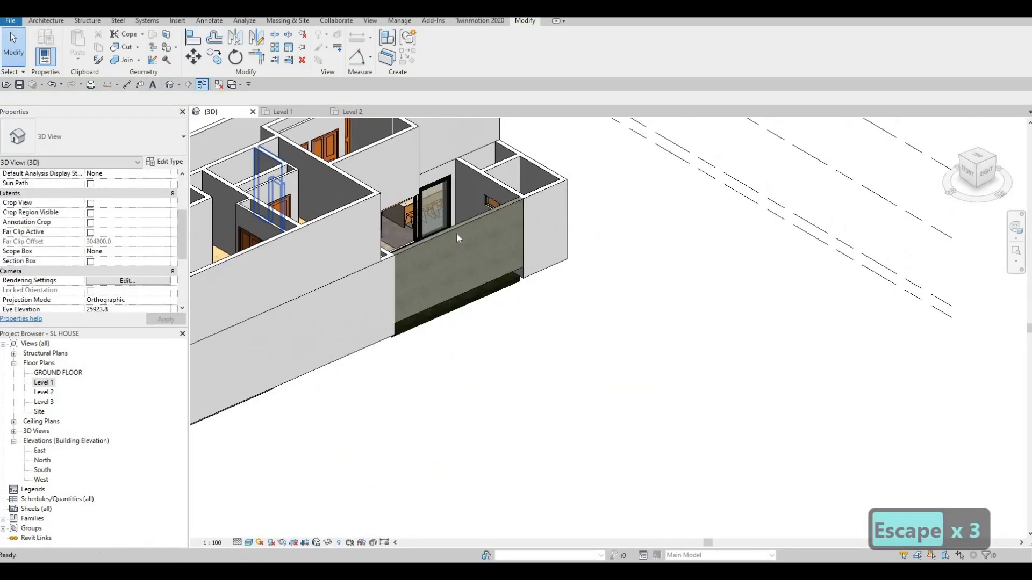
click(457, 225)
scroll(454, 267, up, 2)
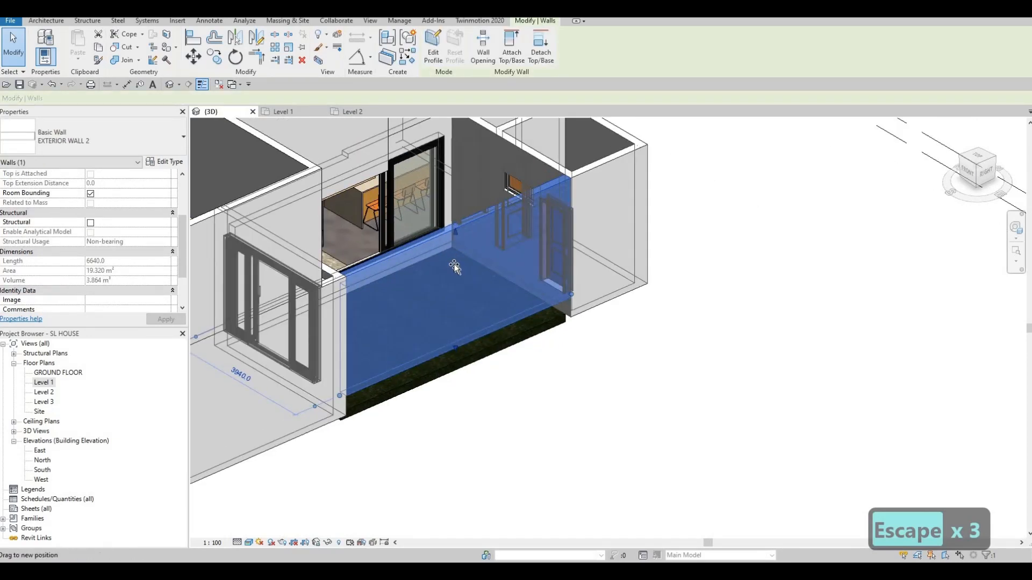
drag(457, 265, 455, 371)
key(Escape)
key(Escape)
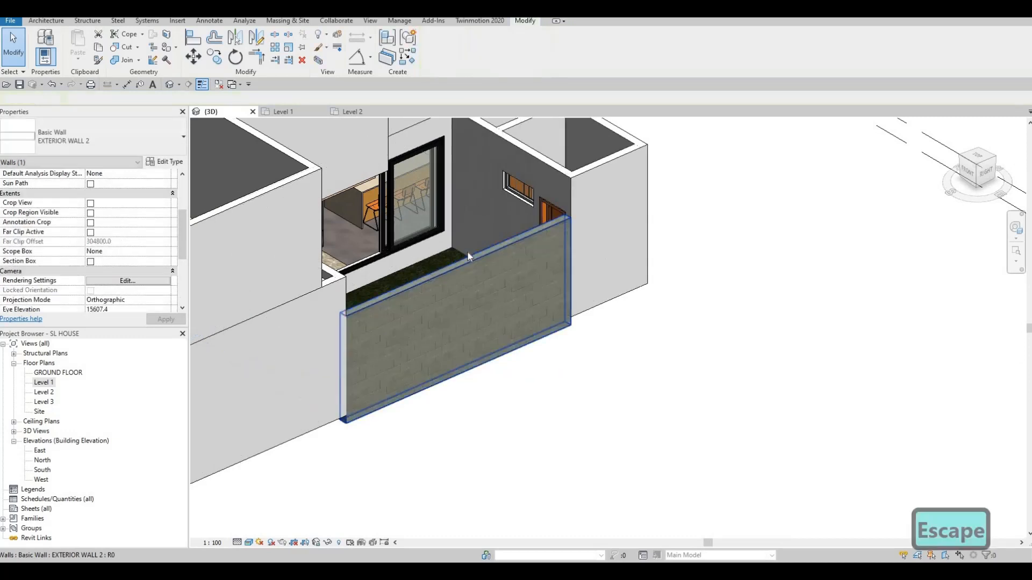
Adjust the block wall's height by repositioning its top edge
click(457, 265)
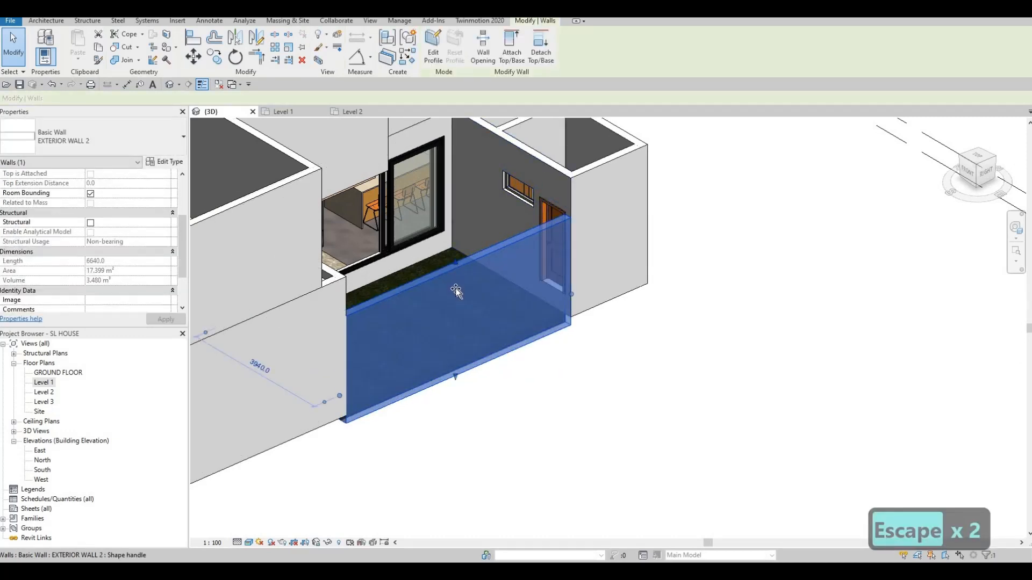
drag(456, 262, 460, 291)
shift+middle_drag(459, 292, 459, 285)
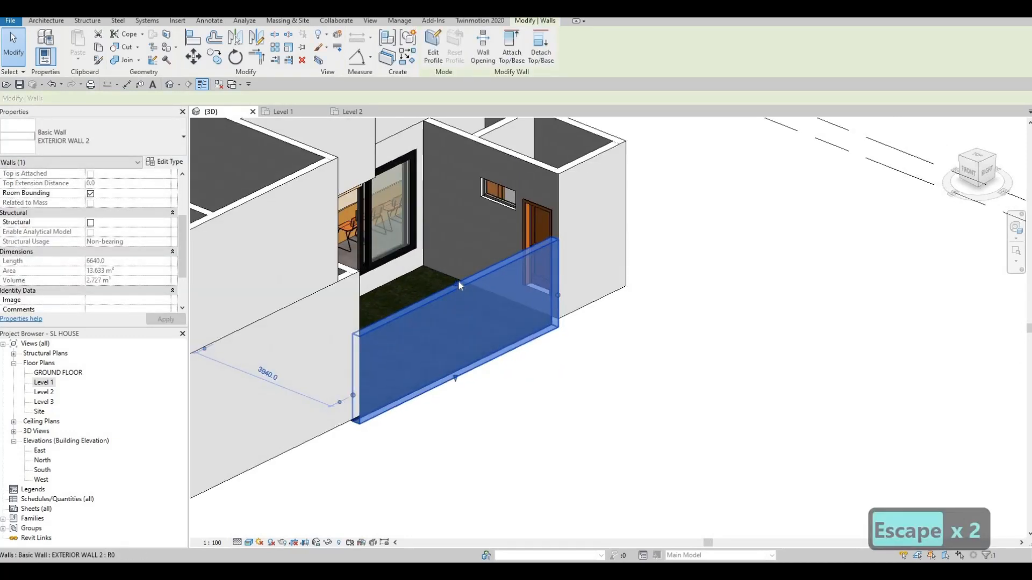
drag(463, 249, 487, 285)
key(Escape)
shift+middle_drag(486, 286, 343, 323)
Reposition the base edge of the block wall against the courtyard floor, working from below
click(466, 356)
scroll(493, 363, up, 3)
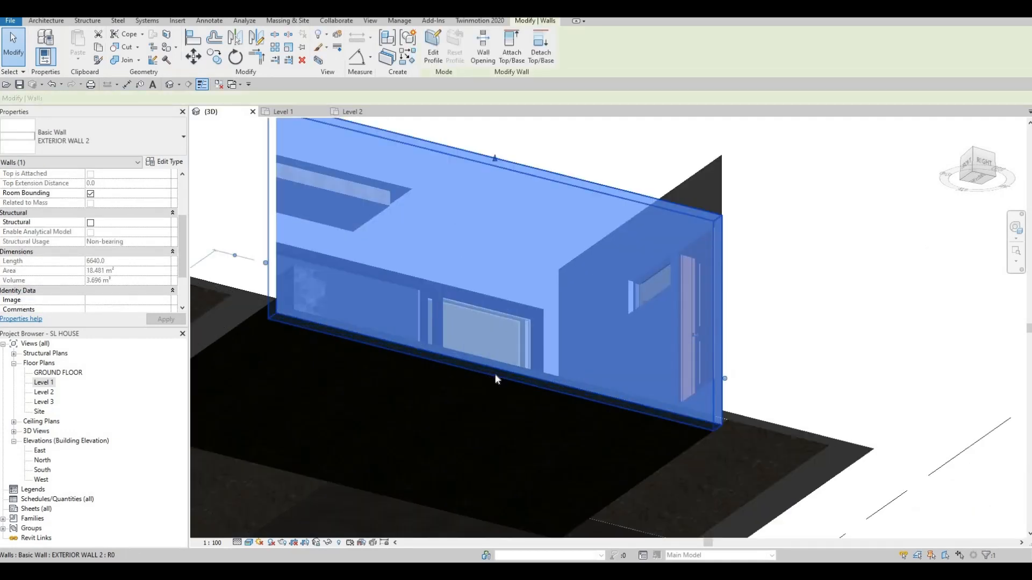
drag(494, 363, 470, 368)
scroll(470, 367, down, 4)
scroll(390, 357, up, 4)
shift+middle_drag(431, 415, 436, 400)
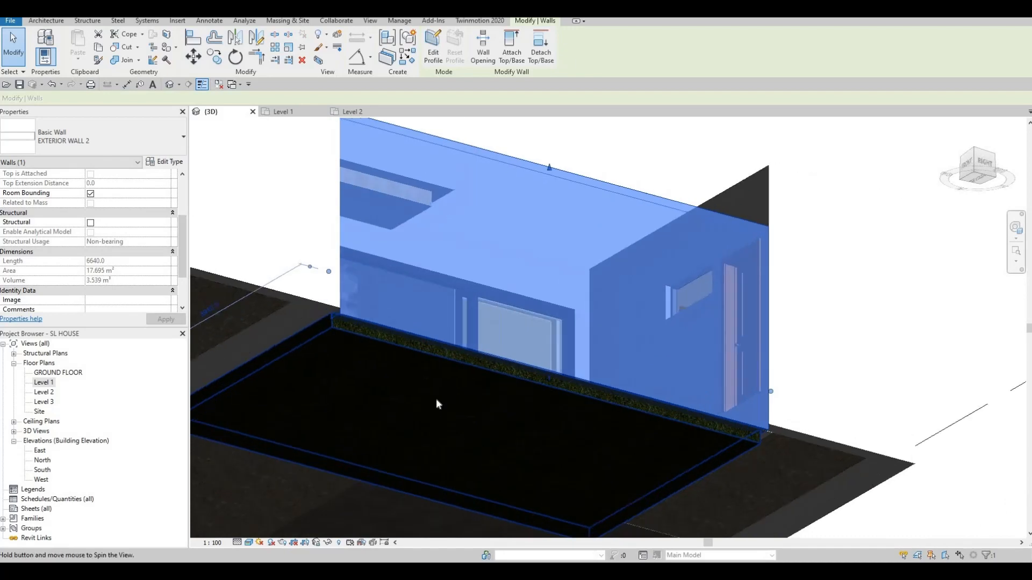
scroll(436, 400, down, 2)
key(Escape)
Align the block wall's bottom face with the bottom face of the adjoining exterior wall, dismissing the save reminder
shift+middle_drag(338, 505, 398, 304)
scroll(395, 306, up, 5)
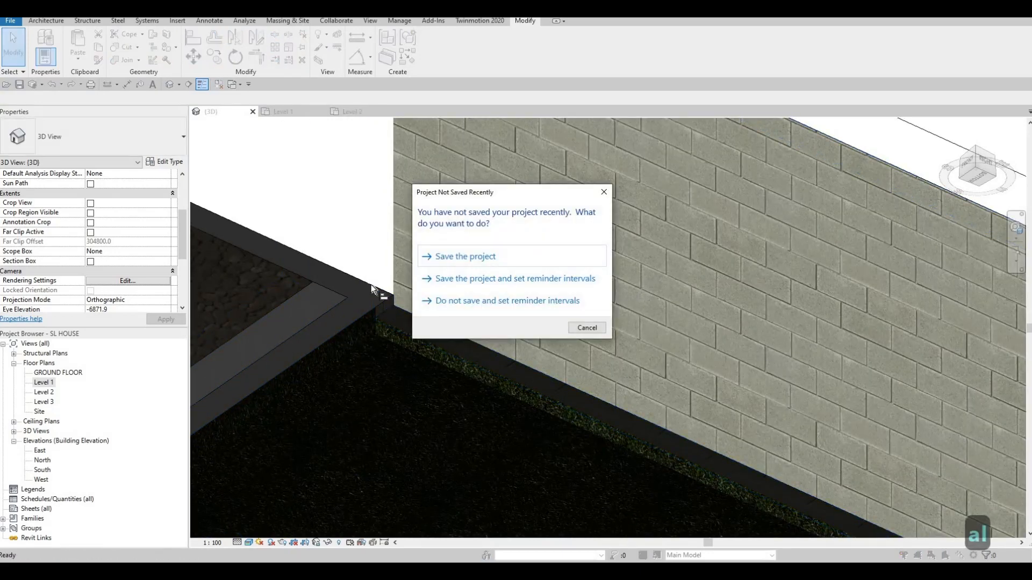
key(l)
key(Escape)
key(Escape)
key(Escape)
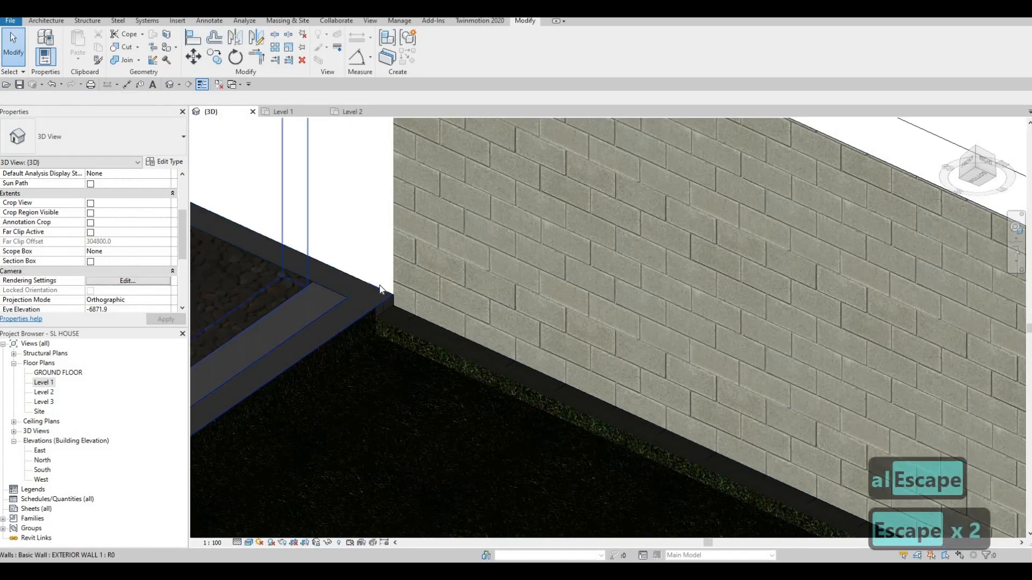
key(a)
key(l)
click(375, 292)
click(411, 318)
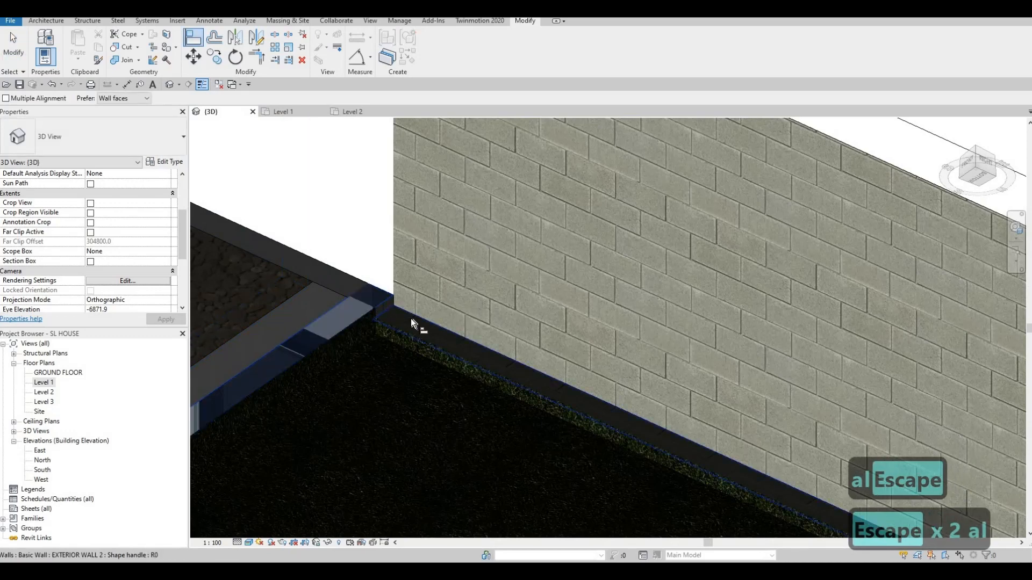
scroll(482, 347, down, 2)
scroll(462, 339, down, 3)
key(Escape)
key(Escape)
Check the block wall and courtyard from several angles and open the GROUND FLOOR plan at the courtyard
shift+middle_drag(462, 339, 589, 431)
scroll(590, 432, down, 3)
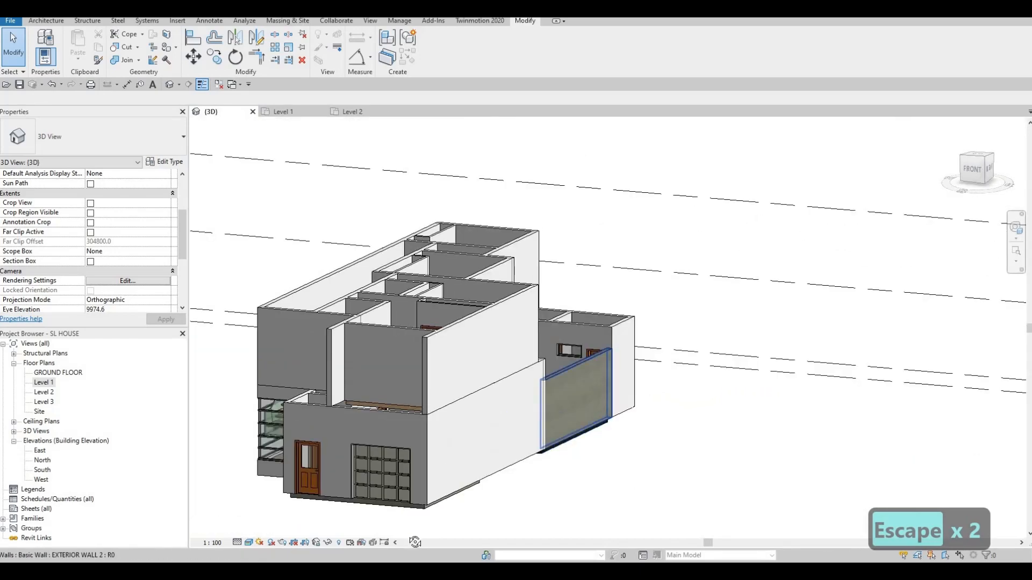
shift+middle_drag(629, 497, 738, 337)
shift+middle_drag(613, 398, 510, 420)
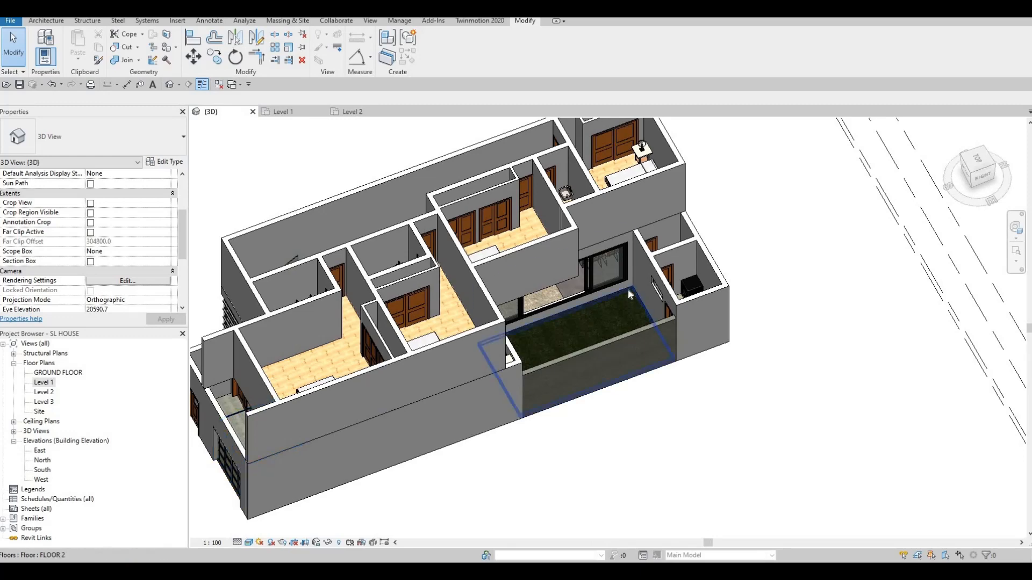
shift+middle_drag(579, 371, 353, 412)
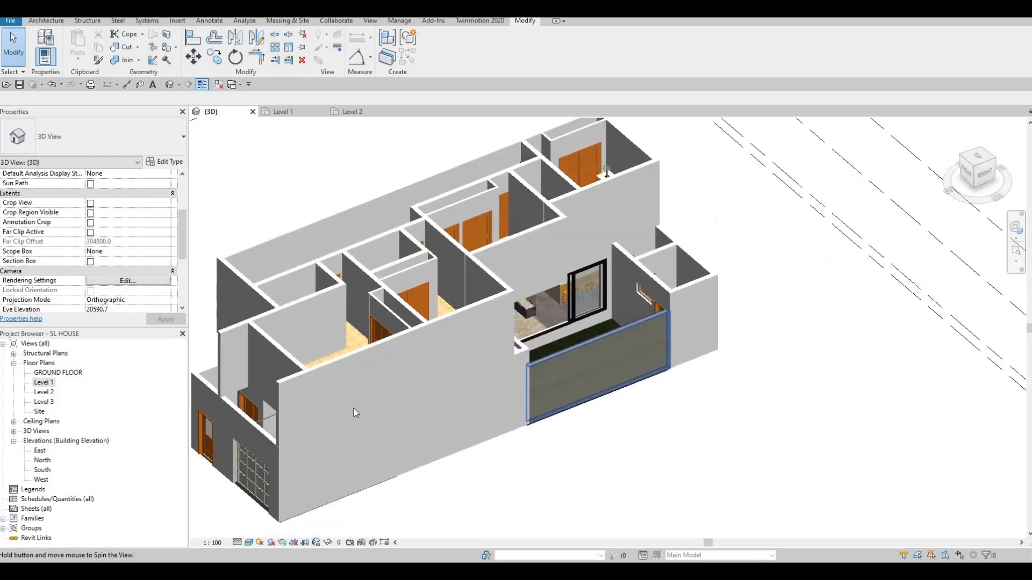
double_click(58, 373)
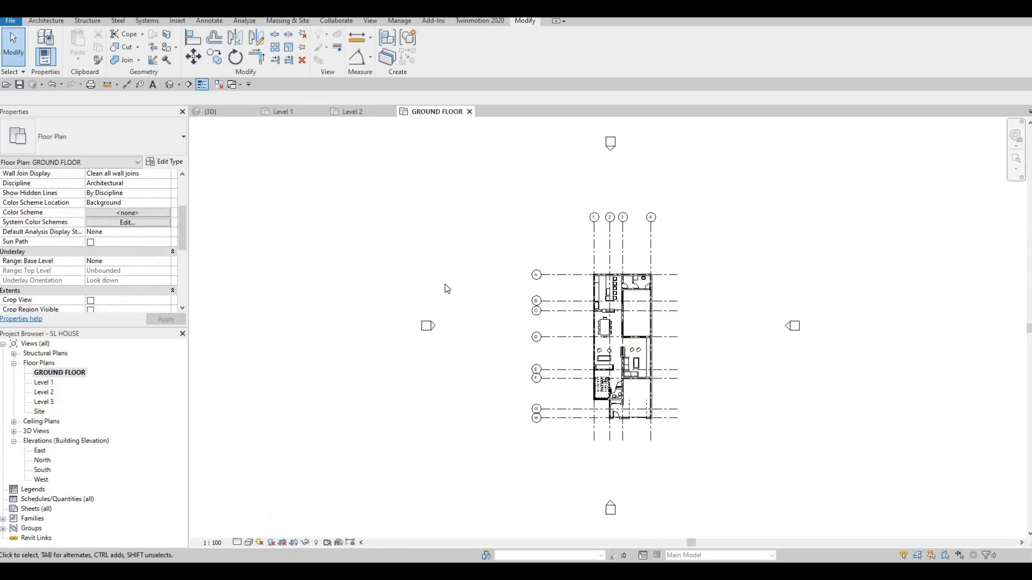
scroll(430, 258, up, 4)
scroll(459, 321, up, 5)
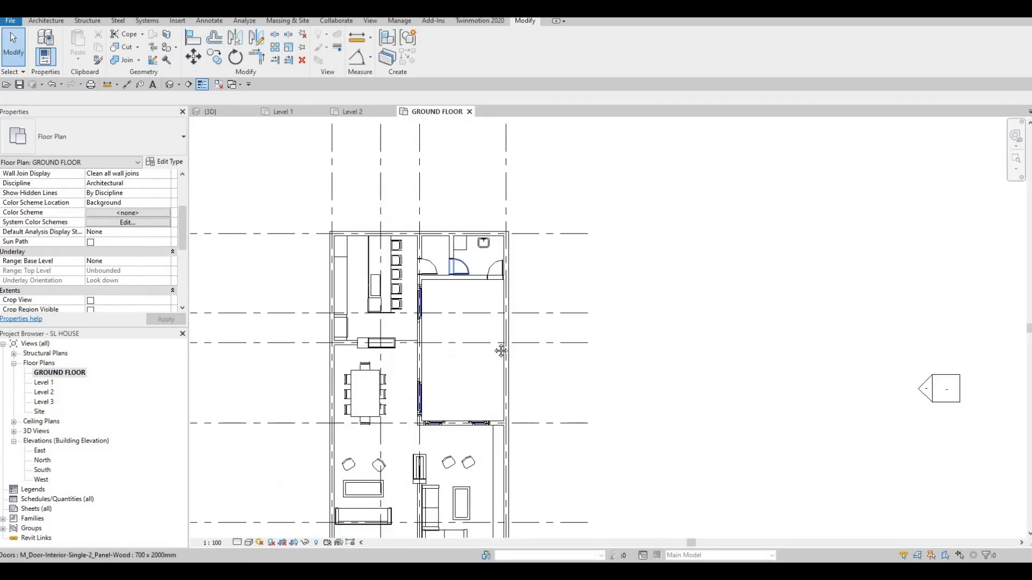
Place a 1000 mm wide, one-tread stair run of type 180mm max riser 275mm tread 2, from the grid D wall into the courtyard
click(51, 22)
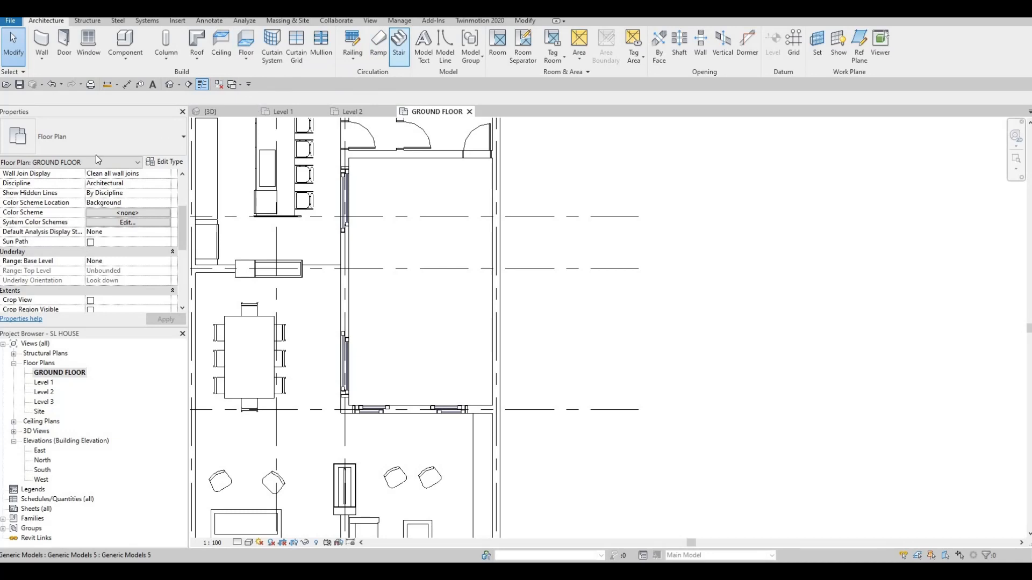
click(110, 142)
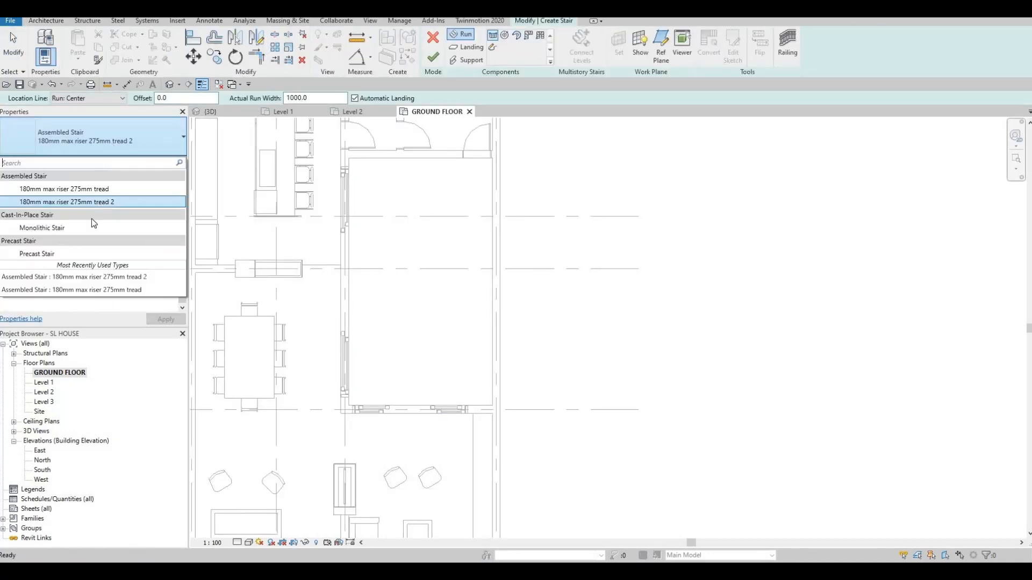
click(77, 233)
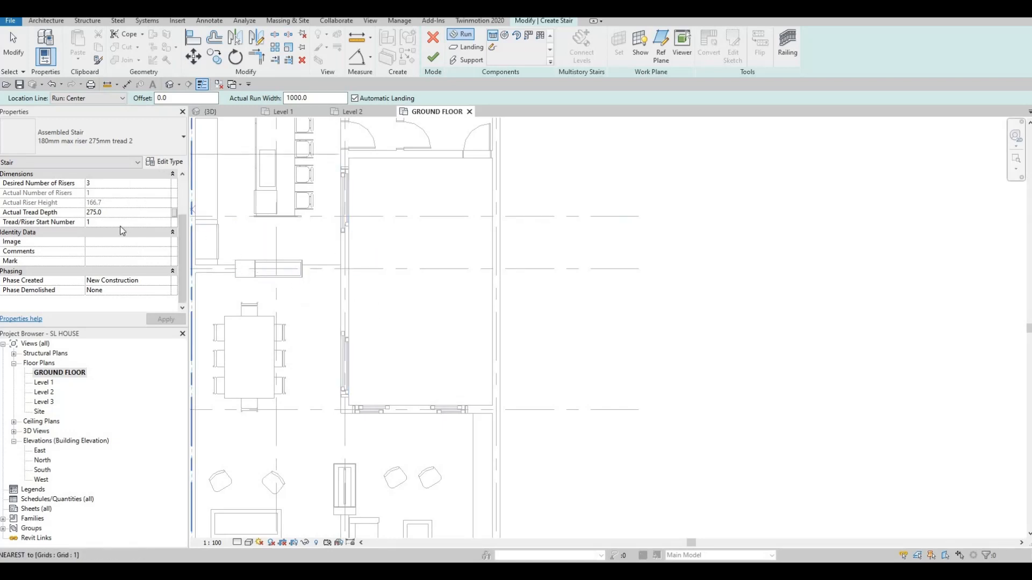
scroll(121, 230, up, 3)
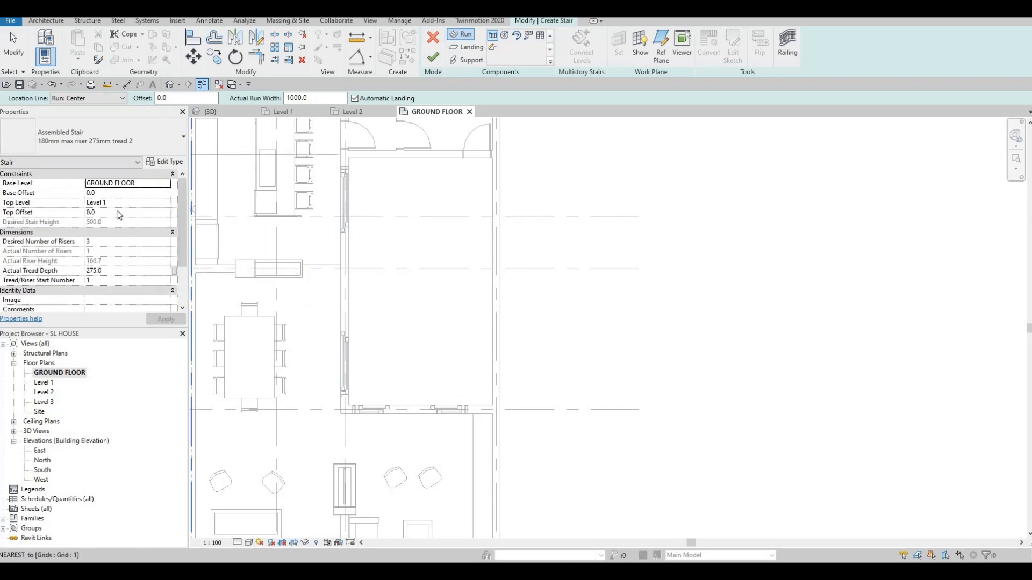
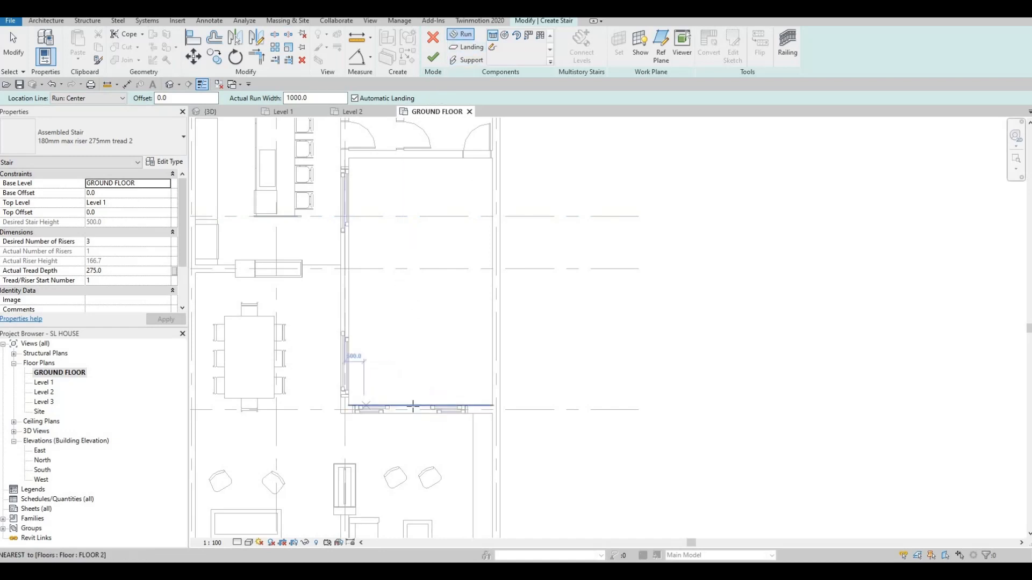
scroll(413, 407, up, 2)
click(413, 404)
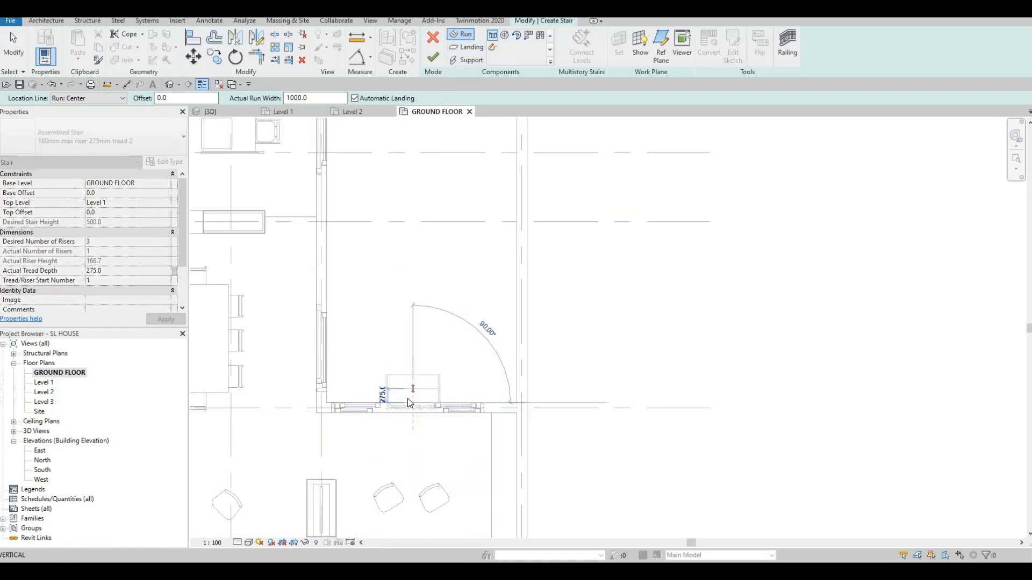
click(413, 388)
key(Escape)
scroll(425, 396, up, 2)
key(Escape)
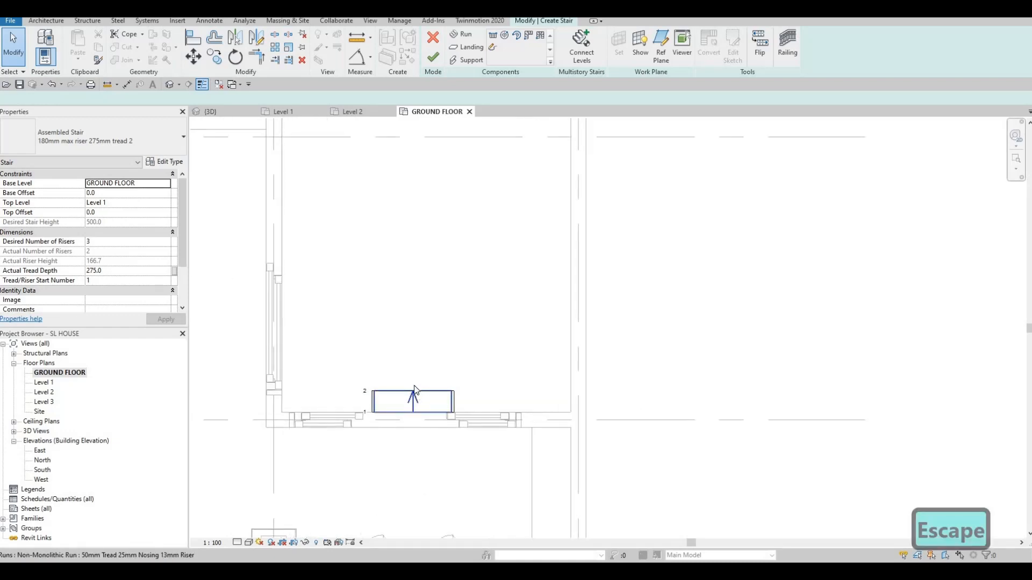
Move the one-tread stair run off the grid D wall further into the courtyard and finish the stair
click(413, 388)
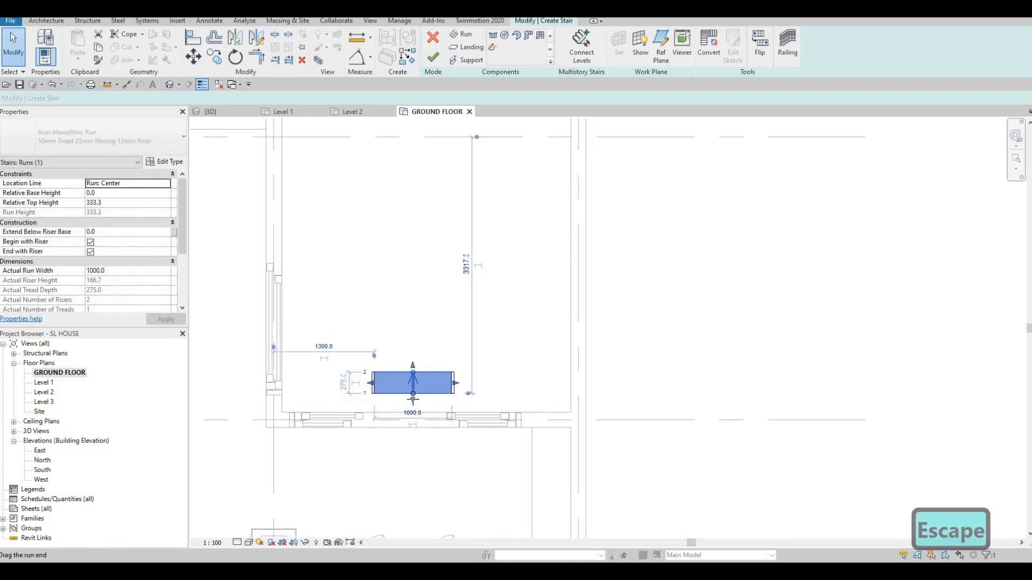
drag(413, 402, 417, 410)
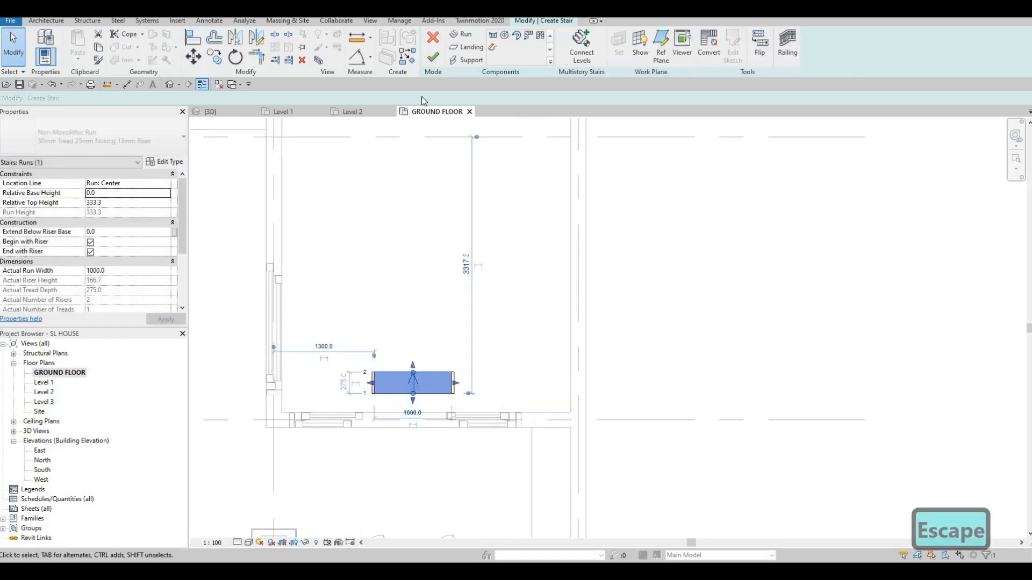
click(438, 56)
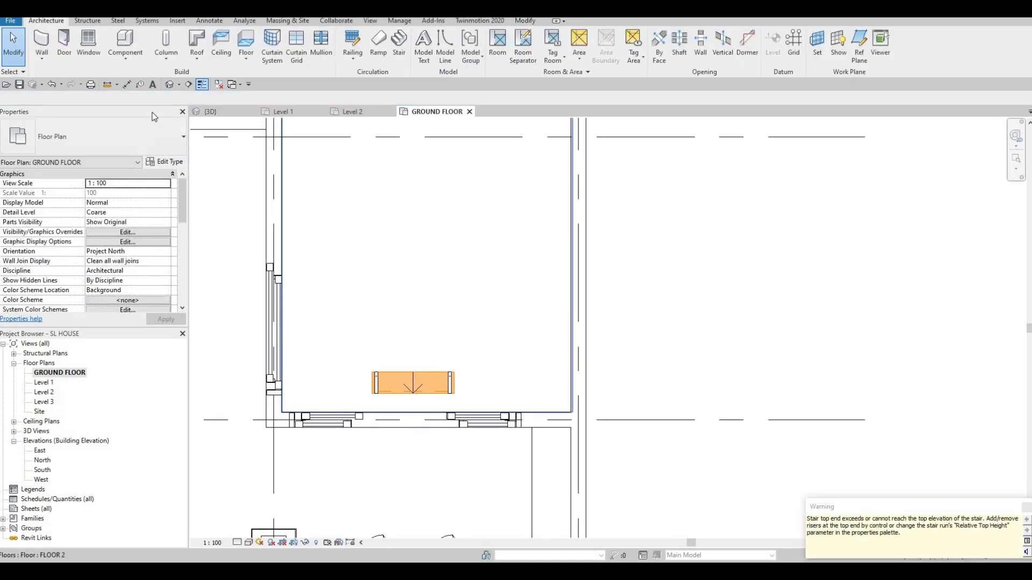
Delete the one-tread stair from the courtyard, working in the 3D view
click(169, 84)
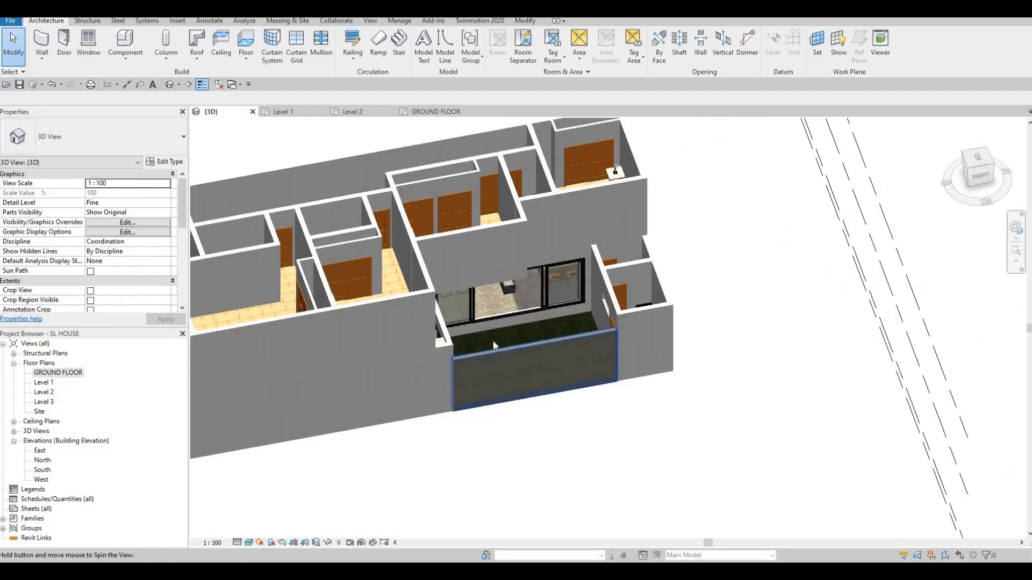
scroll(527, 314, up, 6)
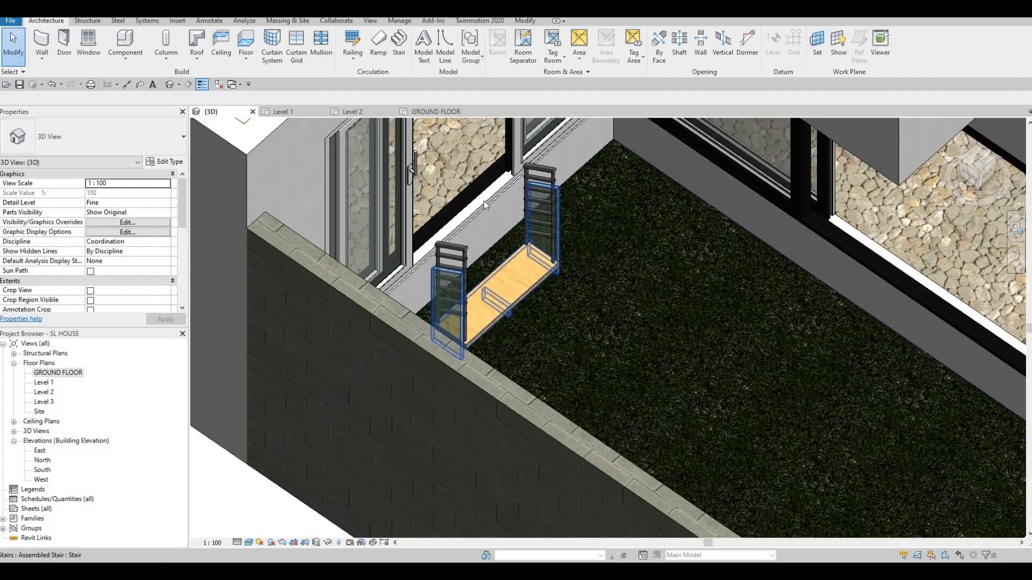
click(485, 205)
shift+middle_drag(451, 458, 453, 330)
key(Delete)
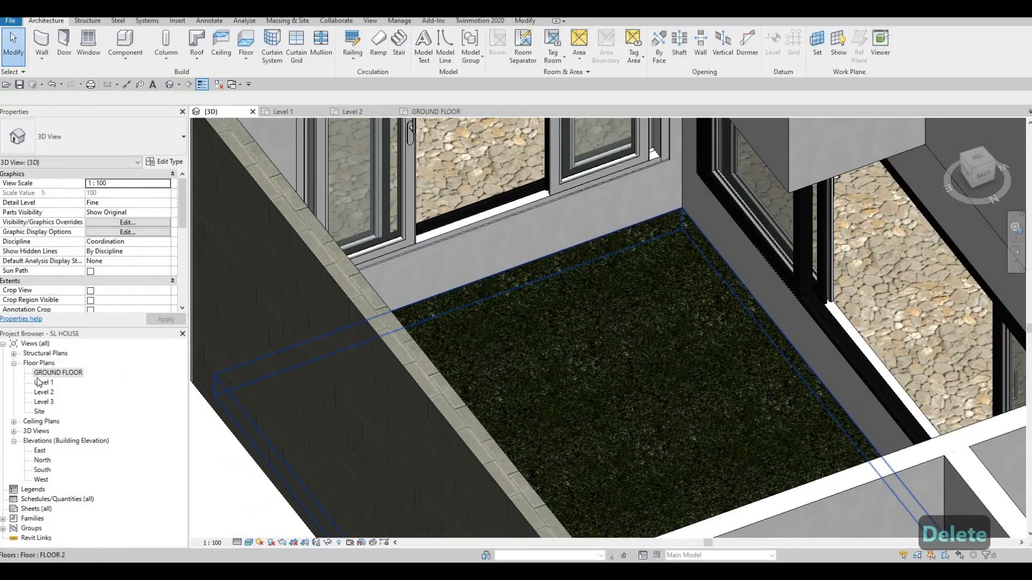
Create a 1000 mm wide straight stair with 4 risers and 275 mm treads on GROUND FLOOR, from the grid D wall into the courtyard
double_click(57, 376)
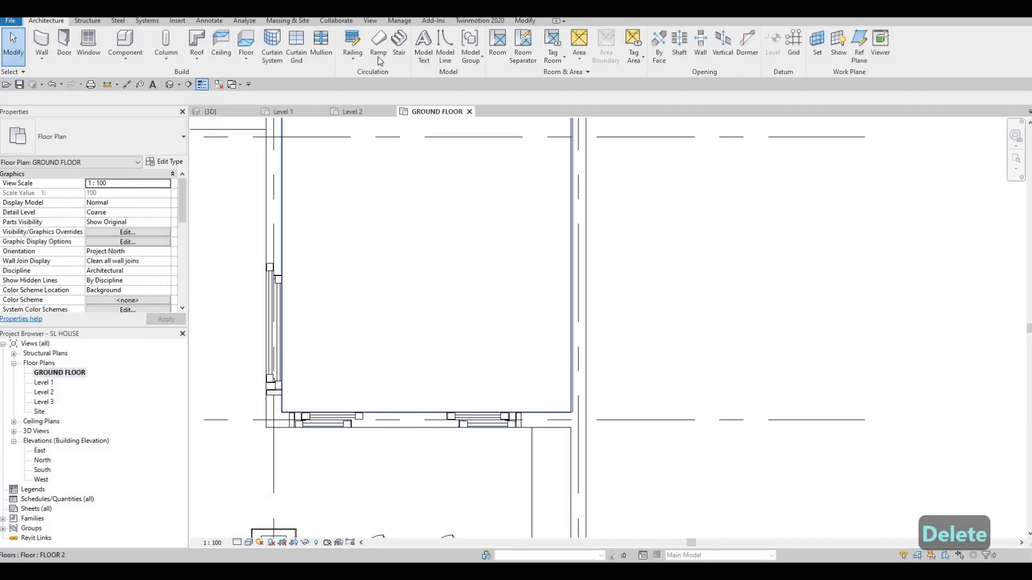
click(407, 41)
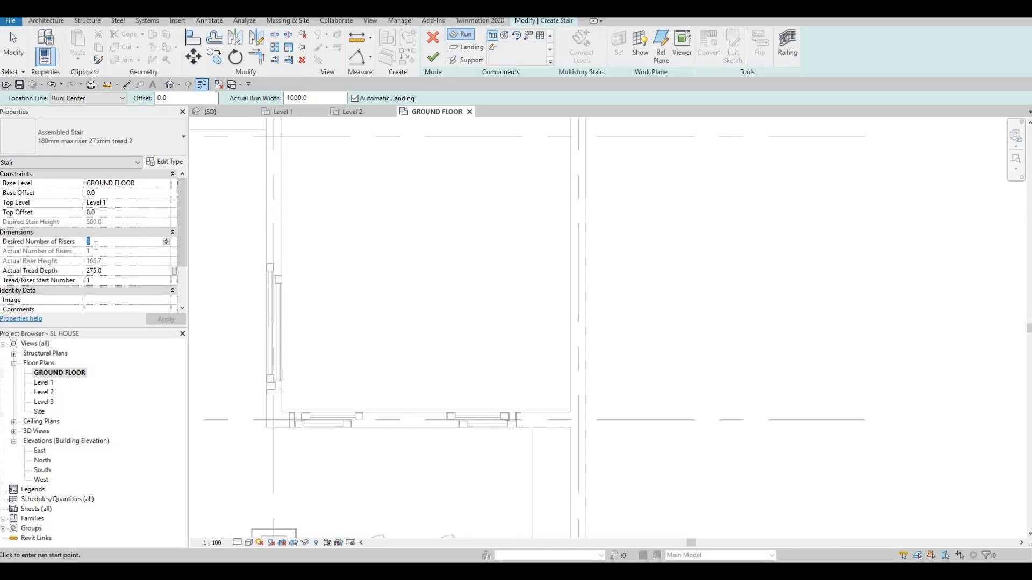
key(Return)
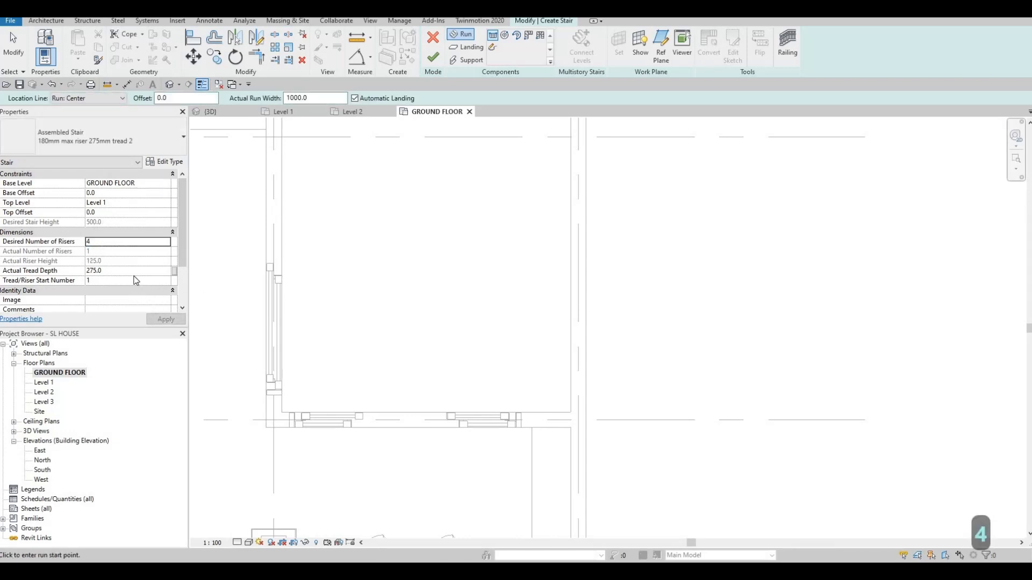
click(402, 371)
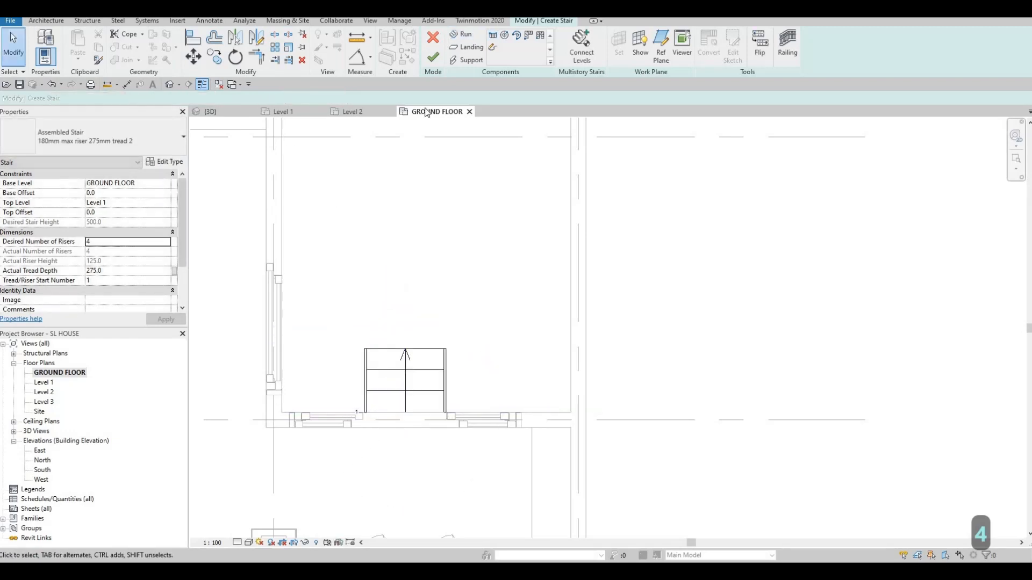
key(Escape)
key(Escape)
key(Escape)
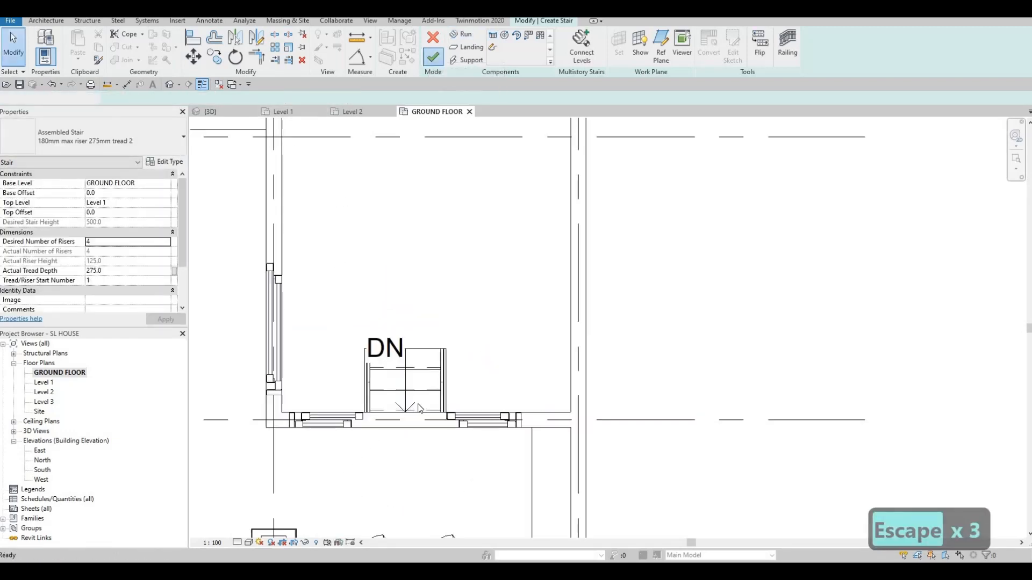
Flip the stair's up direction so the steps descend from the house wall into the courtyard
click(410, 352)
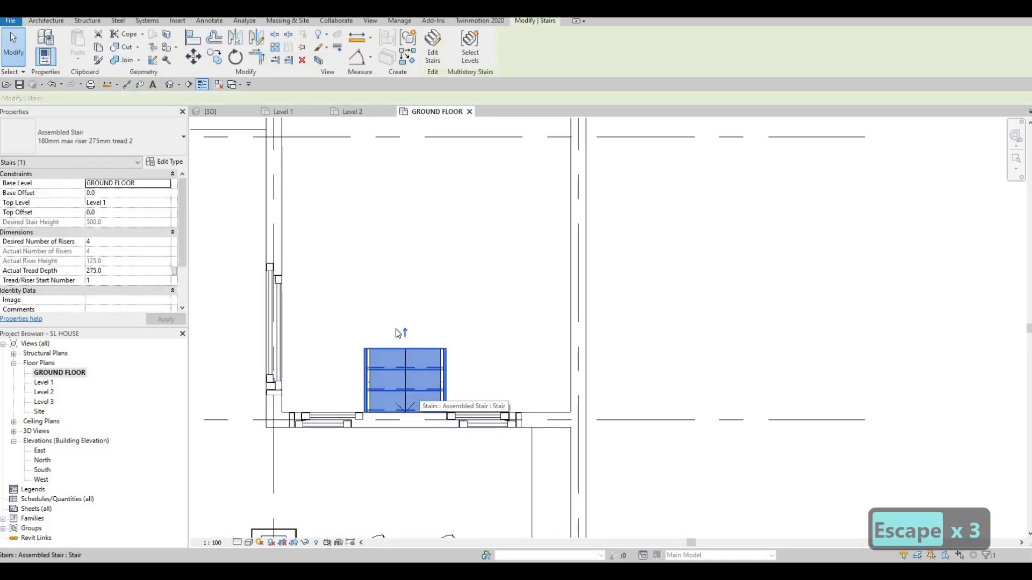
click(411, 338)
key(Escape)
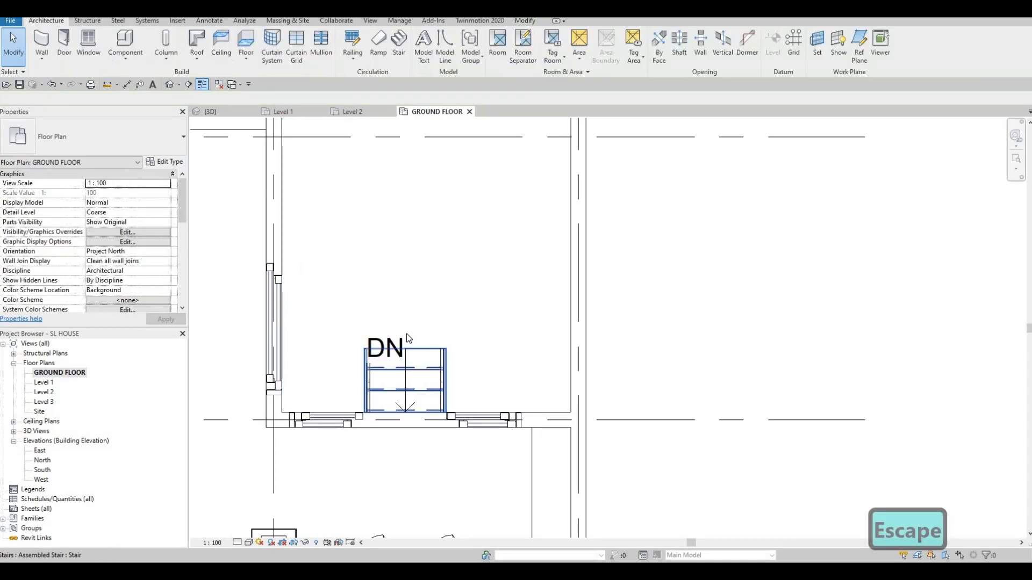
click(407, 348)
click(406, 331)
key(Escape)
key(Escape)
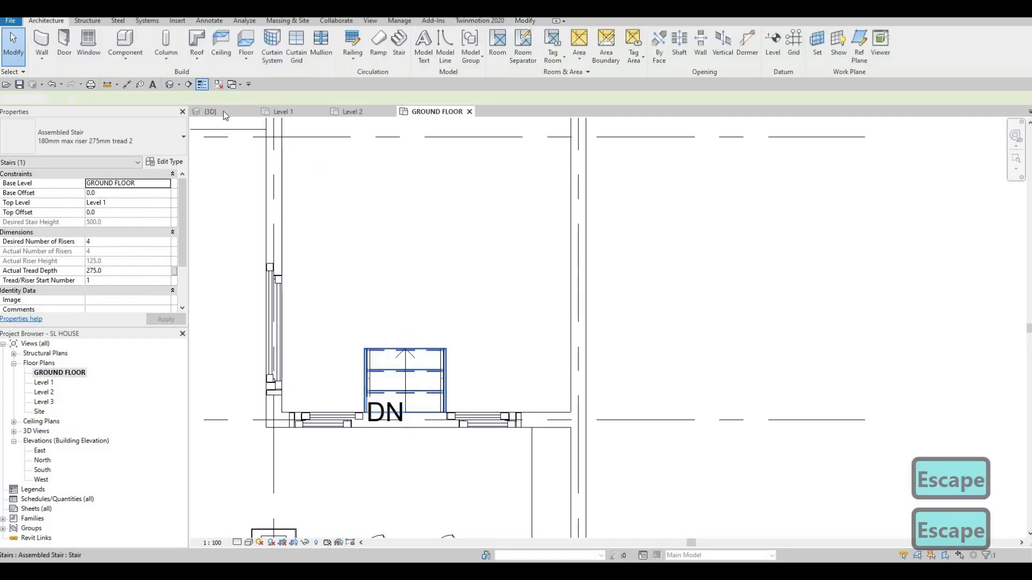
Change the courtyard stair's type to Cast-In-Place Stair, Monolithic Stair, working in the 3D view
click(169, 84)
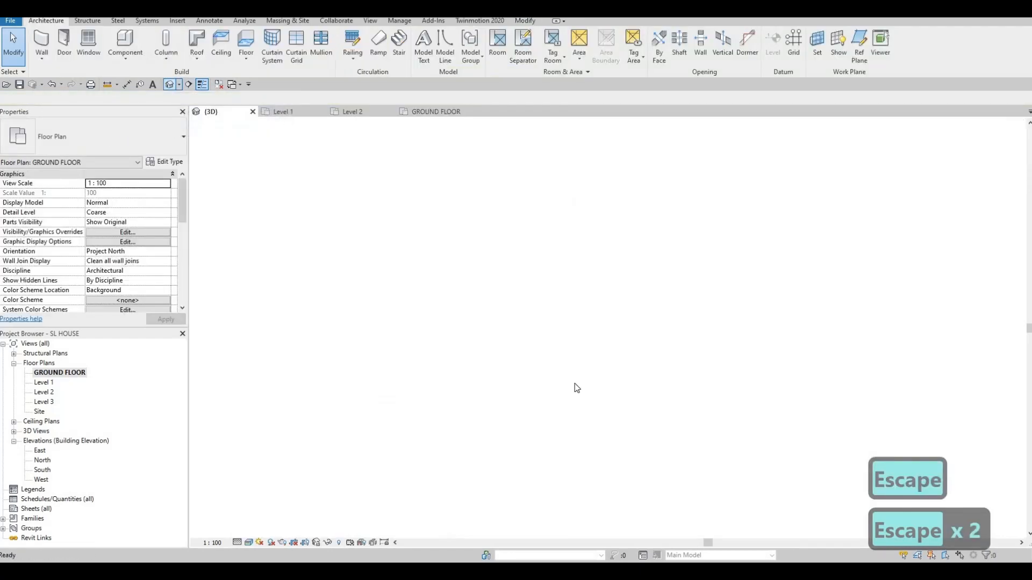
shift+middle_drag(476, 338, 502, 324)
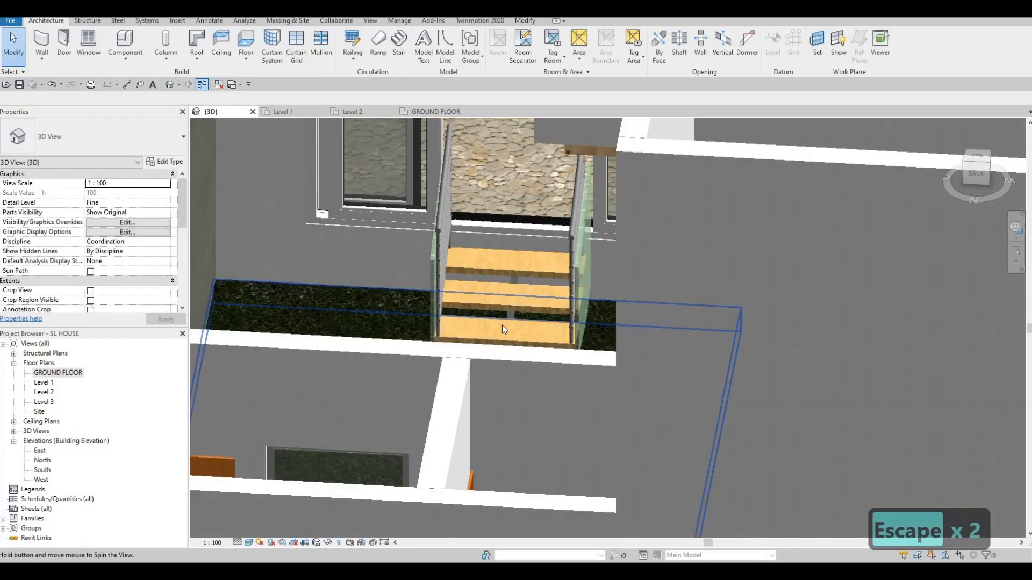
click(502, 324)
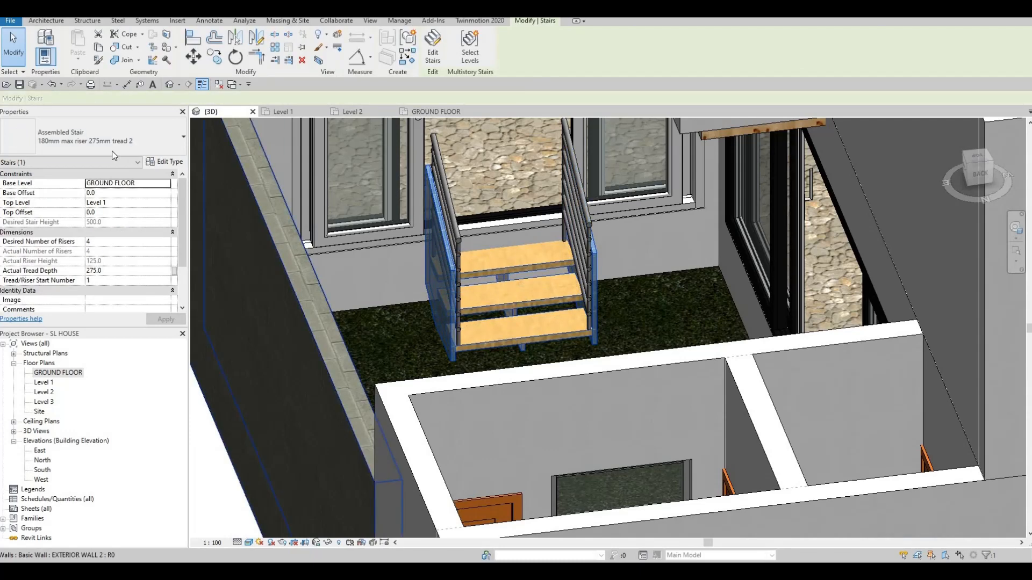
click(113, 141)
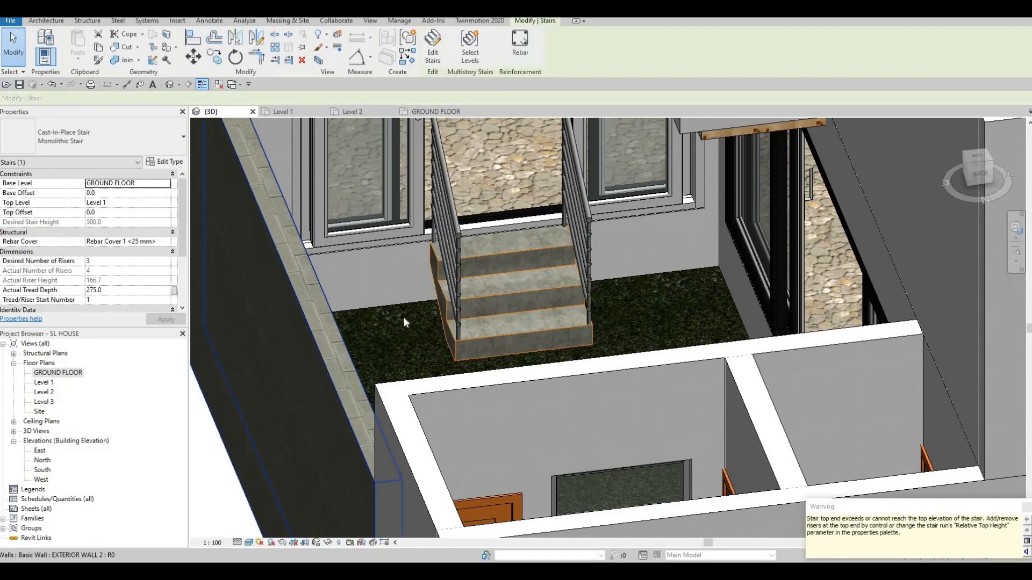
key(Escape)
key(Escape)
key(Escape)
Delete the 900mm Pipe railings from both sides of the courtyard stair
click(461, 277)
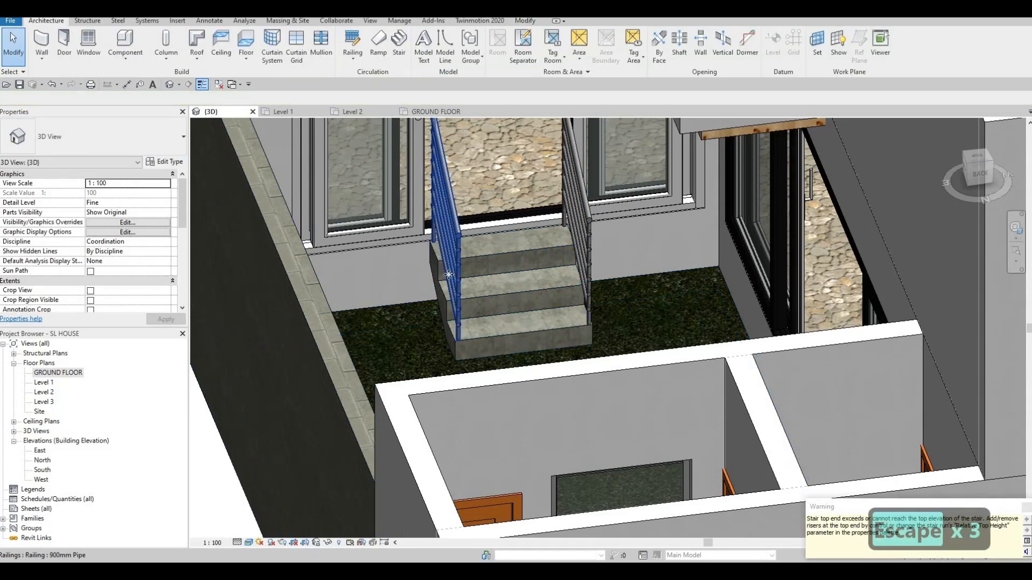
key(Delete)
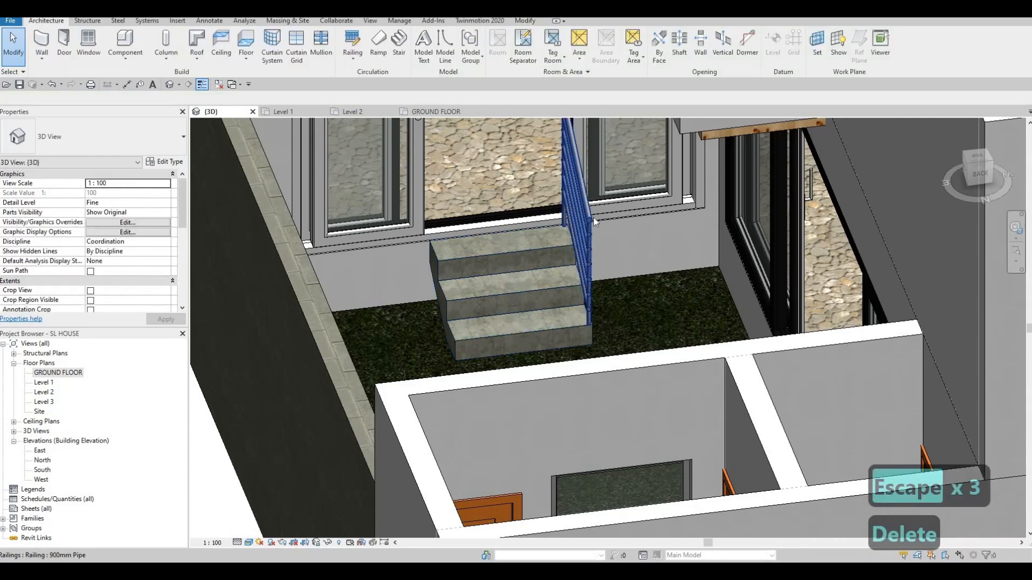
click(503, 275)
key(Delete)
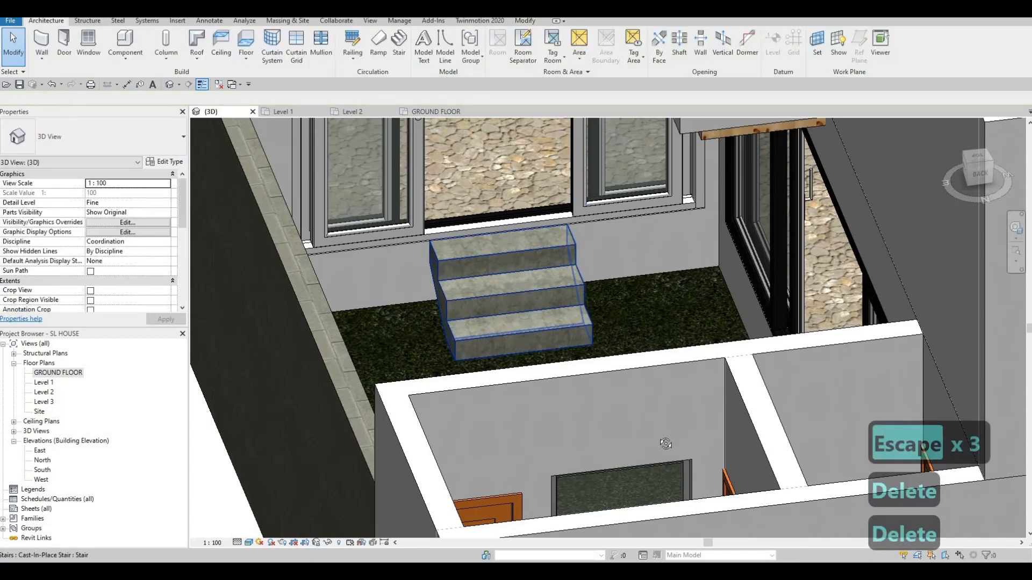
Set the courtyard stair's actual tread depth to 200 mm and accept the minimum tread depth warning
shift+middle_drag(483, 330, 582, 374)
click(584, 371)
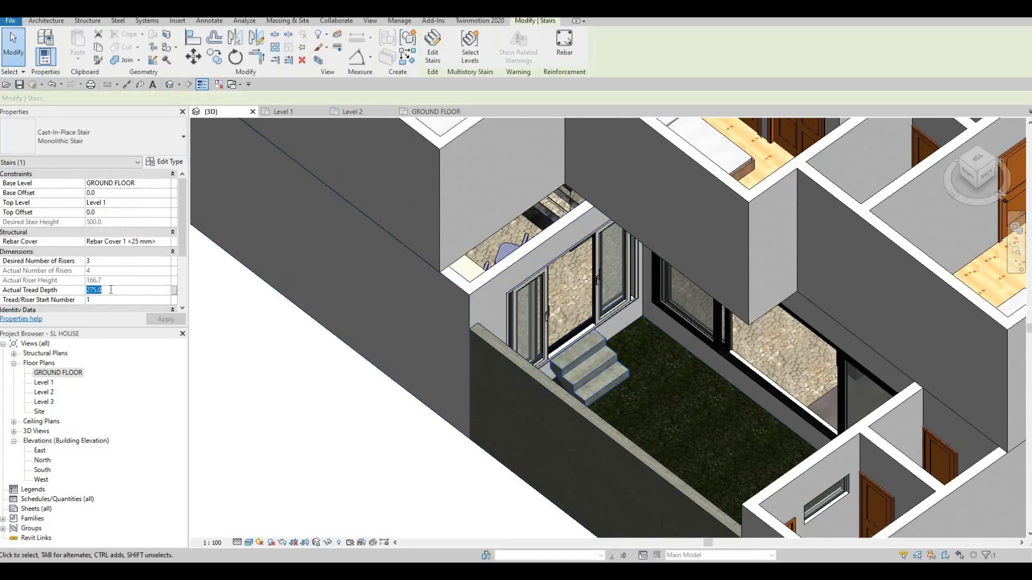
text(00)
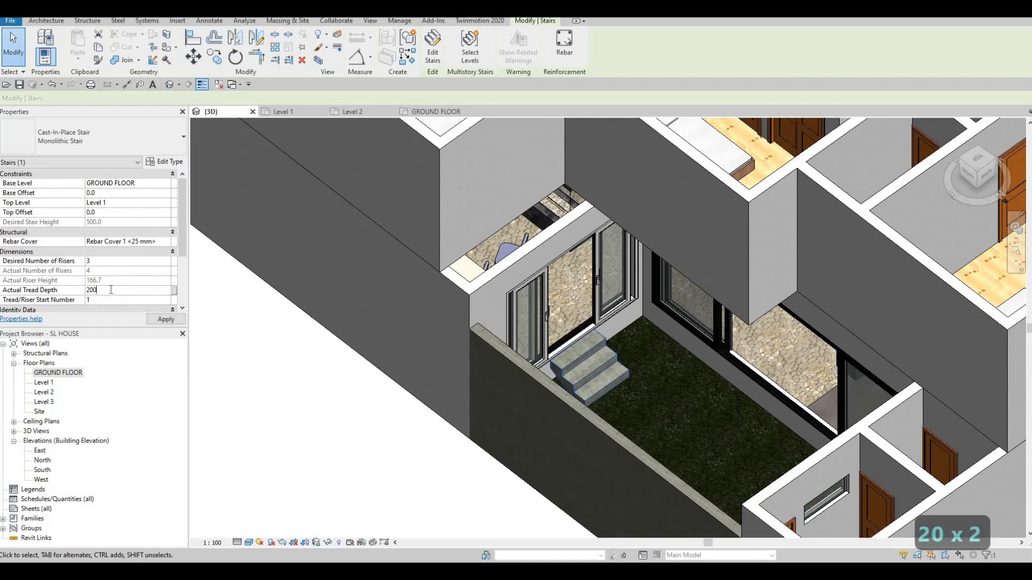
click(167, 320)
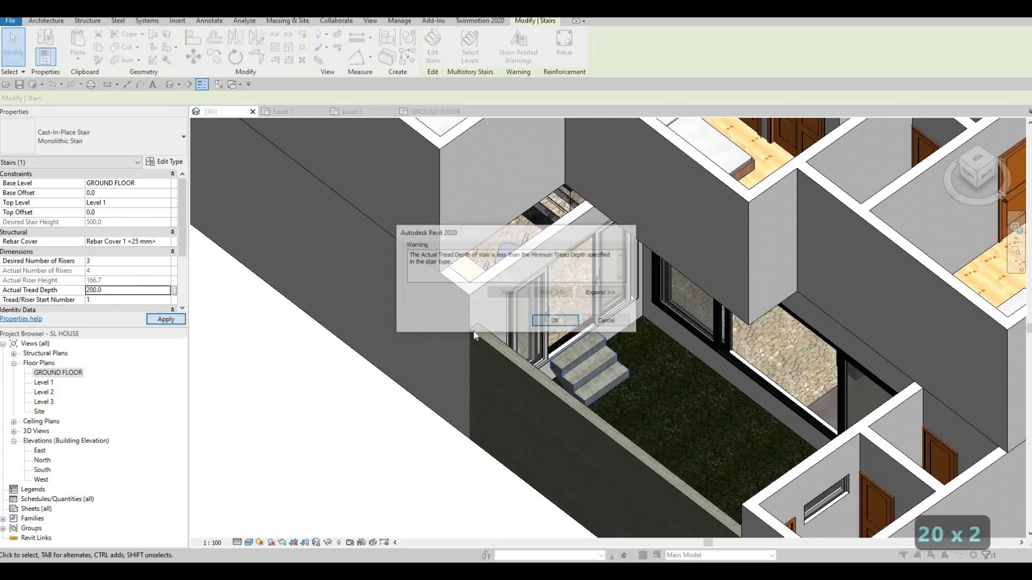
click(554, 321)
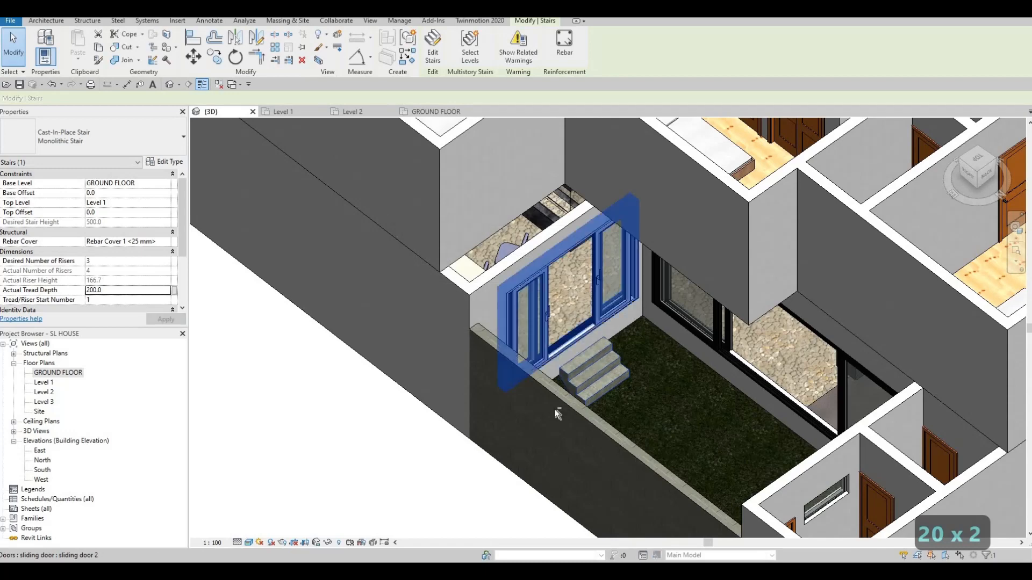
Align the top edge of the concrete stair with the courtyard face of the grid D wall in the GROUND FLOOR plan
shift+middle_drag(412, 437, 417, 371)
shift+middle_drag(559, 459, 516, 500)
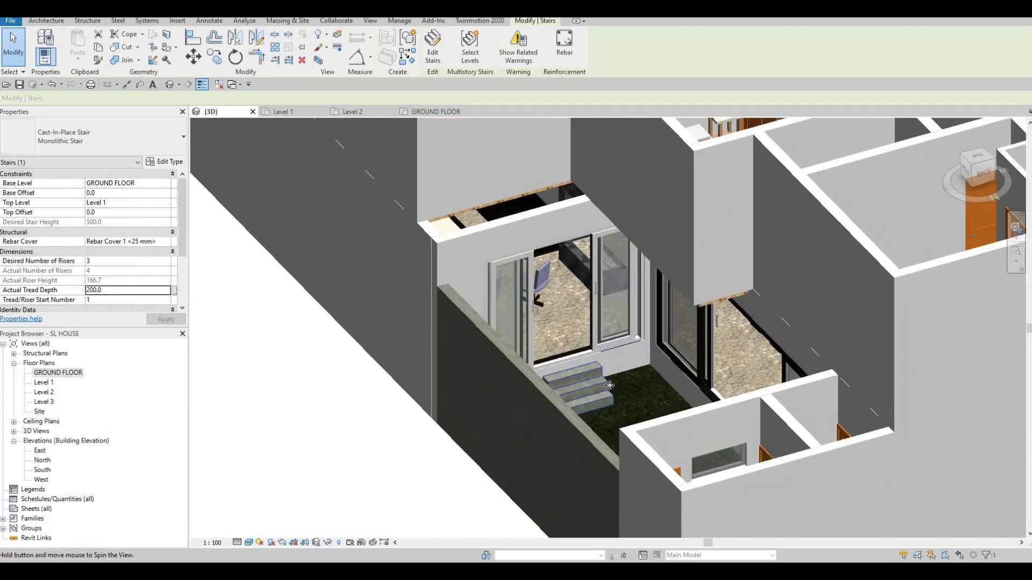
scroll(614, 413, up, 3)
double_click(37, 374)
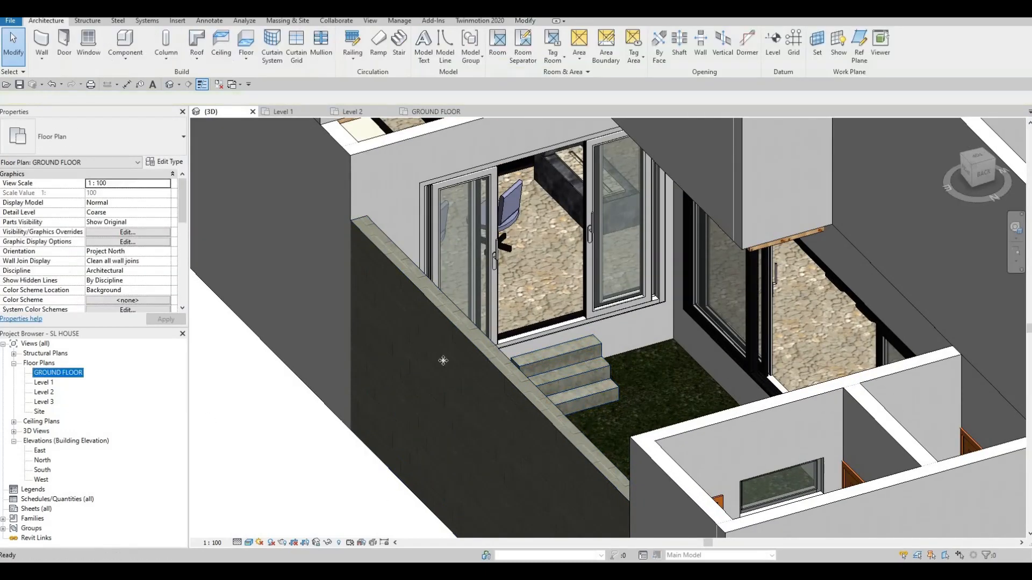
click(436, 376)
key(Escape)
key(Escape)
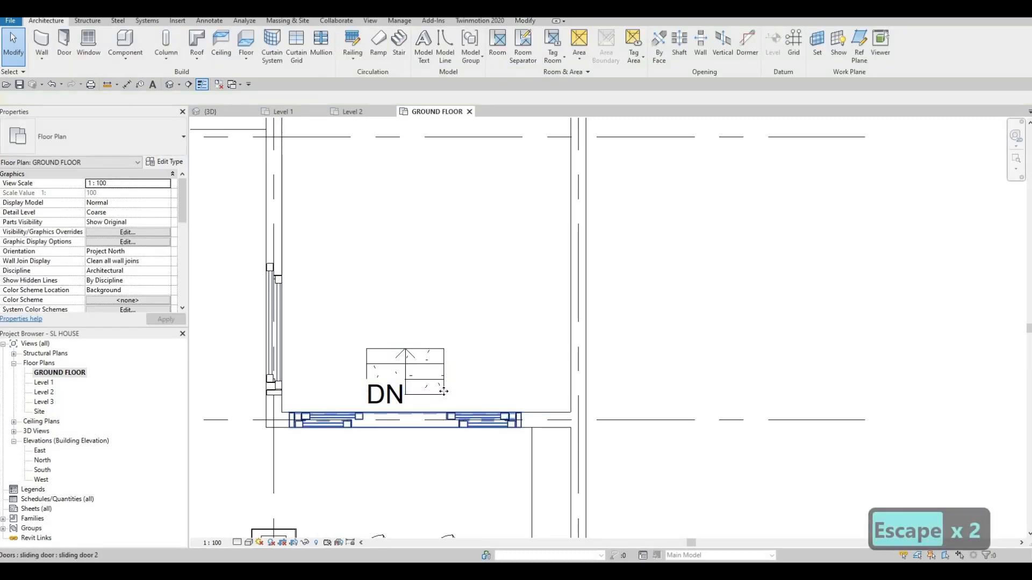
click(443, 392)
key(Escape)
key(a)
key(l)
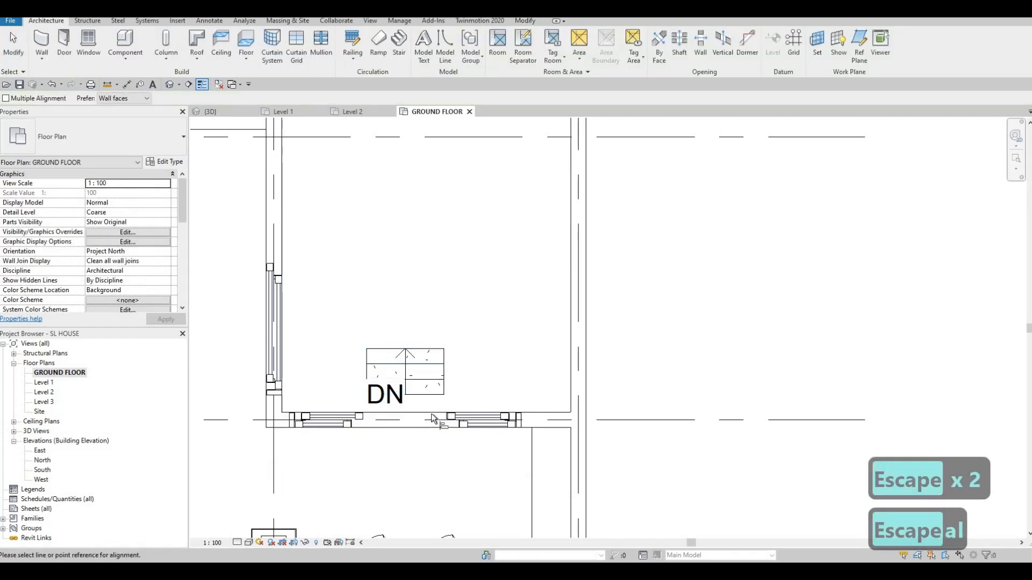
click(434, 396)
click(387, 401)
key(Escape)
key(Escape)
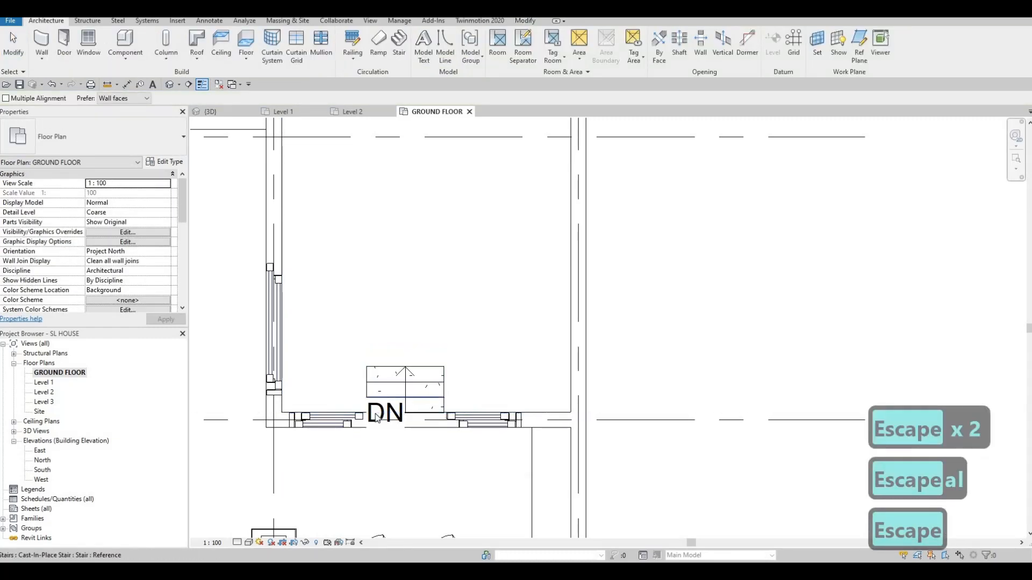
Turn off Show Up Text for the stair path, try to turn off Show Down Text, and check the steps in 3D
key(Tab)
key(Tab)
key(Tab)
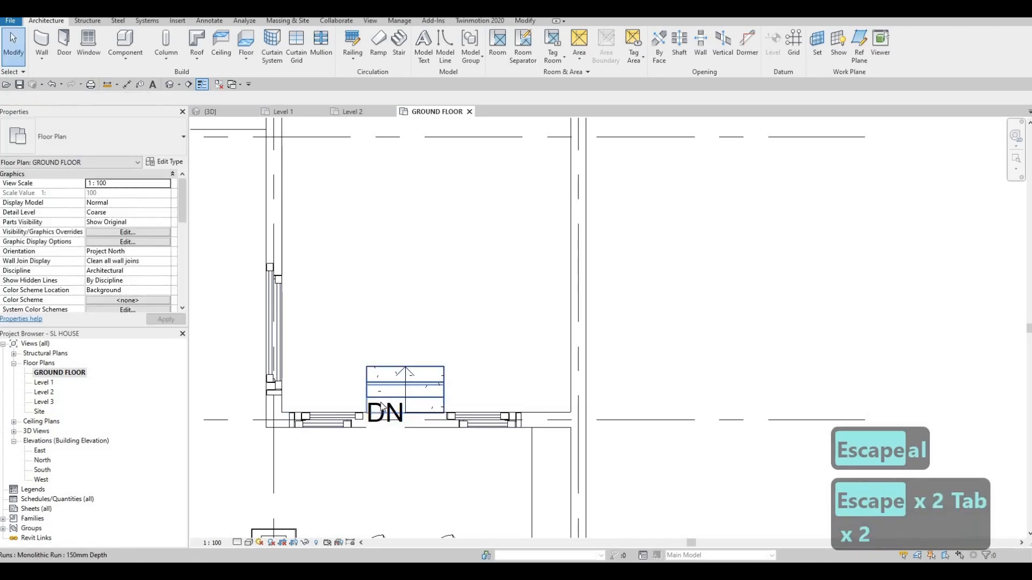
click(379, 412)
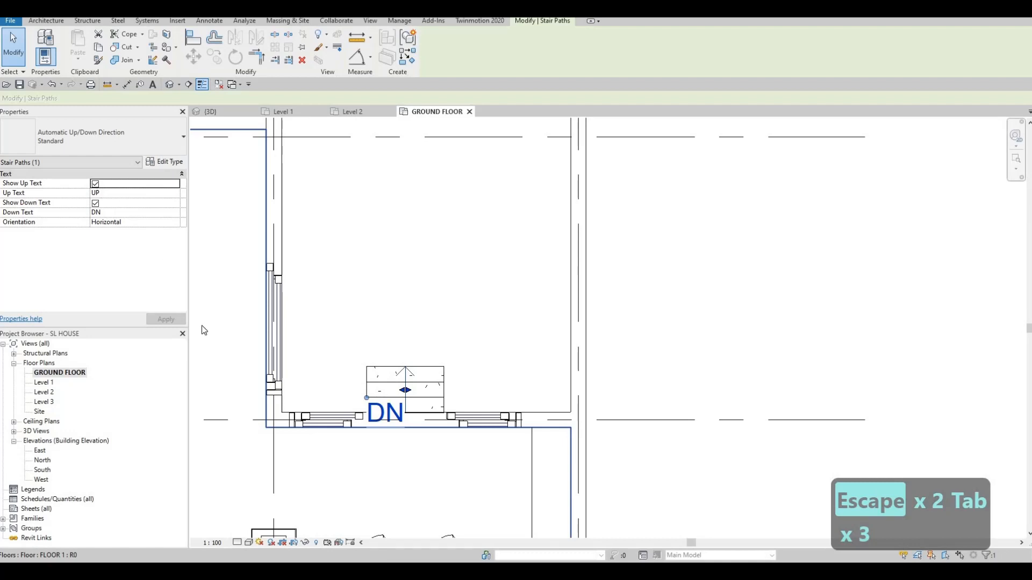
click(96, 183)
click(166, 320)
click(95, 203)
click(166, 320)
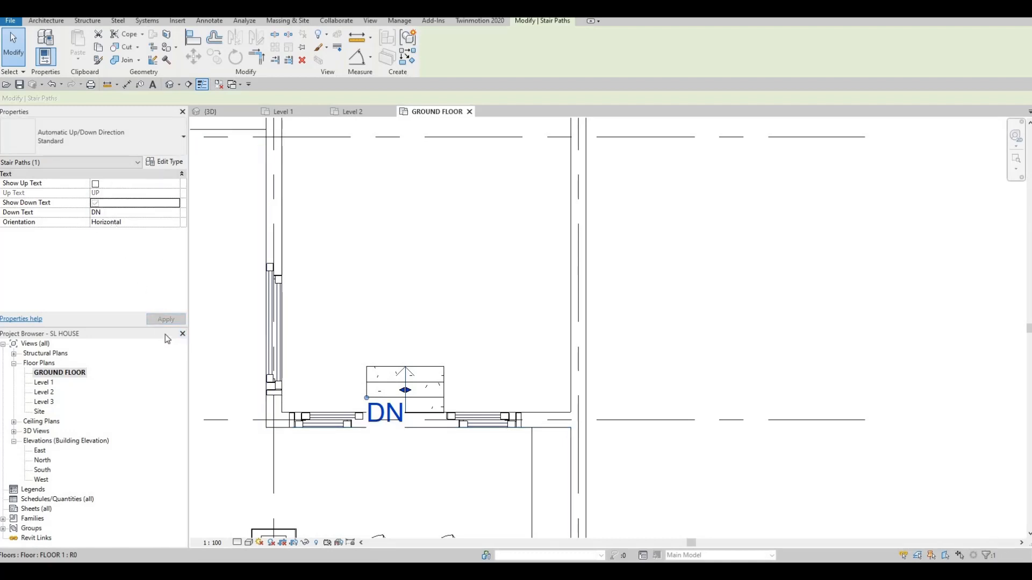
key(Escape)
key(Escape)
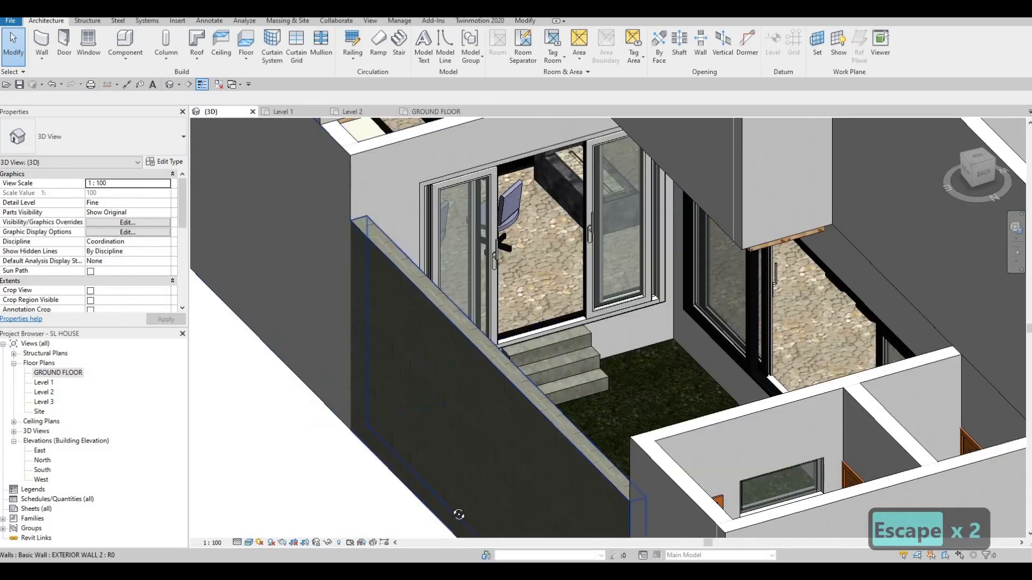
shift+middle_drag(520, 467, 30, 414)
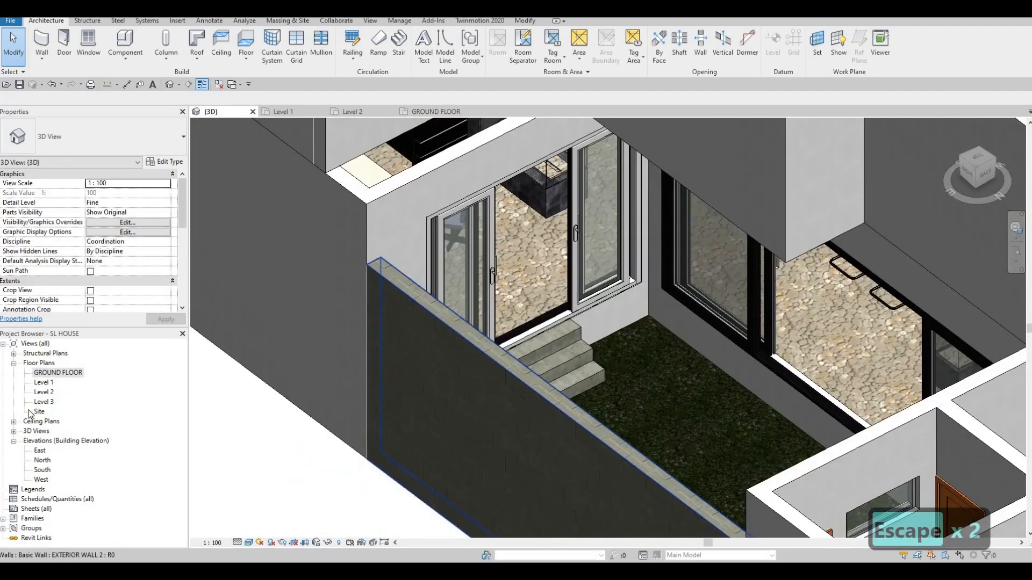
Edit the courtyard stair in the GROUND FLOOR plan and extend its run to the east courtyard wall, 2640 mm wide
click(436, 112)
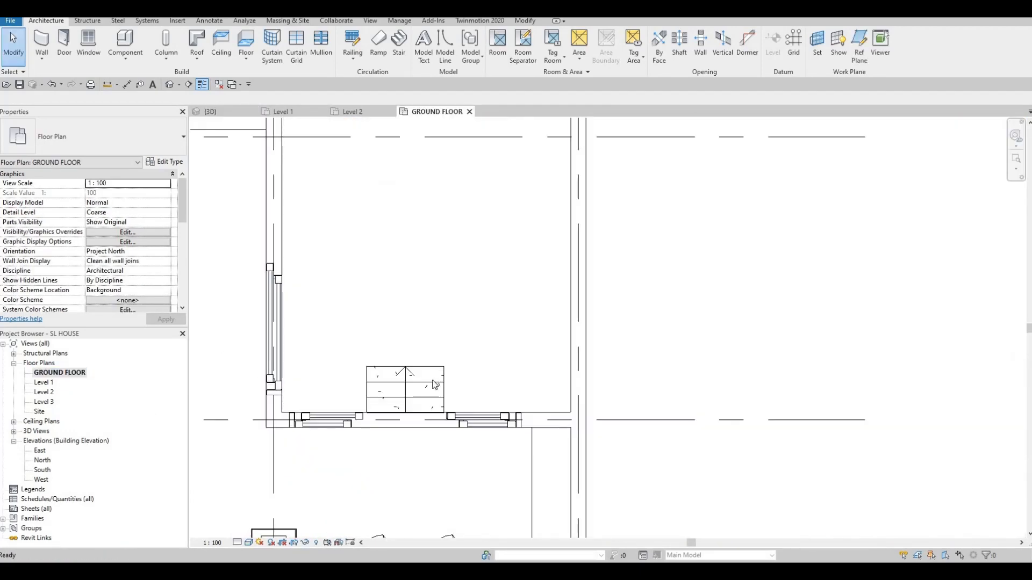
click(433, 384)
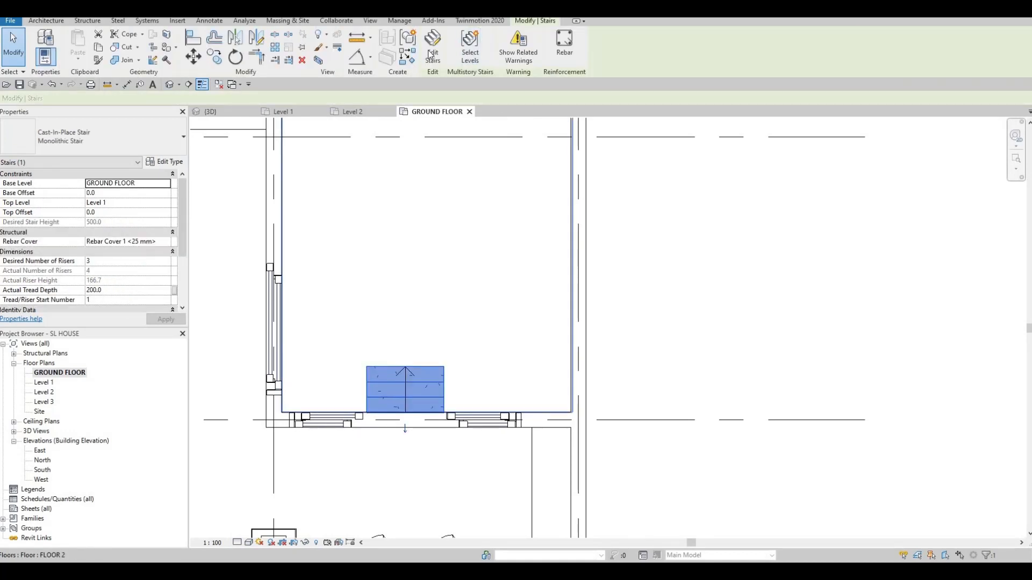
click(432, 51)
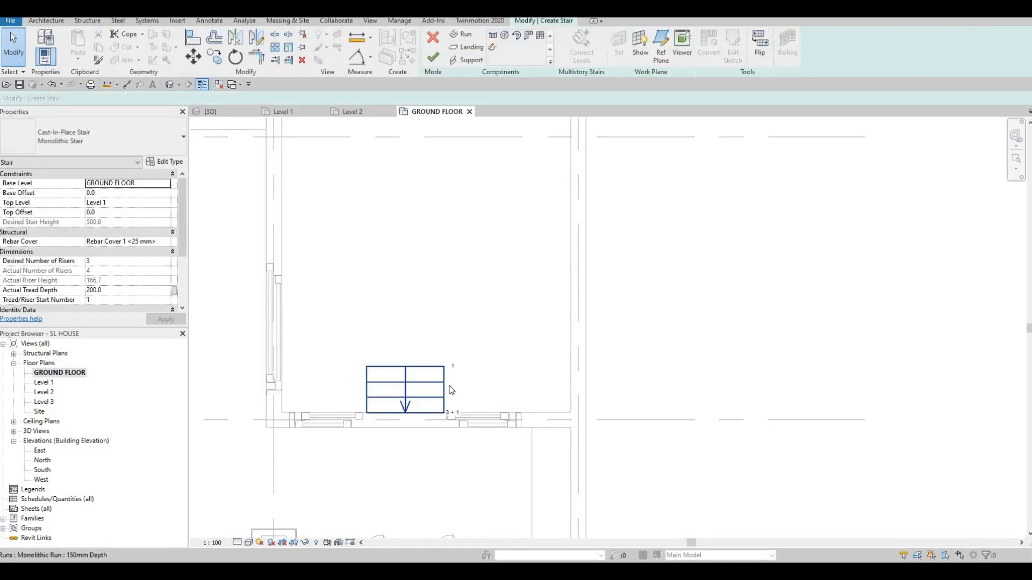
click(404, 407)
drag(562, 387, 568, 388)
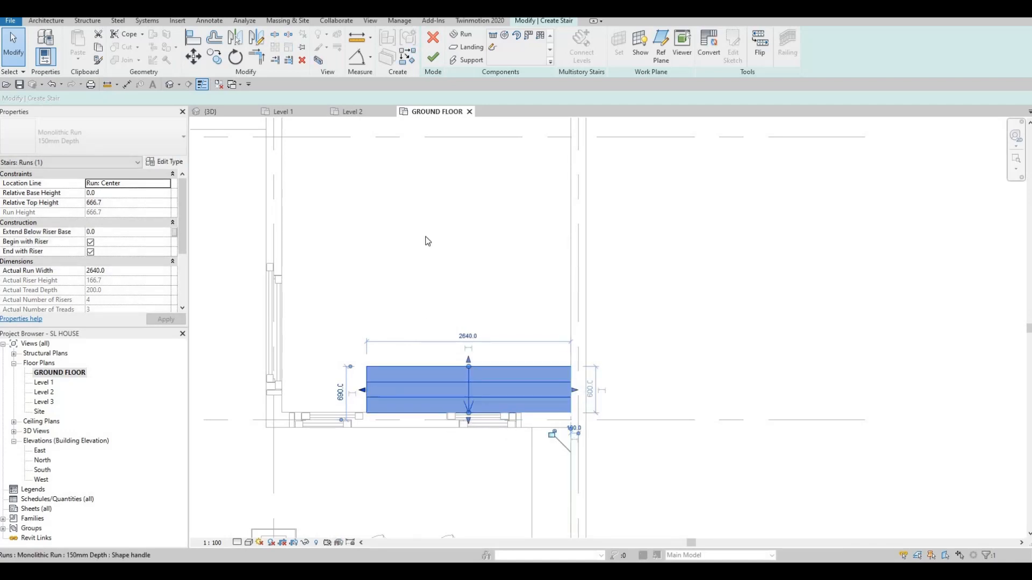
middle_drag(426, 239, 440, 237)
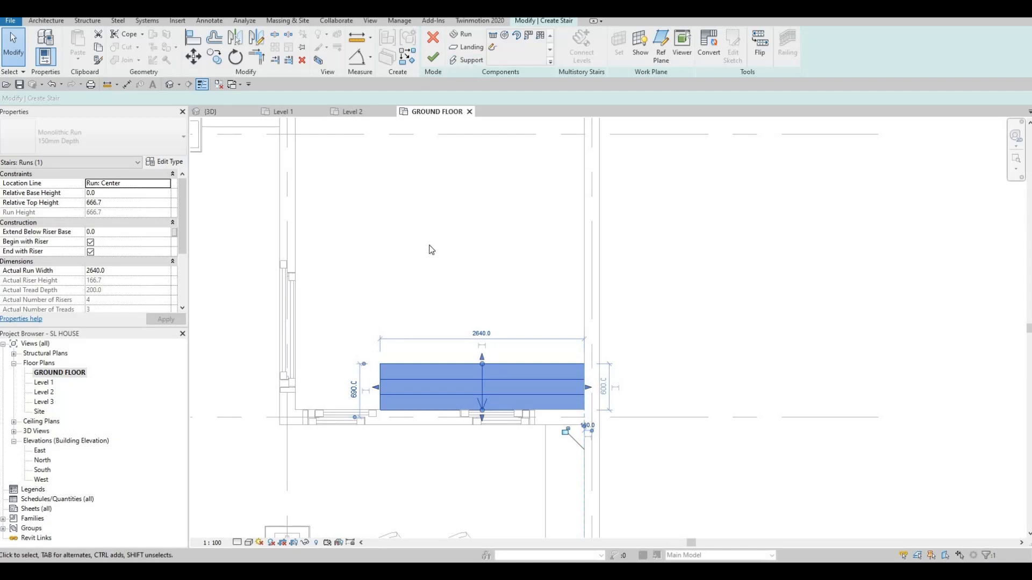
key(Escape)
key(Escape)
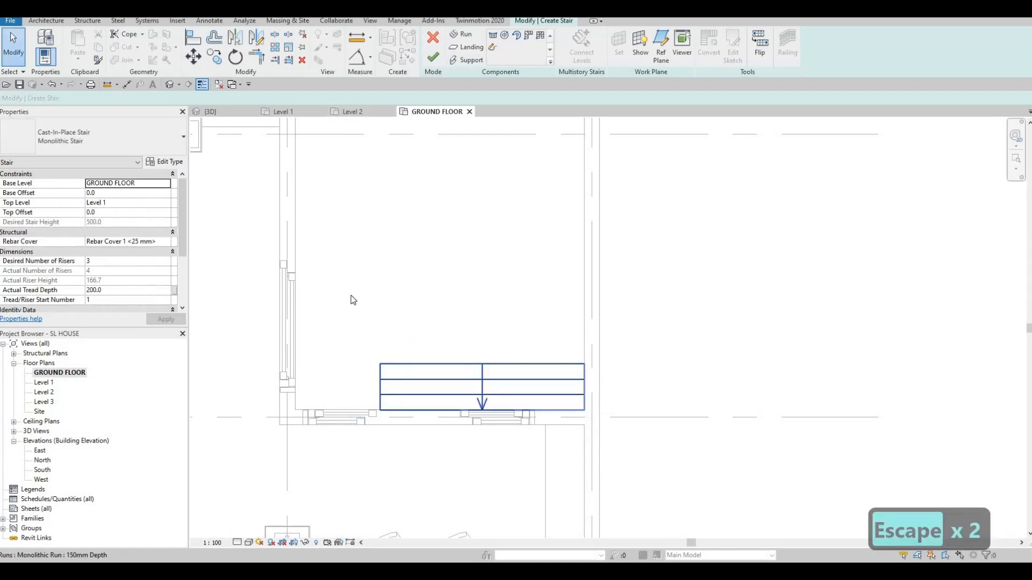
Try to sketch an L-shaped run boundary from the stair's west end, turning along the west courtyard wall
key(F1)
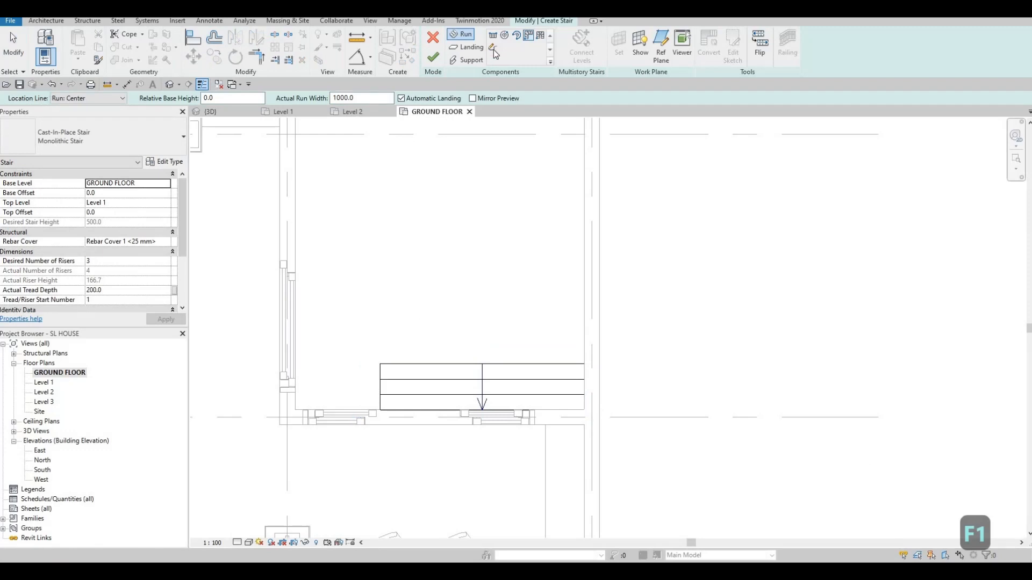
double_click(369, 387)
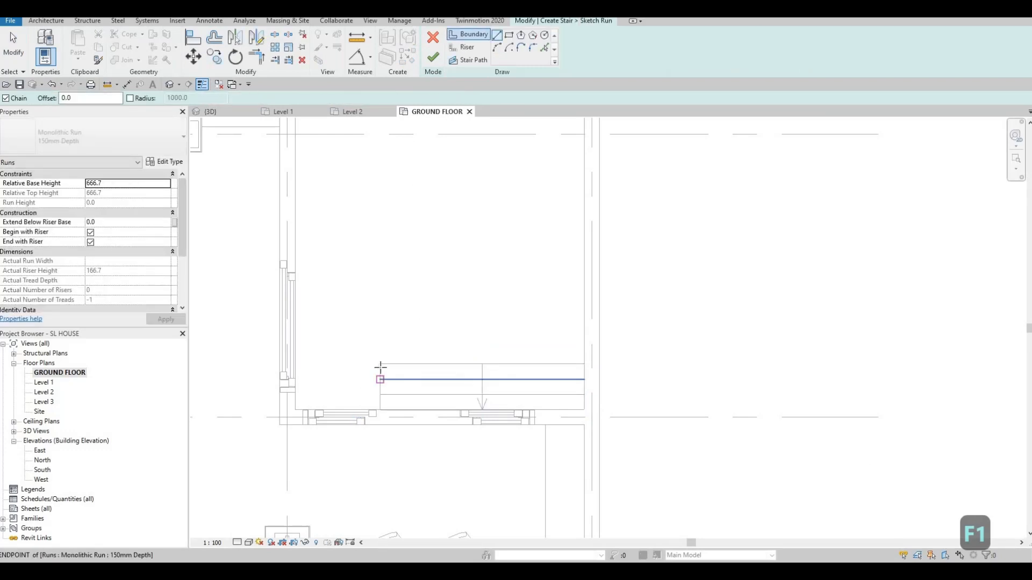
click(340, 356)
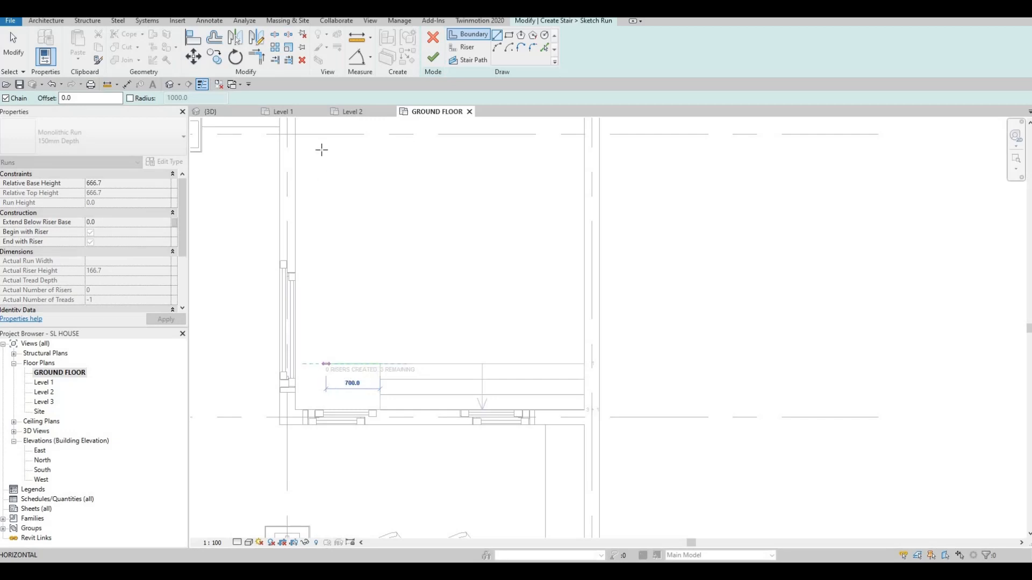
middle_drag(357, 247, 342, 362)
middle_drag(316, 152, 319, 257)
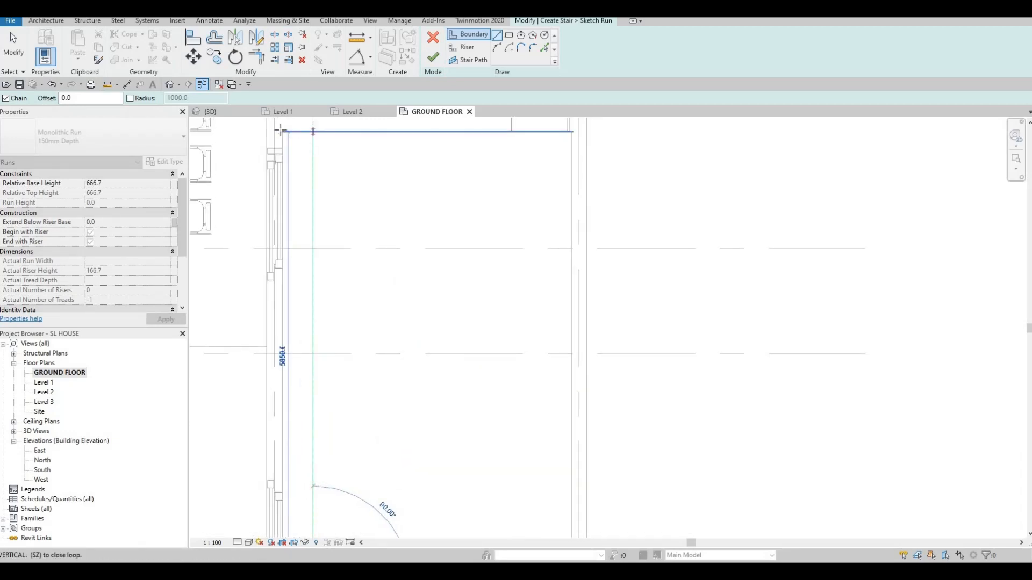
click(277, 129)
middle_drag(280, 536, 276, 294)
click(279, 384)
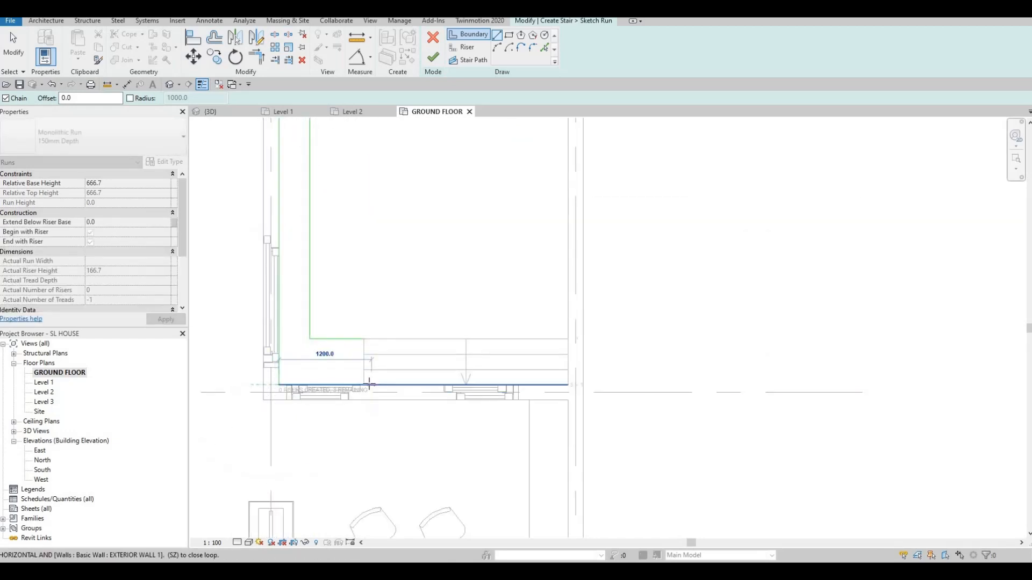
click(365, 340)
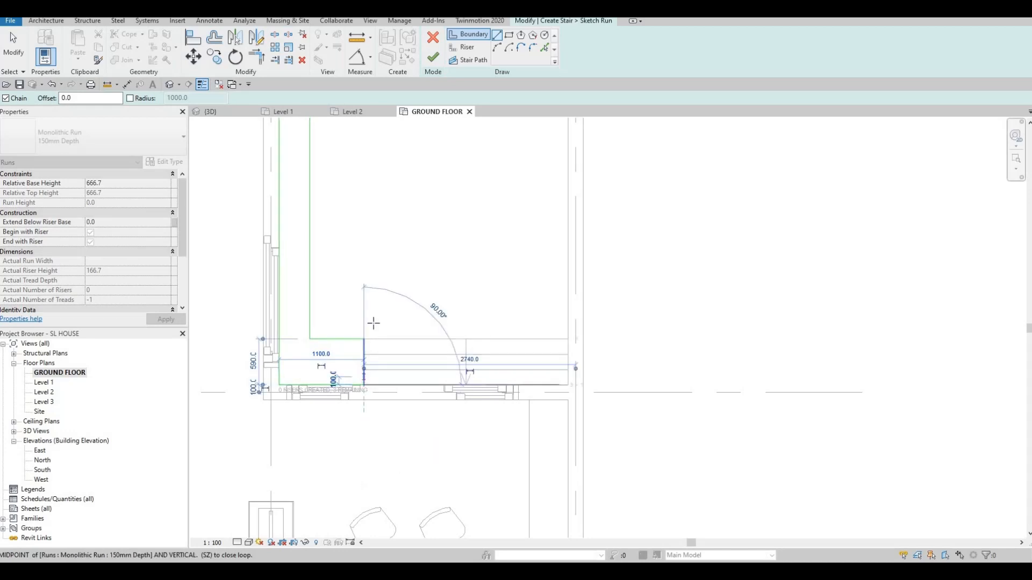
click(364, 339)
key(Escape)
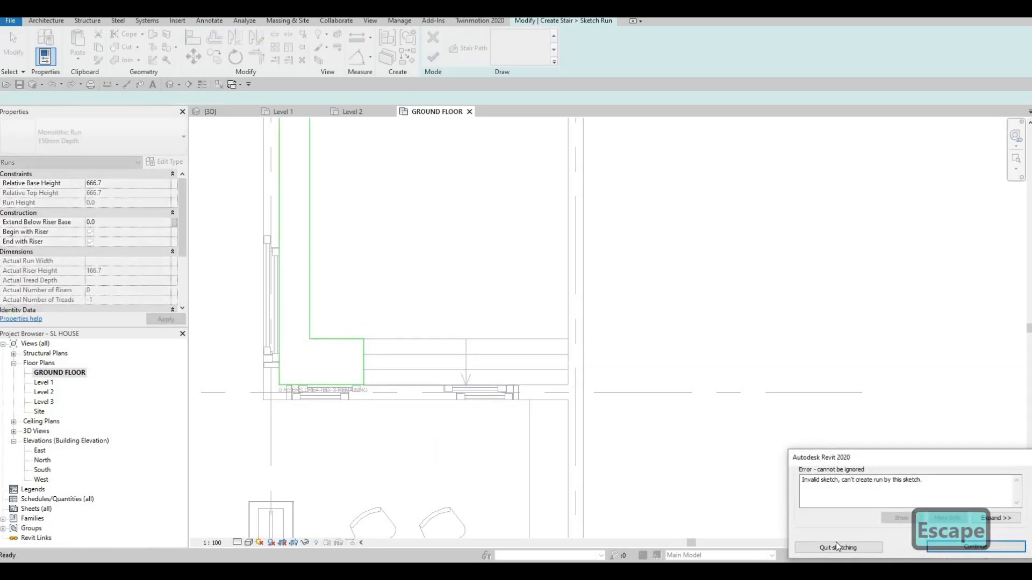
key(Escape)
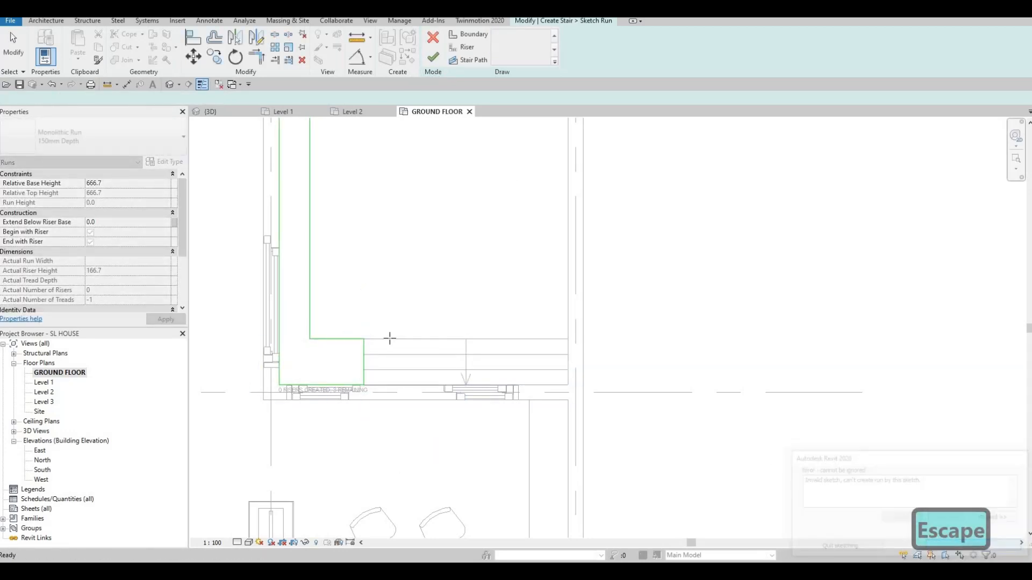
key(Escape)
Delete the L-shaped boundary lines from the run sketch
click(363, 361)
key(Delete)
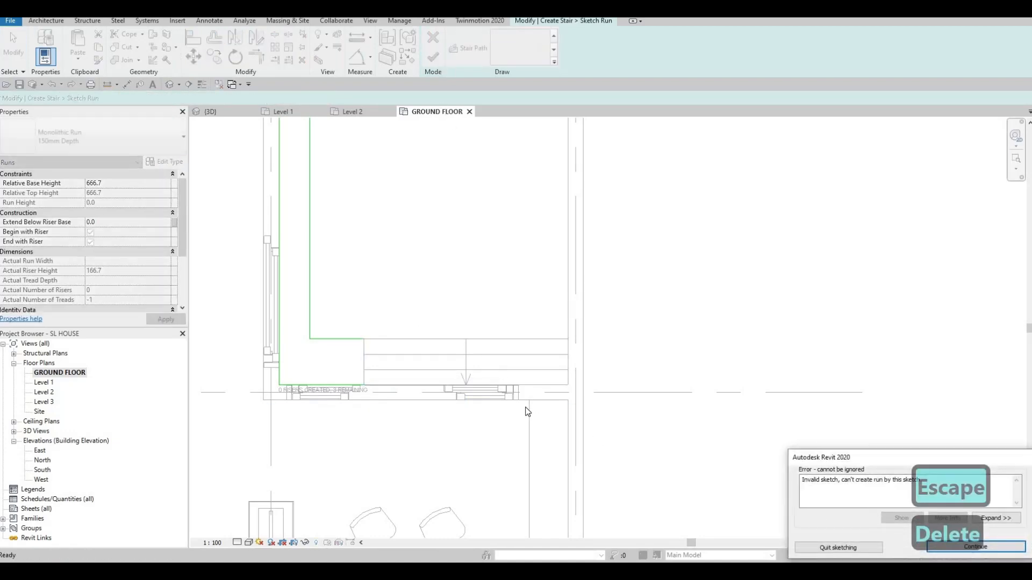
key(Escape)
key(Escape)
key(Escape)
key(Escape)
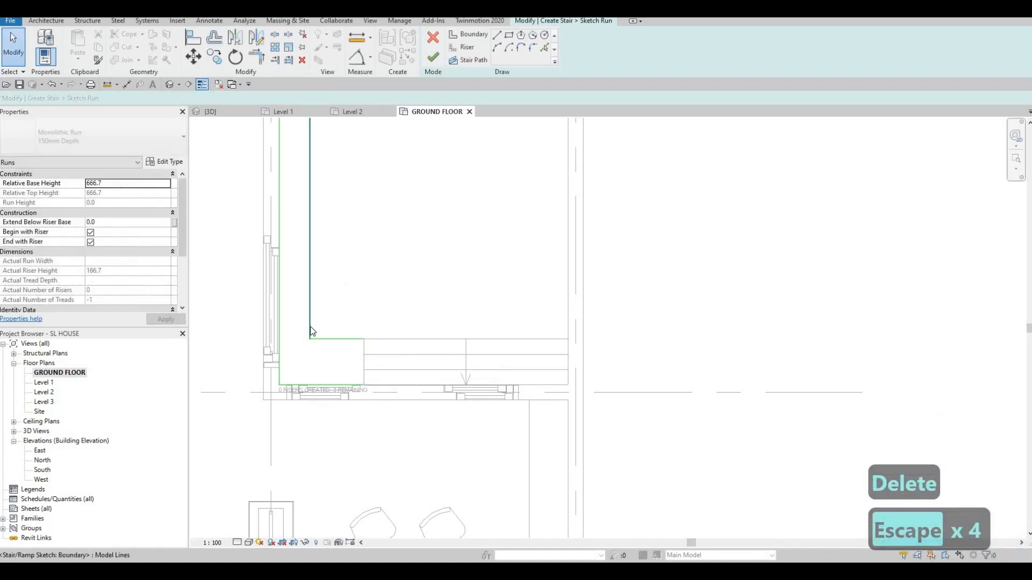
key(Tab)
click(310, 326)
key(Delete)
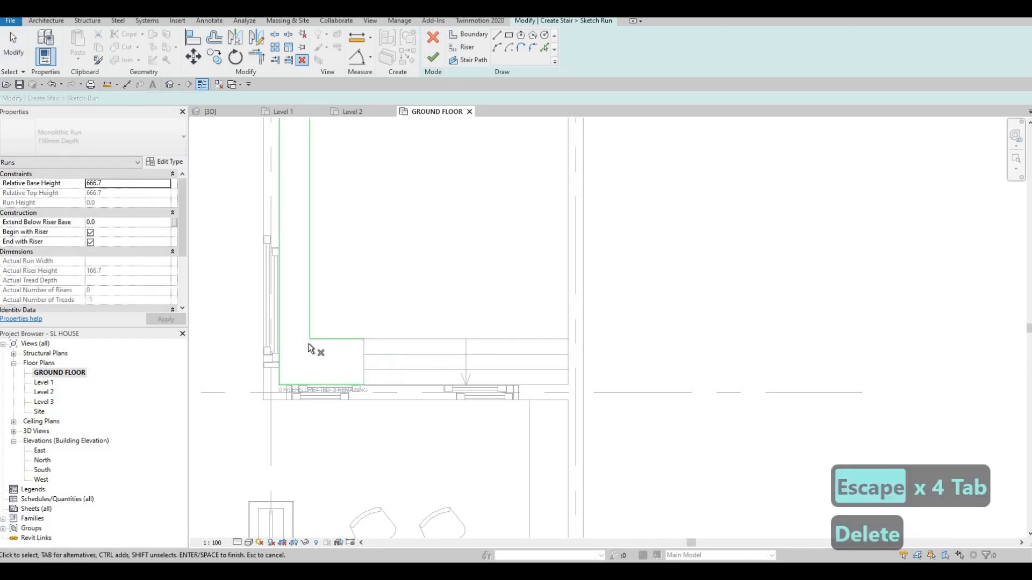
key(Escape)
key(Escape)
key(Tab)
click(317, 340)
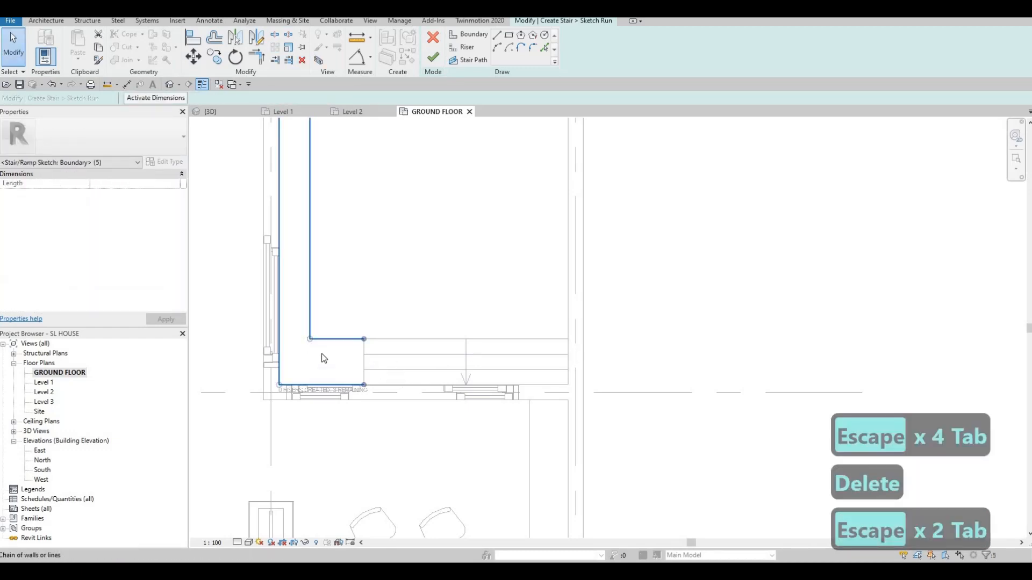
key(Delete)
Discard the empty run sketch and return to editing the courtyard stair
key(F1)
scroll(429, 352, down, 1)
middle_drag(428, 352, 456, 365)
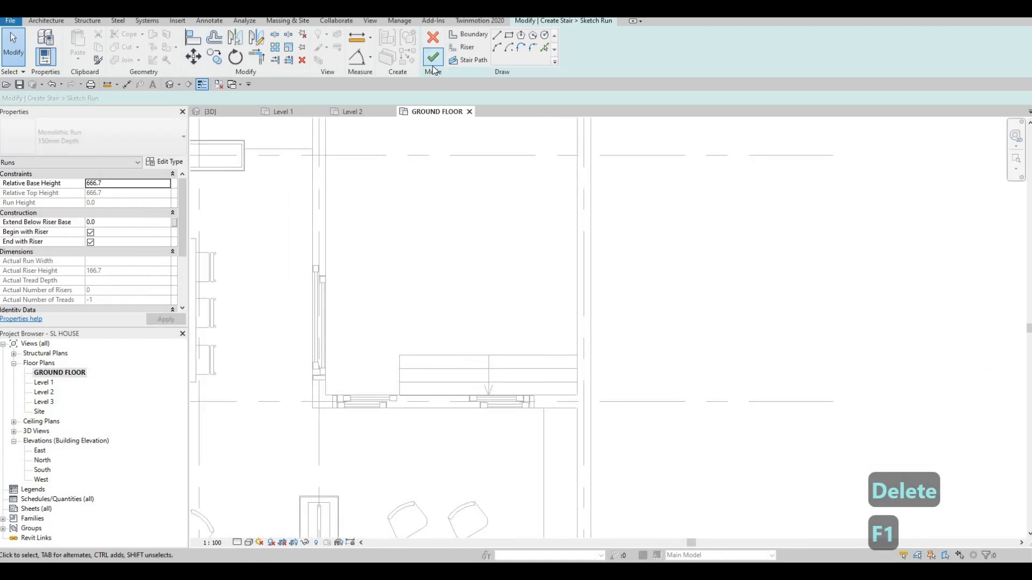
key(Escape)
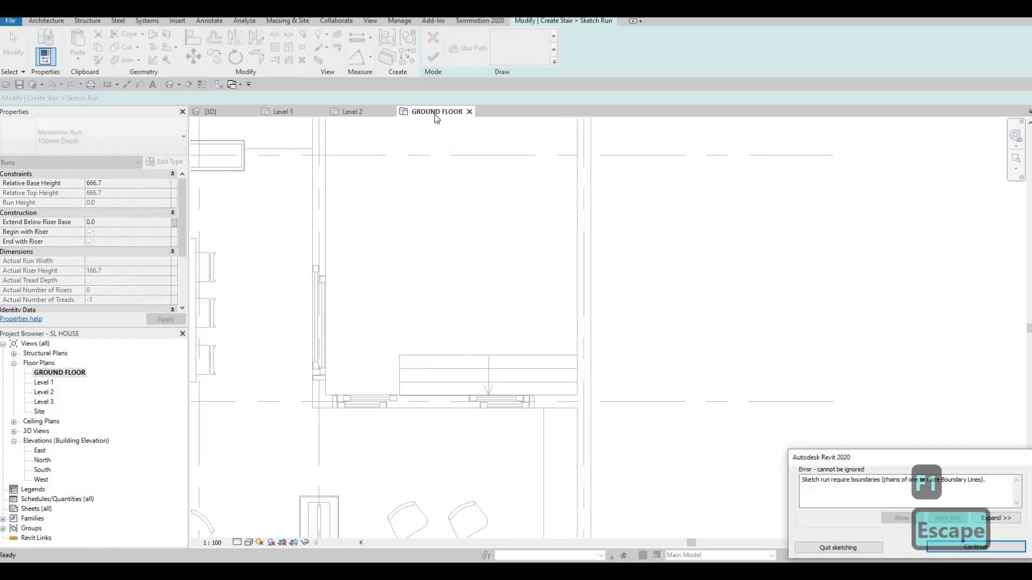
key(Escape)
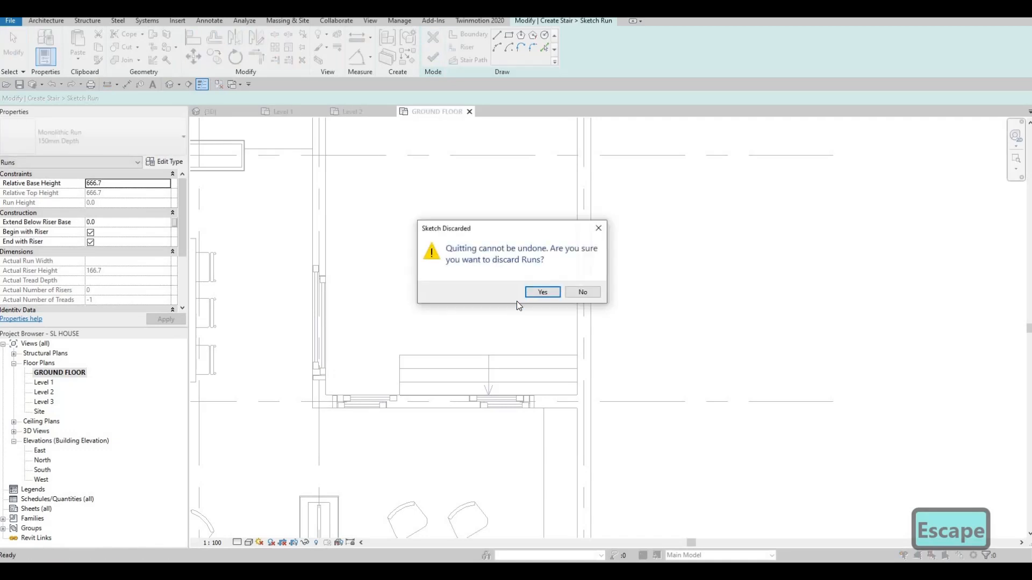
click(541, 292)
Extend the run westward to about 3260 mm wide, leaving a gap before the west wall, and finish the stair edit
click(376, 384)
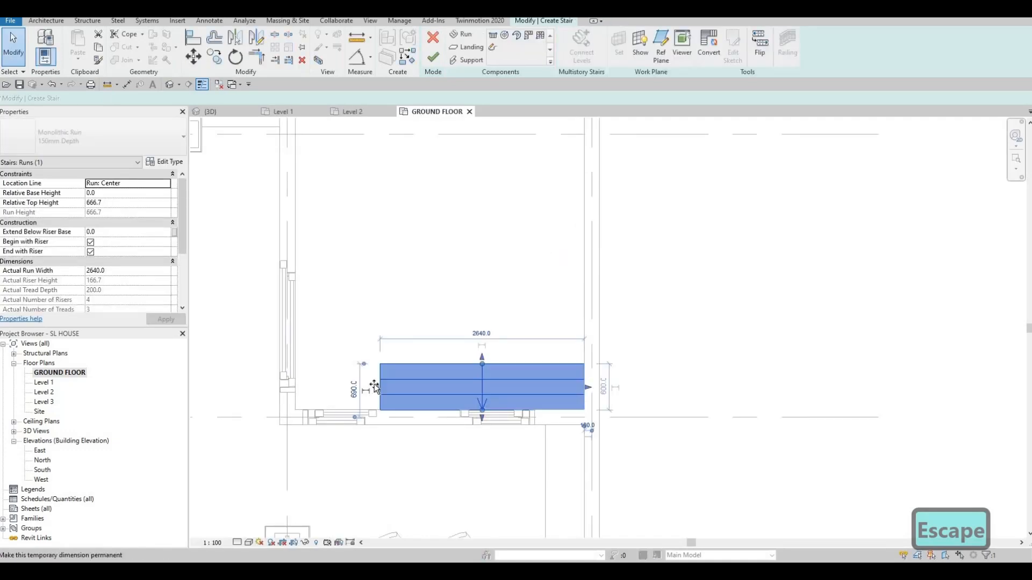
drag(331, 377, 295, 375)
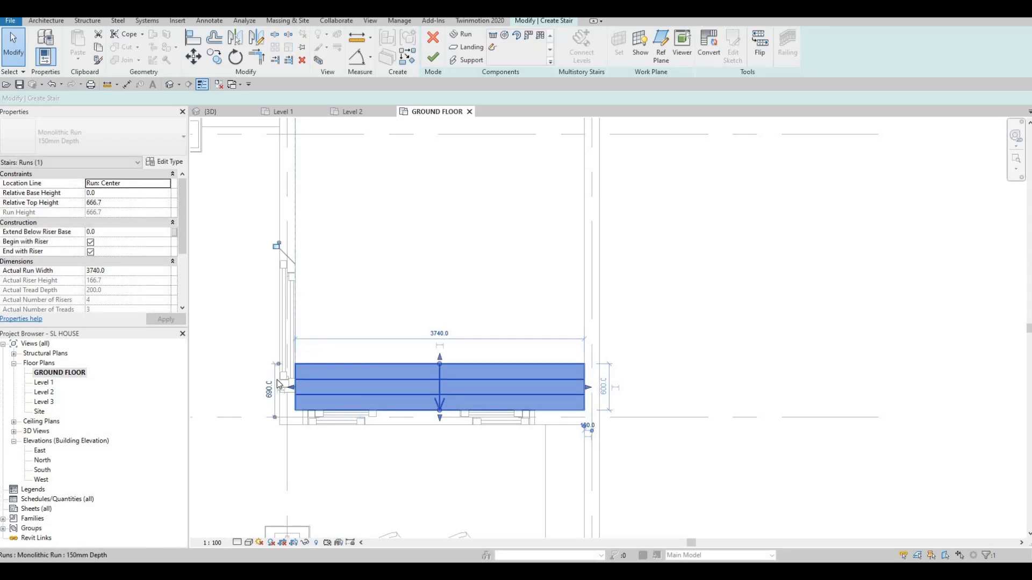
middle_drag(277, 381, 277, 373)
drag(291, 380, 330, 375)
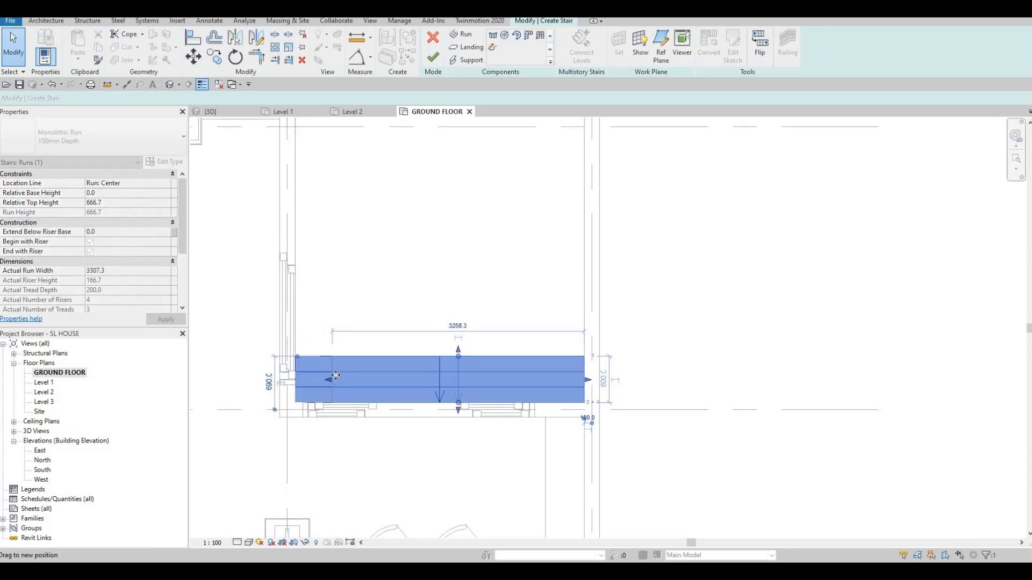
key(F1)
middle_drag(357, 354, 426, 412)
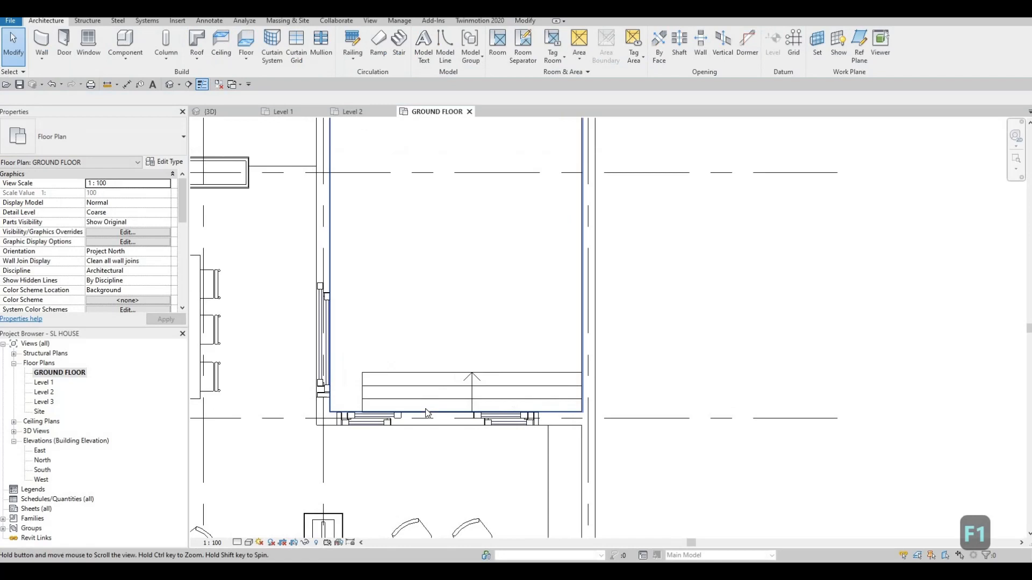
Copy the widened concrete stair northward into the middle of the courtyard
scroll(426, 412, down, 1)
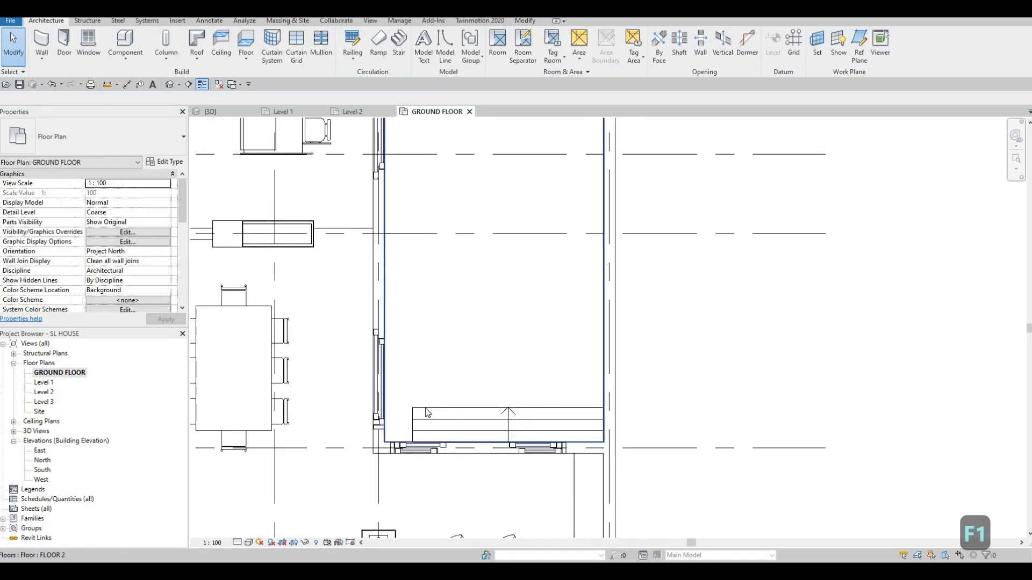
click(413, 406)
key(c)
key(o)
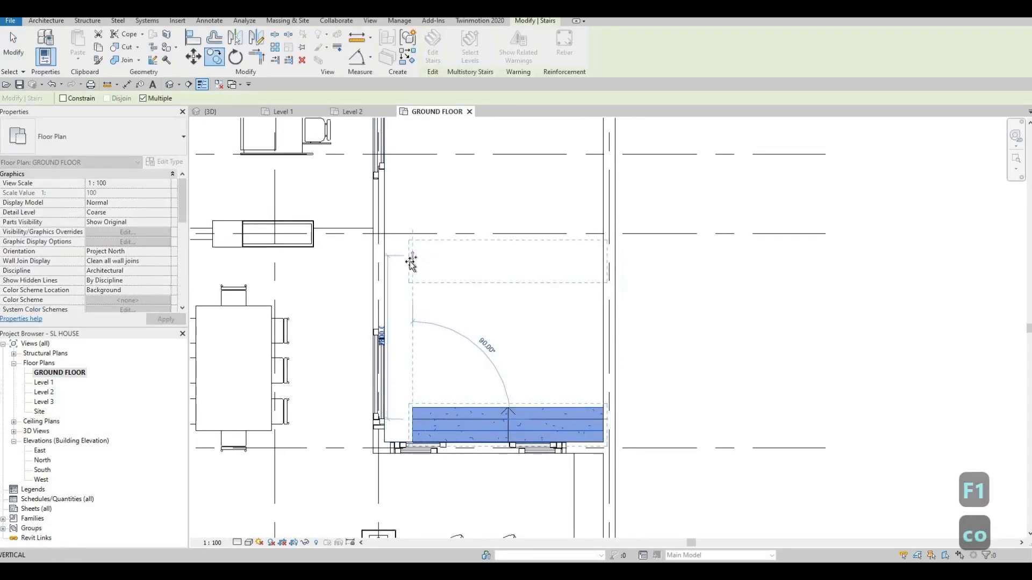
click(404, 262)
key(Escape)
key(Escape)
Rotate the copied stair 90 degrees clockwise about its centre so that it runs parallel to the west courtyard wall
click(451, 274)
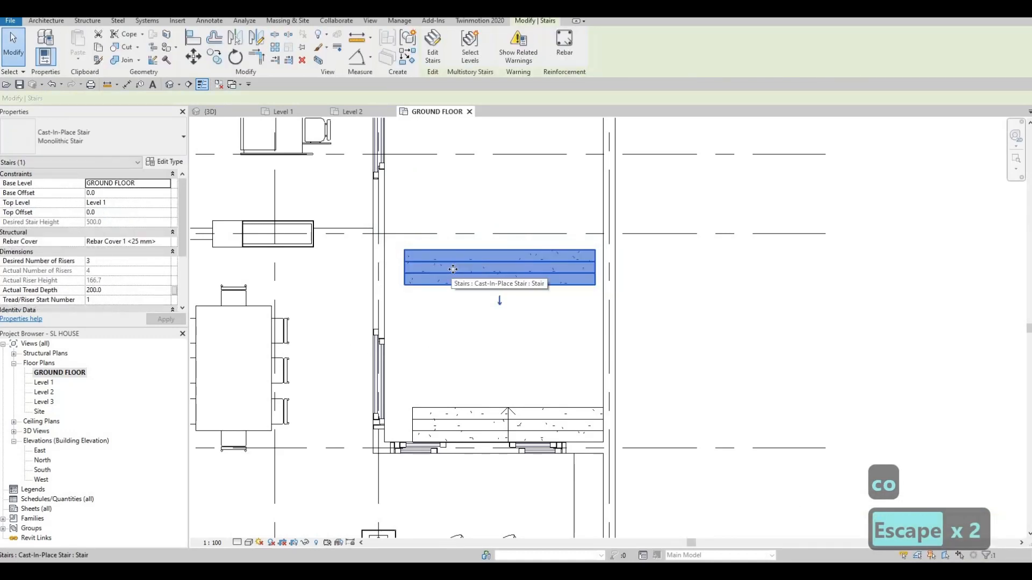
key(r)
key(o)
click(382, 267)
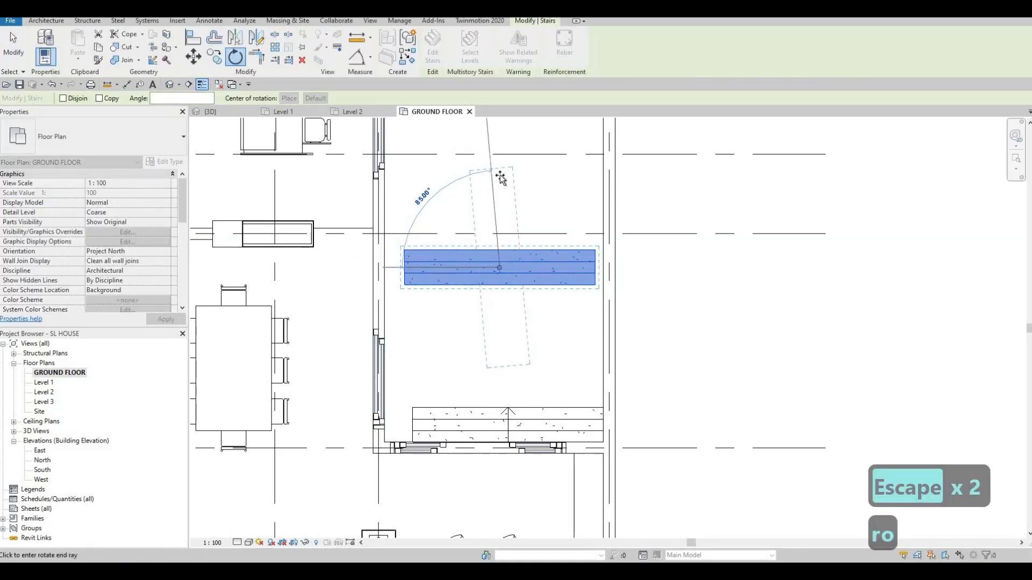
click(491, 201)
key(Escape)
key(Escape)
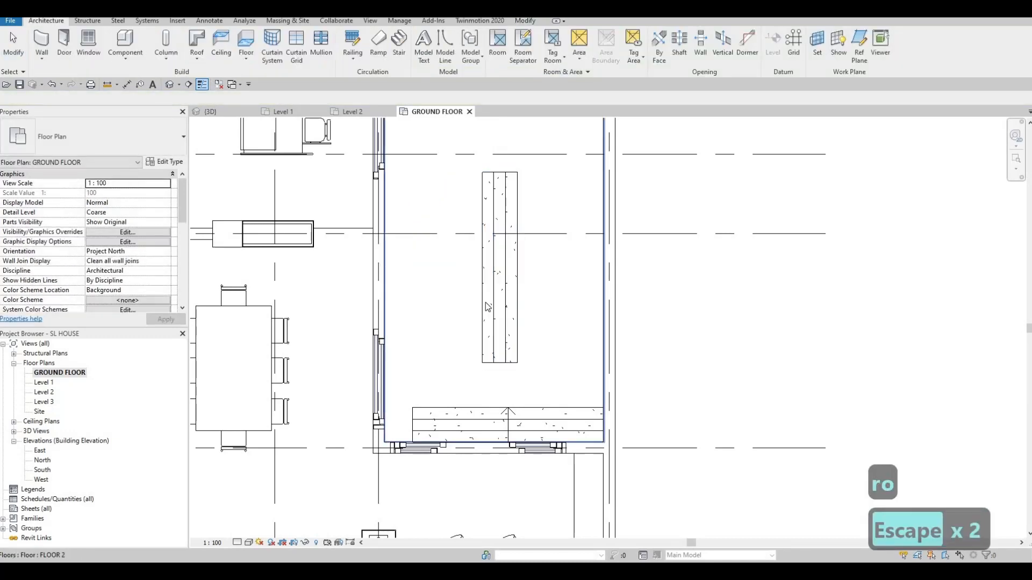
Move the rotated stair close to the west courtyard wall
click(488, 288)
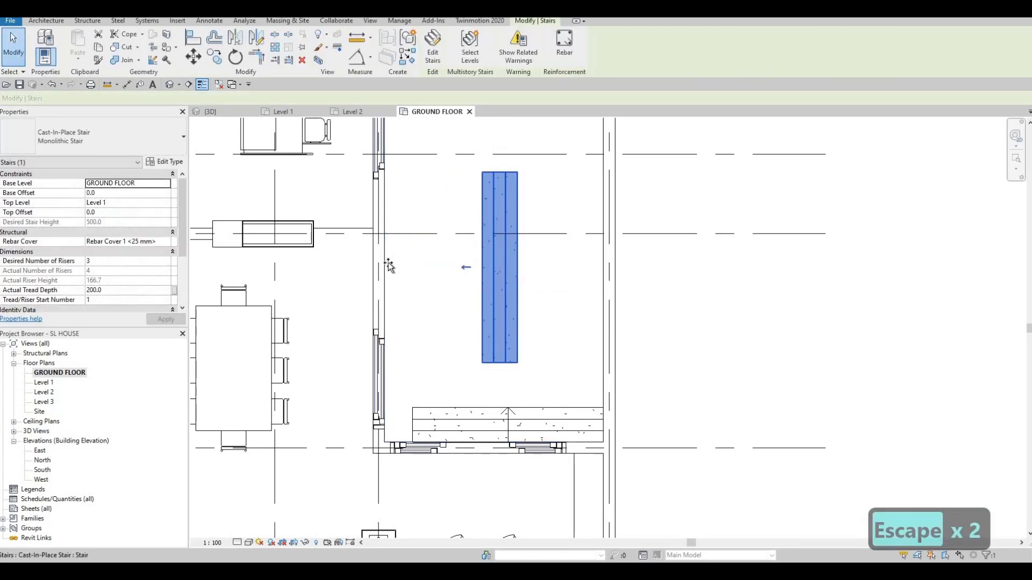
mouse_move(388, 265)
mouse_down()
mouse_move(402, 274)
mouse_move(404, 256)
mouse_up()
key(Escape)
key(Escape)
Align the rotated stair's west edge with the courtyard face of the west wall
key(a)
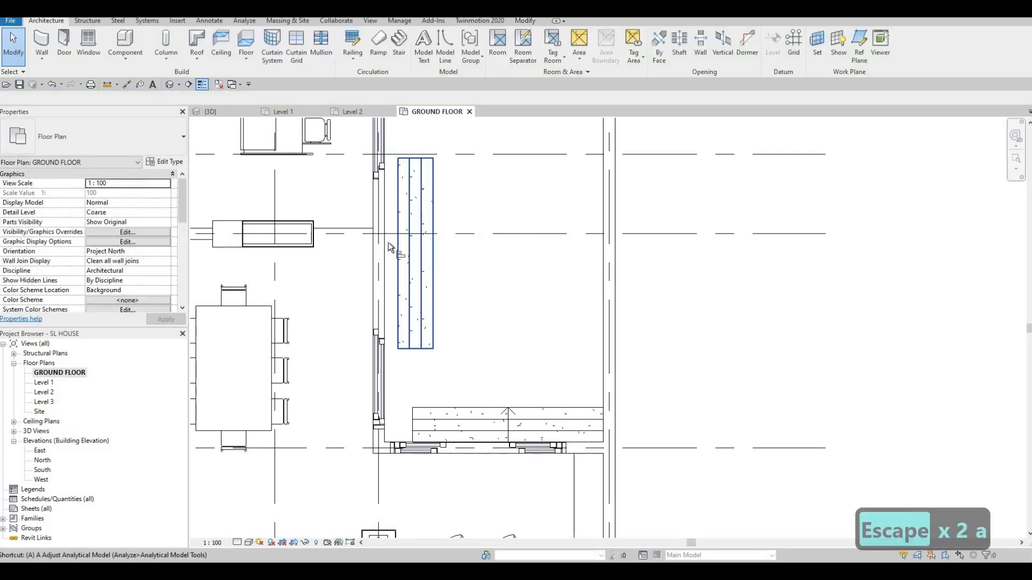
key(l)
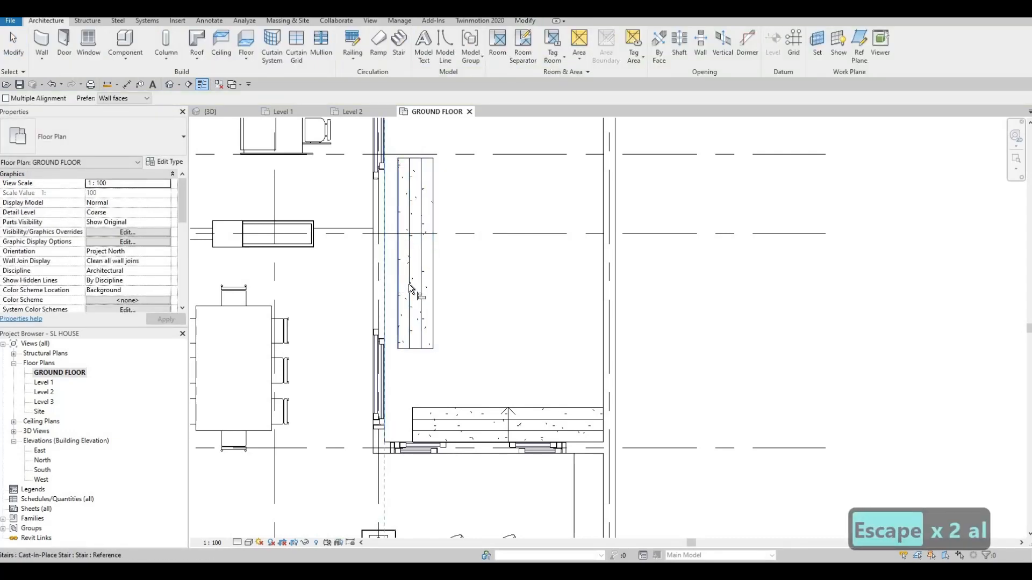
click(410, 288)
scroll(426, 369, down, 2)
key(Escape)
key(Escape)
click(402, 373)
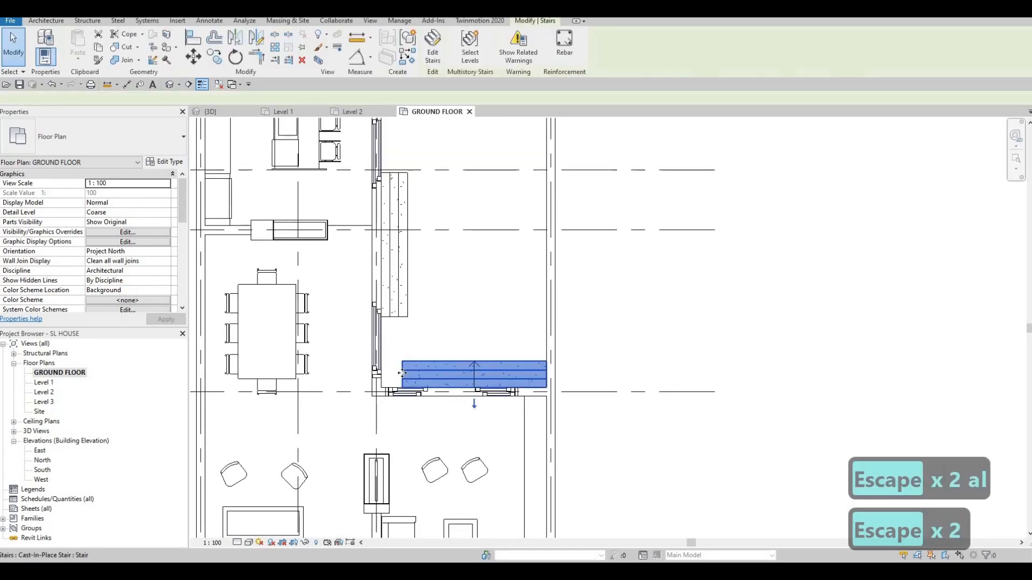
key(Escape)
click(409, 373)
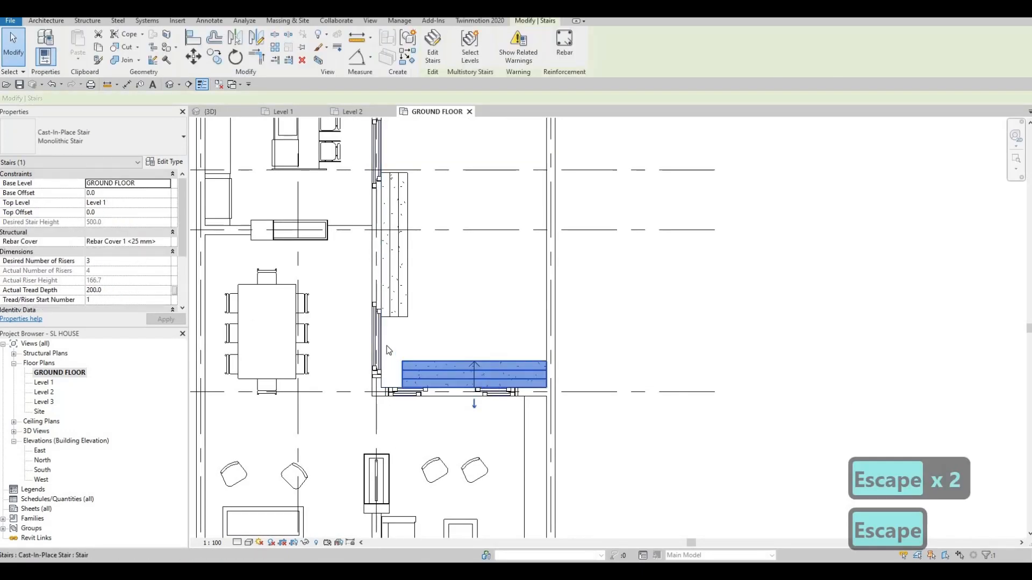
scroll(405, 347, up, 2)
scroll(405, 347, down, 3)
key(Escape)
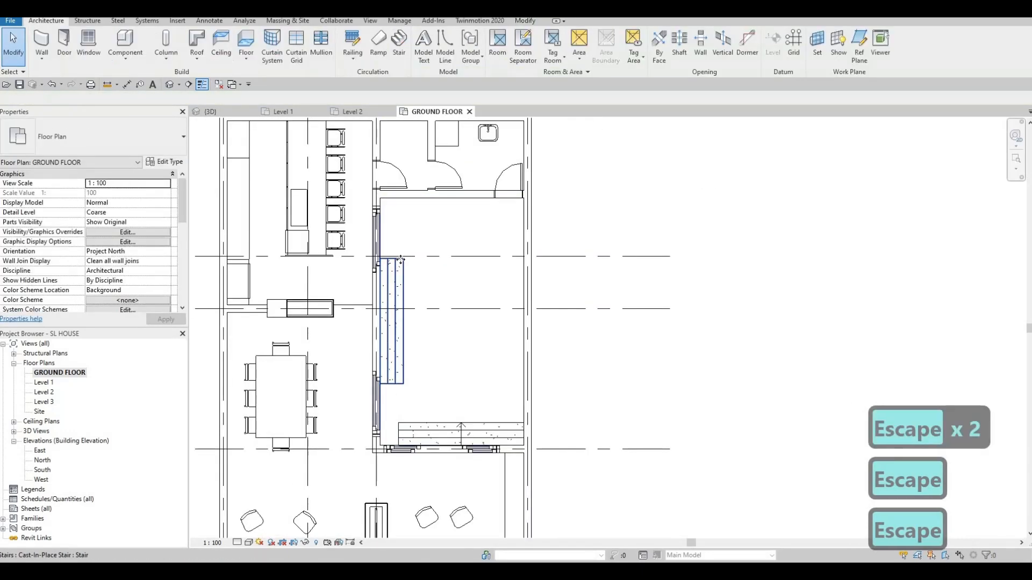
Lengthen the west stair's run to about 6303 mm, stretching it toward the north wall and down to the south courtyard wall
click(400, 260)
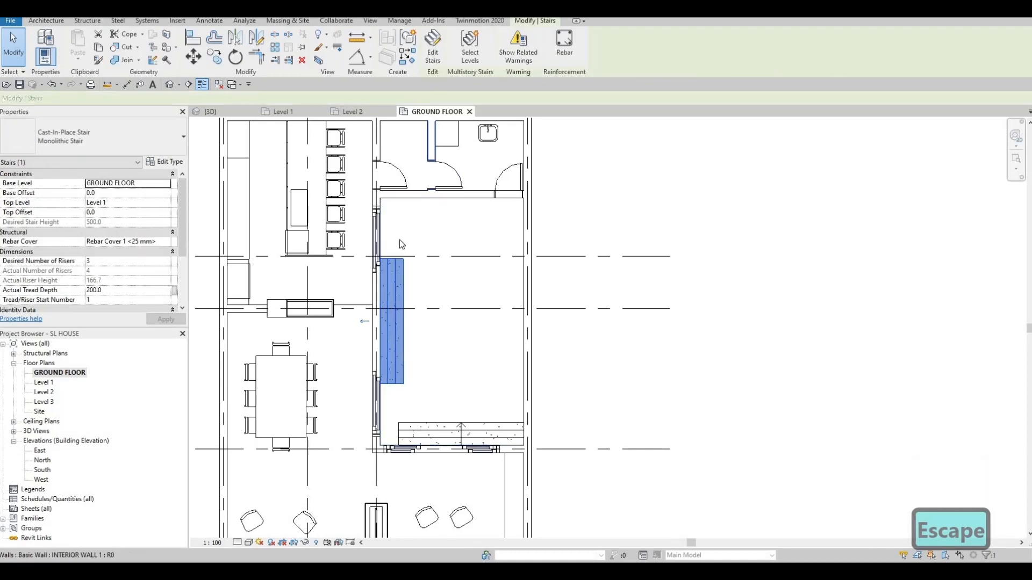
double_click(393, 281)
click(392, 279)
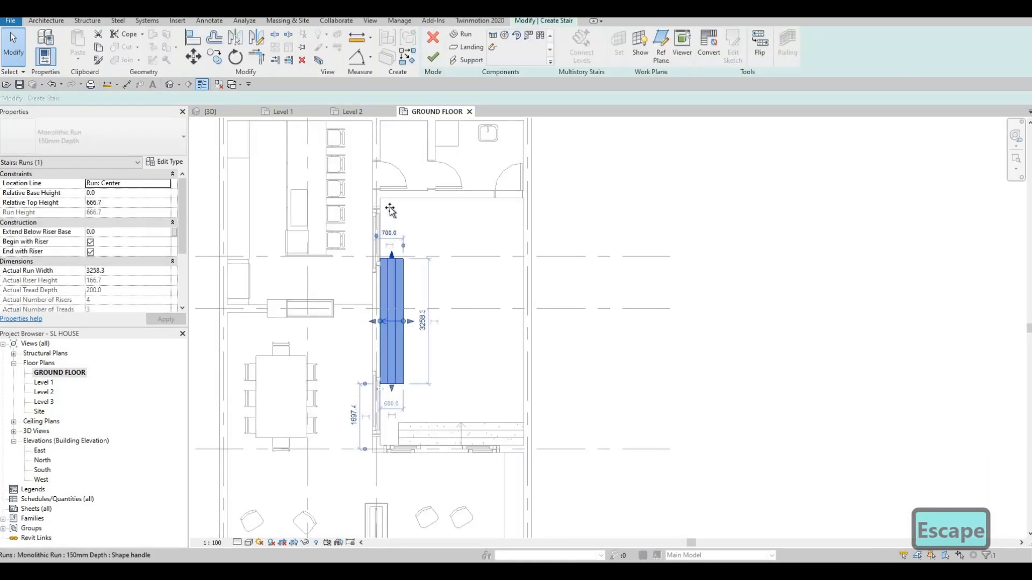
drag(391, 205, 391, 200)
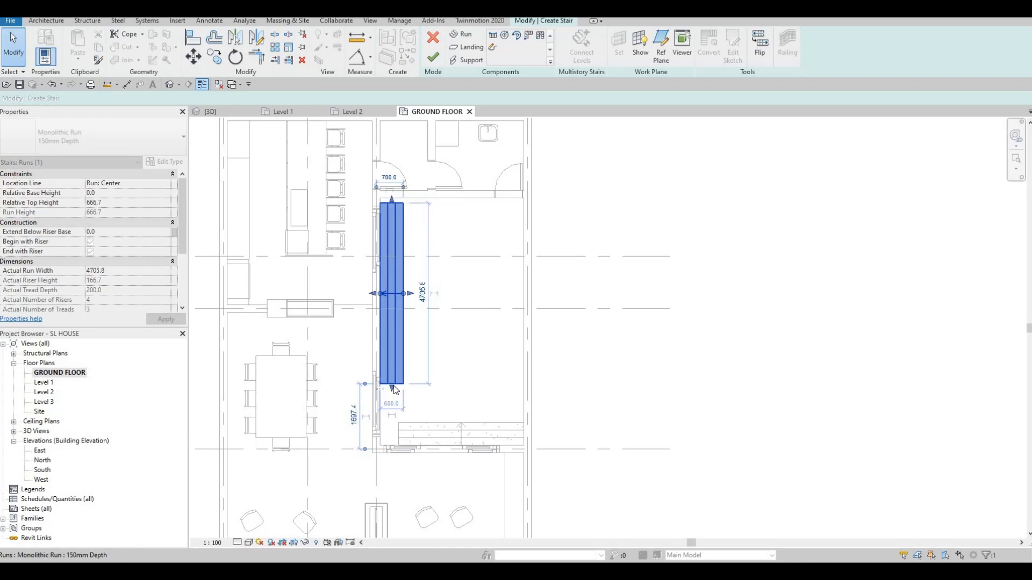
drag(393, 448, 392, 445)
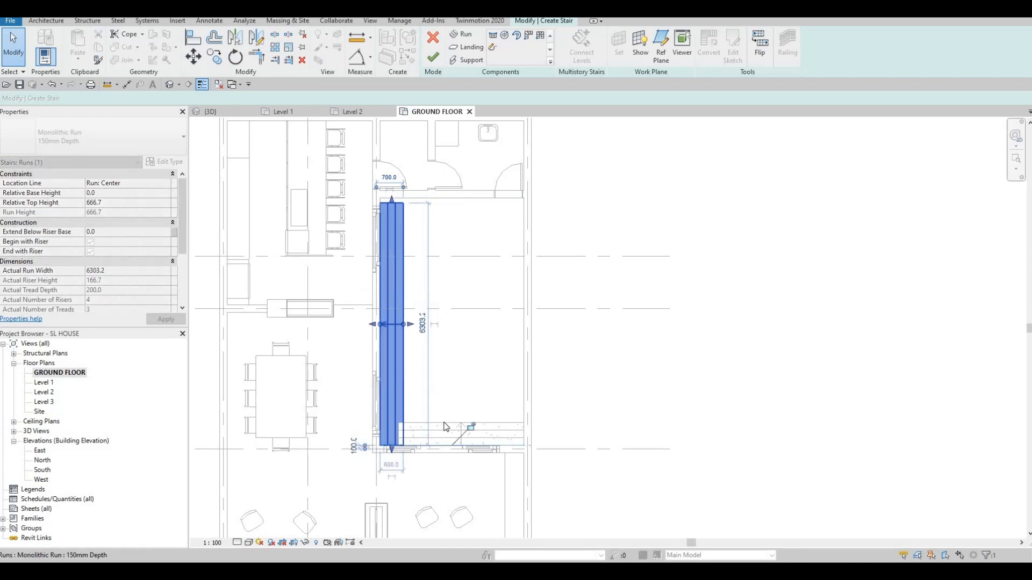
key(Escape)
key(Escape)
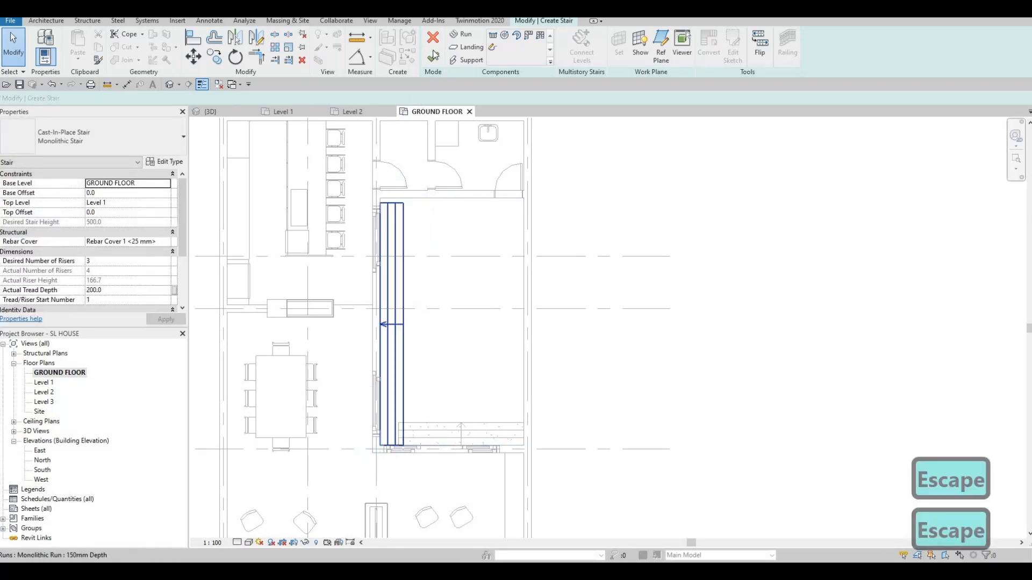
click(432, 56)
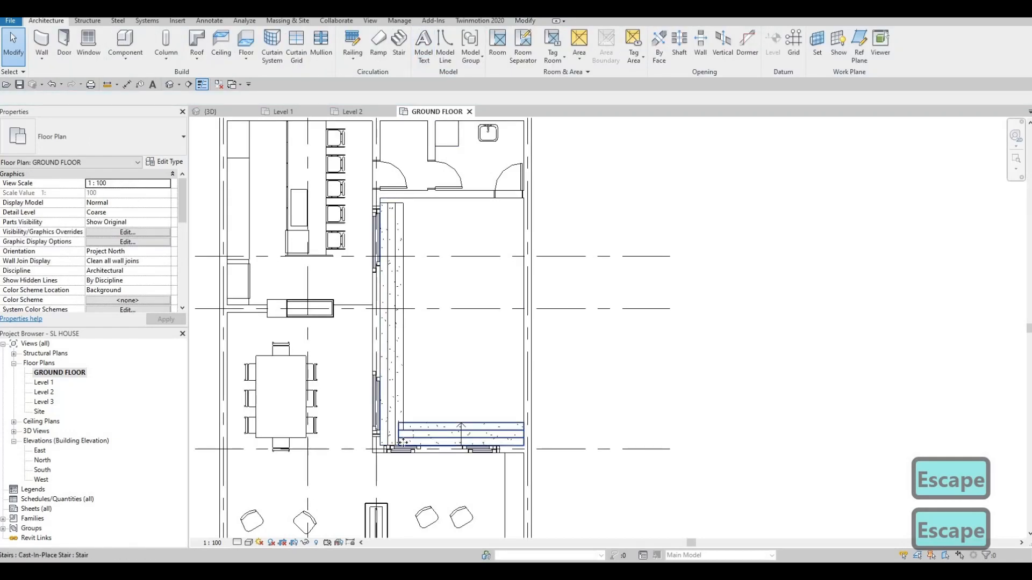
Extend the south stair's run westward to the courtyard face of the west wall and finish the stair edit
click(432, 53)
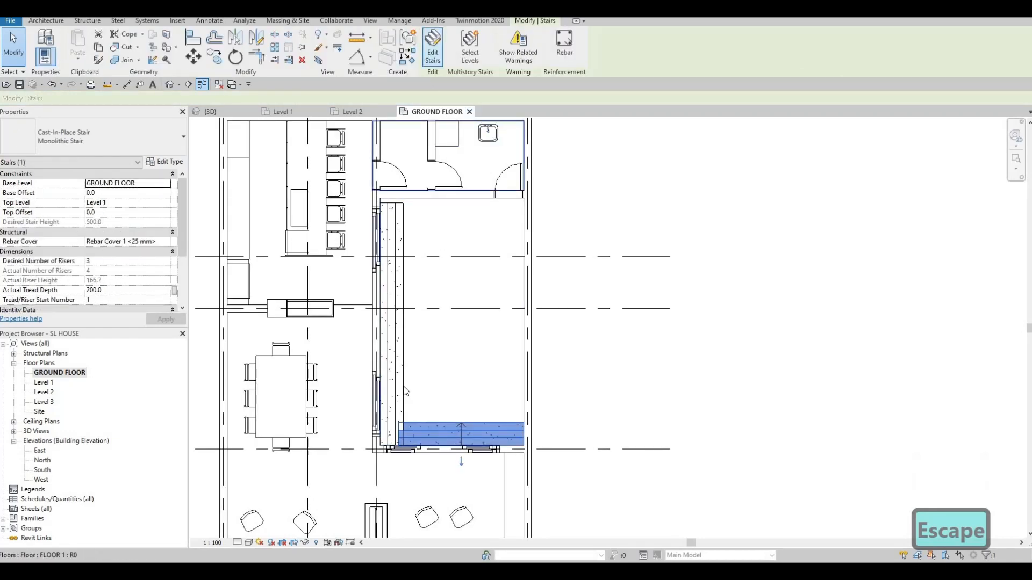
click(396, 434)
drag(394, 434, 381, 434)
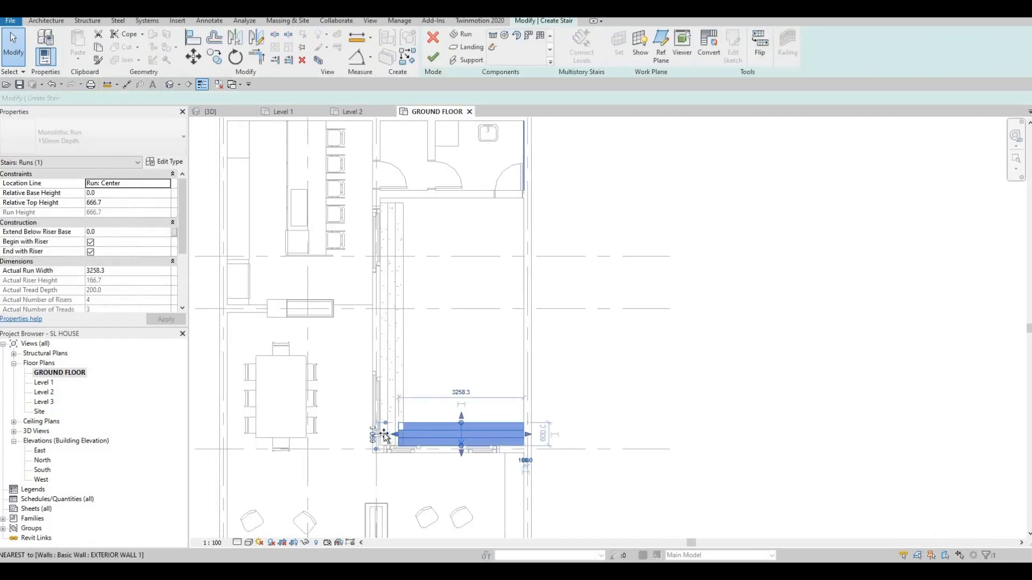
key(Escape)
click(433, 58)
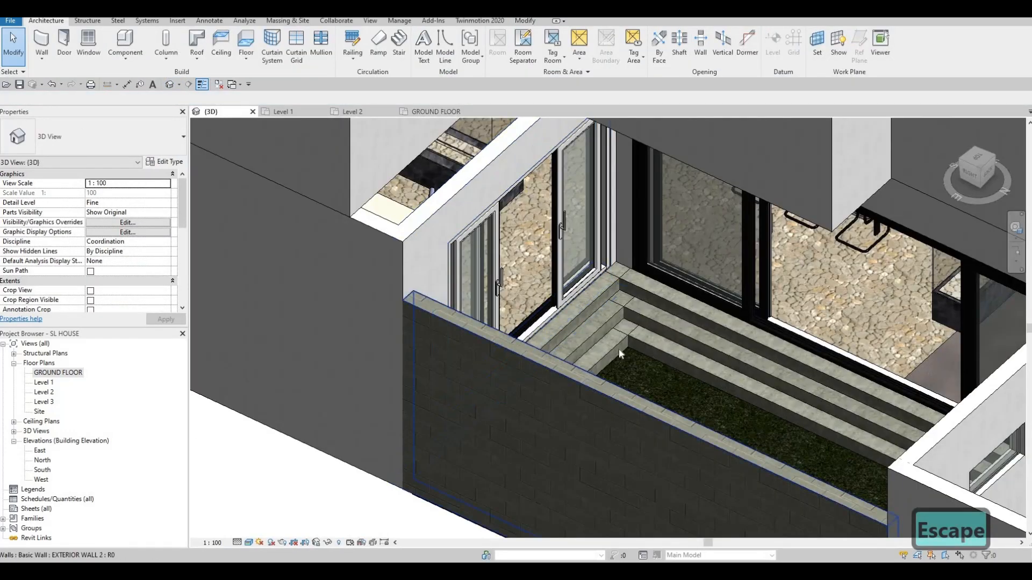
Copy the extended south stair northward into the northern part of the courtyard
shift+middle_drag(565, 387, 689, 465)
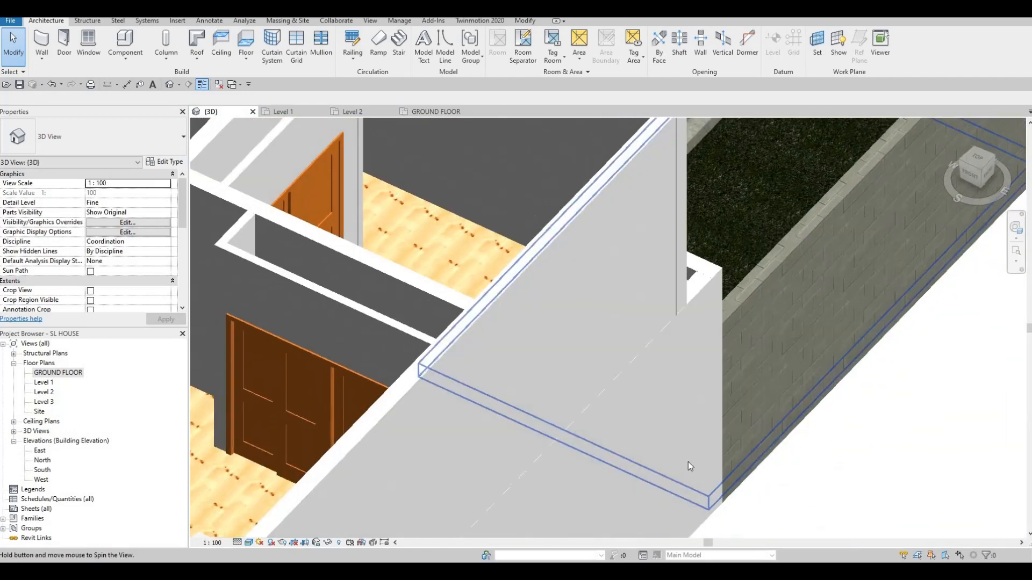
scroll(689, 463, down, 2)
middle_drag(785, 269, 670, 420)
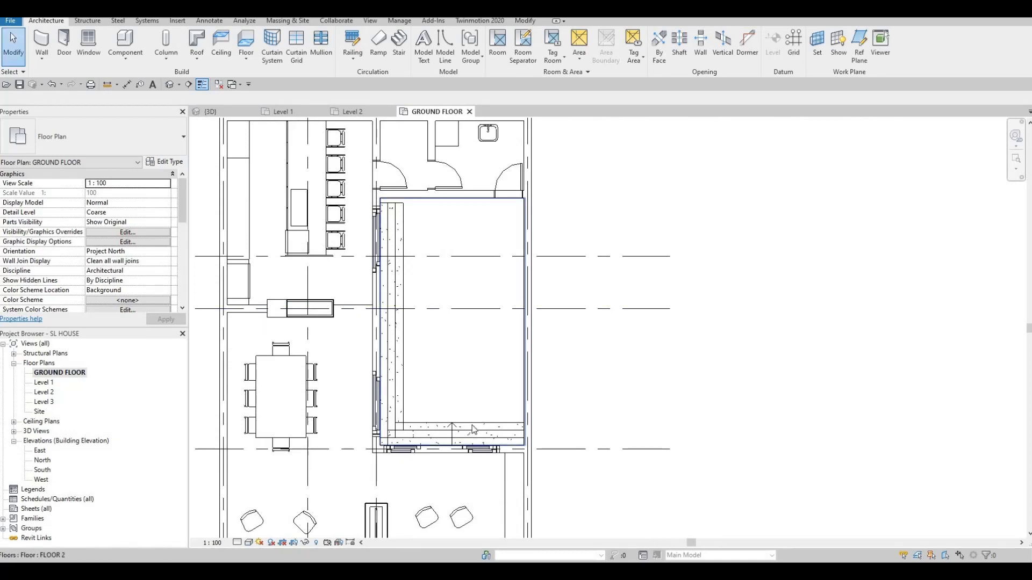
key(Escape)
click(473, 428)
key(c)
key(o)
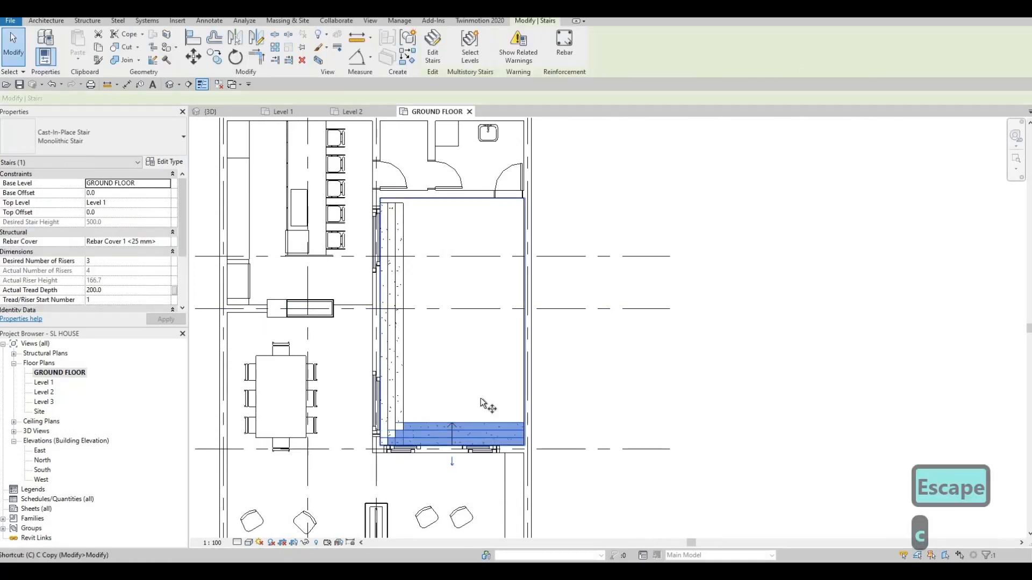
click(473, 423)
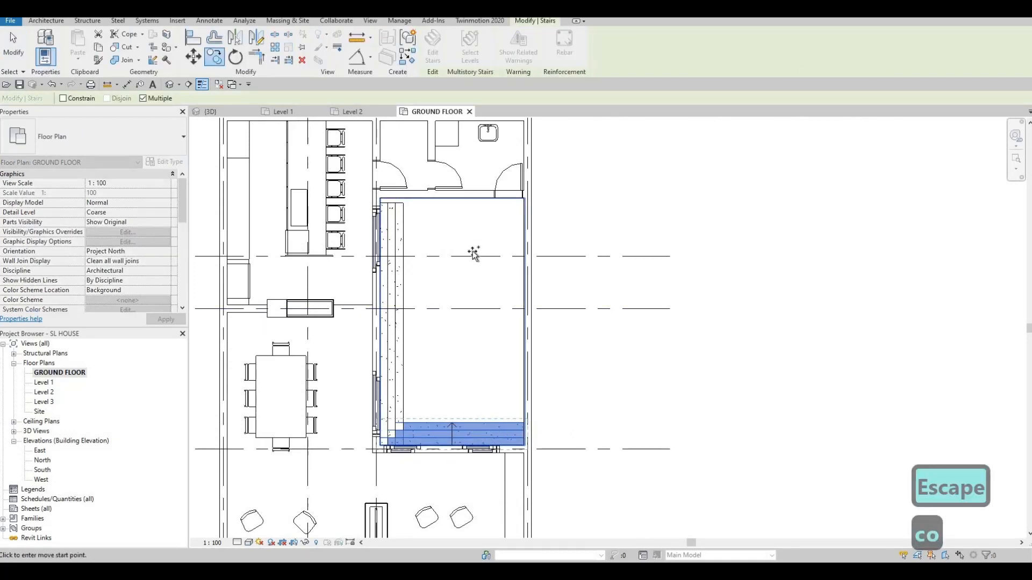
click(470, 240)
key(Escape)
key(Escape)
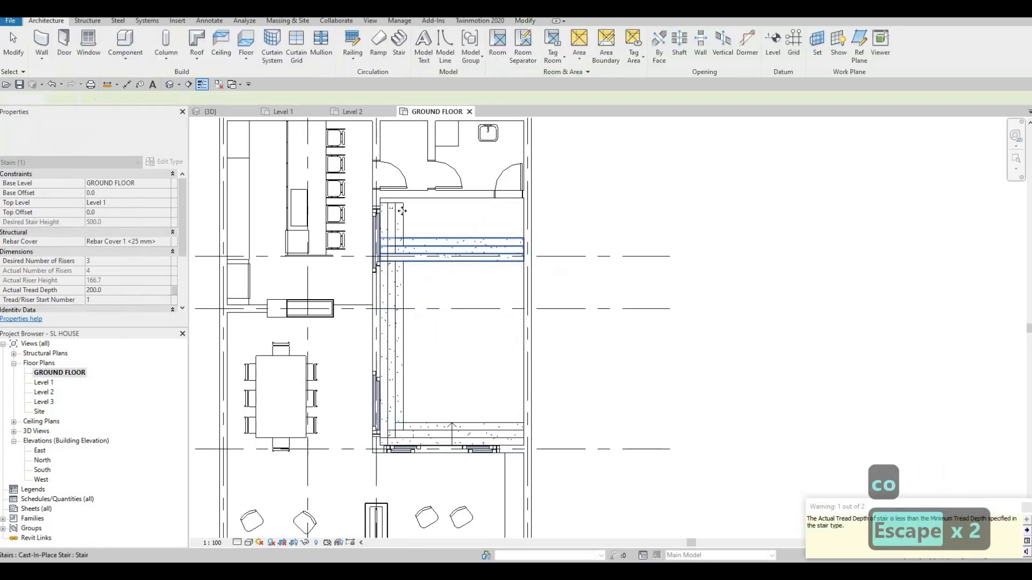
Extend the west stair's north end to the north courtyard wall, making the run about 6493 mm wide
double_click(391, 207)
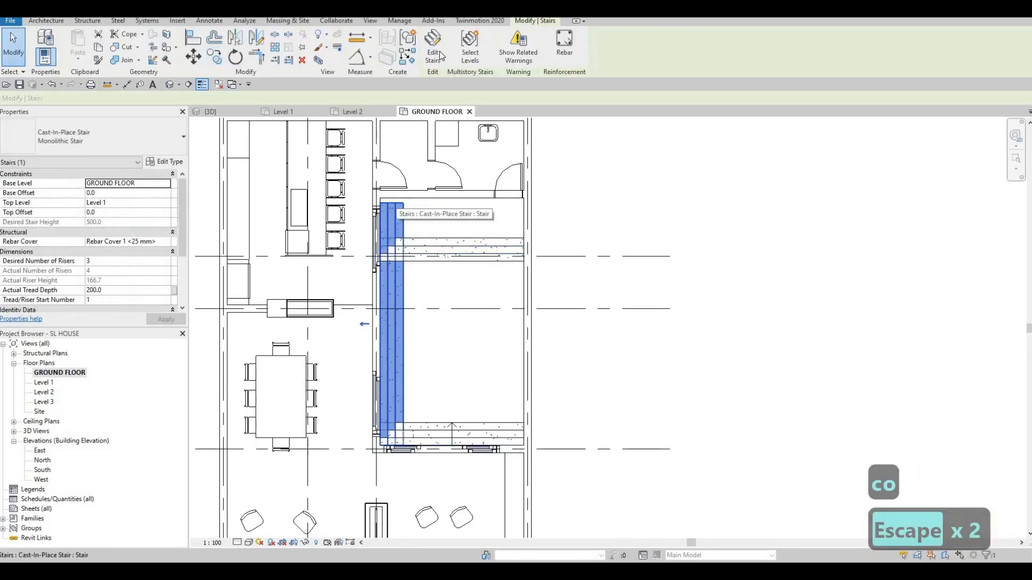
click(391, 207)
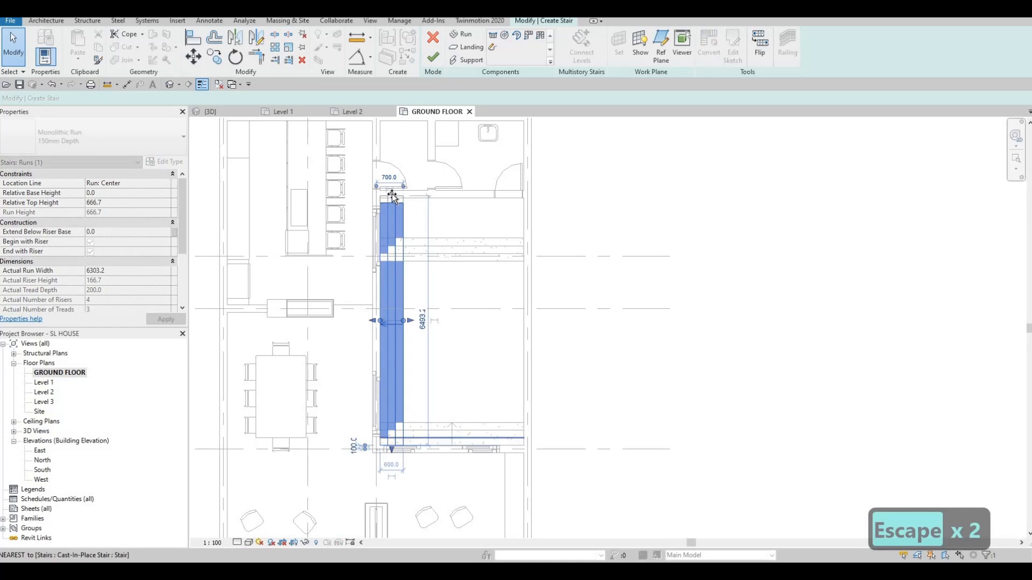
scroll(396, 194, up, 5)
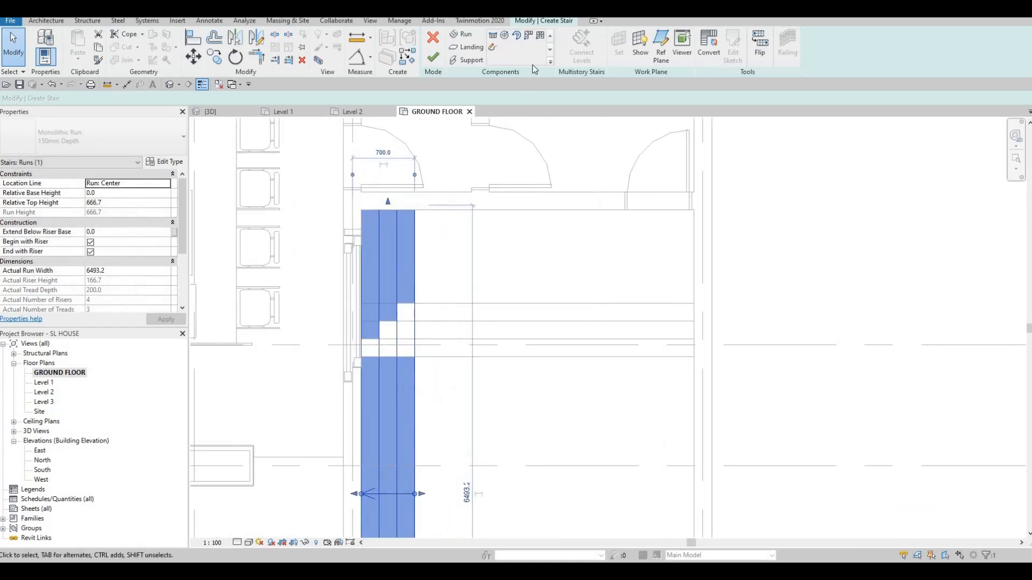
click(433, 56)
scroll(513, 314, down, 2)
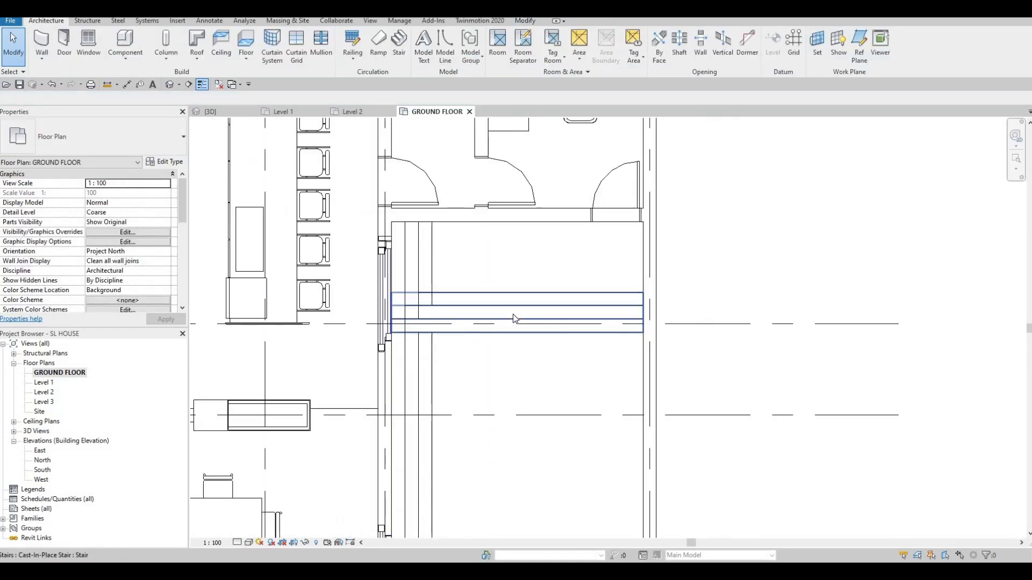
Flip the copied northern stair's direction so that it climbs toward the north wall
key(Escape)
click(511, 307)
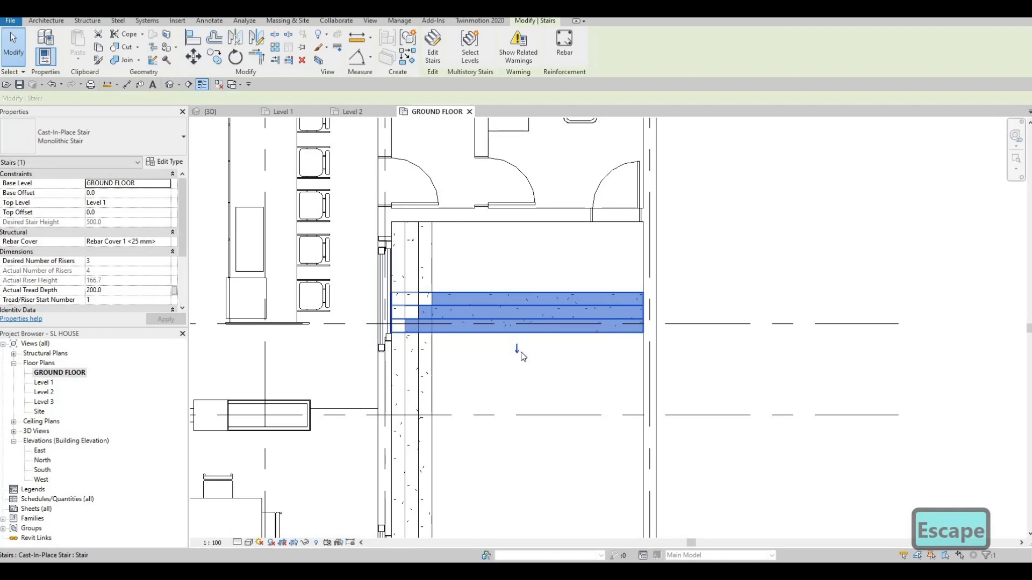
click(517, 350)
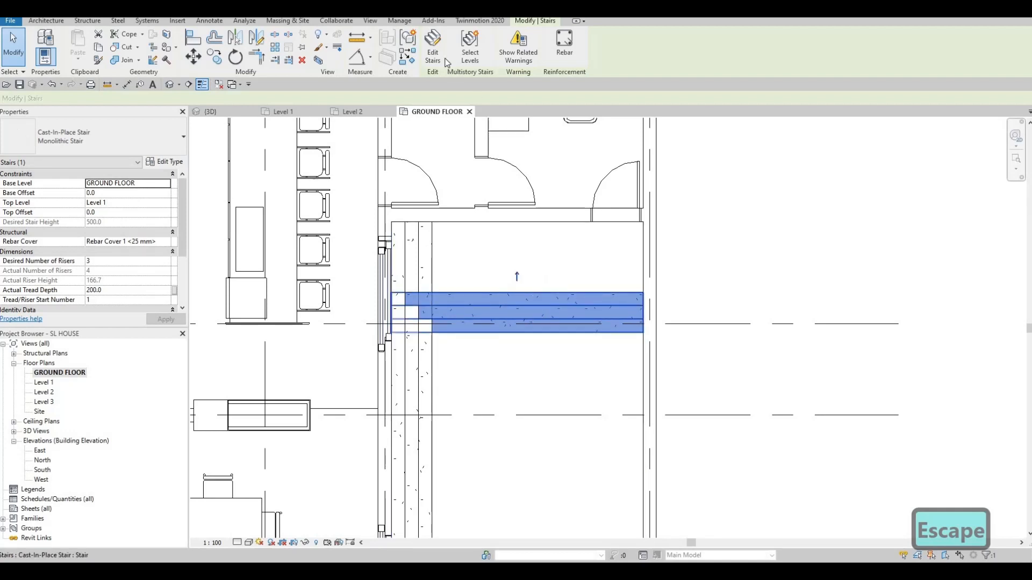
Shorten the copied stair's run from its west end to about 1 m against the east wall, matching the north door
double_click(420, 313)
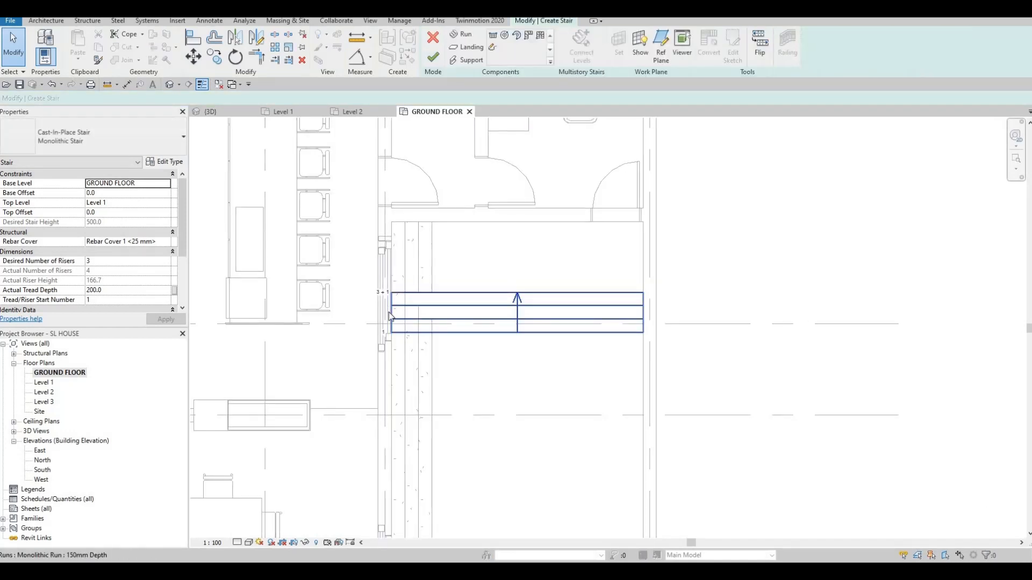
click(527, 309)
drag(575, 305, 577, 308)
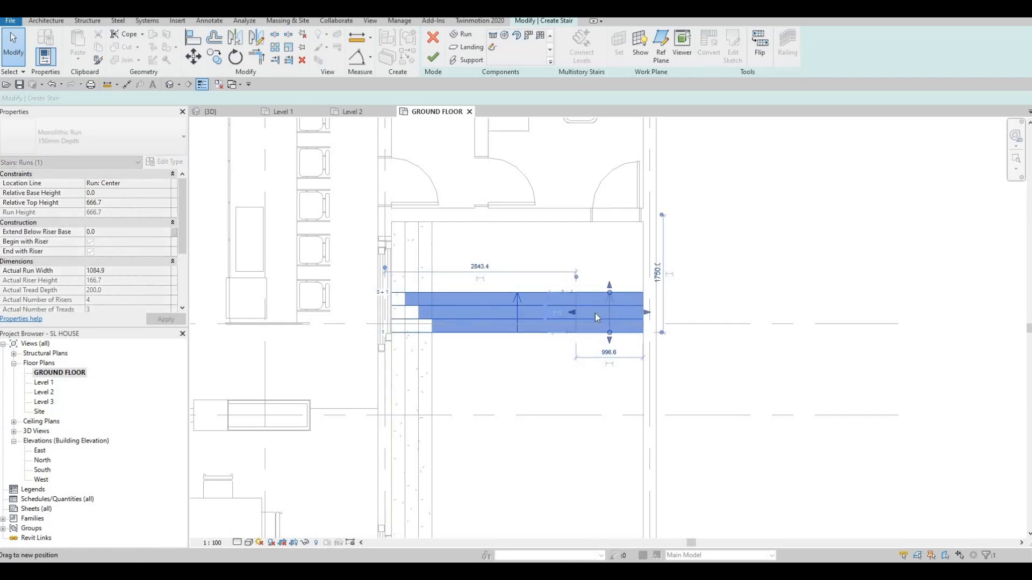
key(Escape)
click(433, 56)
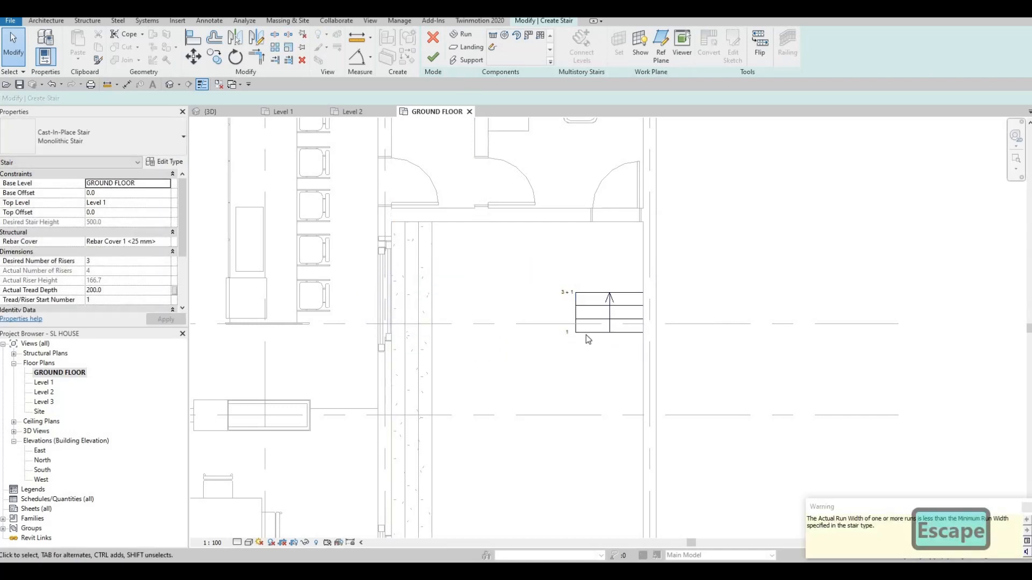
key(Escape)
click(599, 323)
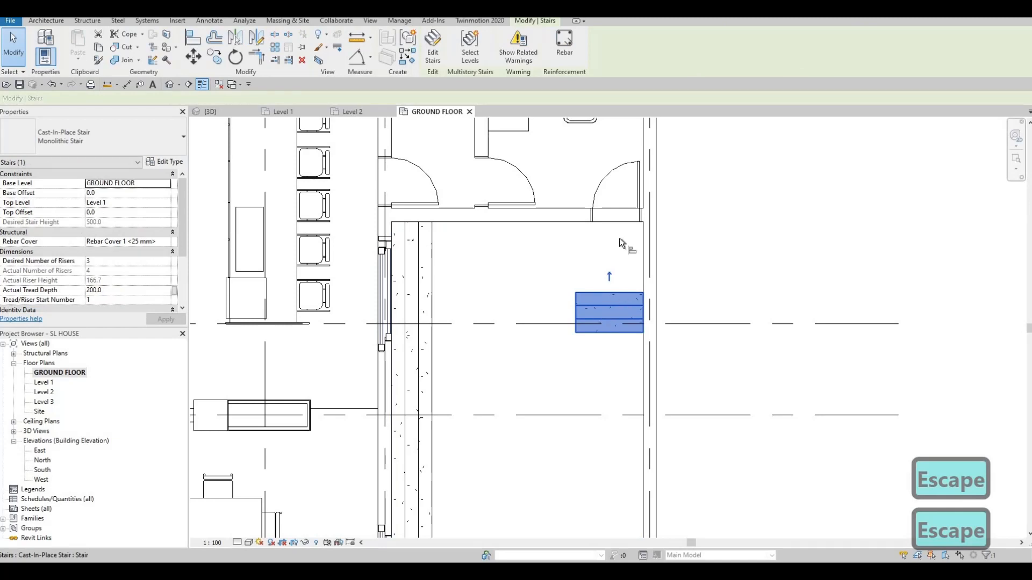
key(a)
key(l)
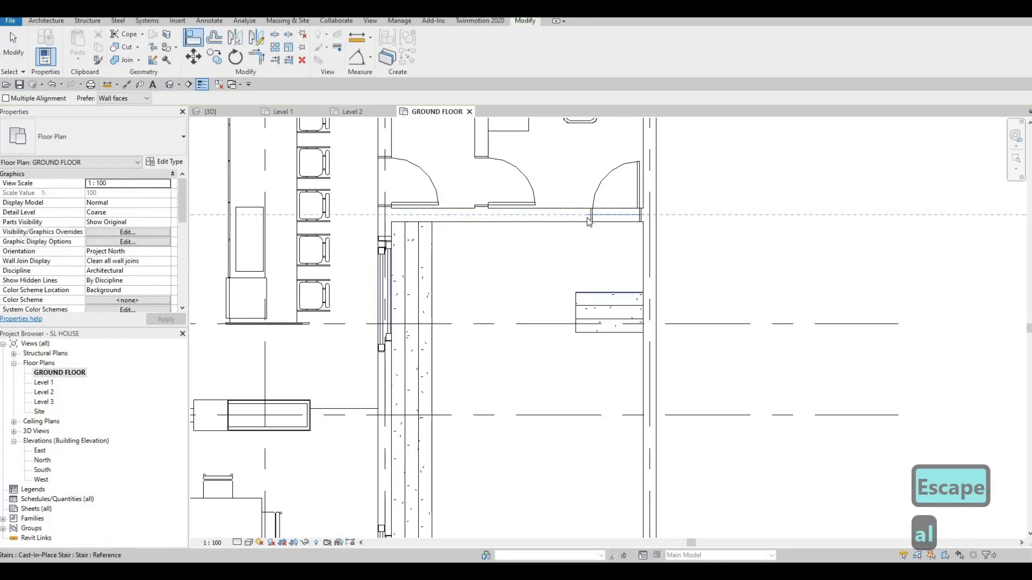
key(Escape)
key(a)
key(l)
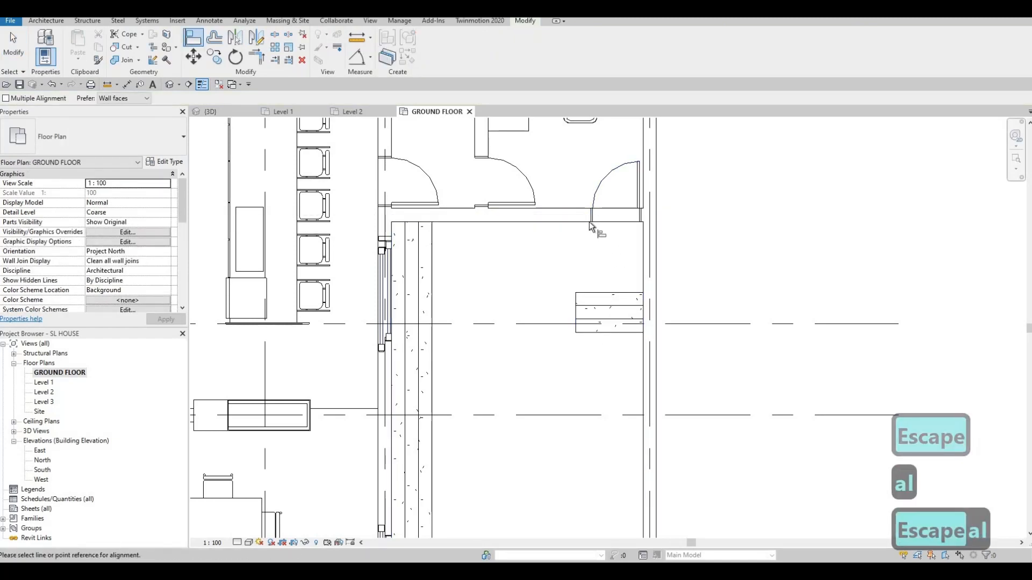
key(Escape)
key(Escape)
key(a)
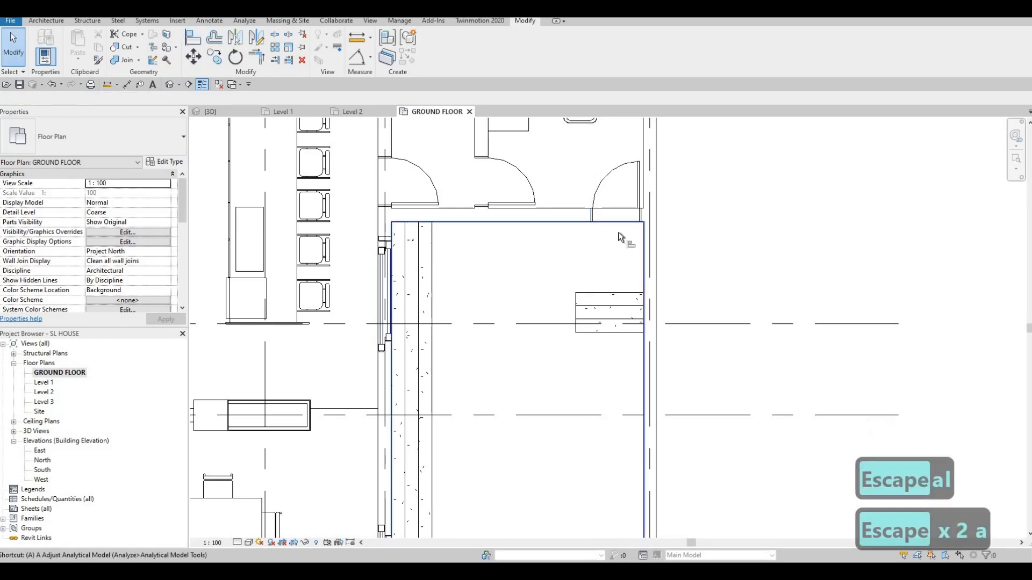
key(l)
key(Escape)
key(Escape)
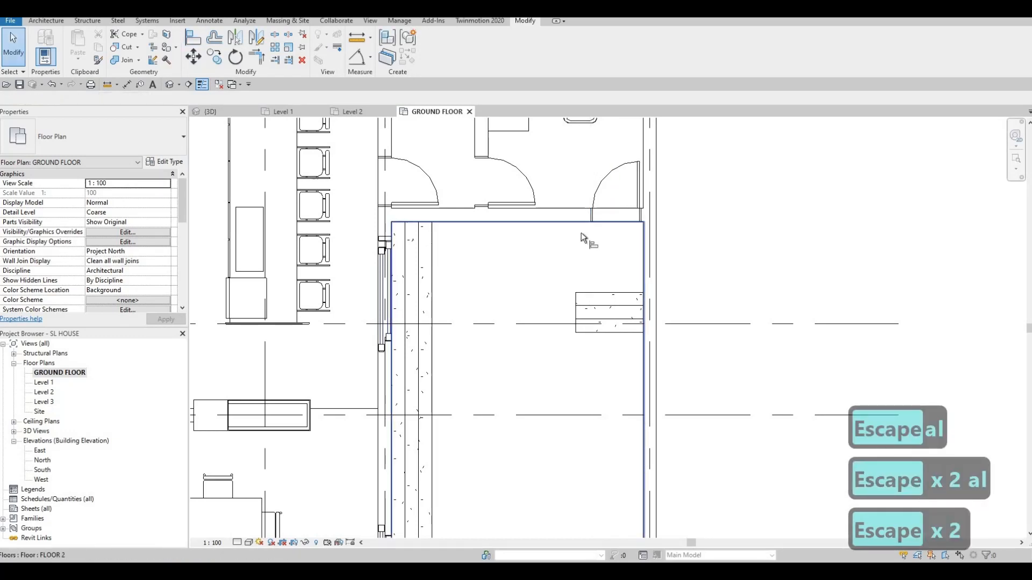
Align the short stair's north edge with the courtyard face of the north wall, directly below the door
key(a)
key(l)
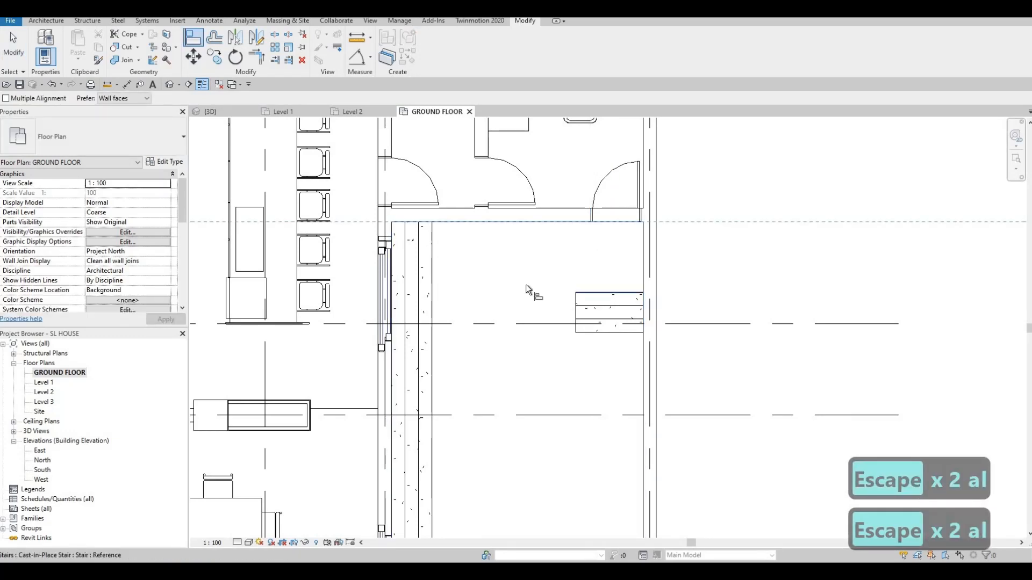
click(591, 294)
key(Escape)
key(Escape)
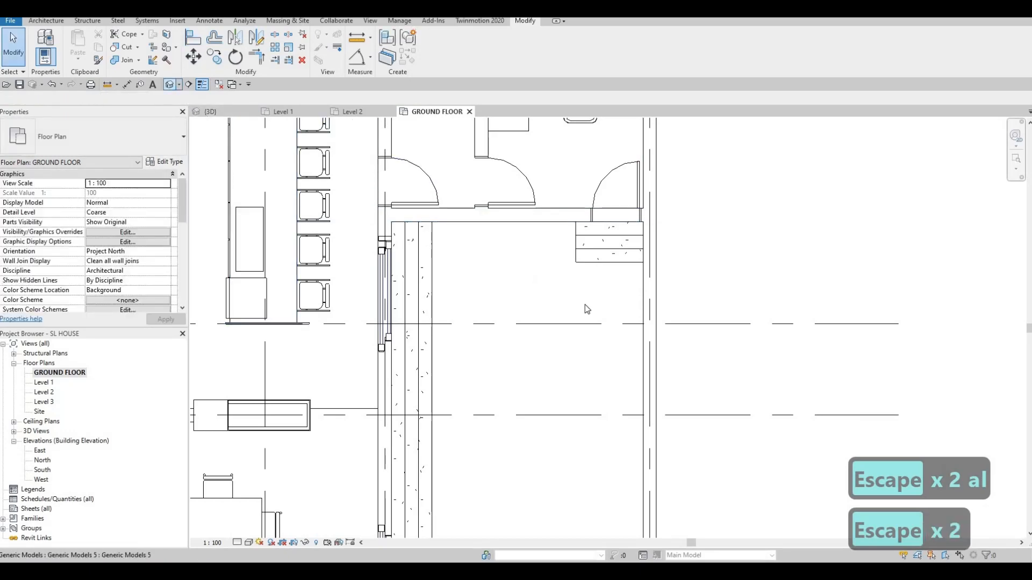
Inspect the short stair at the courtyard's north door in the 3D view
key(ctrl+Tab)
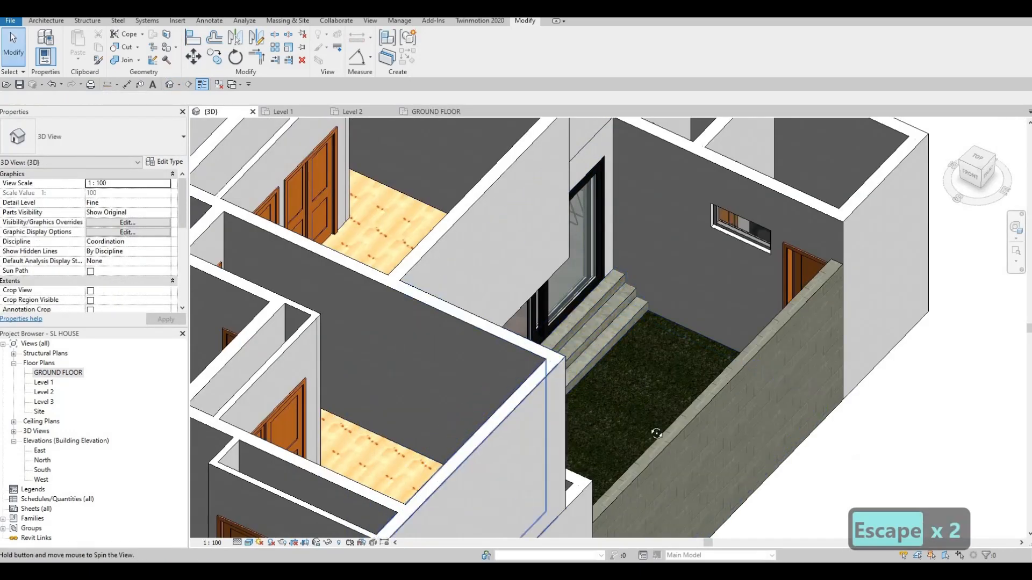
shift+middle_drag(653, 428, 652, 431)
shift+middle_drag(575, 326, 569, 317)
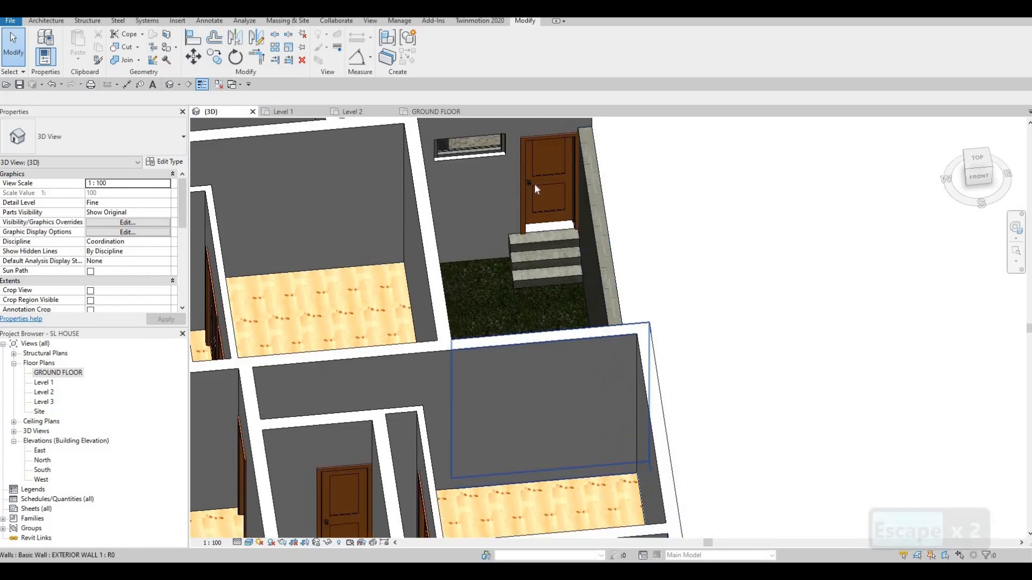
Nudge the courtyard's north door slightly west so that it sits centred above the short stair
click(533, 183)
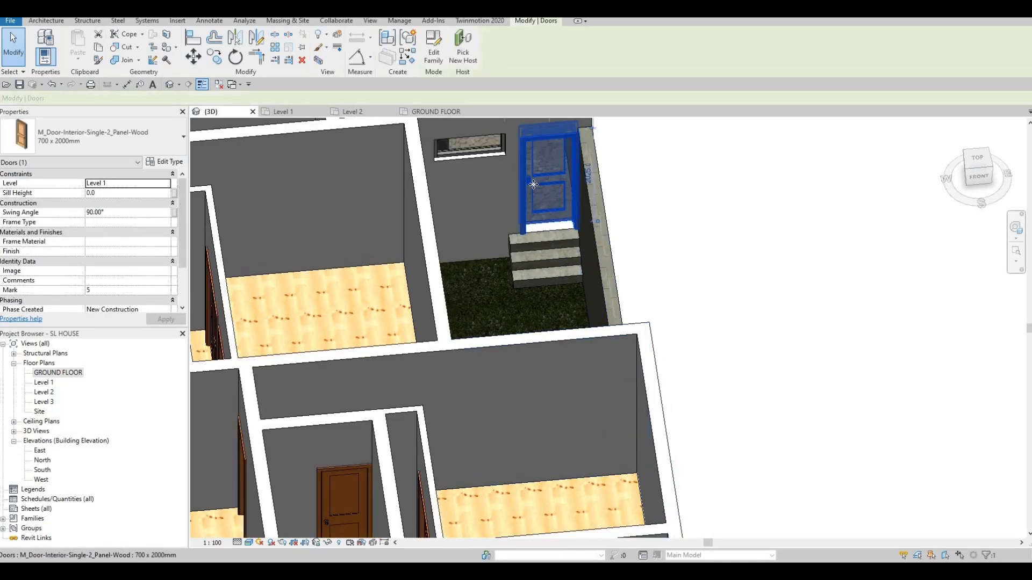
key(Left)
key(Left)
key(Left)
key(Left)
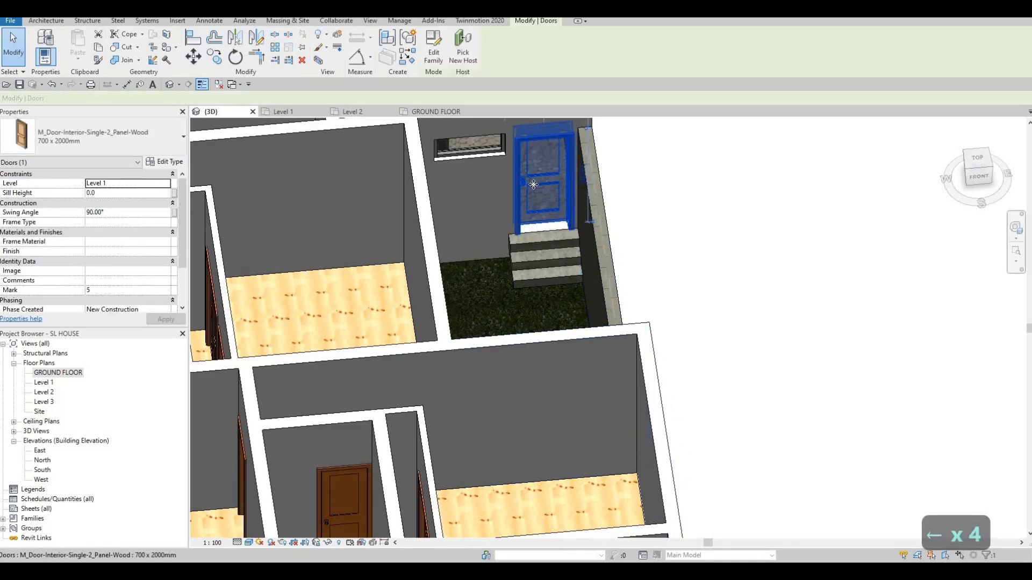
key(Left)
key(Escape)
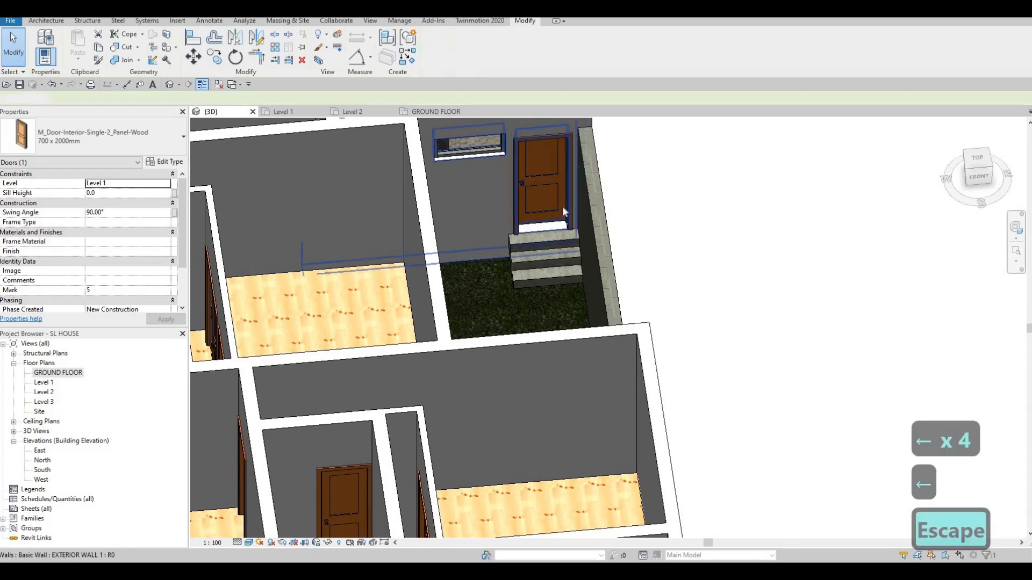
key(Escape)
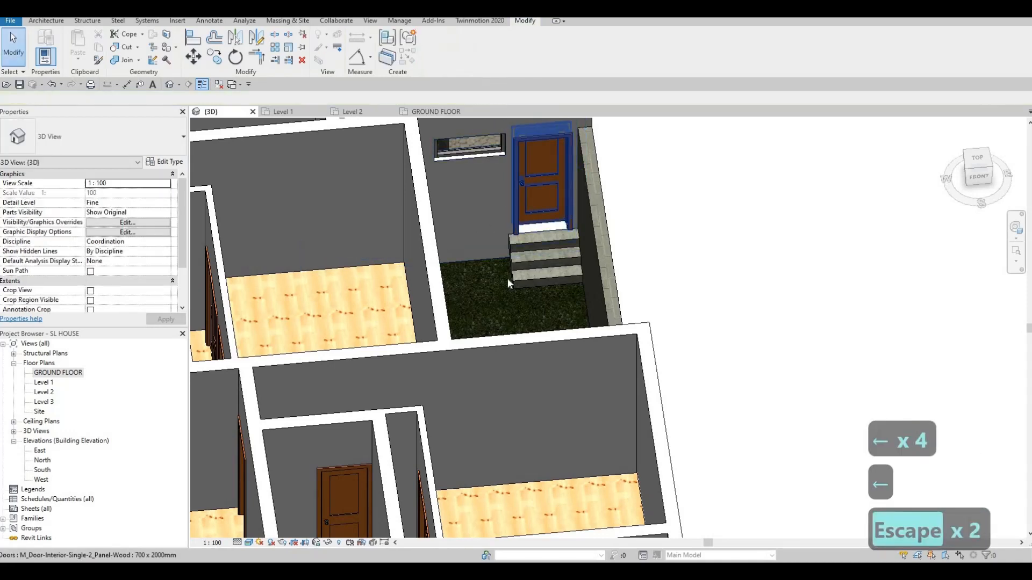
Examine the GROUND FLOOR plan around the garage's interior door and the short stair at the courtyard's north door
click(54, 373)
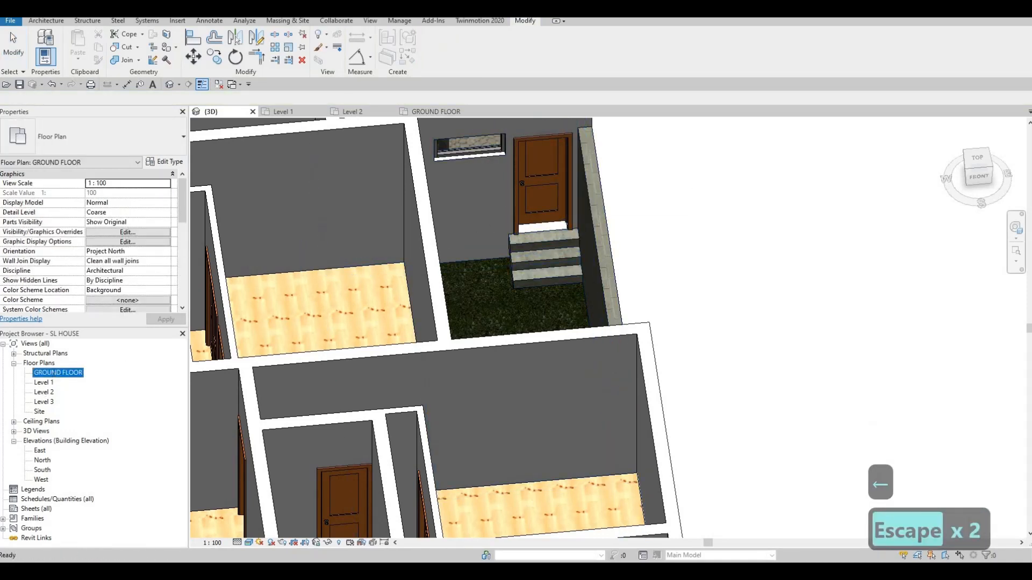
double_click(57, 373)
scroll(539, 294, down, 4)
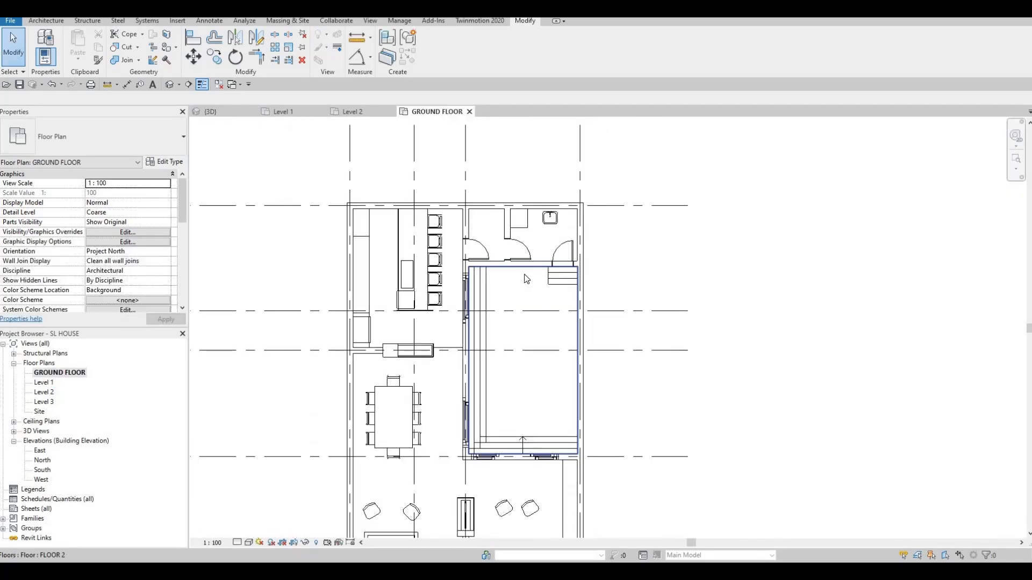
scroll(529, 295, up, 2)
middle_drag(529, 294, 520, 329)
middle_drag(516, 257, 514, 384)
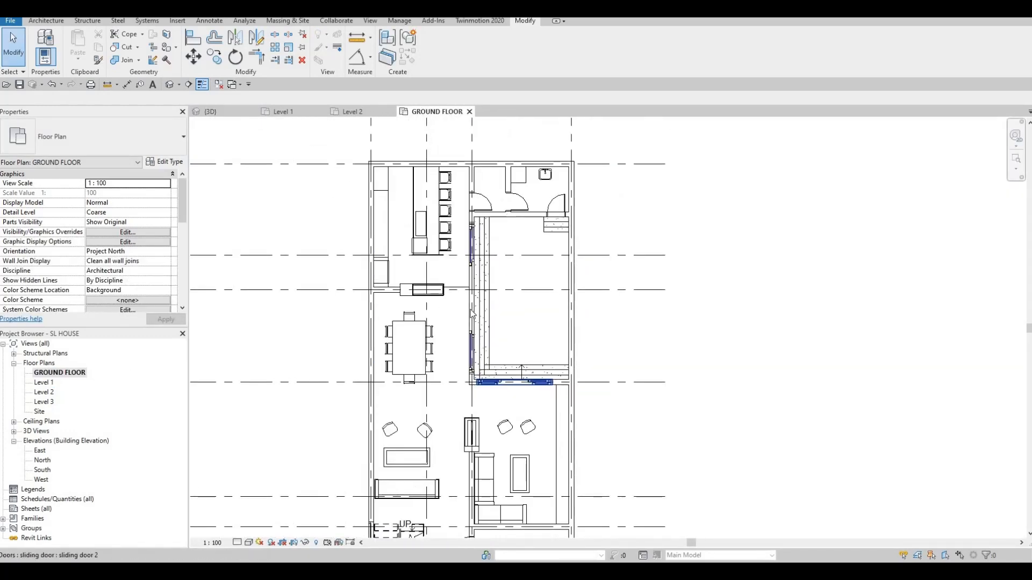
scroll(519, 383, down, 1)
middle_drag(519, 419, 519, 207)
scroll(482, 340, up, 1)
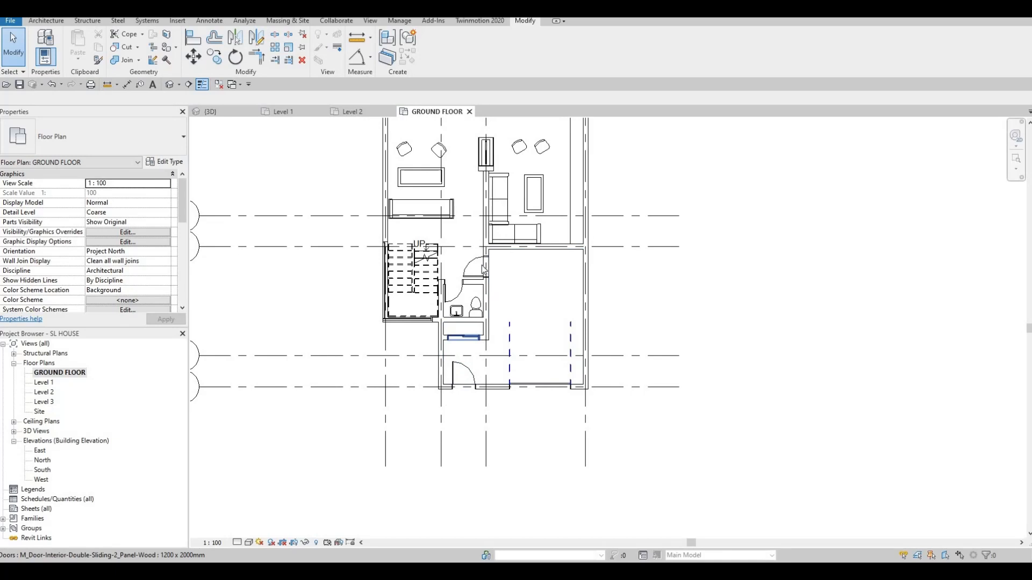
scroll(499, 293, up, 3)
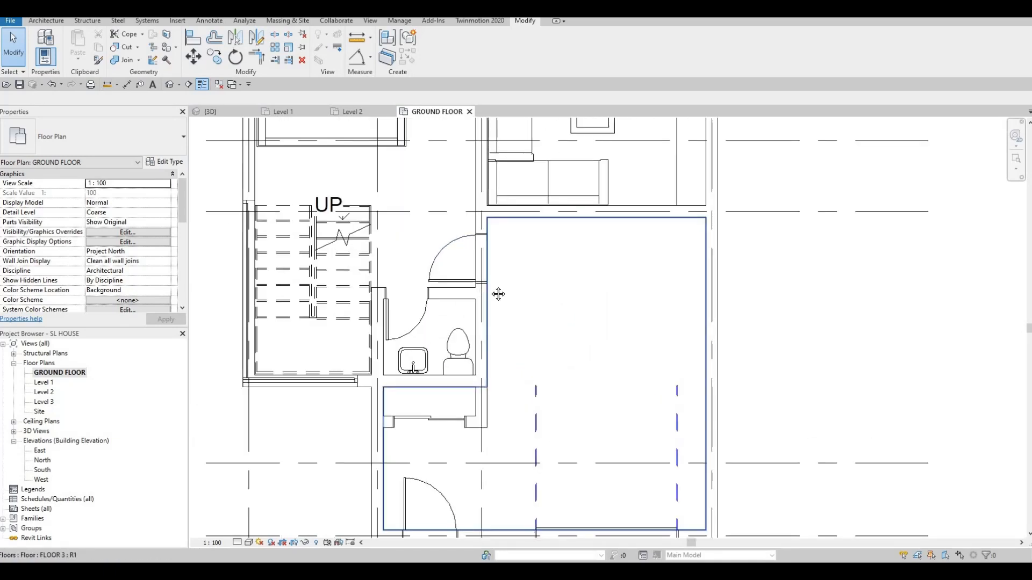
middle_drag(499, 294, 485, 326)
scroll(493, 407, down, 2)
middle_drag(581, 186, 493, 344)
scroll(493, 323, down, 1)
middle_drag(481, 208, 493, 301)
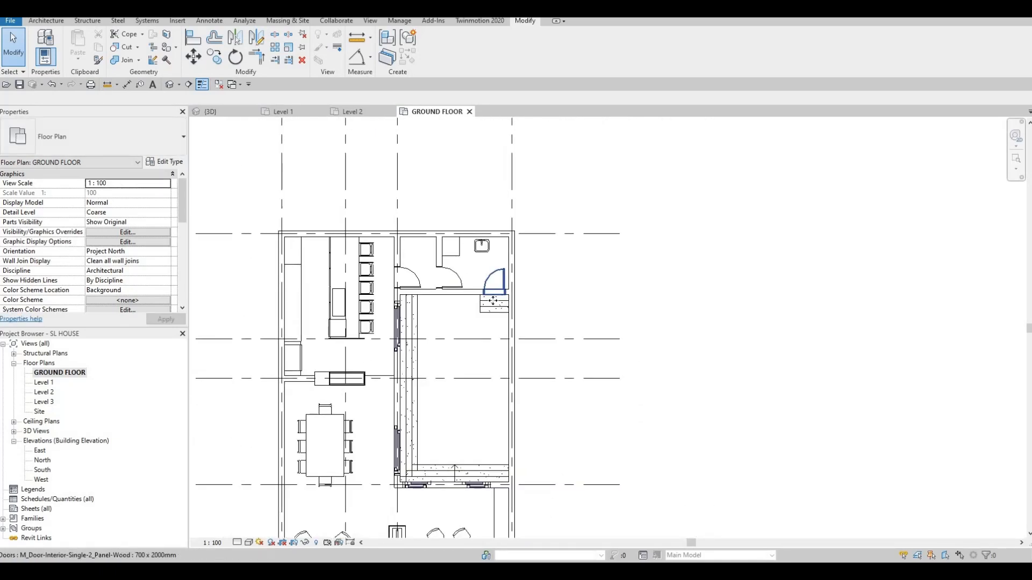
Copy the short stair from the courtyard's north door into the garage, next to the interior door in its west wall
key(Escape)
click(492, 300)
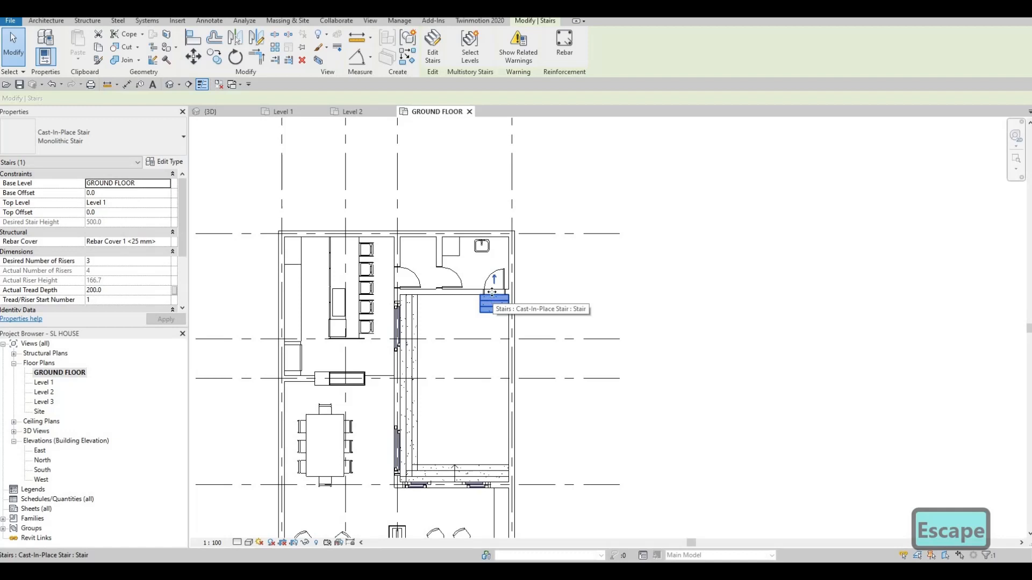
key(c)
key(o)
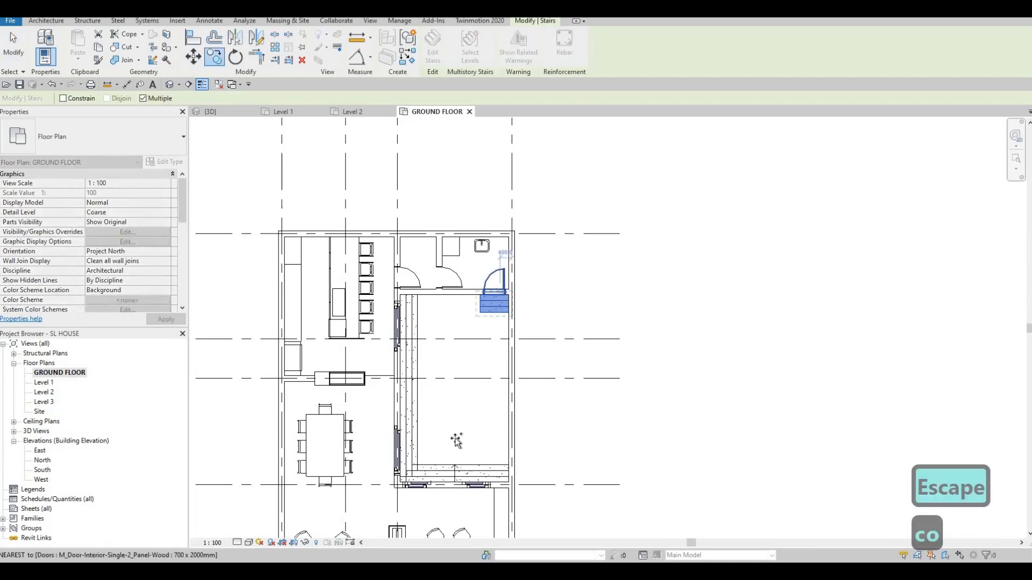
click(494, 295)
middle_drag(455, 486, 453, 344)
middle_drag(433, 527, 459, 324)
scroll(457, 346, up, 1)
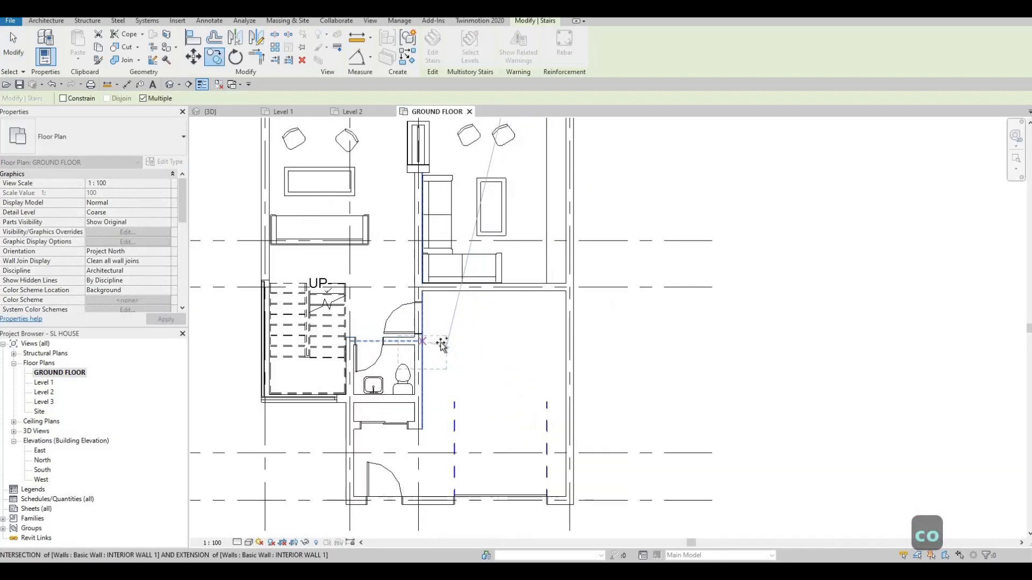
scroll(443, 341, up, 2)
click(468, 354)
key(Escape)
key(Escape)
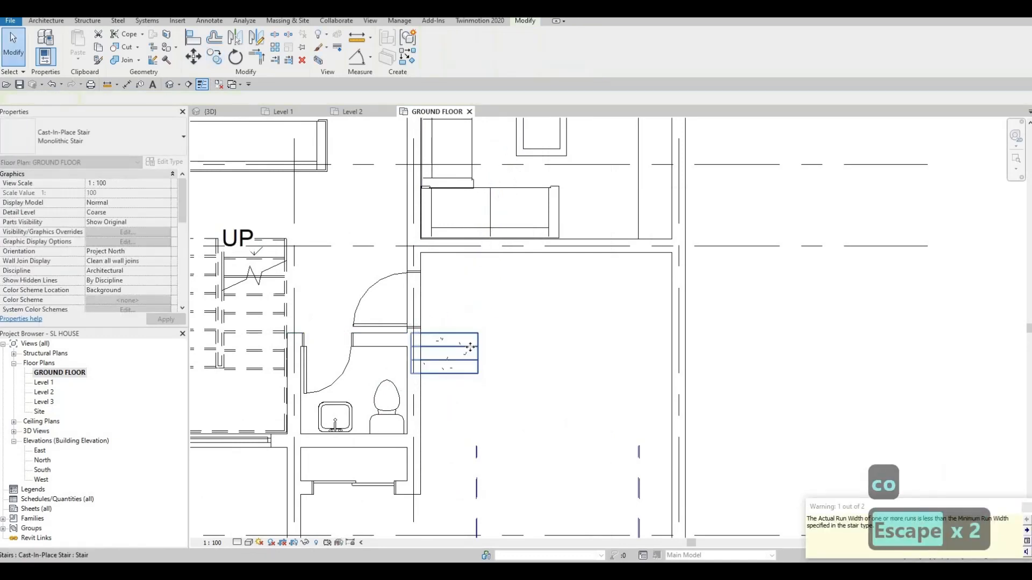
Rotate the copied garage stair 90° so that it climbs west toward the interior door
click(471, 366)
key(r)
key(o)
click(545, 355)
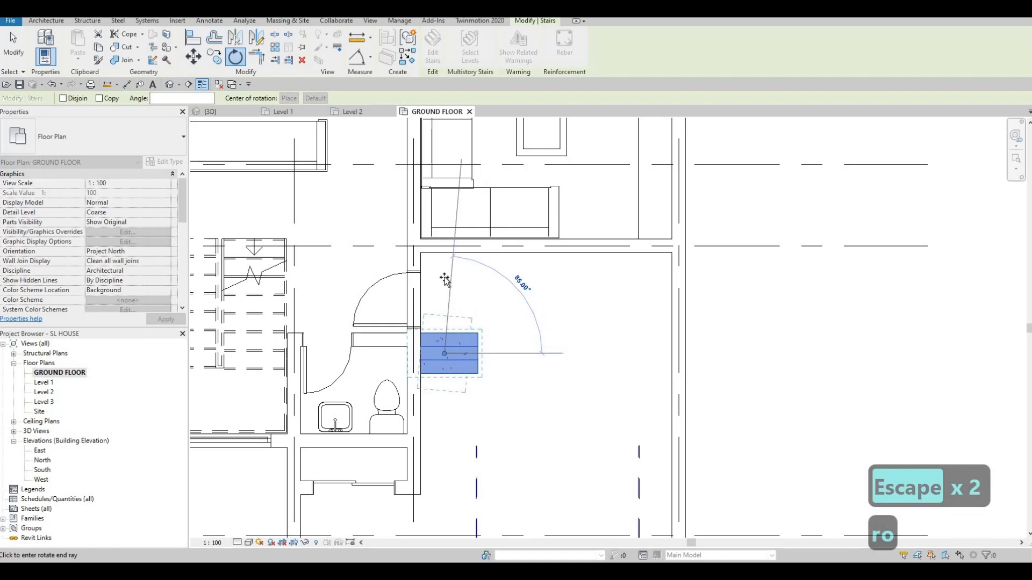
click(456, 334)
key(Escape)
key(Escape)
Align the garage stair's north end with the inner face of the garage's north wall
click(456, 336)
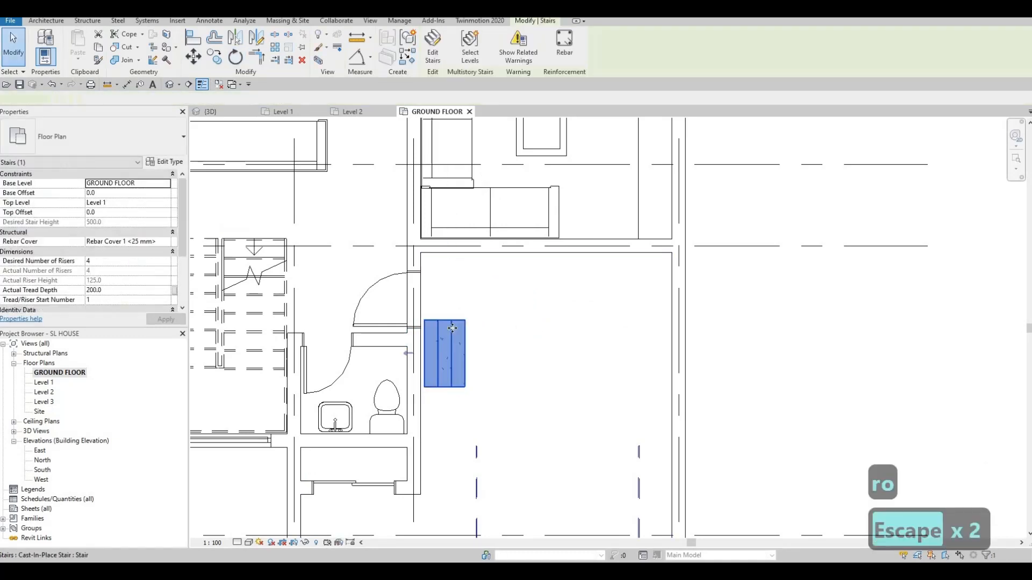
key(Escape)
key(a)
key(l)
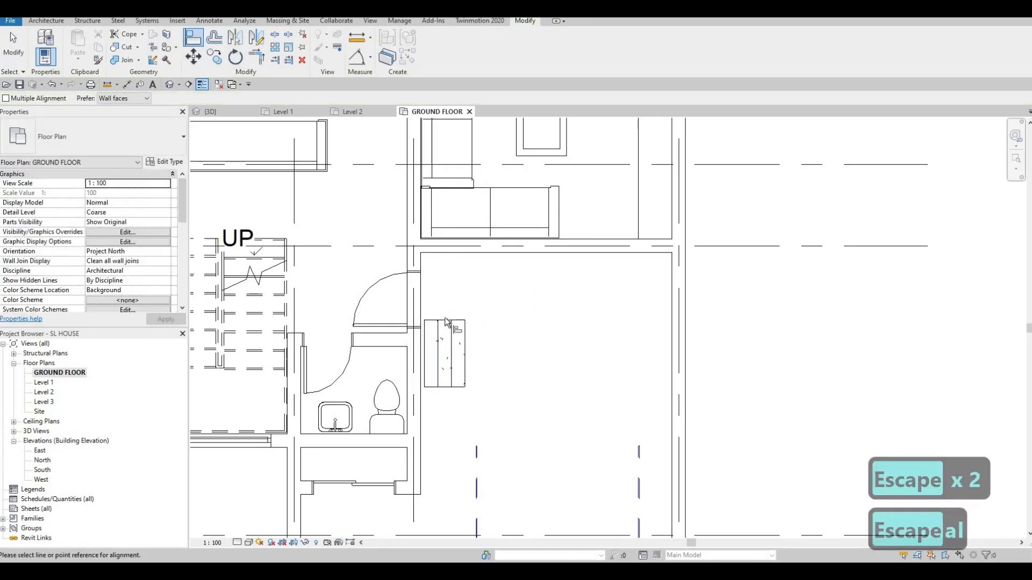
click(446, 253)
click(430, 321)
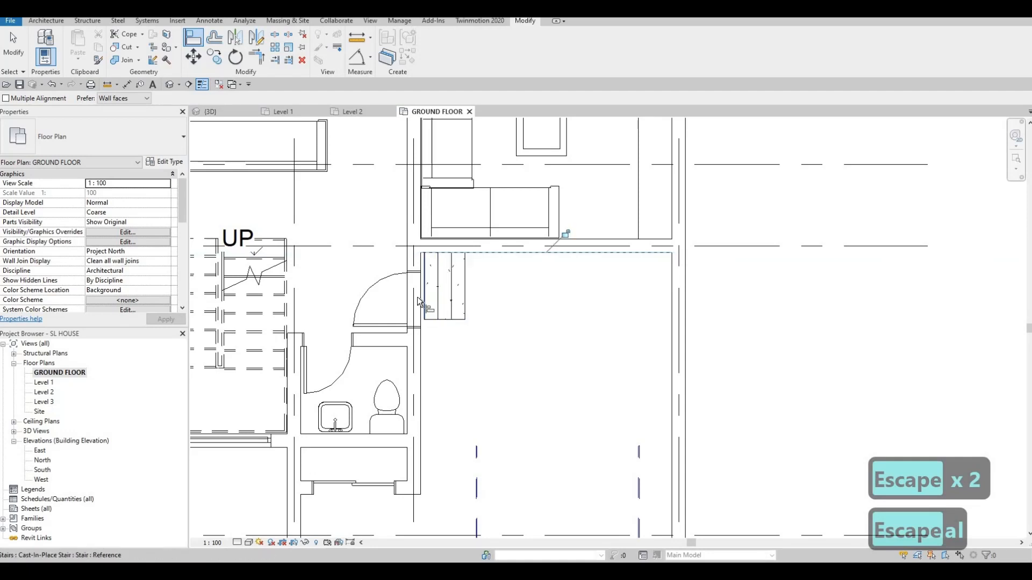
Align the garage stair's west edge with the garage face of the interior wall containing the door
click(424, 302)
key(Escape)
key(Escape)
key(a)
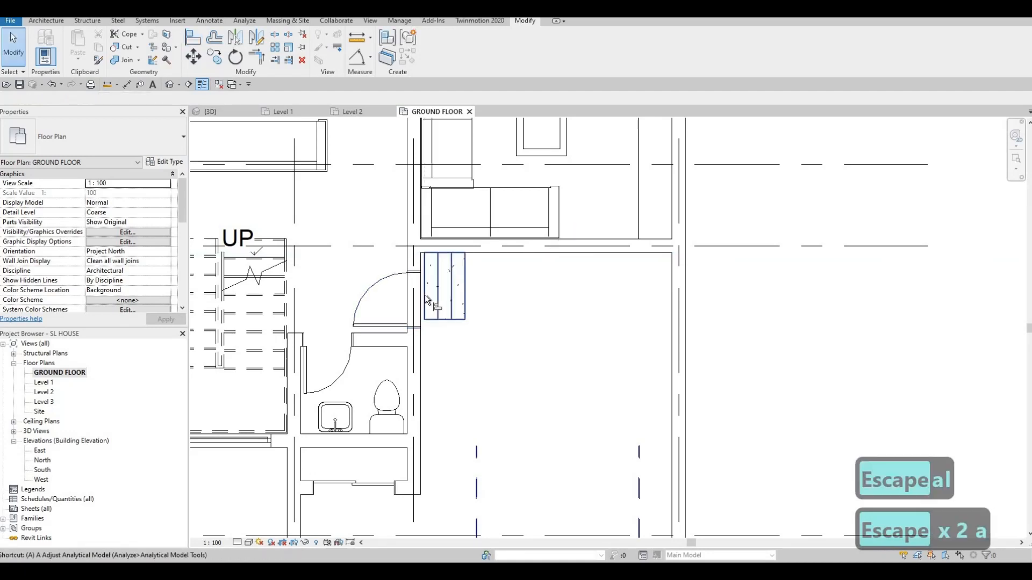
key(l)
click(421, 290)
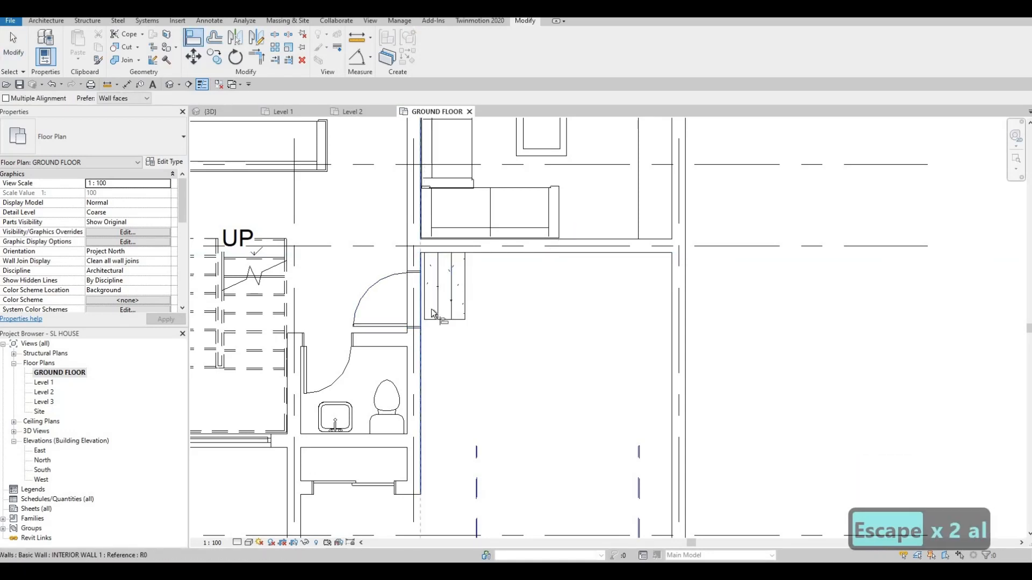
click(425, 304)
key(Escape)
key(Escape)
Stretch the garage stair's run southward to a width of 1400 mm, past the door opening, and finish the stair edit
double_click(440, 319)
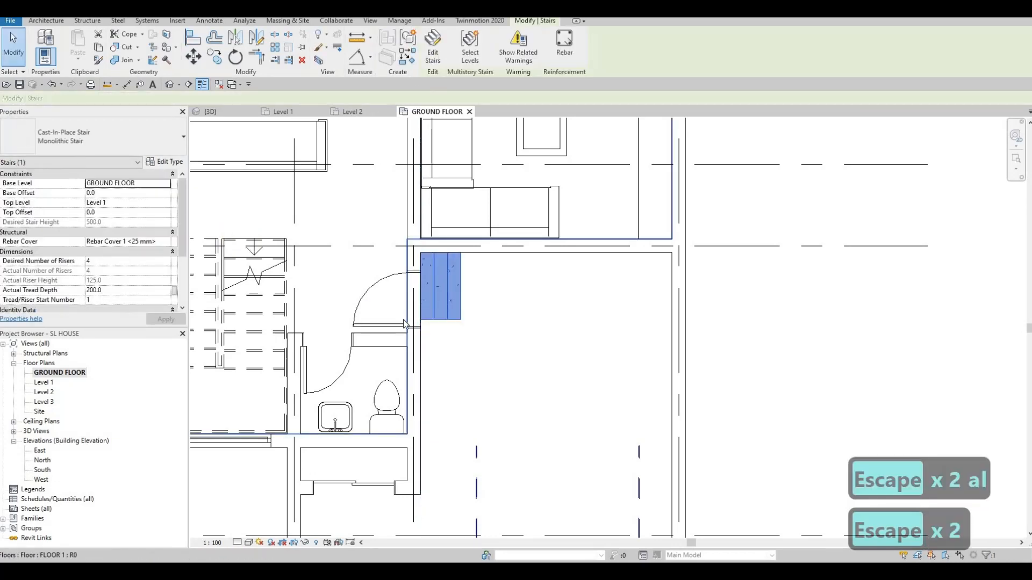
click(439, 321)
drag(441, 324, 435, 340)
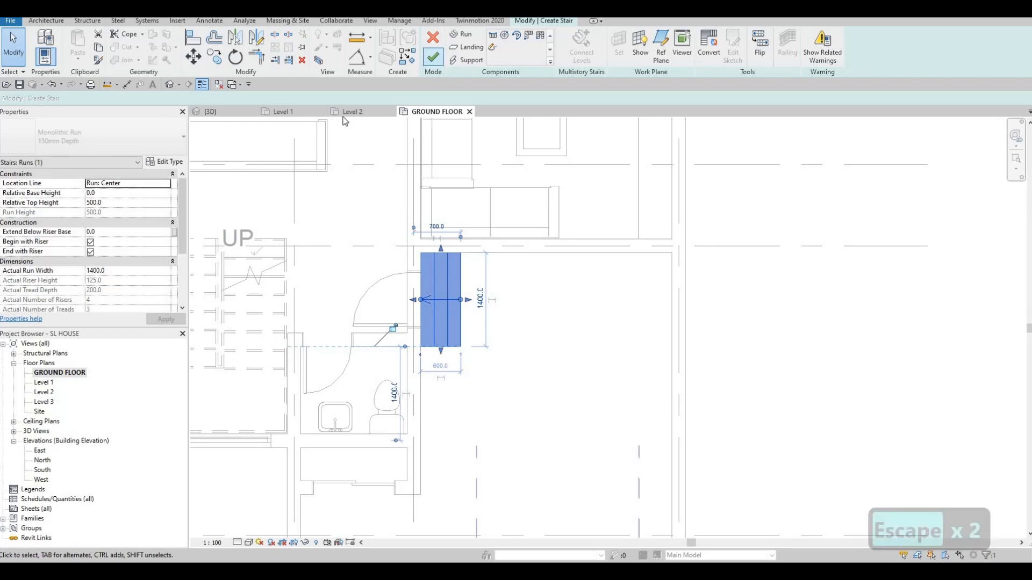
click(433, 57)
key(Escape)
key(Escape)
Review the garage stair's type properties and its 300mm Thickness landing type from the 3D view
click(171, 85)
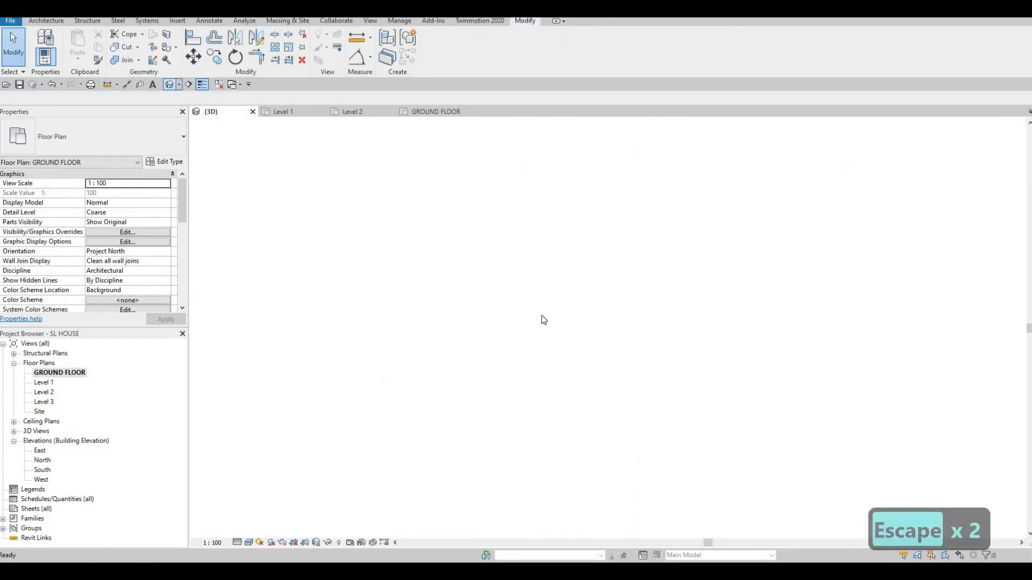
shift+middle_drag(531, 443, 382, 286)
click(382, 289)
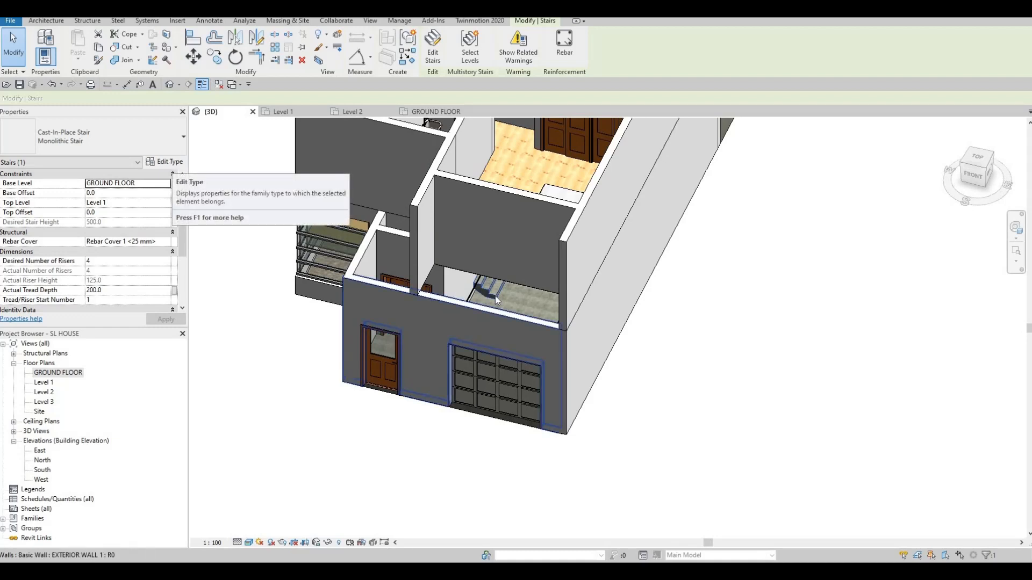
key(Escape)
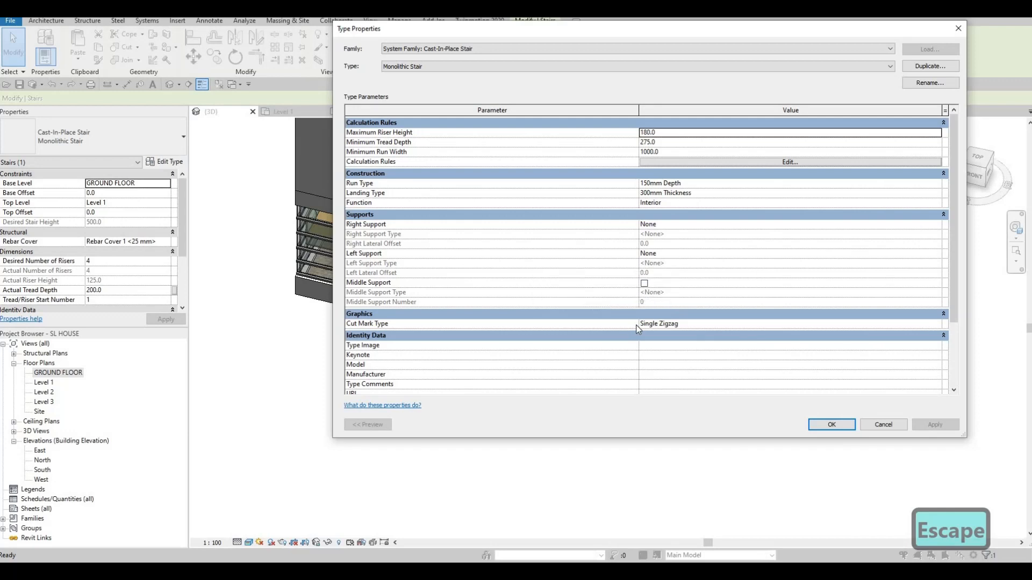
click(920, 192)
key(F1)
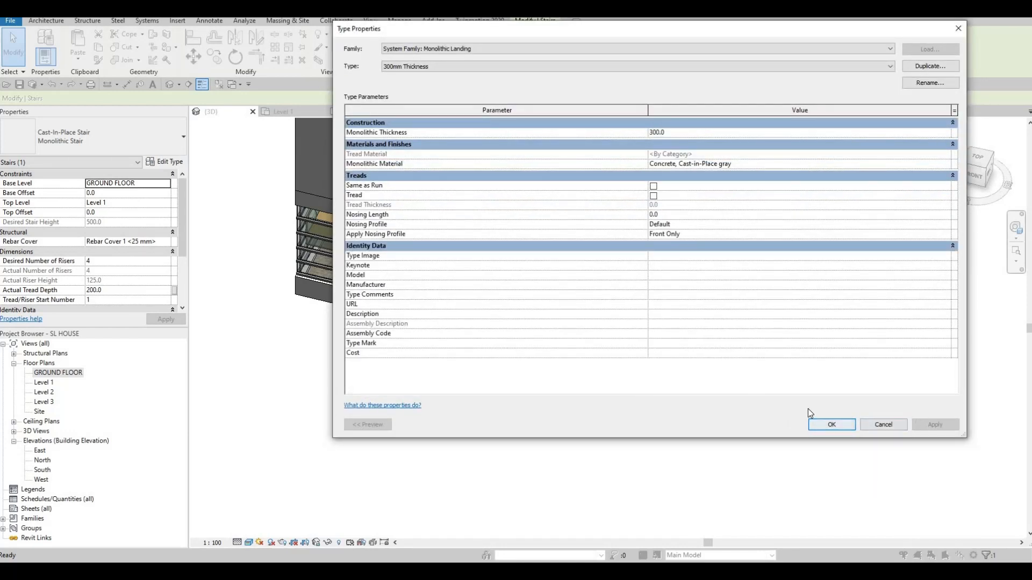
click(831, 424)
click(786, 424)
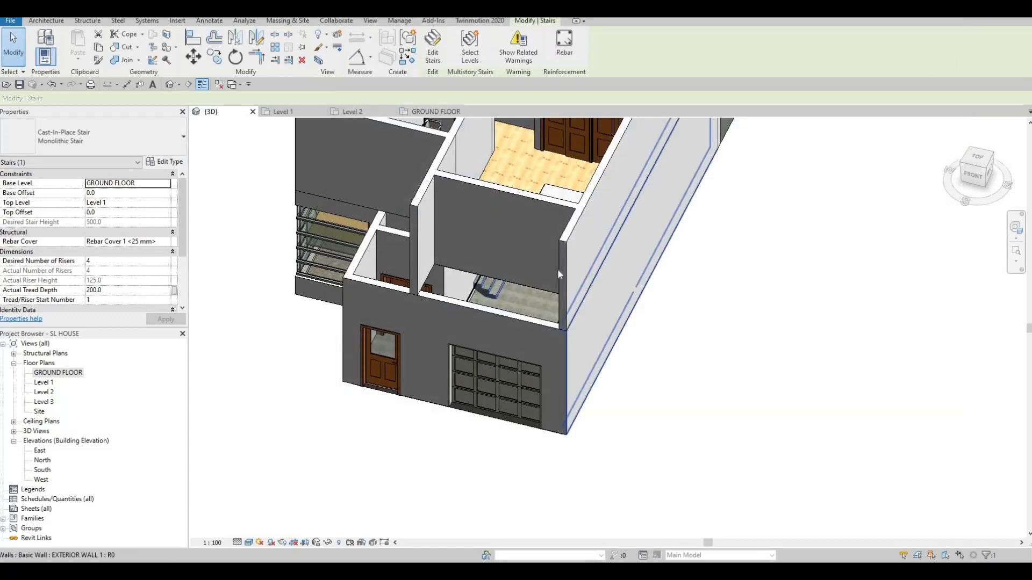
Inspect the garage stair's shape and underside up close in the 3D view
scroll(410, 426, up, 5)
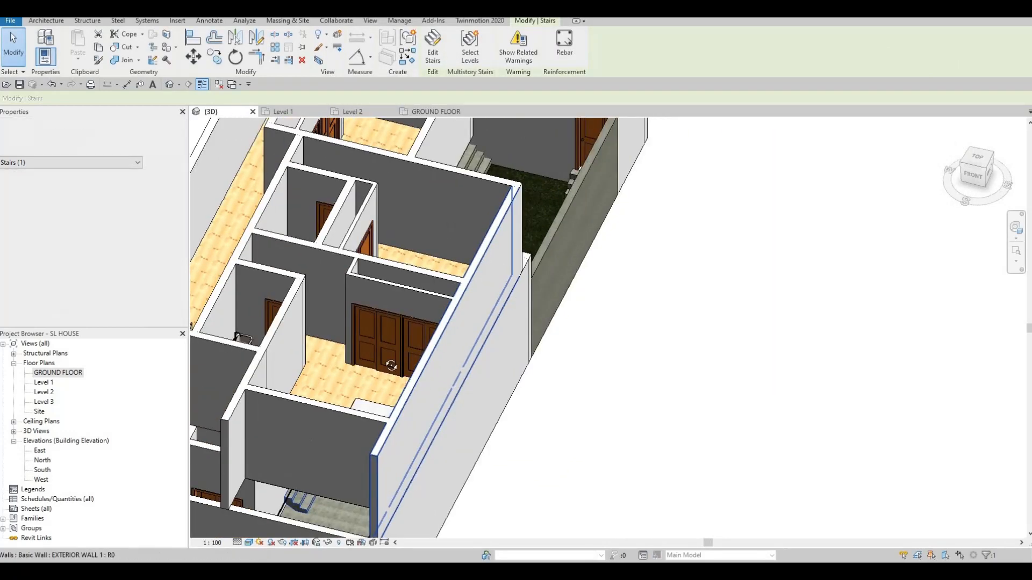
shift+middle_drag(391, 366, 707, 136)
middle_drag(604, 421, 878, 143)
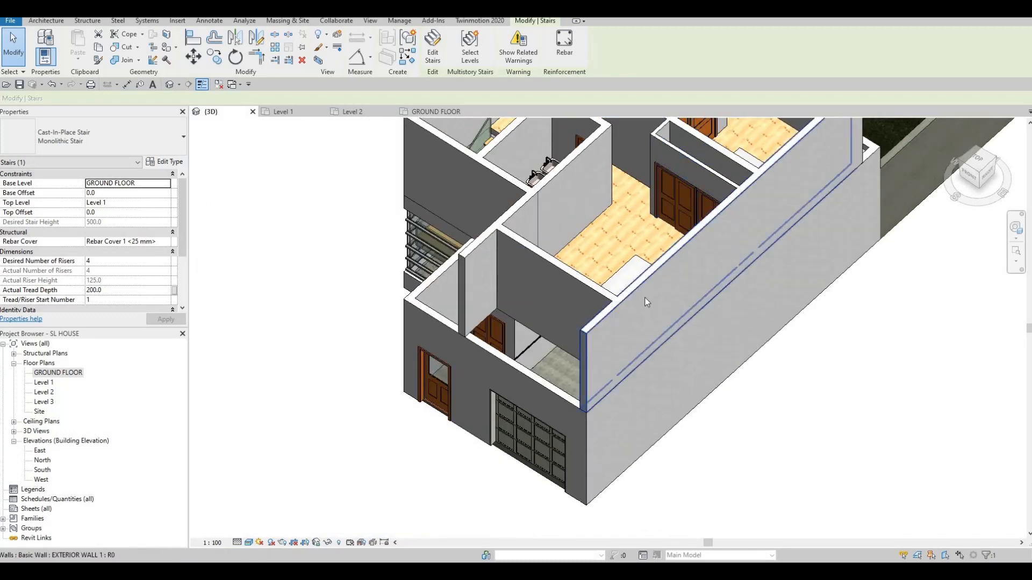
shift+middle_drag(519, 389, 546, 368)
scroll(571, 353, up, 1)
scroll(564, 358, up, 3)
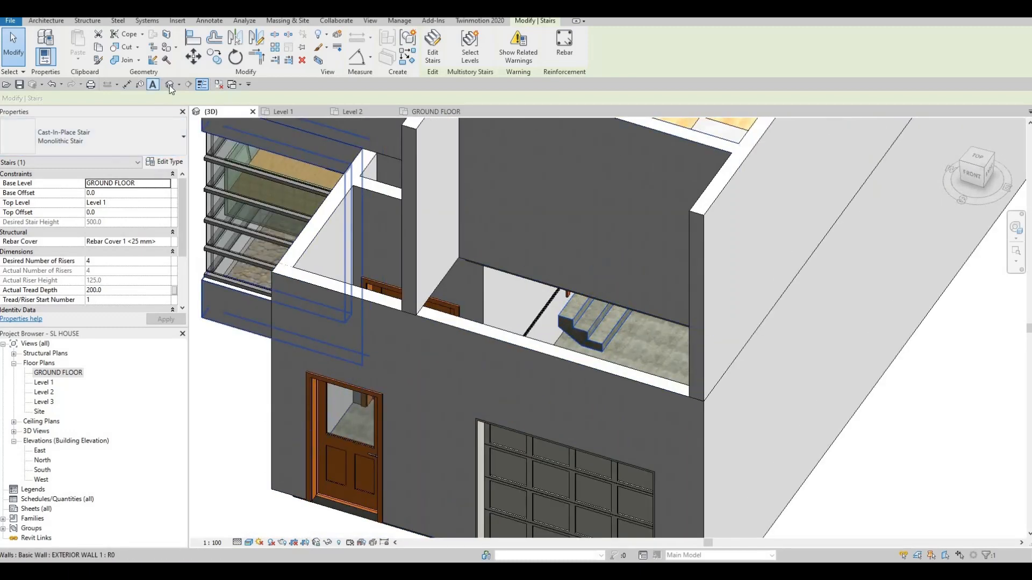
double_click(599, 316)
key(Escape)
key(Escape)
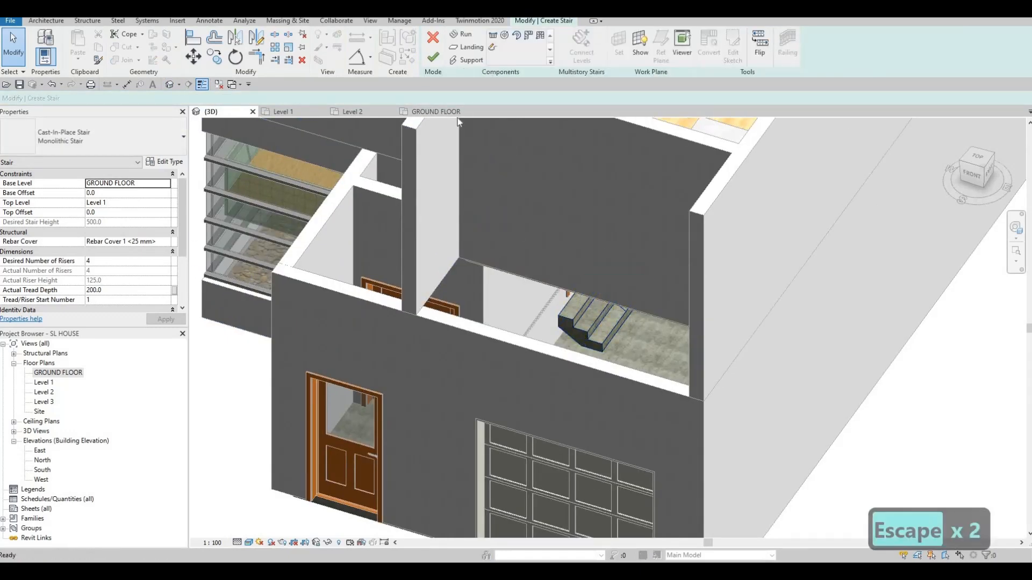
key(Escape)
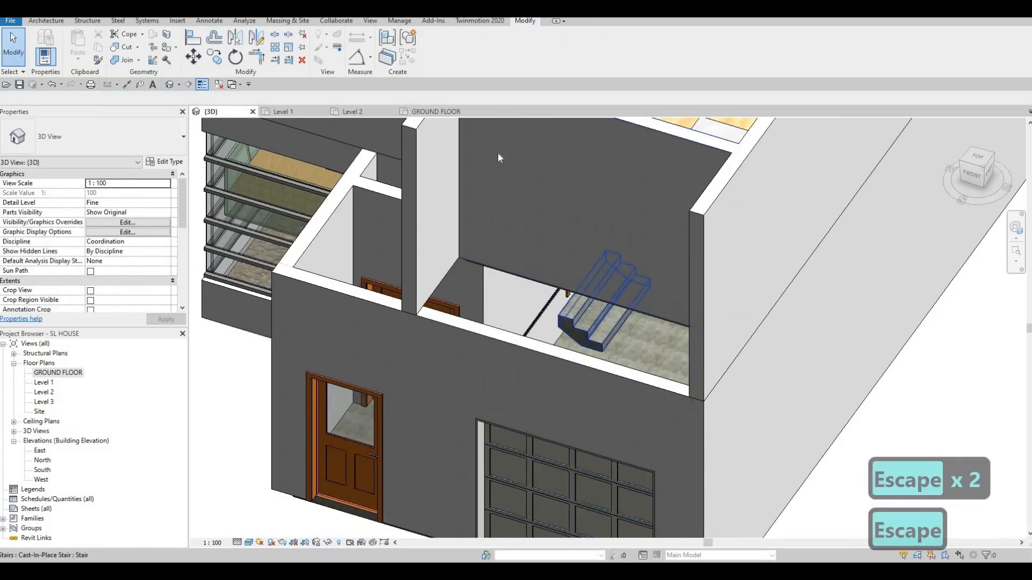
click(433, 46)
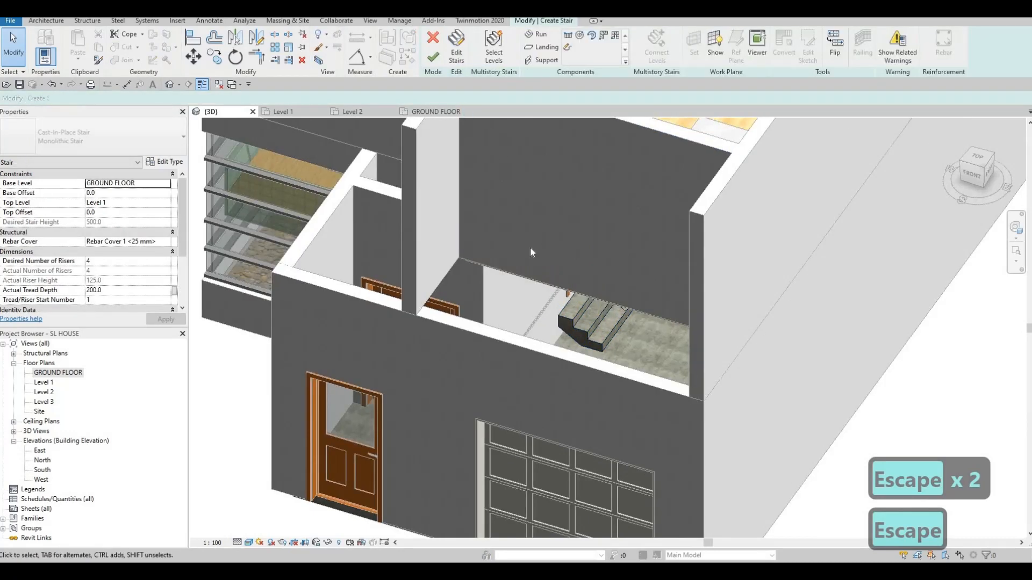
click(564, 320)
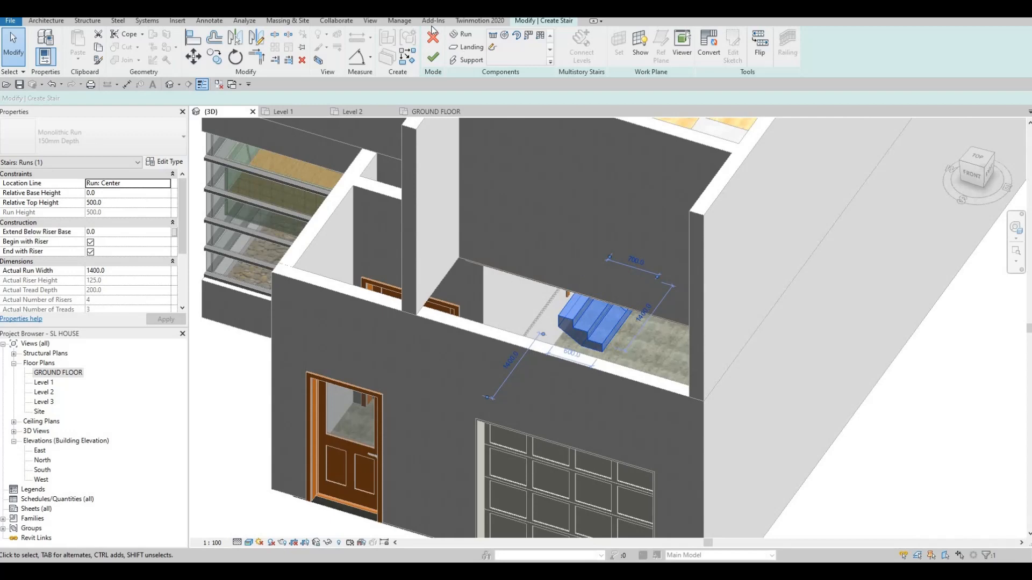
key(Escape)
key(Escape)
key(Escape)
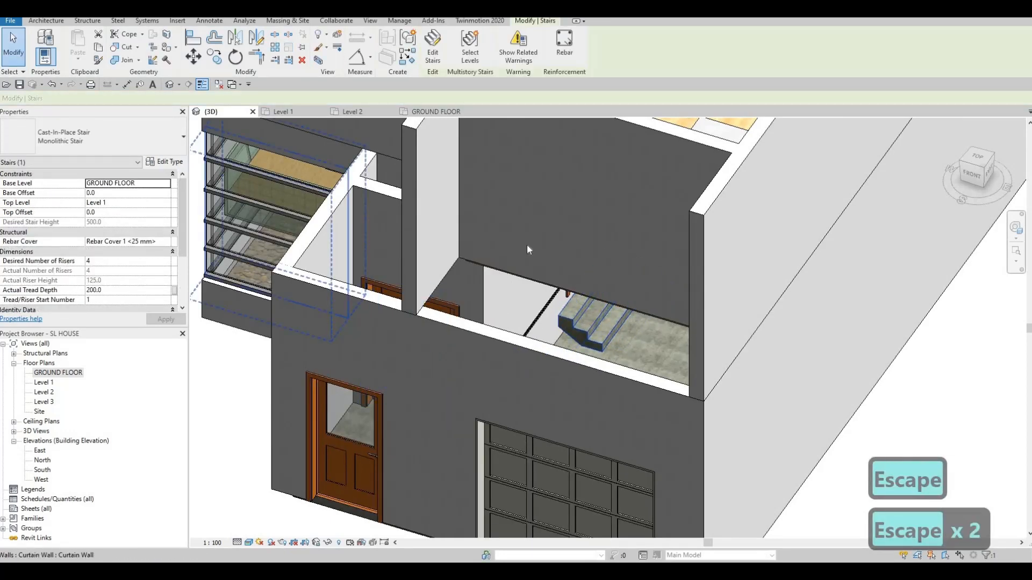
Set the monolithic thickness of the garage stair's 300mm Thickness landing type to 500 mm
click(164, 161)
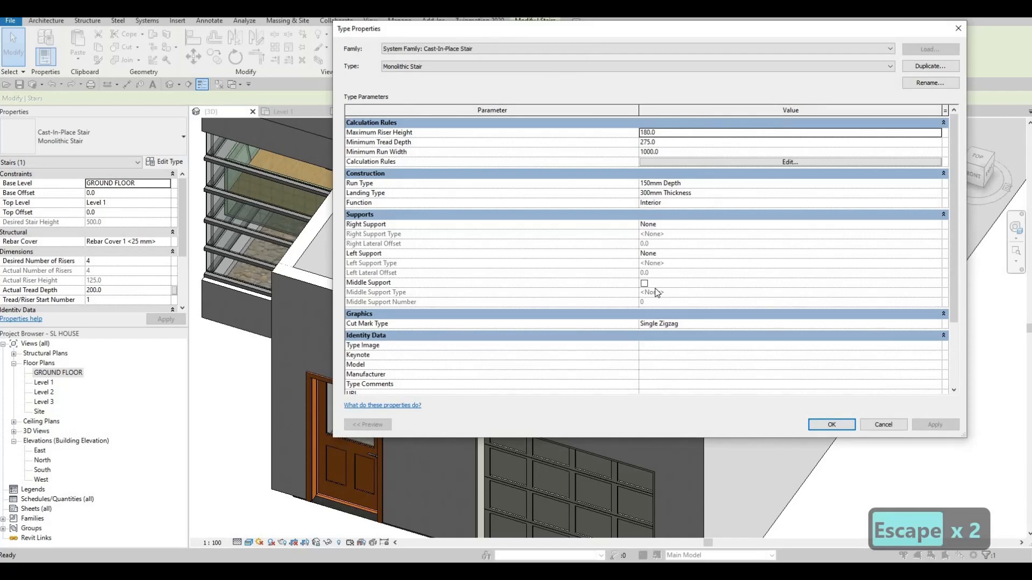
click(942, 194)
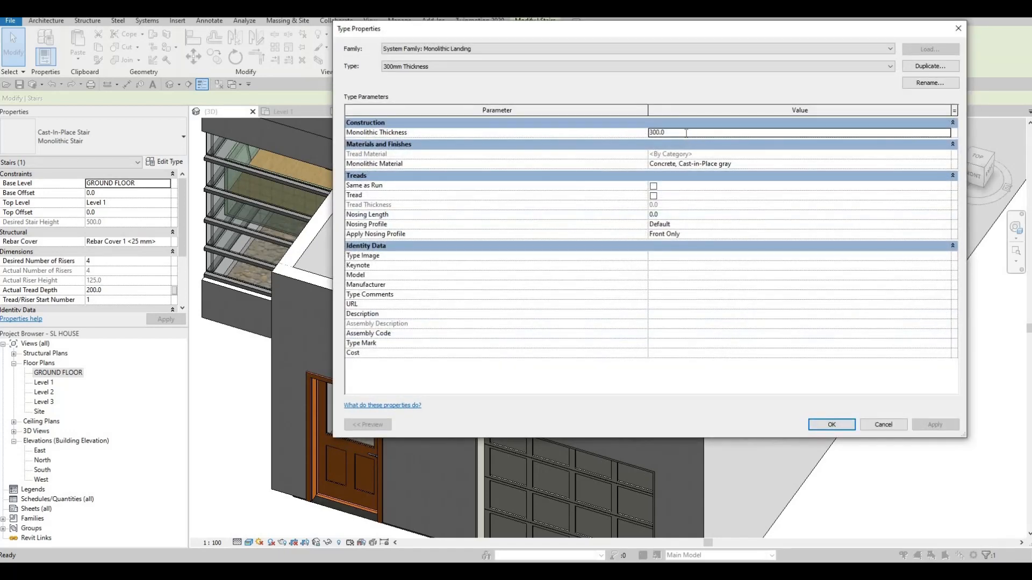
text(500)
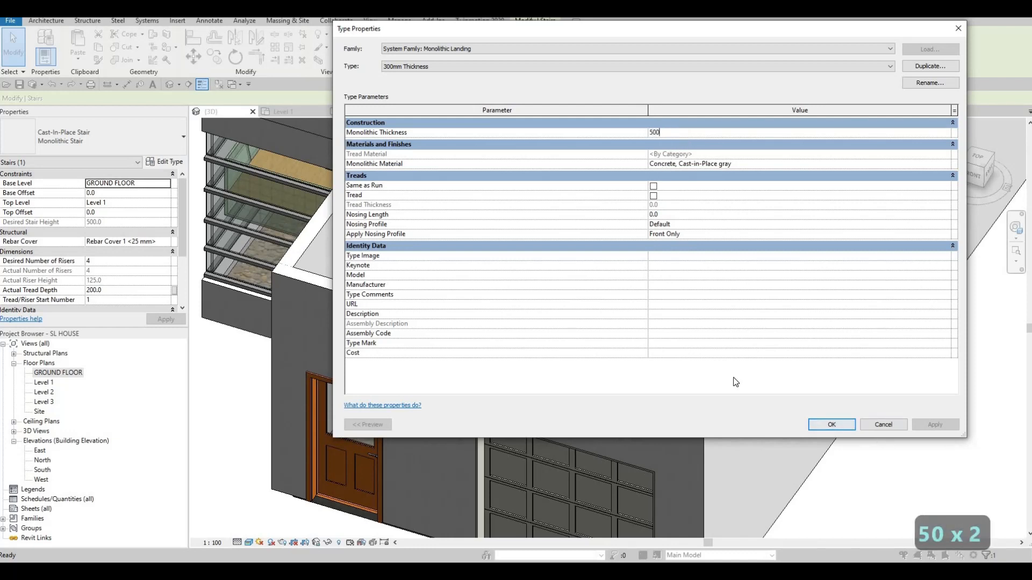
click(831, 424)
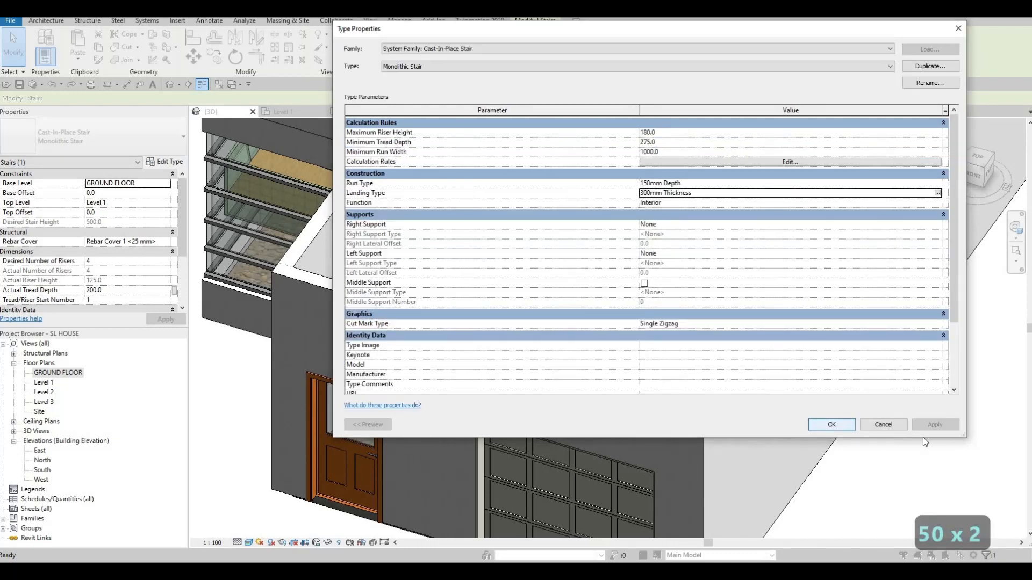
click(825, 424)
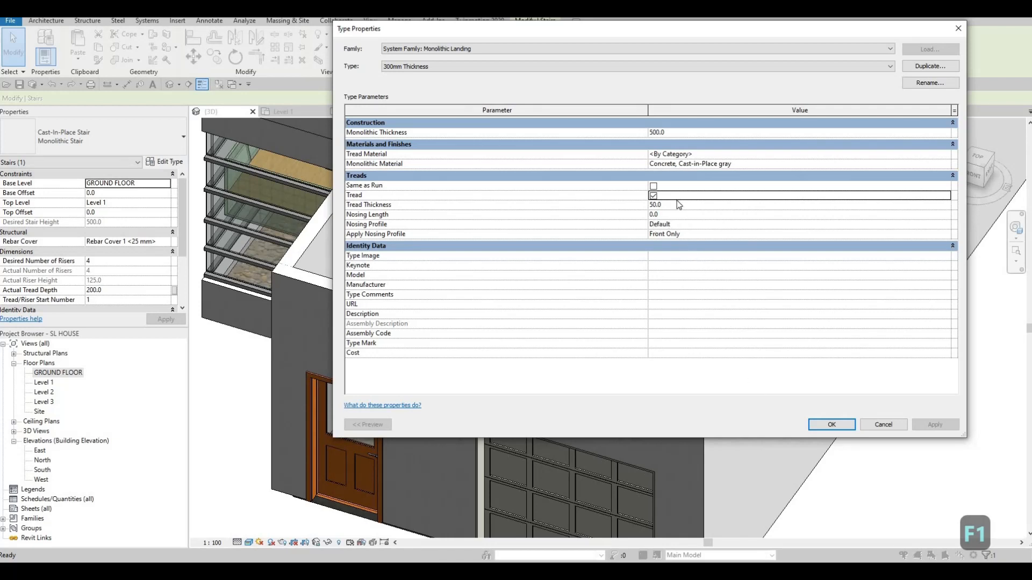
Try a tread 100 mm thick on the garage stair's 300mm Thickness landing type
click(671, 205)
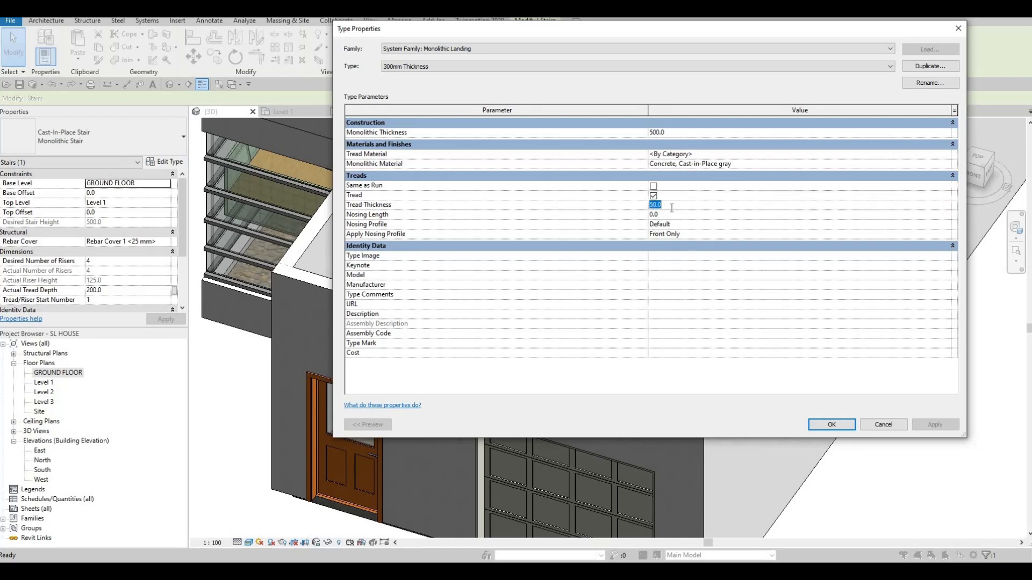
text(100)
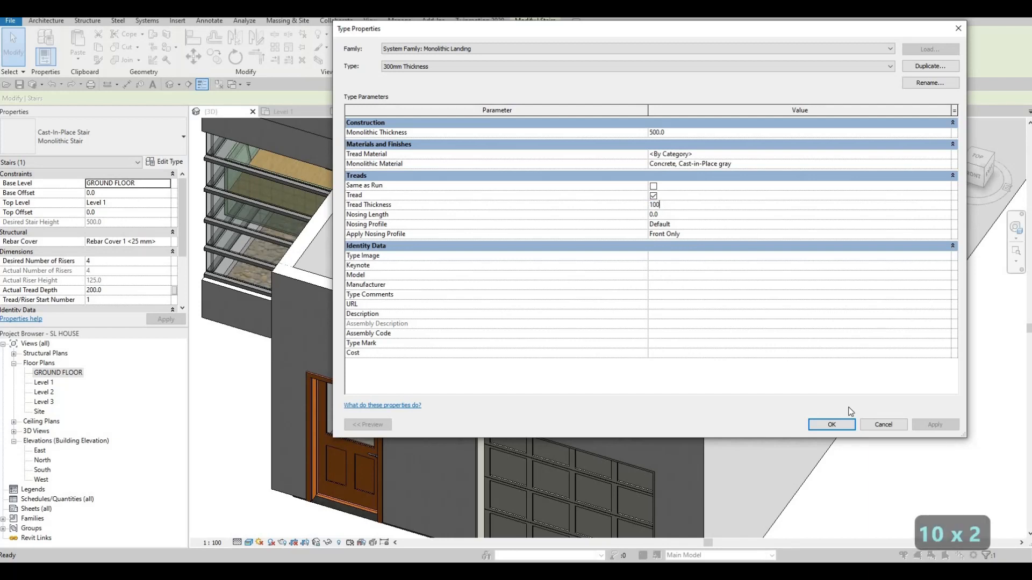
click(837, 427)
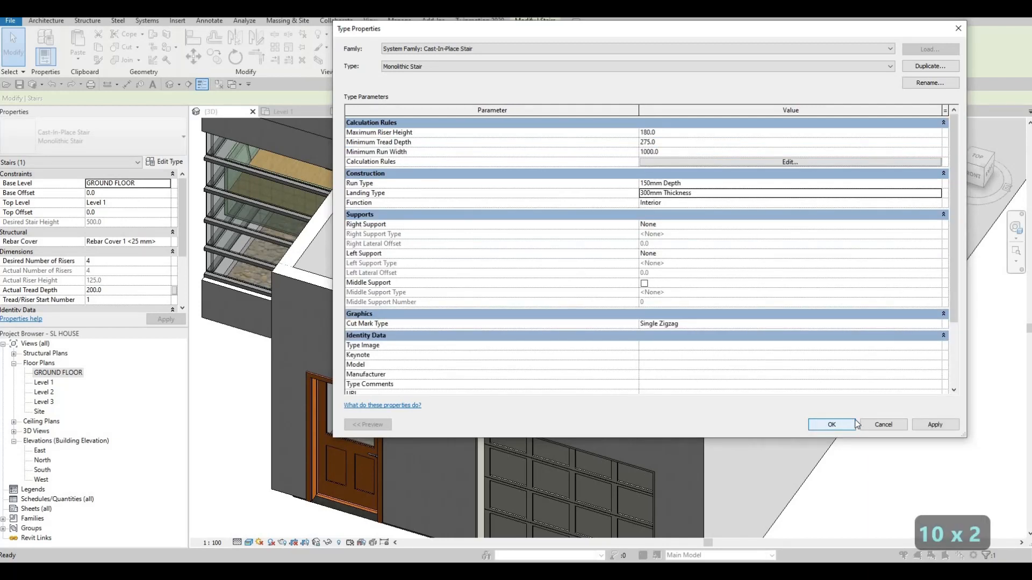
click(839, 424)
Check the garage stair in the 3D view and undo the landing type's tread change
middle_drag(882, 236, 586, 457)
scroll(610, 436, down, 2)
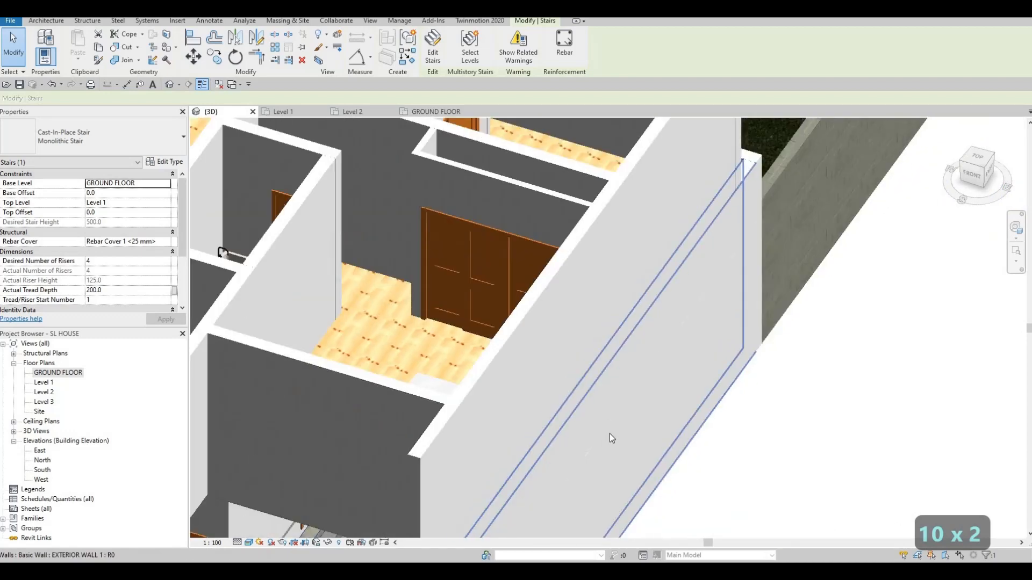
middle_drag(704, 312, 635, 428)
scroll(679, 378, down, 1)
middle_drag(623, 344, 675, 292)
middle_drag(576, 376, 682, 211)
scroll(518, 380, up, 2)
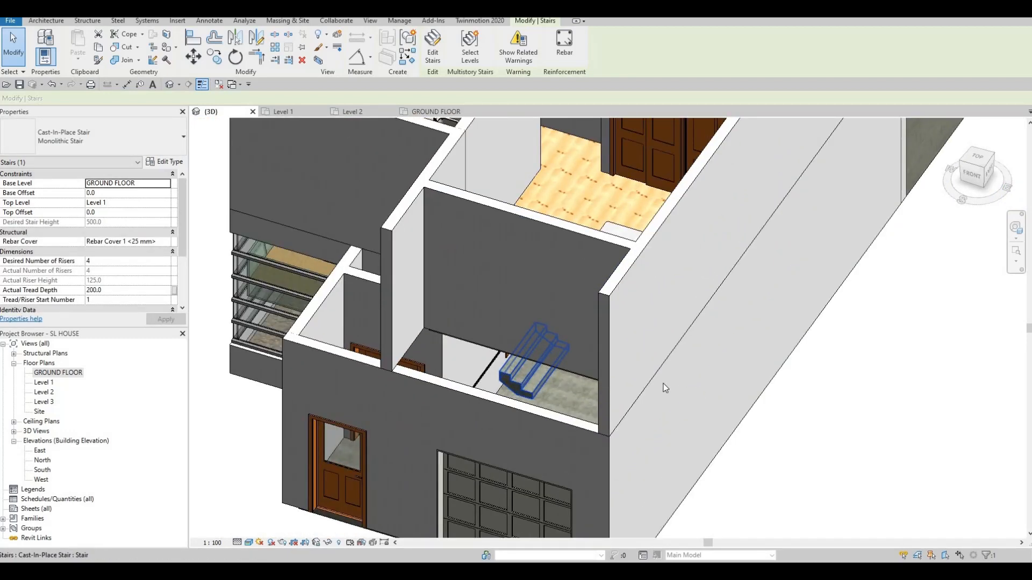
key(ctrl+z)
Set the structural depth of the garage stair's 150mm Depth run type to 300 mm
click(520, 391)
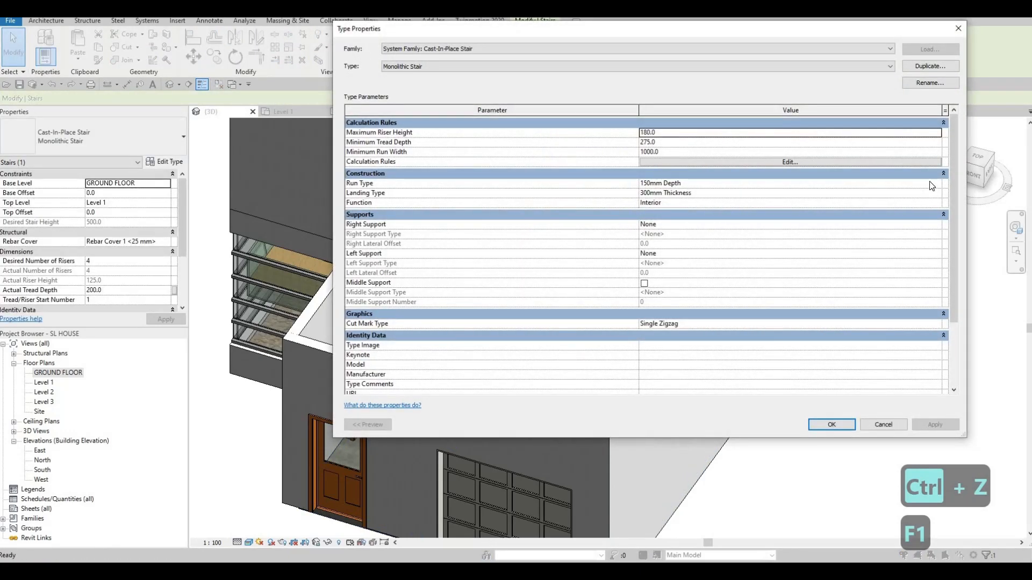
click(935, 183)
click(939, 183)
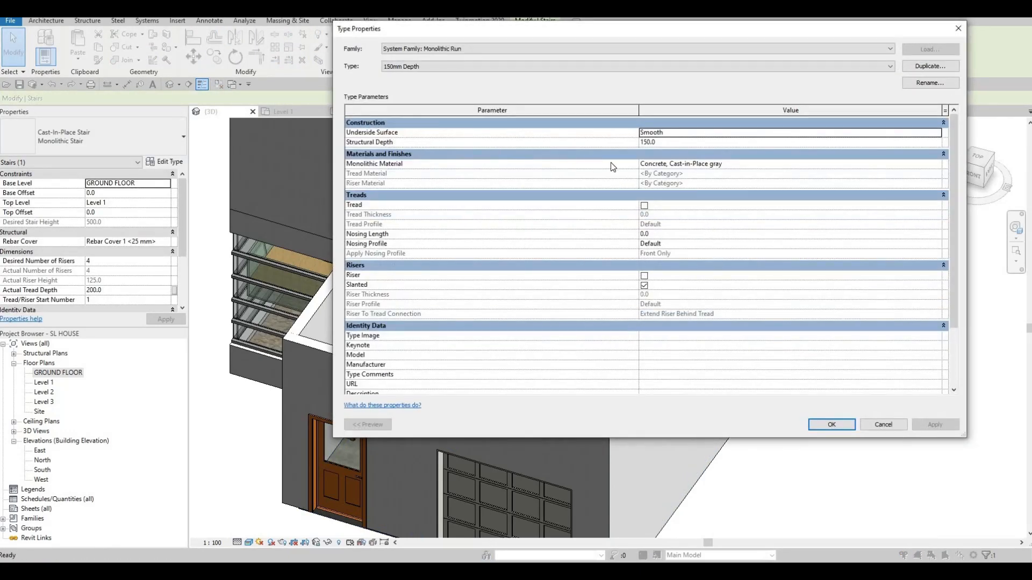
click(681, 143)
text(300)
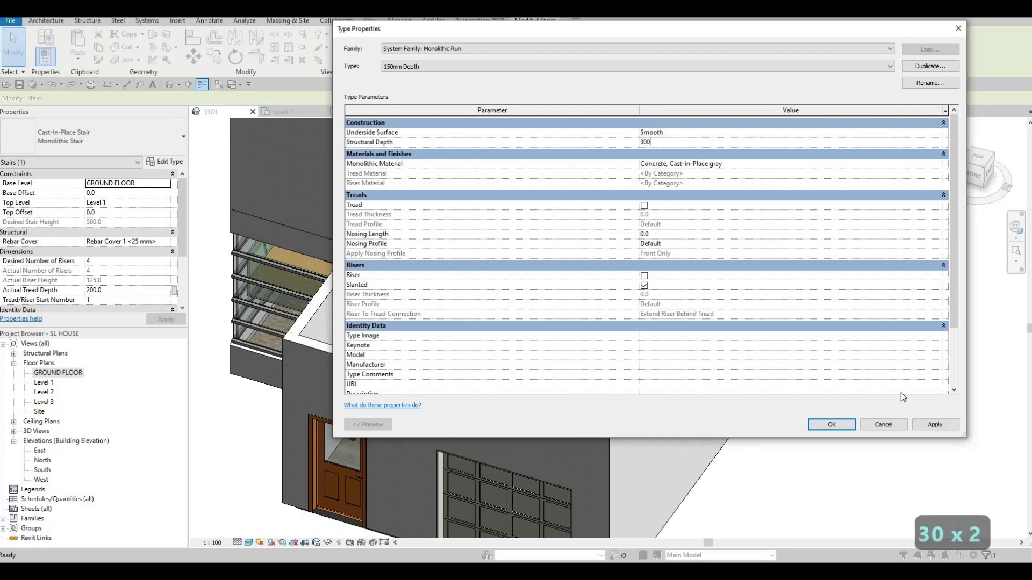
click(833, 425)
click(824, 428)
Examine the deepened garage stair up close and the whole house from the front in the 3D view
scroll(514, 383, up, 5)
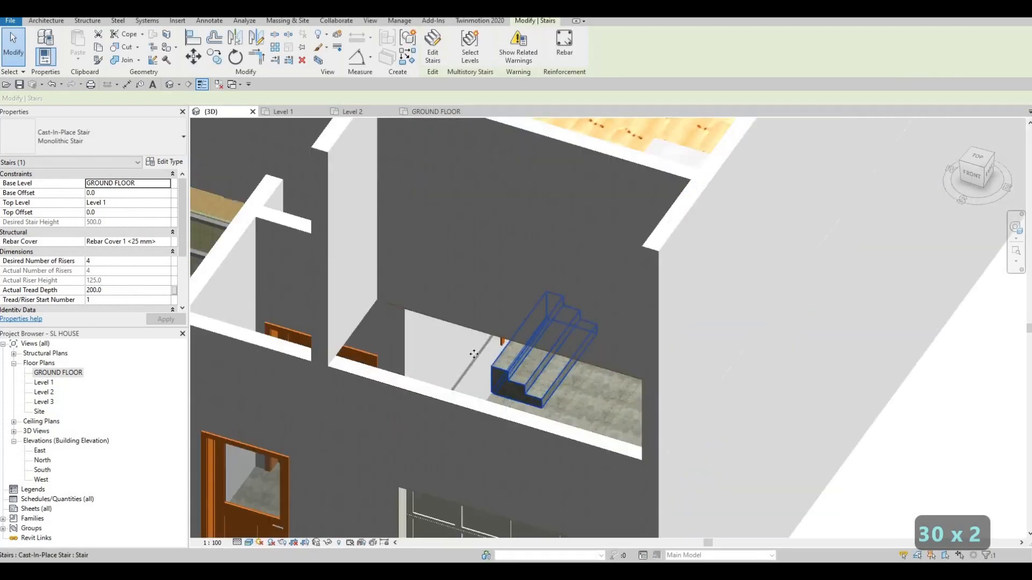
scroll(552, 387, down, 10)
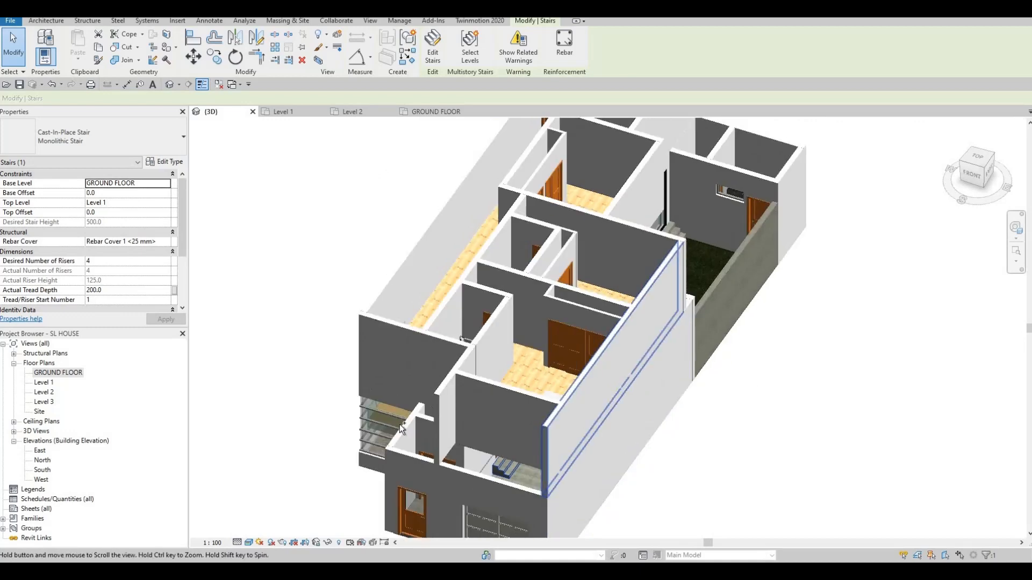
middle_drag(570, 475, 776, 398)
scroll(500, 431, down, 2)
scroll(774, 461, up, 2)
middle_drag(774, 465, 852, 408)
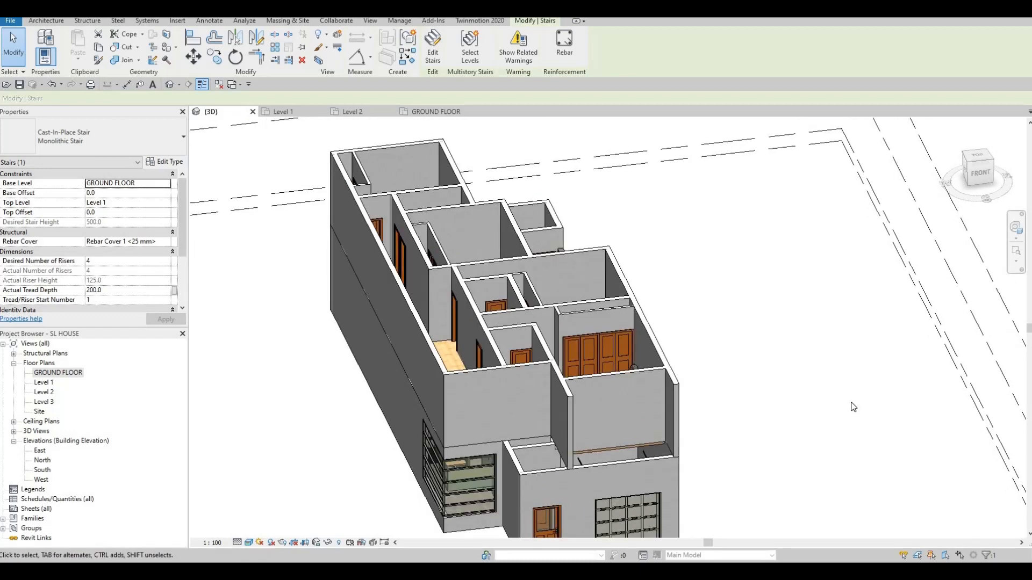
scroll(849, 408, down, 1)
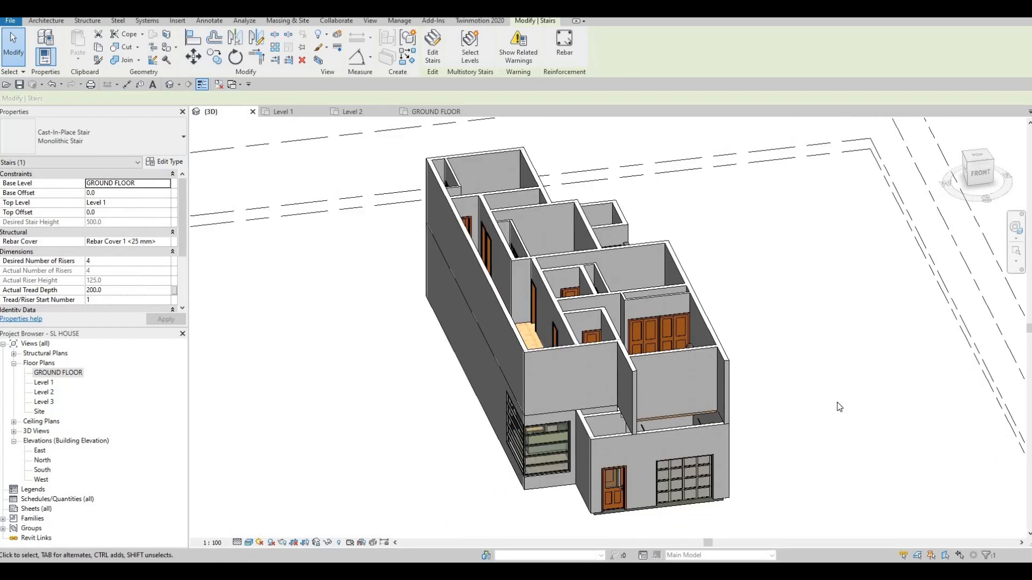